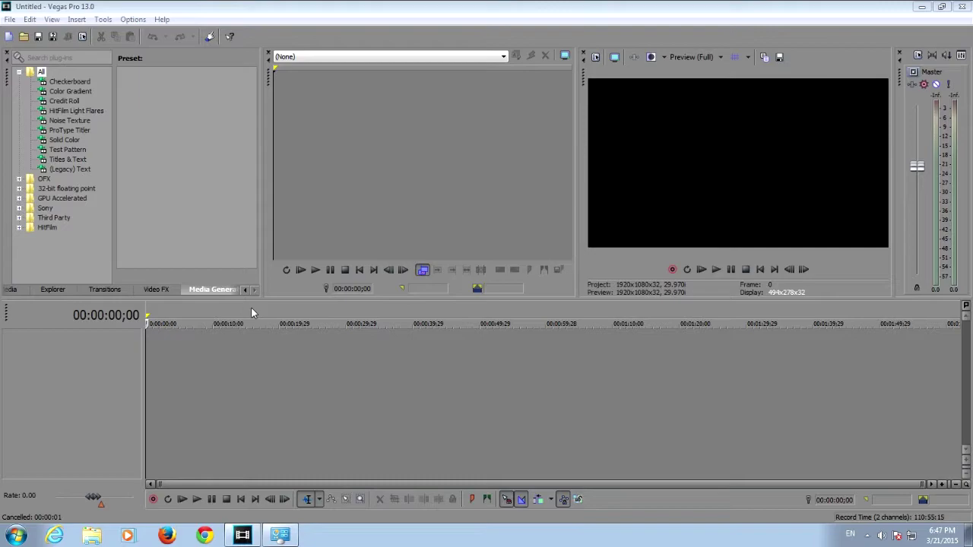
# Step: Open the clip DarkSoulsII_literal-jesterhavel-win.avi from the Temp_vid folder onto the timeline, closing the Windows Update window in the way
pyautogui.click(25, 37)
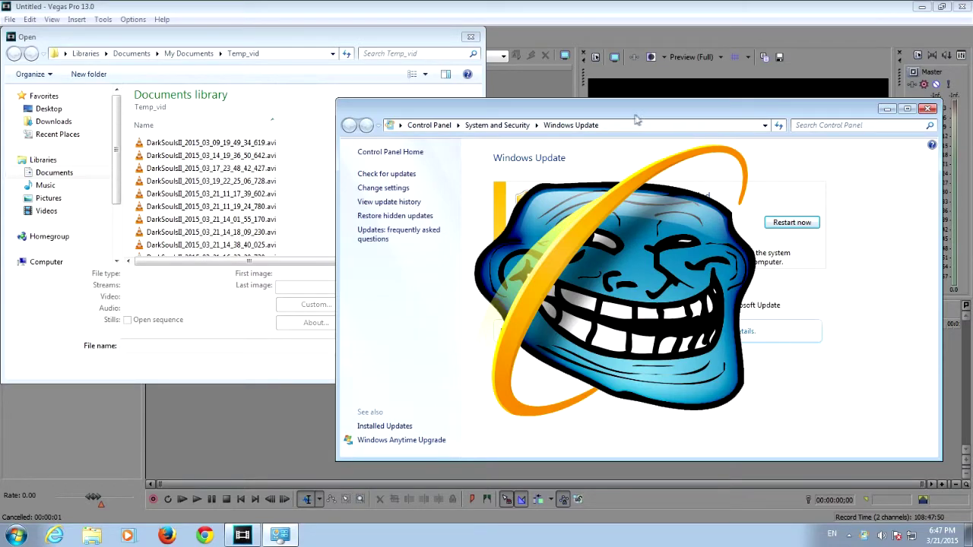
pyautogui.click(927, 111)
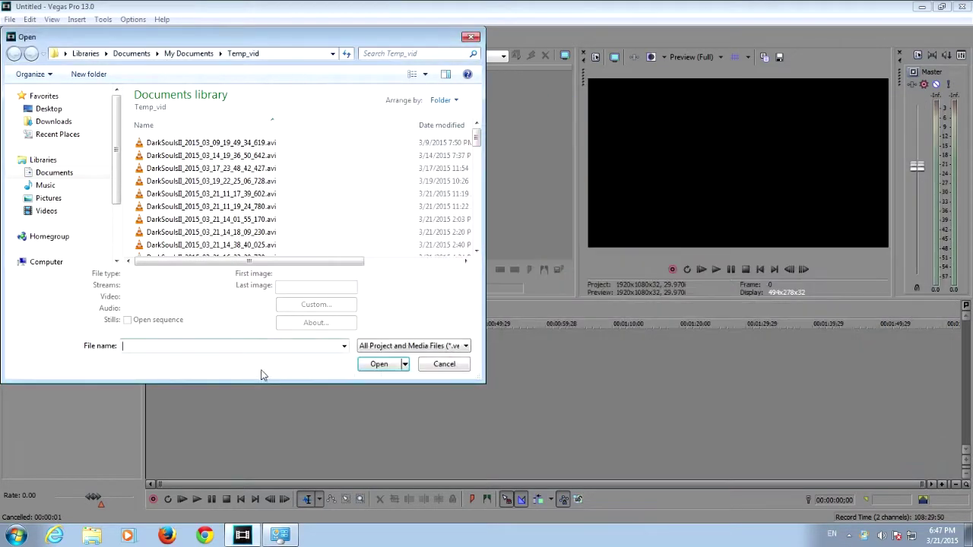
pyautogui.click(282, 194)
pyautogui.scroll(-8, 281, 201)
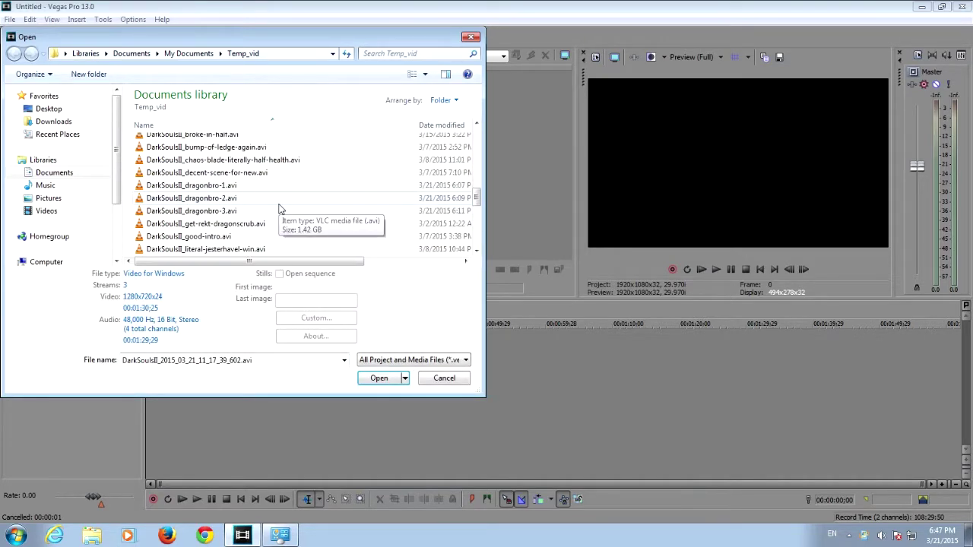
pyautogui.scroll(-2, 279, 209)
pyautogui.scroll(-1, 279, 209)
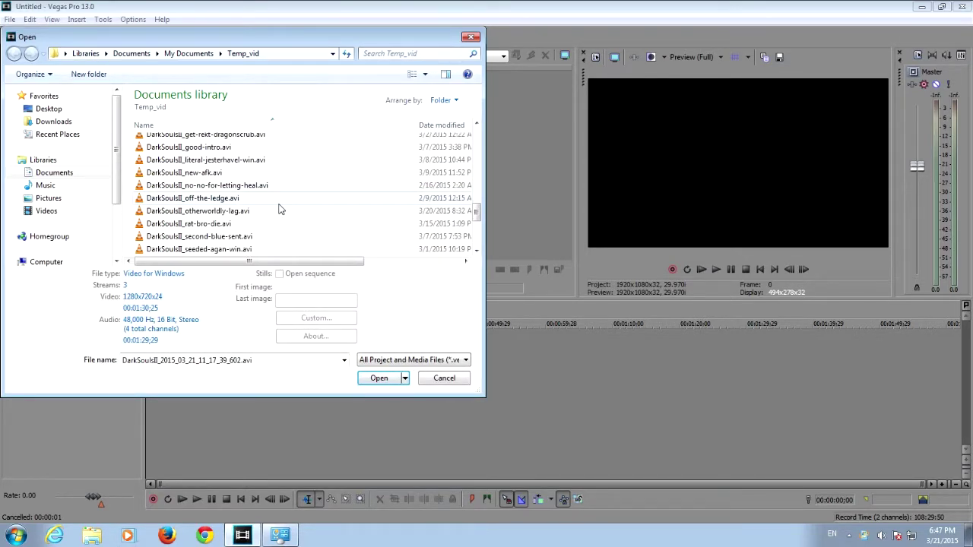
pyautogui.click(228, 161)
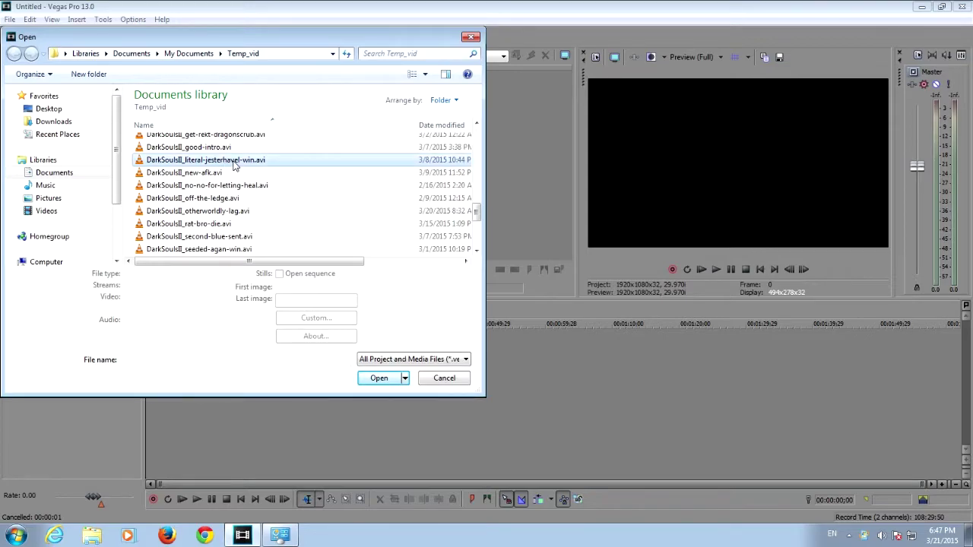
pyautogui.click(387, 381)
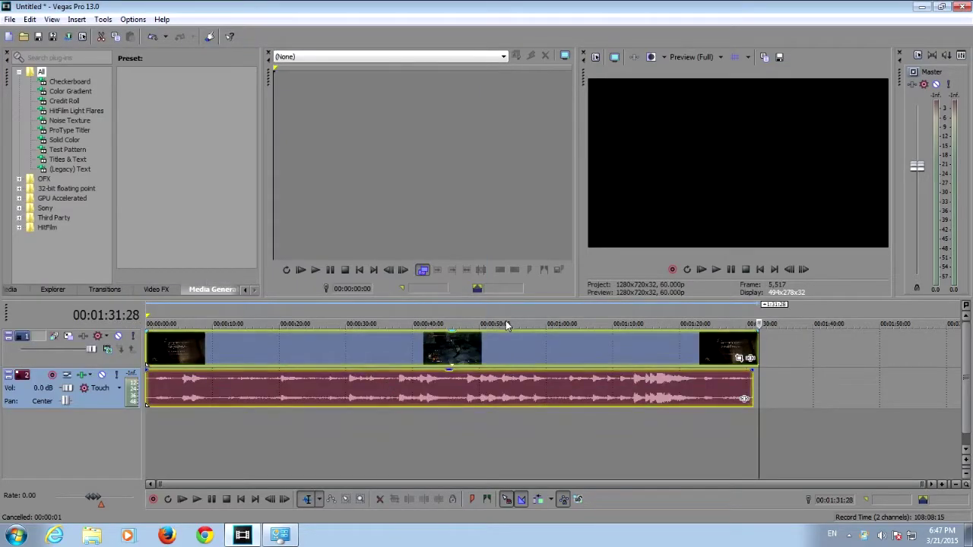
# Step: Skim the clip at various points along the timeline to locate the attack that ends the fight
pyautogui.click(551, 314)
pyautogui.click(456, 312)
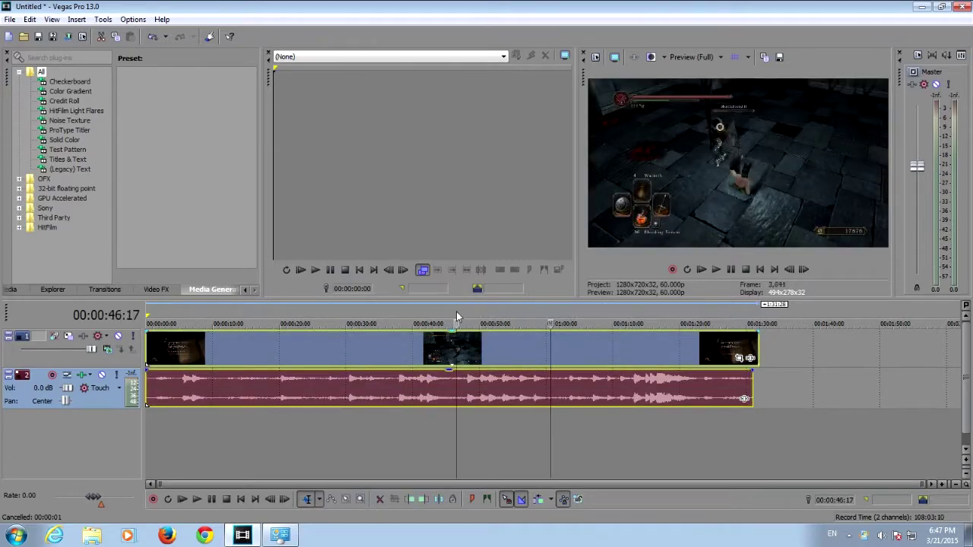
pyautogui.click(364, 312)
pyautogui.click(199, 313)
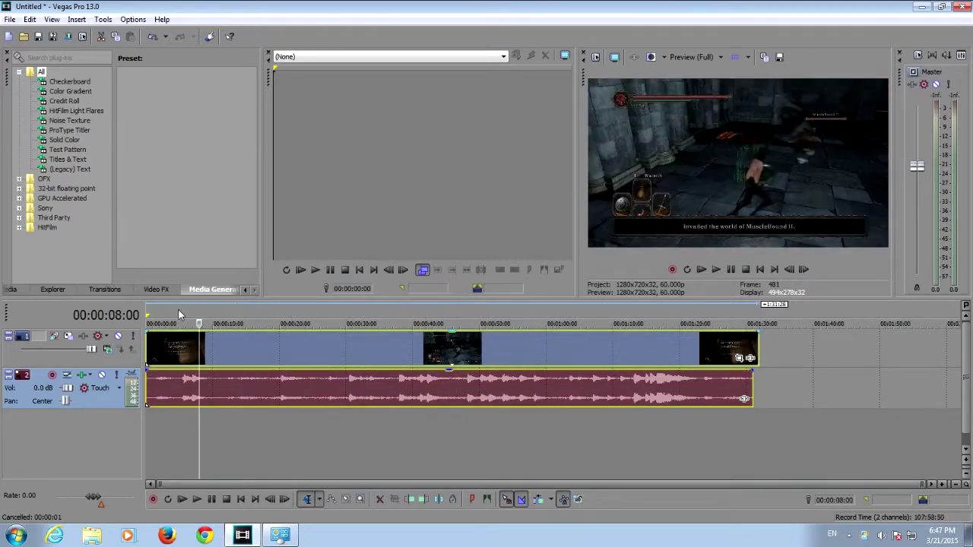
pyautogui.click(179, 313)
pyautogui.click(243, 312)
pyautogui.click(464, 311)
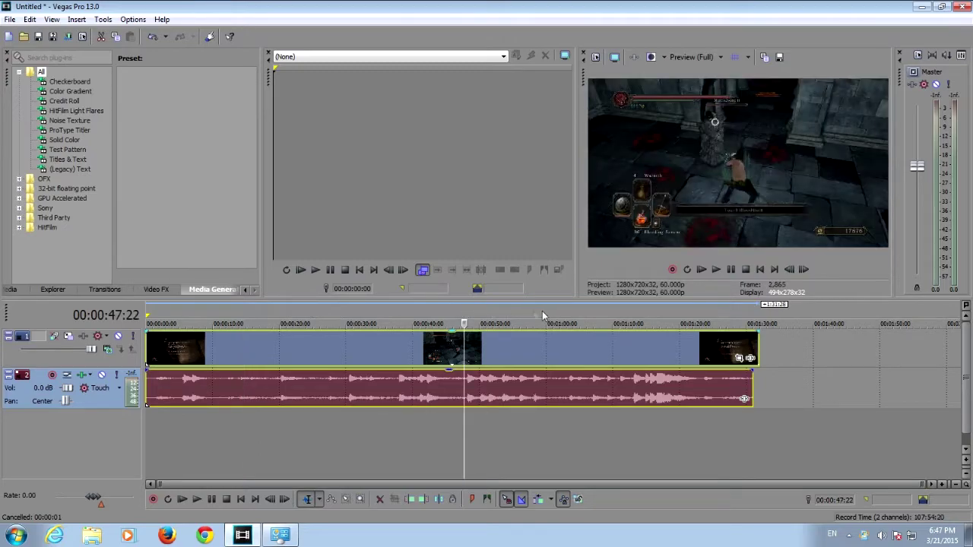
pyautogui.click(545, 312)
pyautogui.click(626, 312)
pyautogui.click(647, 310)
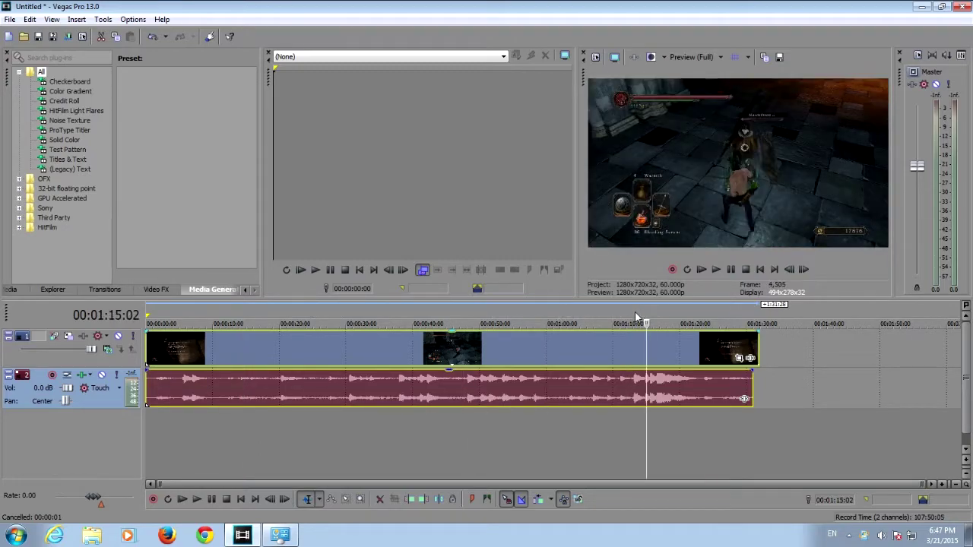
pyautogui.click(635, 312)
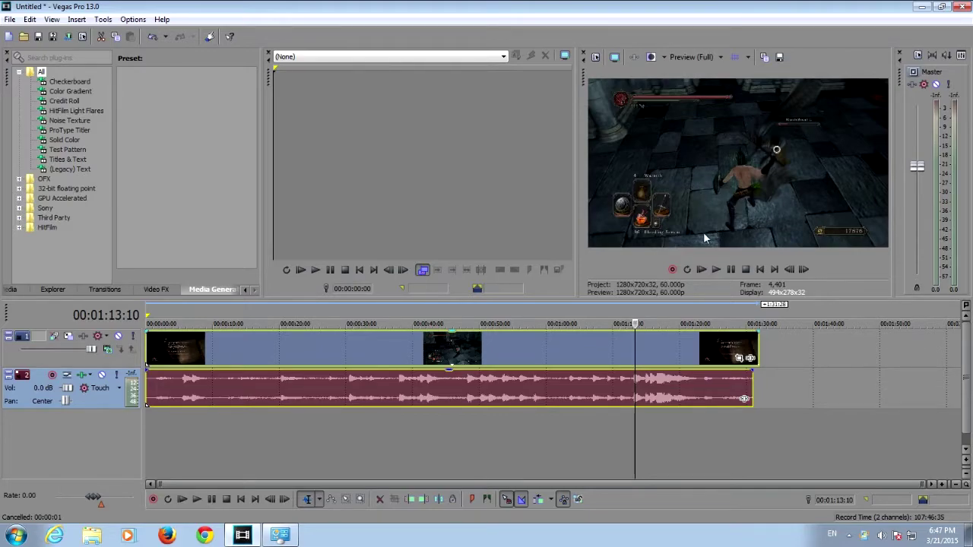
# Step: Advance frame by frame from 00:01:13:10 to examine the character's attack
pyautogui.click(283, 500)
pyautogui.click(283, 499)
pyautogui.click(284, 499)
pyautogui.click(284, 499)
pyautogui.click(283, 500)
pyautogui.click(284, 500)
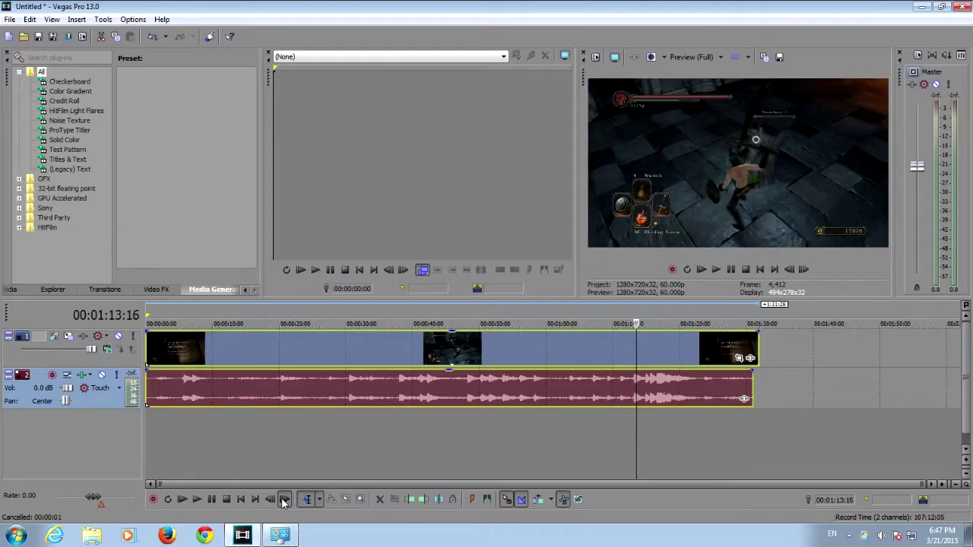
pyautogui.click(284, 500)
pyautogui.click(283, 500)
pyautogui.click(283, 500)
pyautogui.click(284, 500)
pyautogui.click(283, 499)
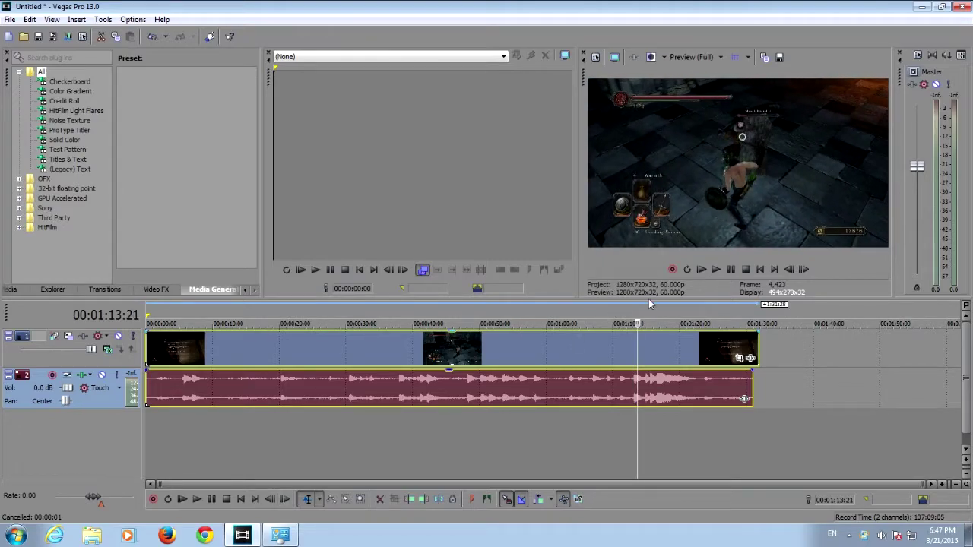
# Step: Play the clip from 00:01:10:21 past the attack and pause once the target is destroyed
pyautogui.click(618, 315)
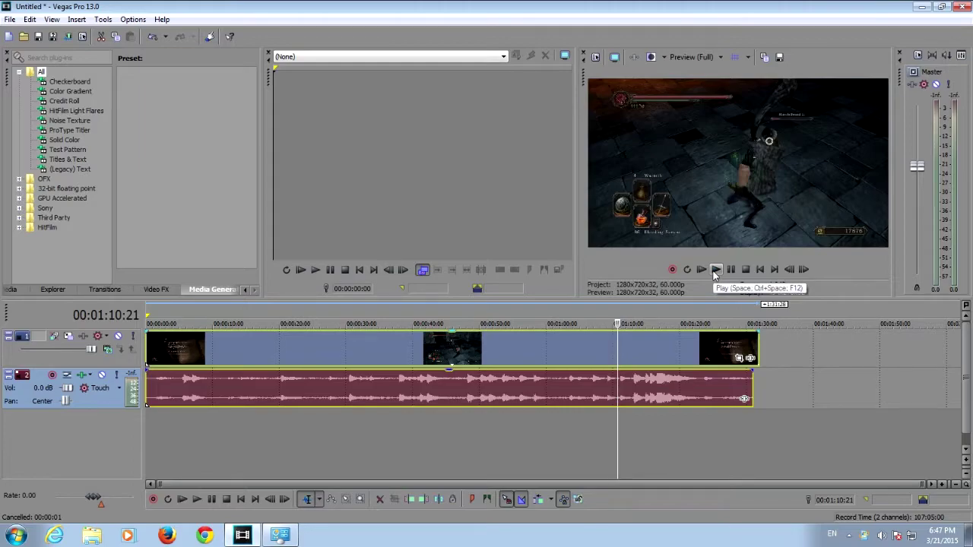
pyautogui.click(715, 271)
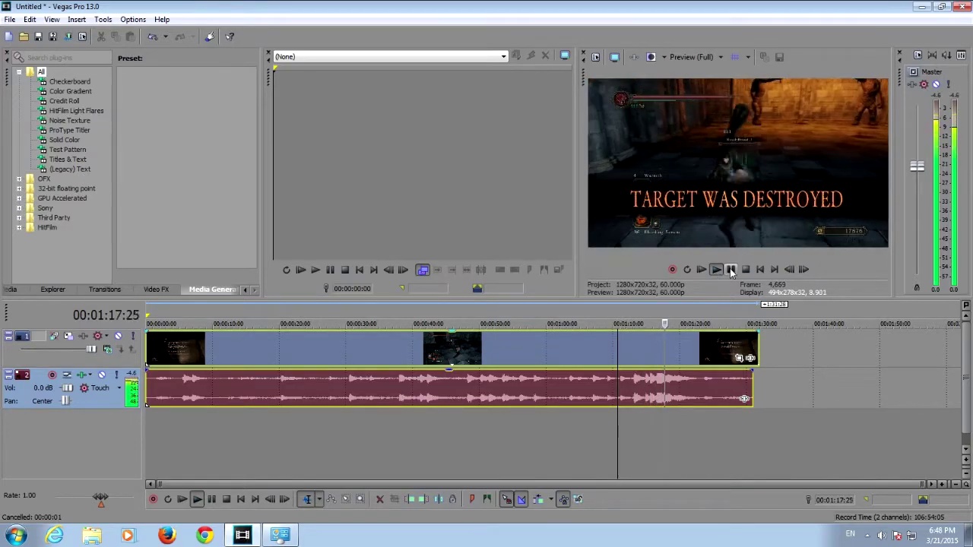
pyautogui.click(730, 270)
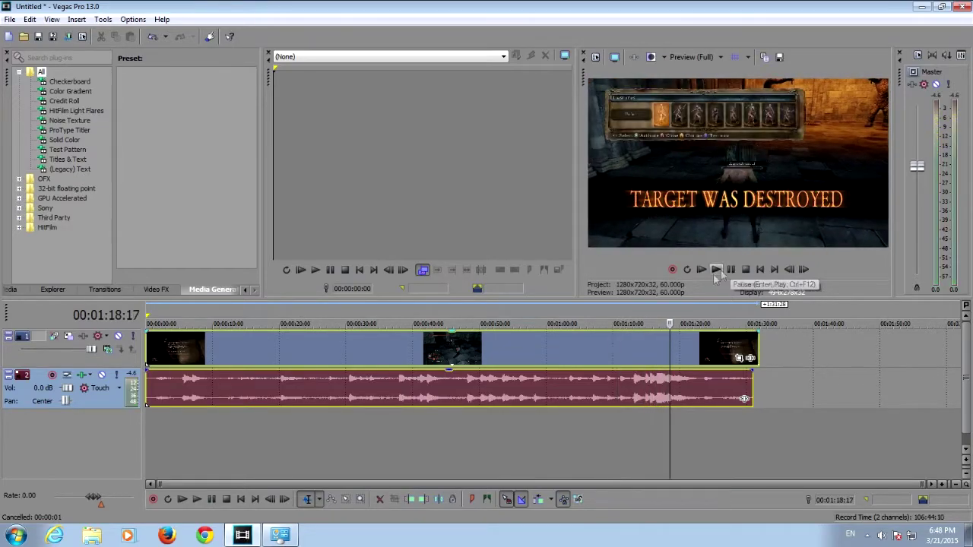
# Step: Return to 00:01:13:02 and step forward frame by frame to find where the attack starts and ends
pyautogui.click(620, 320)
pyautogui.click(633, 318)
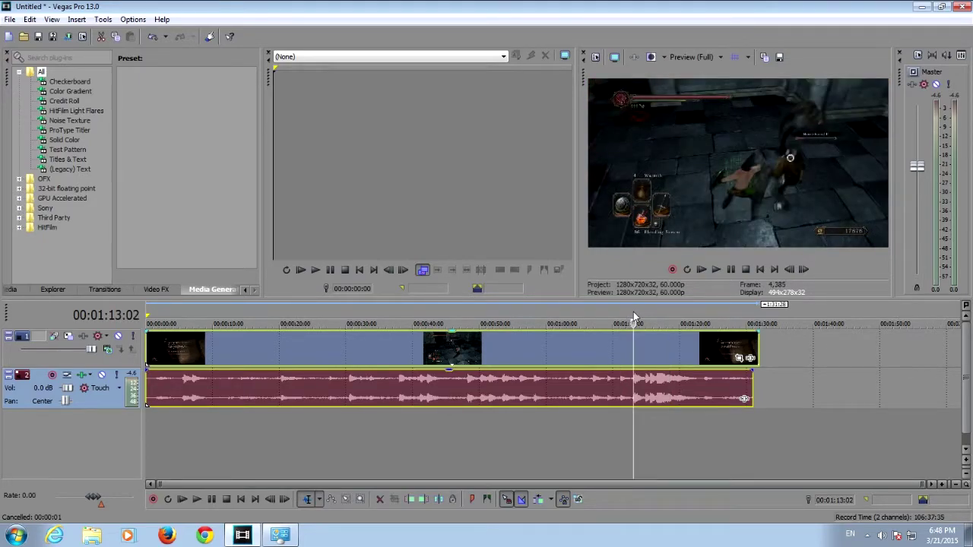
pyautogui.click(285, 500)
pyautogui.click(285, 500)
pyautogui.click(285, 500)
pyautogui.click(285, 500)
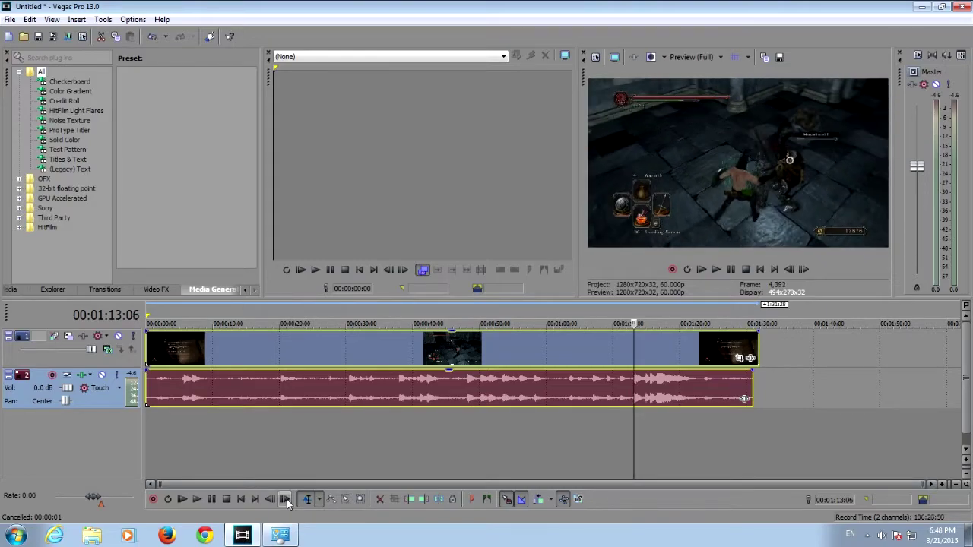
pyautogui.click(285, 500)
pyautogui.click(285, 500)
pyautogui.click(285, 499)
pyautogui.click(285, 500)
pyautogui.click(285, 500)
pyautogui.click(285, 499)
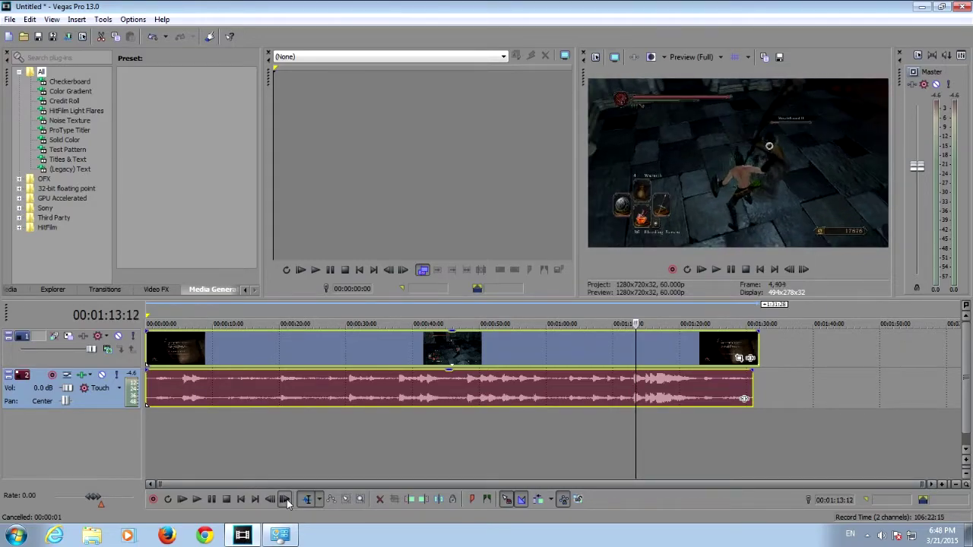
pyautogui.click(285, 499)
pyautogui.click(285, 499)
pyautogui.click(285, 499)
pyautogui.click(285, 499)
pyautogui.click(285, 500)
pyautogui.click(285, 500)
pyautogui.click(285, 500)
pyautogui.click(285, 499)
pyautogui.click(285, 500)
pyautogui.click(285, 500)
pyautogui.click(285, 500)
pyautogui.click(285, 500)
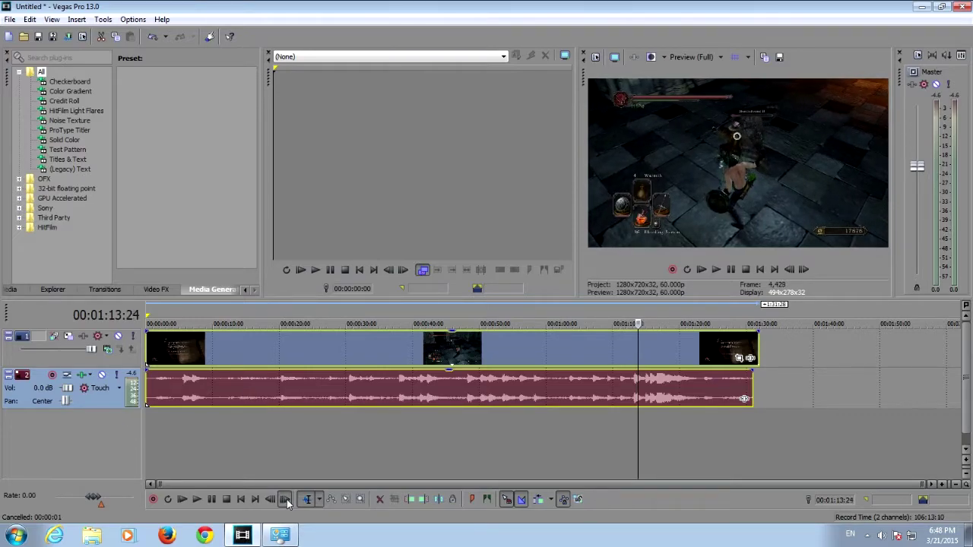
# Step: Split the video and audio clip at 00:01:13:09, where the attack begins
pyautogui.click(636, 314)
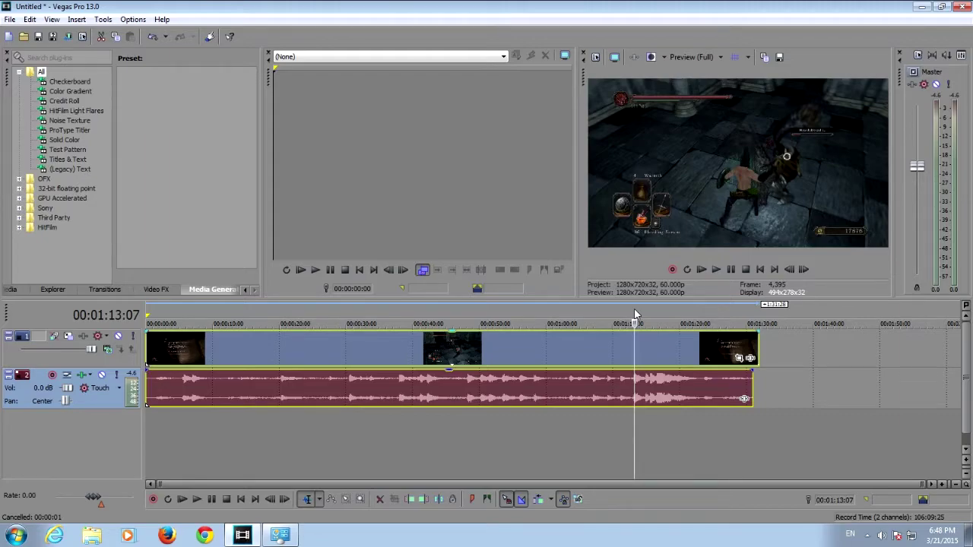
pyautogui.click(633, 313)
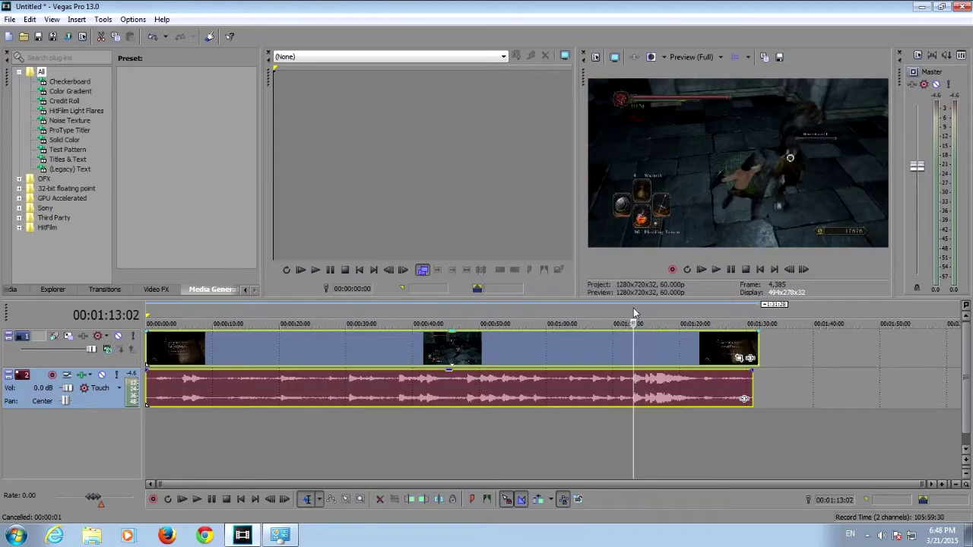
pyautogui.click(286, 499)
pyautogui.click(285, 500)
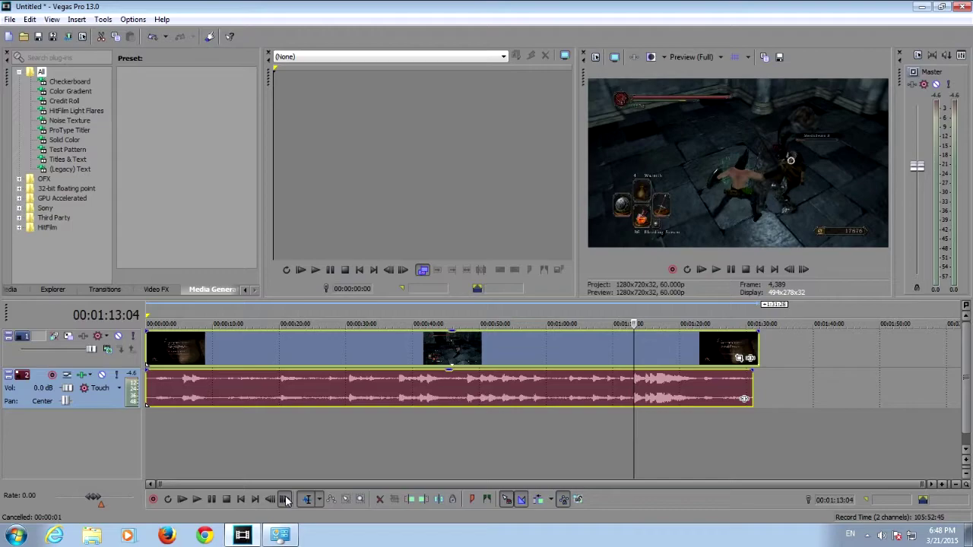
pyautogui.click(285, 500)
pyautogui.click(285, 499)
pyautogui.click(285, 500)
pyautogui.click(285, 499)
pyautogui.click(285, 500)
pyautogui.click(285, 500)
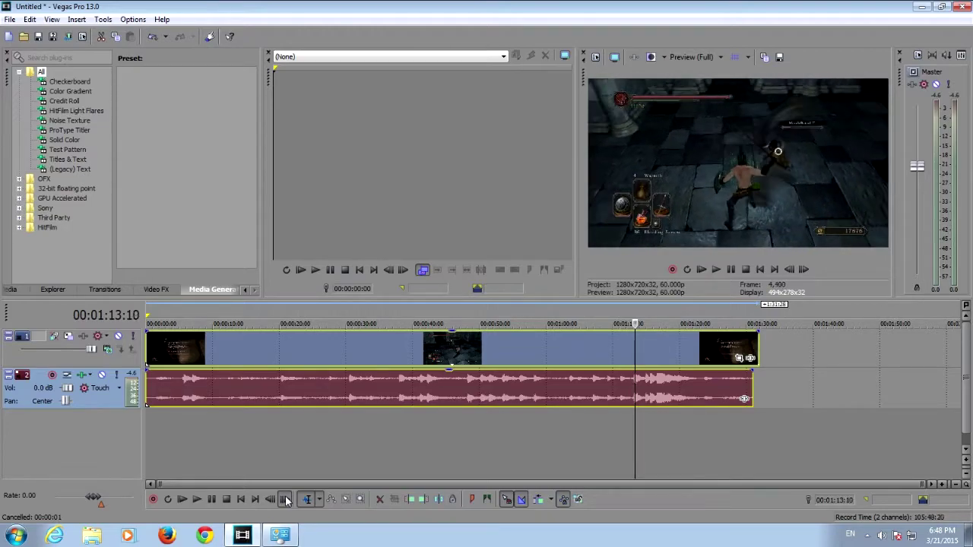
pyautogui.click(285, 499)
pyautogui.click(270, 500)
pyautogui.click(270, 499)
pyautogui.click(270, 499)
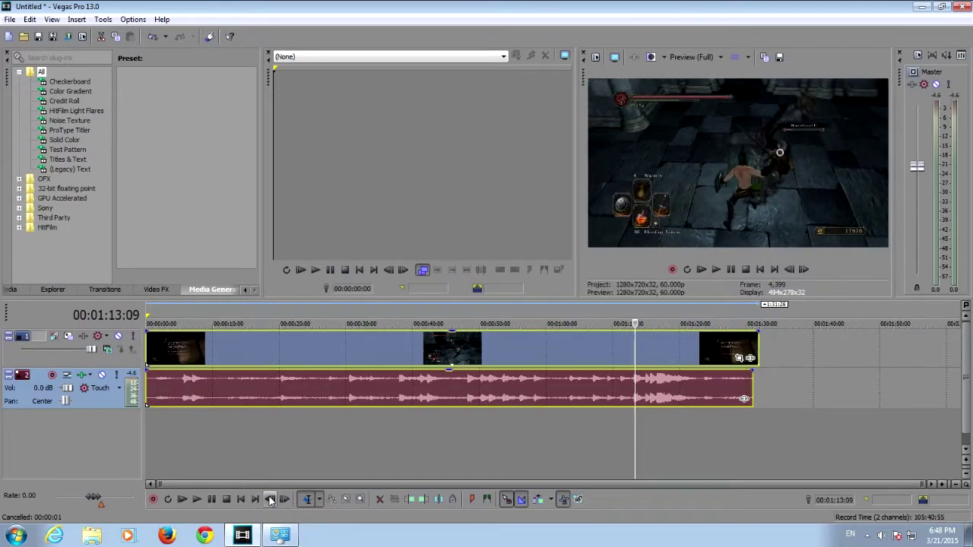
pyautogui.rightClick(634, 349)
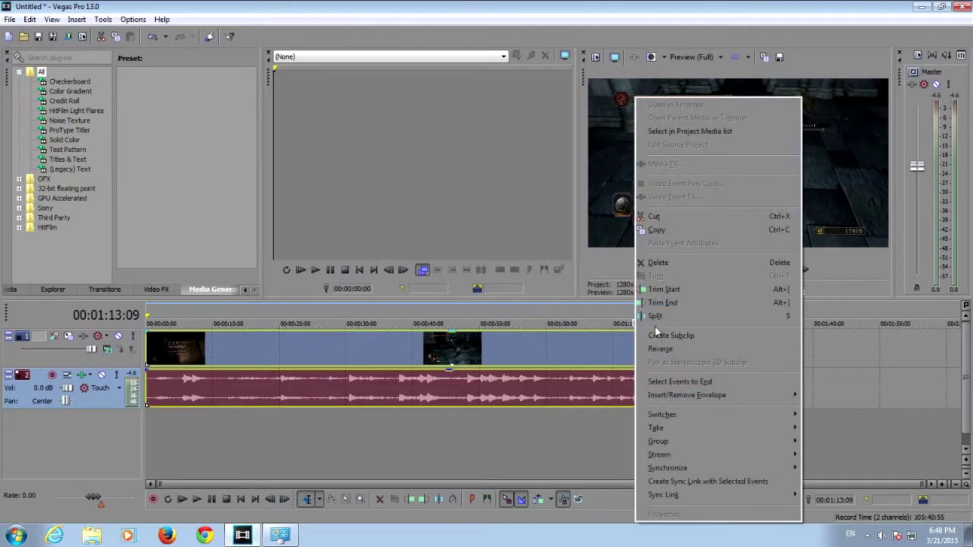
pyautogui.click(655, 325)
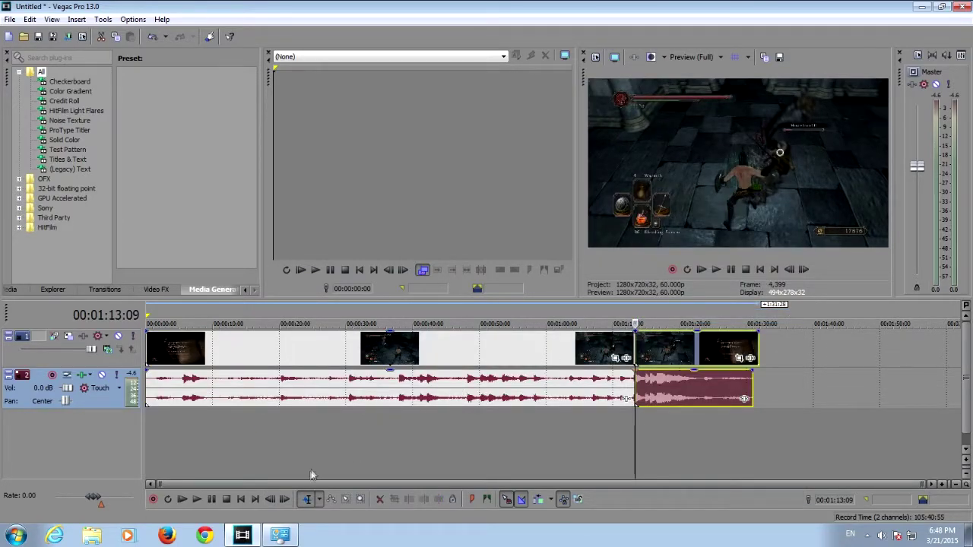
# Step: Split the remaining right-hand part of the clip at 00:01:13:27, isolating the attack as a short segment
pyautogui.click(283, 502)
pyautogui.click(283, 502)
pyautogui.click(283, 502)
pyautogui.click(283, 502)
pyautogui.click(283, 502)
pyautogui.click(283, 501)
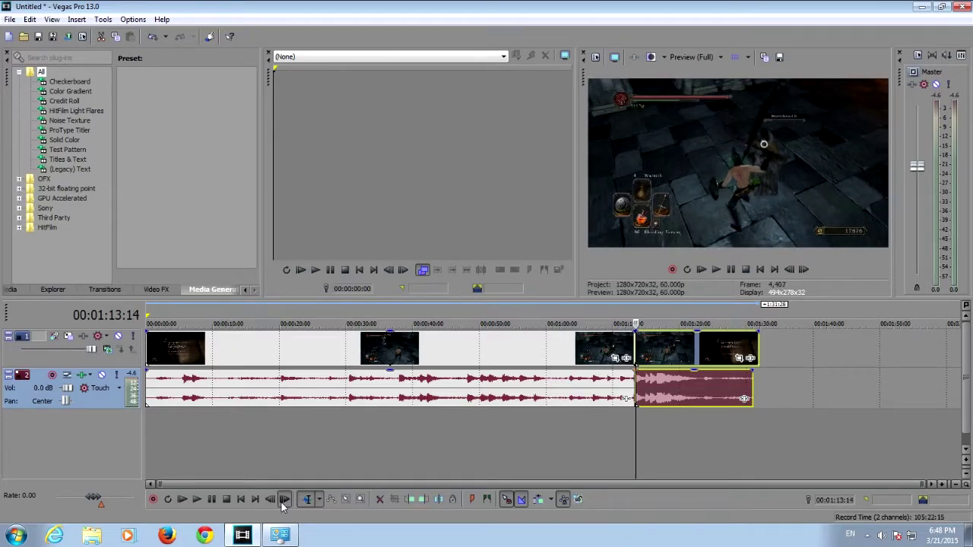
pyautogui.click(283, 502)
pyautogui.click(283, 501)
pyautogui.click(282, 502)
pyautogui.click(283, 502)
pyautogui.click(283, 502)
pyautogui.click(283, 502)
pyautogui.click(283, 502)
pyautogui.click(283, 501)
pyautogui.click(283, 502)
pyautogui.click(283, 502)
pyautogui.click(283, 502)
pyautogui.click(283, 501)
pyautogui.click(283, 502)
pyautogui.click(283, 501)
pyautogui.click(283, 502)
pyautogui.click(283, 502)
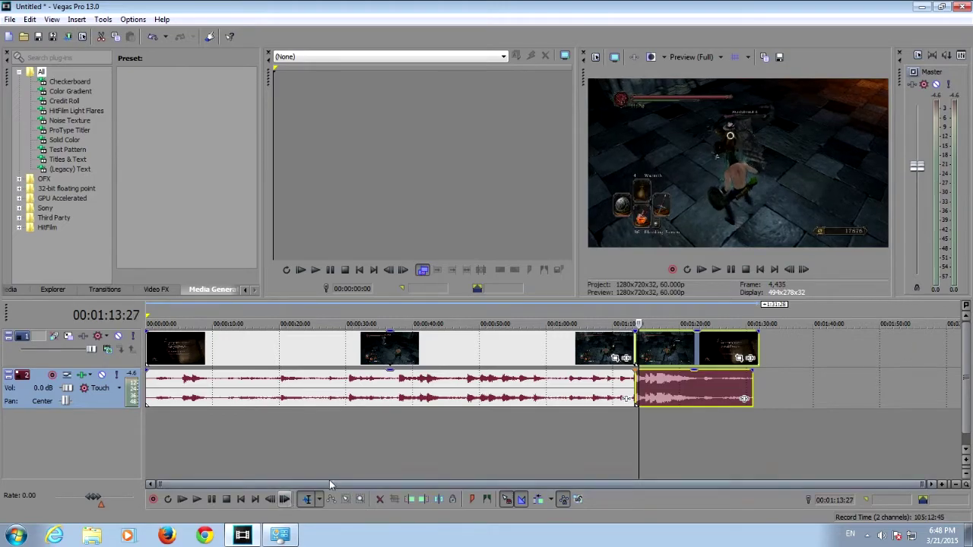
pyautogui.rightClick(642, 352)
pyautogui.click(660, 315)
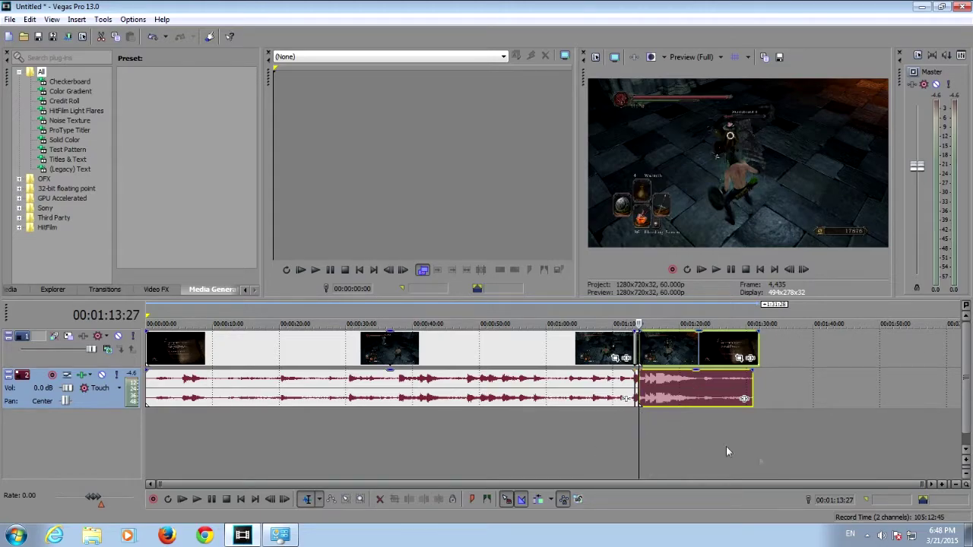
# Step: Place the playhead at the short attack segment's start, 00:01:13:09, and open that segment's Event Pan/Crop settings
pyautogui.moveTo(922, 485); pyautogui.dragTo(745, 493)
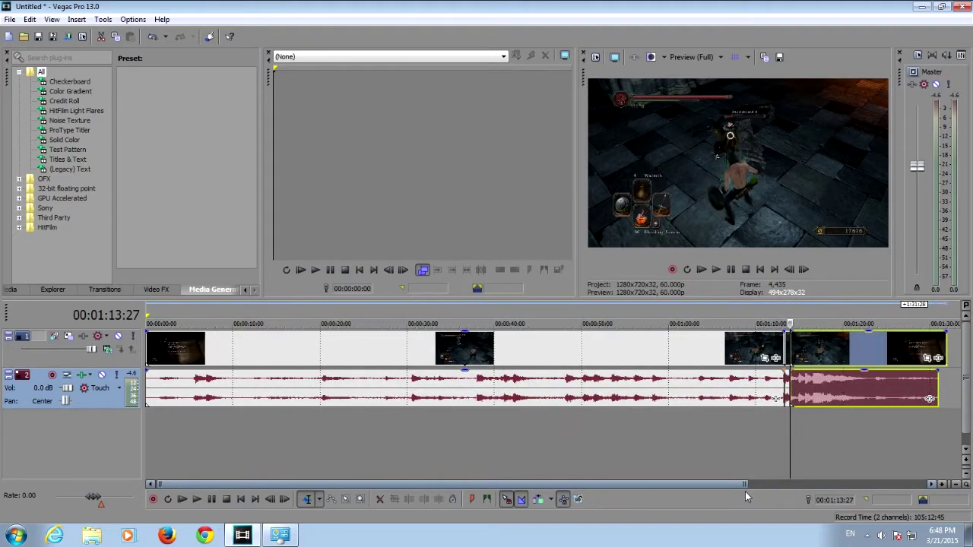
pyautogui.moveTo(158, 483); pyautogui.dragTo(582, 474)
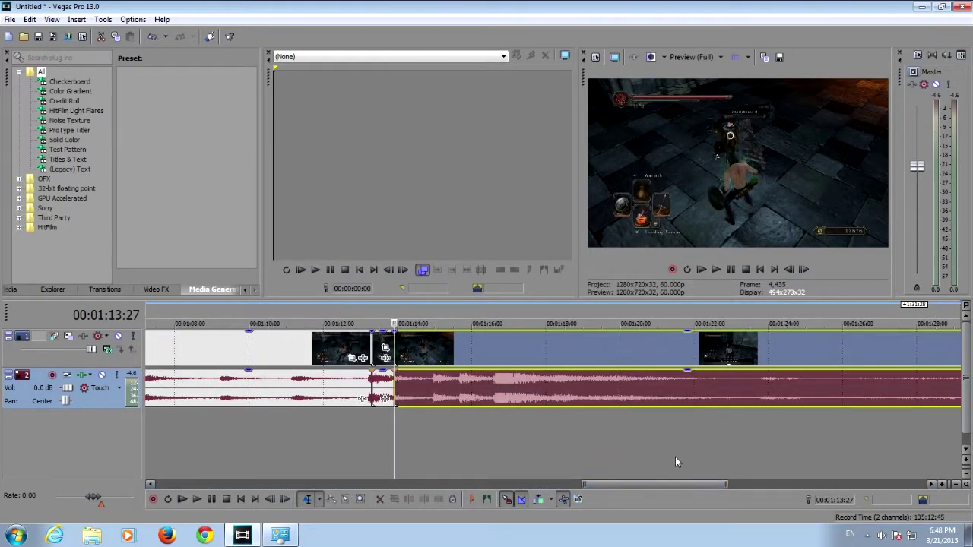
pyautogui.moveTo(728, 485); pyautogui.dragTo(630, 485)
pyautogui.click(596, 314)
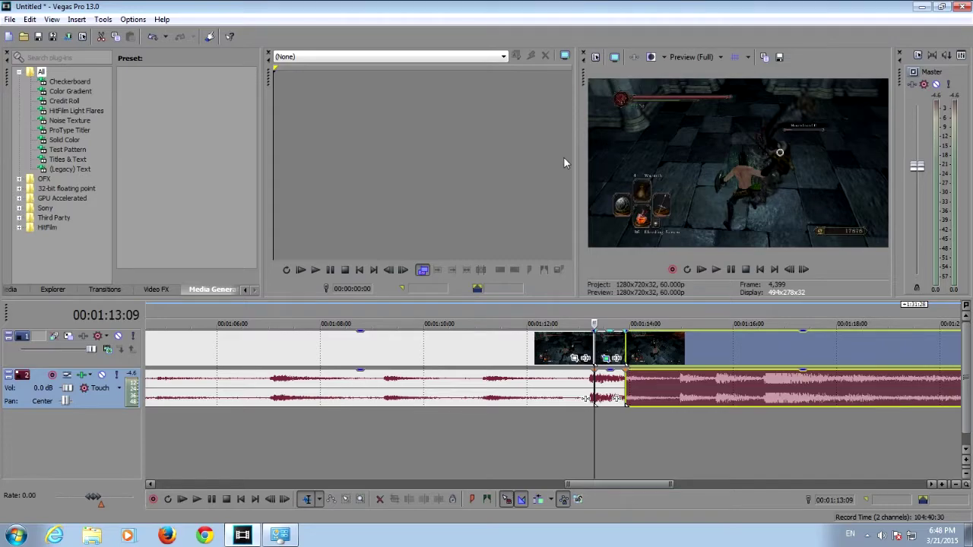
pyautogui.click(606, 358)
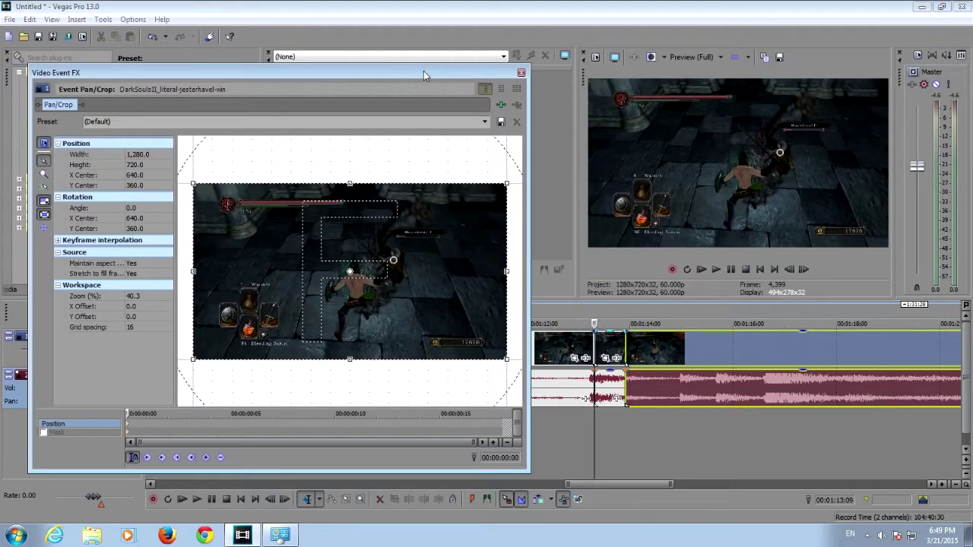
pyautogui.moveTo(423, 70); pyautogui.dragTo(427, 53)
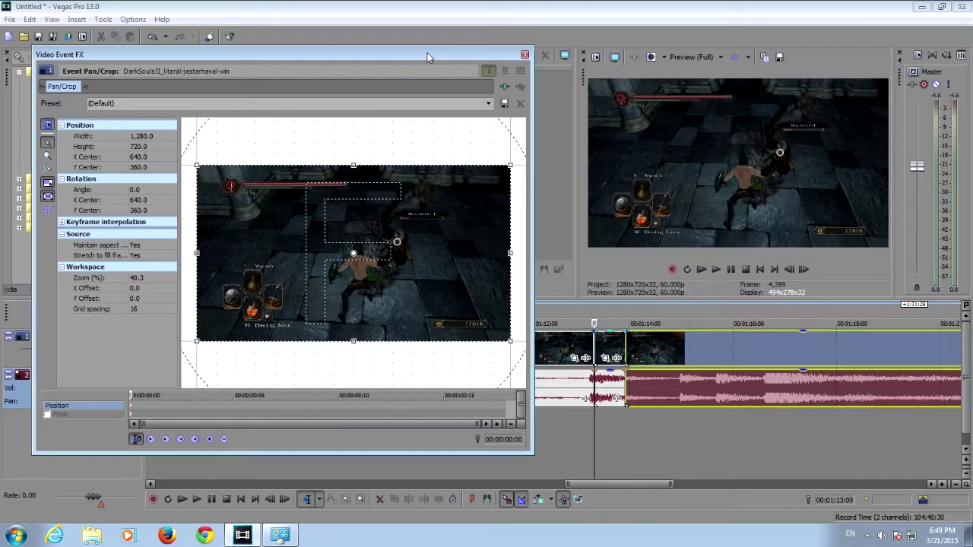
# Step: Try shifting the attack segment's crop frame off-centre and tilting it to an angle of 4.4
pyautogui.moveTo(345, 226); pyautogui.dragTo(367, 216)
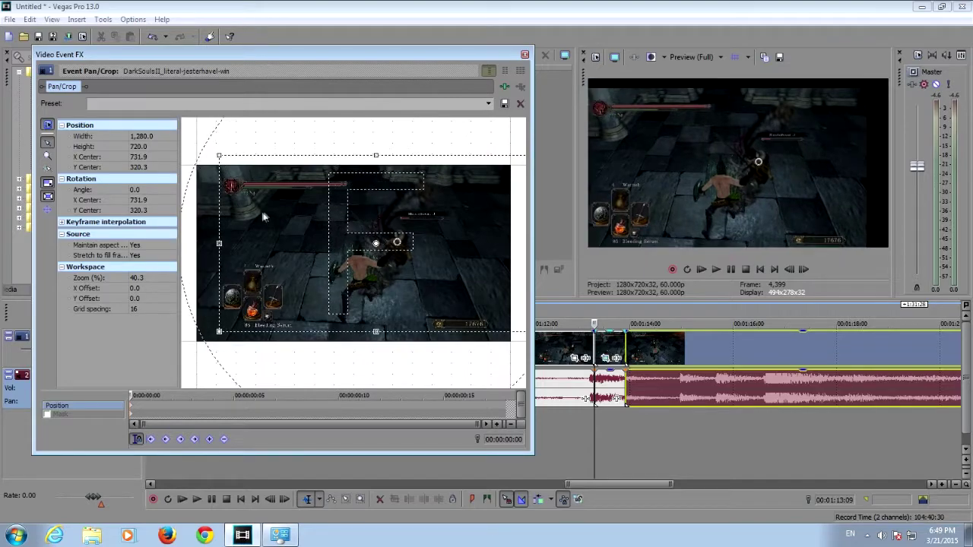
pyautogui.moveTo(204, 219); pyautogui.dragTo(217, 206)
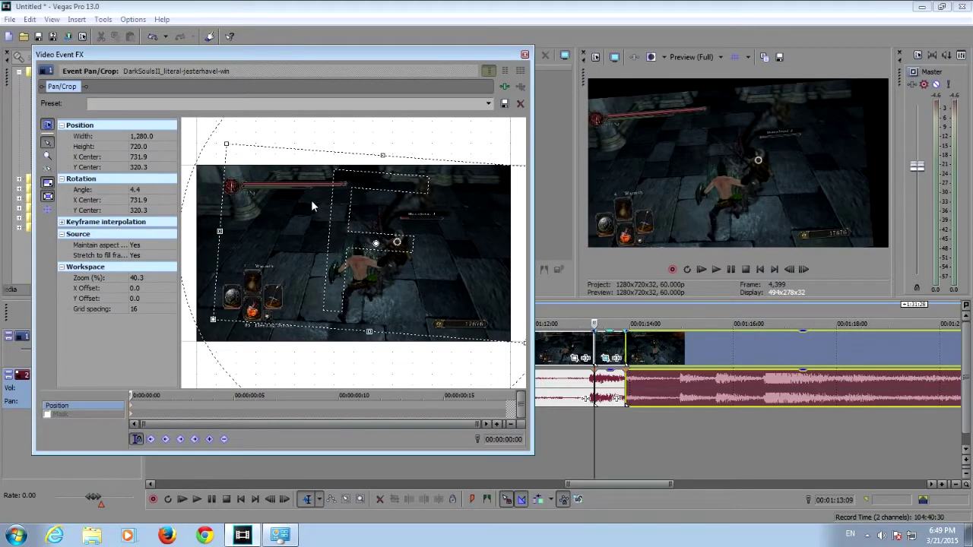
pyautogui.moveTo(311, 206); pyautogui.dragTo(295, 214)
# Step: Set the crop frame's rotation angle back to 0.0 and nudge it to X Center 640.0
pyautogui.click(157, 191)
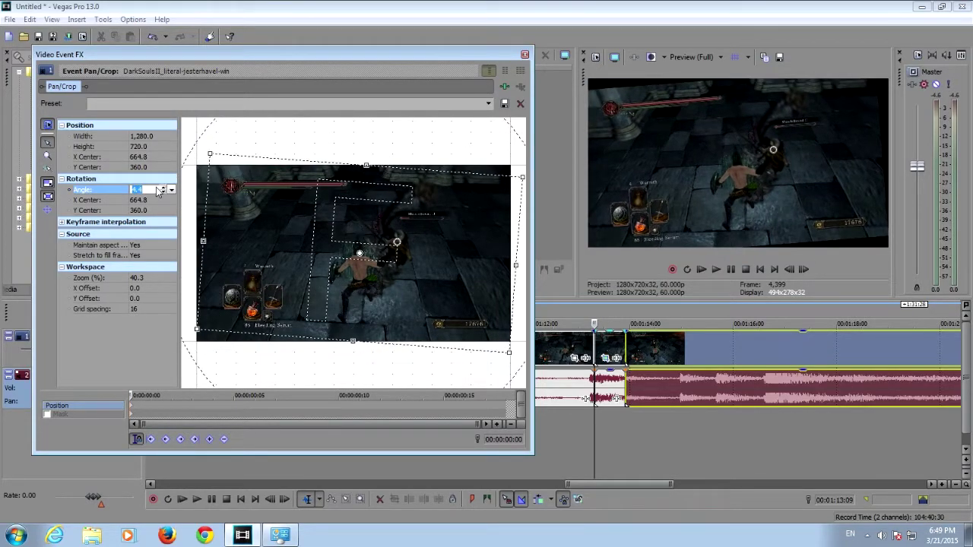
pyautogui.write('0.0')
pyautogui.press('Return')
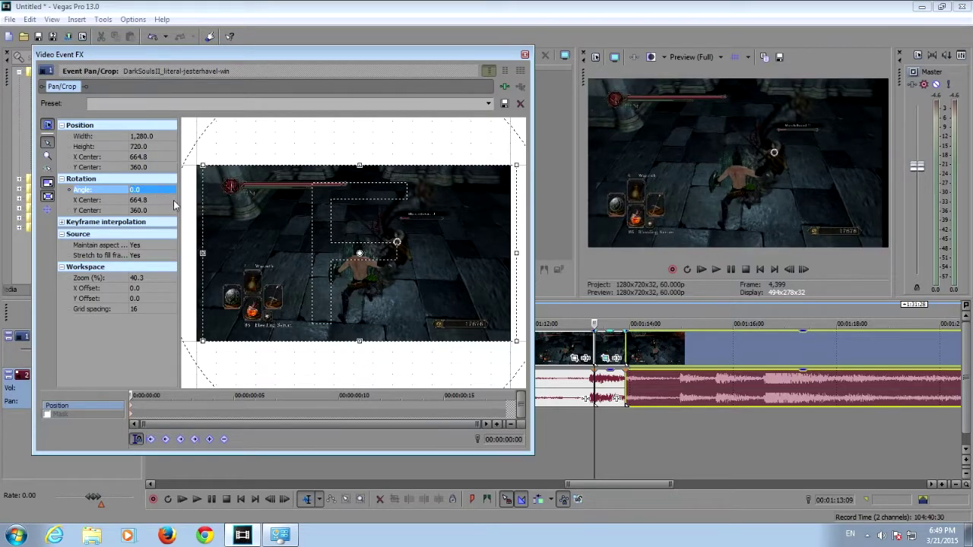
pyautogui.click(361, 199)
pyautogui.press('Left')
pyautogui.press('Left')
pyautogui.press('Left')
pyautogui.press('Left')
pyautogui.press('Left')
pyautogui.press('Left')
pyautogui.press('Left')
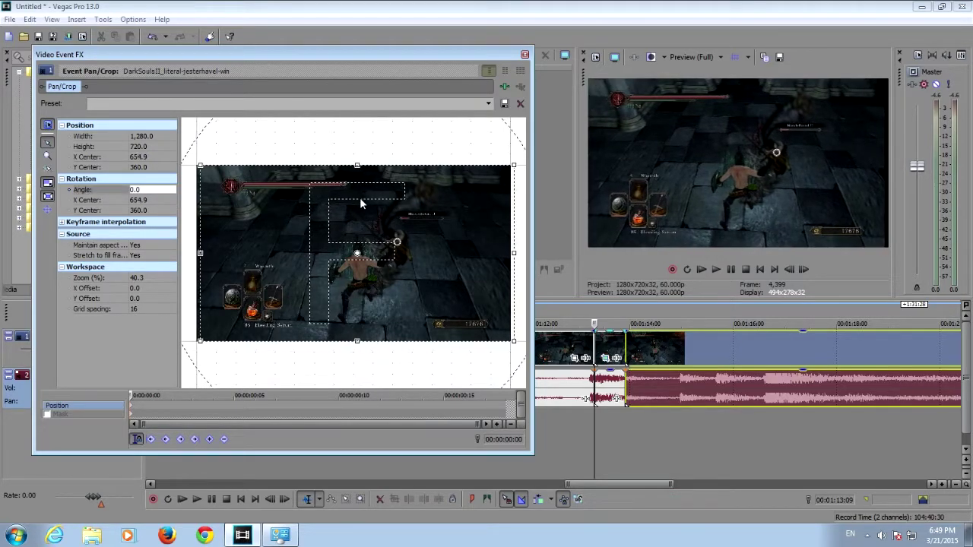
pyautogui.press('Left')
pyautogui.press('Left')
pyautogui.press('Left')
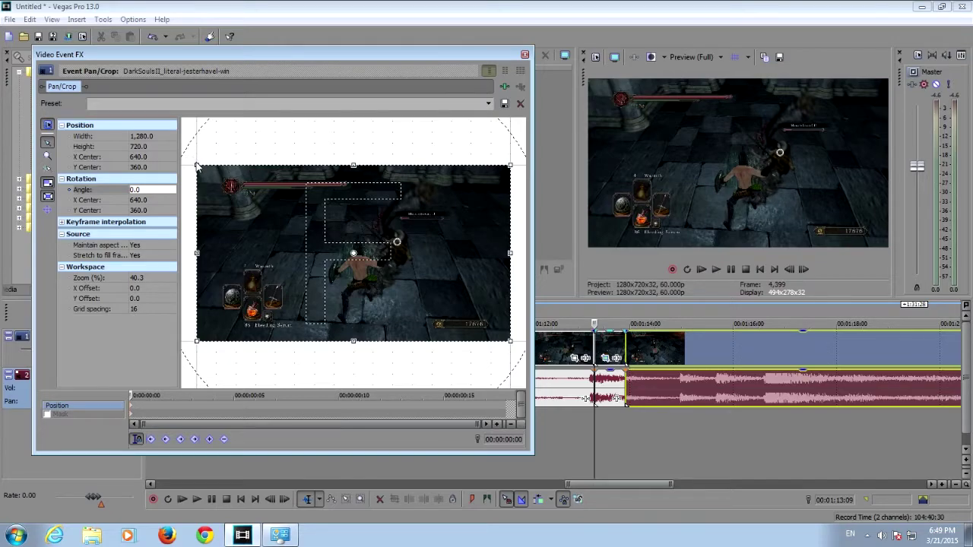
# Step: Keyframe a slight zoom and tilt on frames 4,399 to 4,401, with angles 1.5, -2.5 and -1.6, reaching width 1,162.5
pyautogui.moveTo(196, 166); pyautogui.dragTo(199, 175)
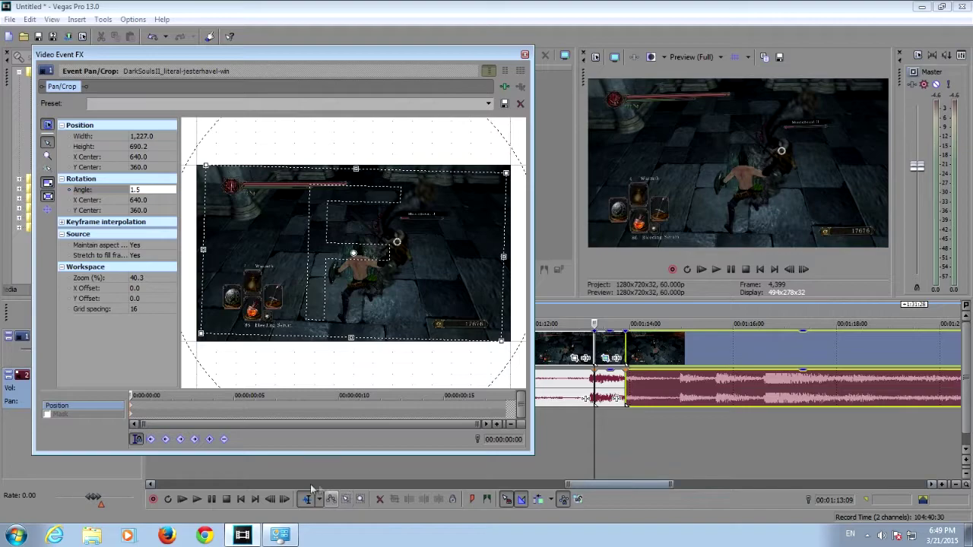
pyautogui.click(284, 499)
pyautogui.moveTo(195, 222); pyautogui.dragTo(207, 260)
pyautogui.click(284, 500)
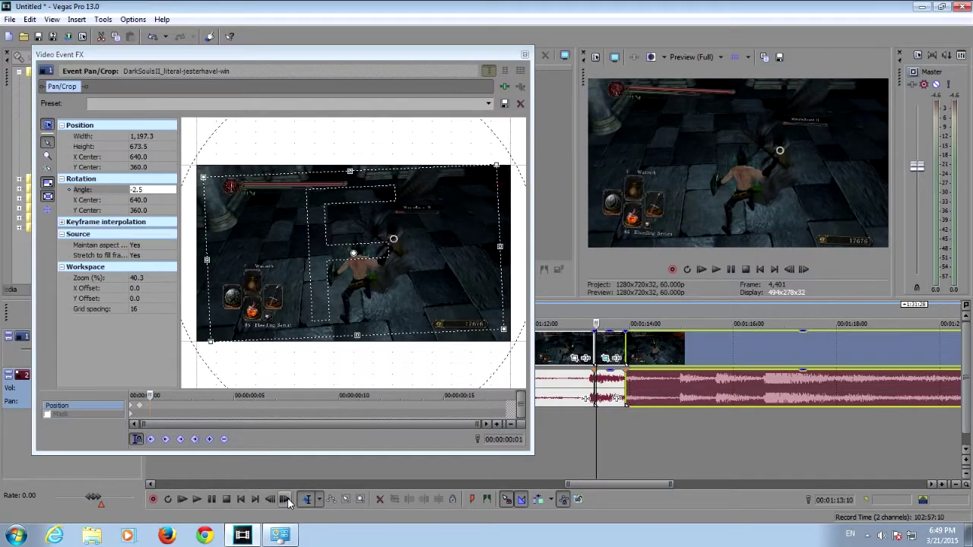
pyautogui.moveTo(199, 261)
pyautogui.mouseDown()
pyautogui.moveTo(199, 250)
pyautogui.moveTo(210, 250)
pyautogui.moveTo(199, 254)
pyautogui.mouseUp()
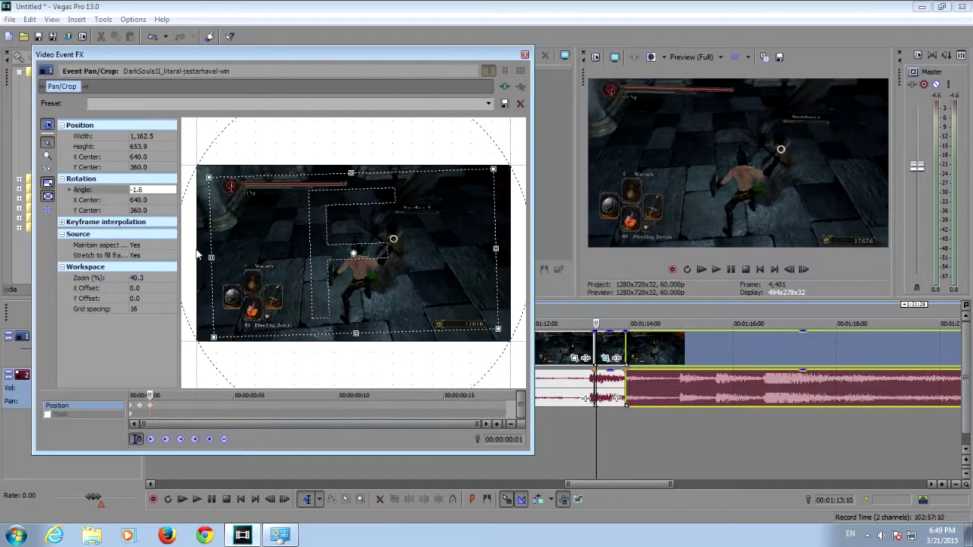
# Step: Tighten and tilt the crop on frame 4,402 to width 1,127.8, angle 2.2, and on frame 4,403 to width 1,072.7, angle -1.4
pyautogui.click(284, 499)
pyautogui.moveTo(218, 309); pyautogui.dragTo(201, 302)
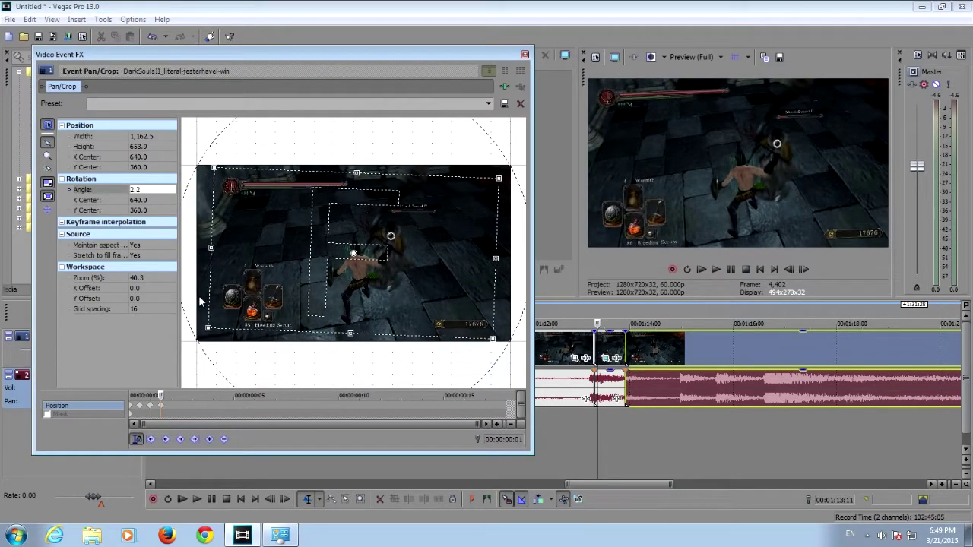
pyautogui.moveTo(216, 172); pyautogui.dragTo(224, 176)
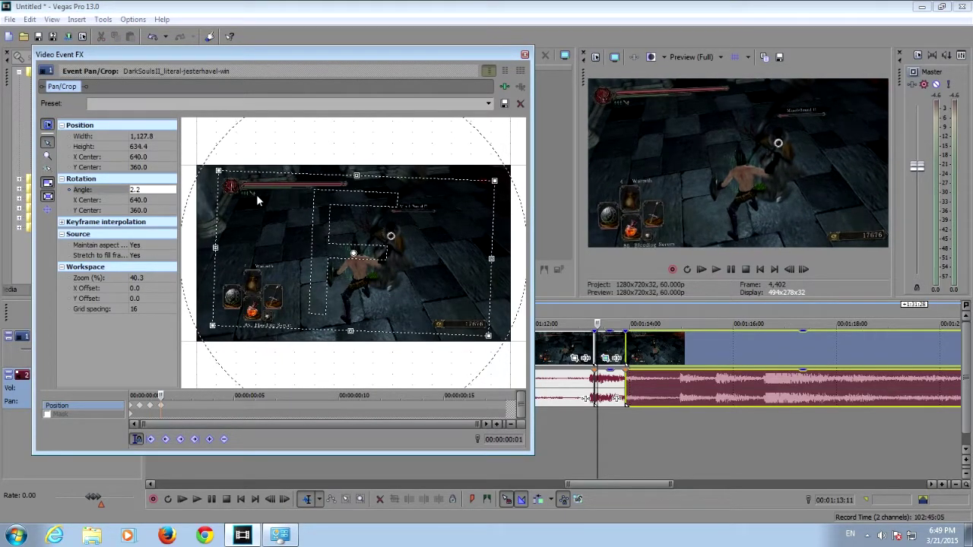
pyautogui.click(284, 500)
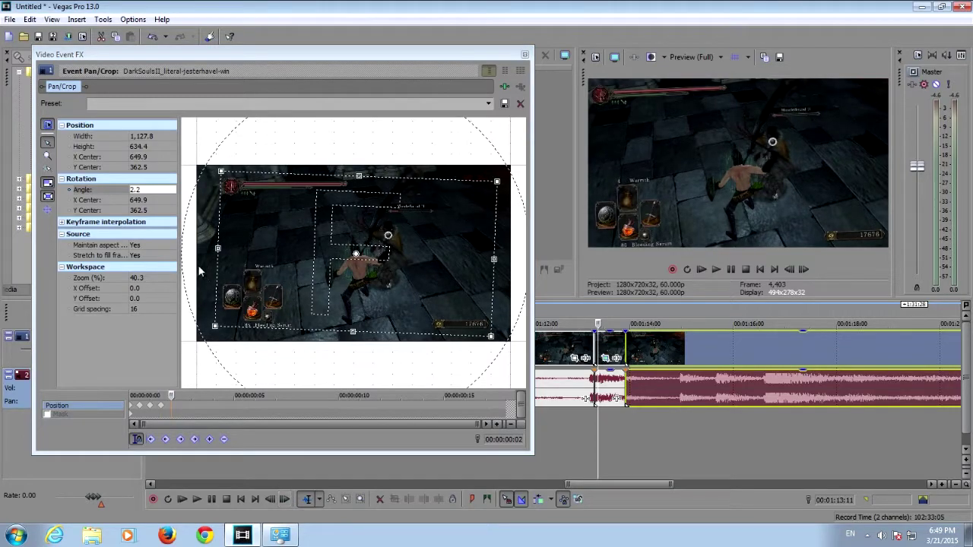
pyautogui.moveTo(199, 265); pyautogui.dragTo(200, 274)
pyautogui.moveTo(268, 263); pyautogui.dragTo(222, 260)
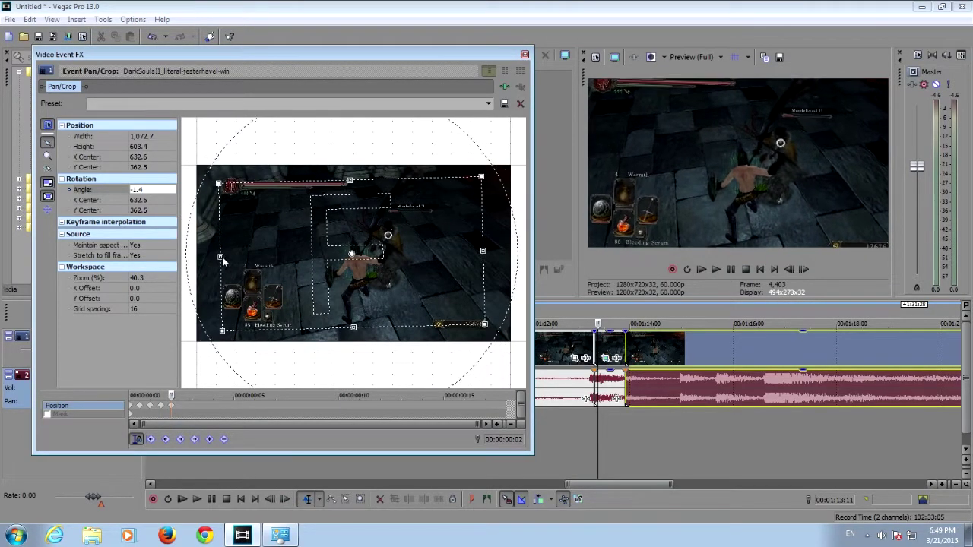
# Step: Keyframe frame 4,404 with crop width 1,052.9 and angle 3.8, and frame 4,405 with width 1,038.0 and angle -1.5
pyautogui.click(284, 500)
pyautogui.moveTo(207, 296)
pyautogui.mouseDown()
pyautogui.moveTo(223, 256)
pyautogui.moveTo(212, 250)
pyautogui.moveTo(246, 258)
pyautogui.mouseUp()
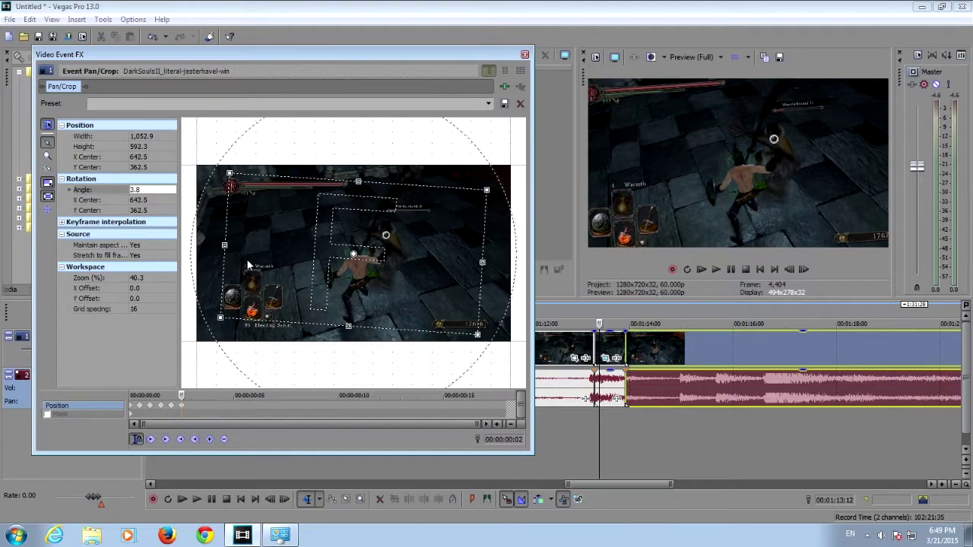
pyautogui.click(284, 501)
pyautogui.moveTo(221, 267)
pyautogui.mouseDown()
pyautogui.moveTo(221, 279)
pyautogui.moveTo(228, 264)
pyautogui.mouseUp()
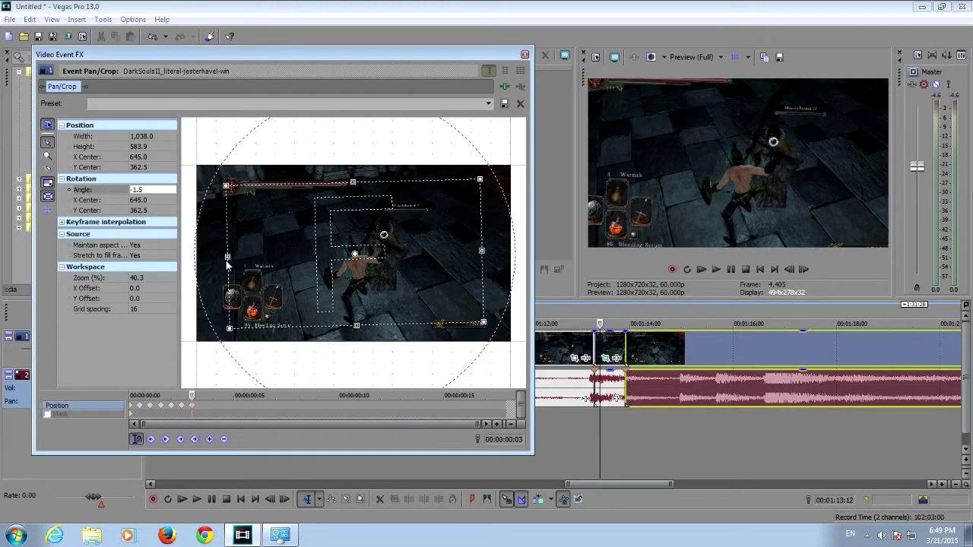
# Step: Keyframe frame 4,406 with crop width 1,018.6 and angle 4.4, and frame 4,407 with width 988.6 and angle -1.8
pyautogui.click(284, 499)
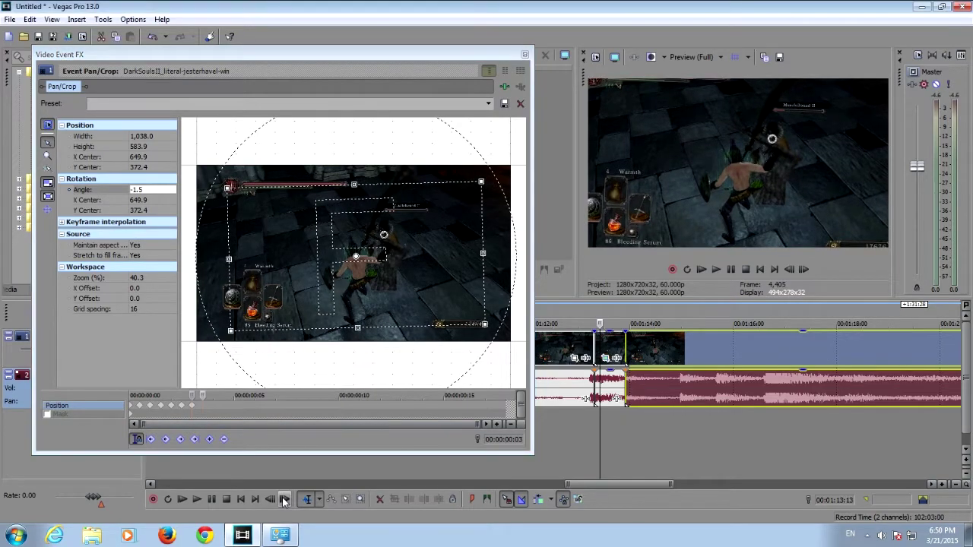
pyautogui.moveTo(218, 289); pyautogui.dragTo(232, 248)
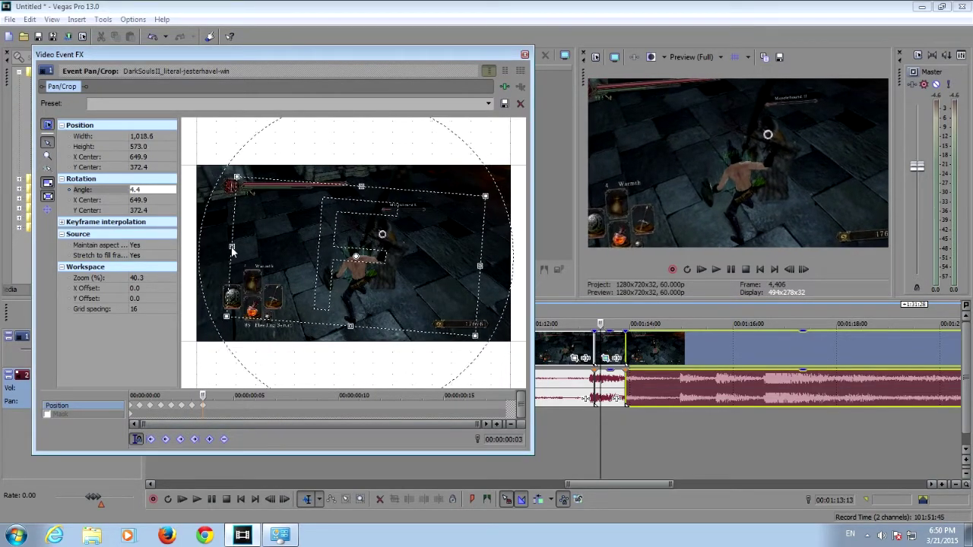
pyautogui.moveTo(289, 230); pyautogui.dragTo(291, 231)
pyautogui.click(285, 499)
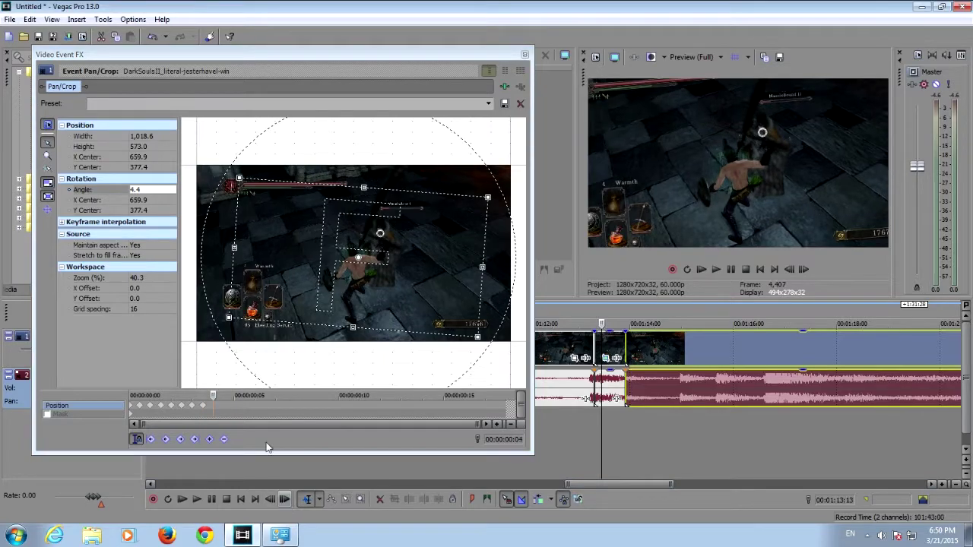
pyautogui.moveTo(228, 290); pyautogui.dragTo(265, 241)
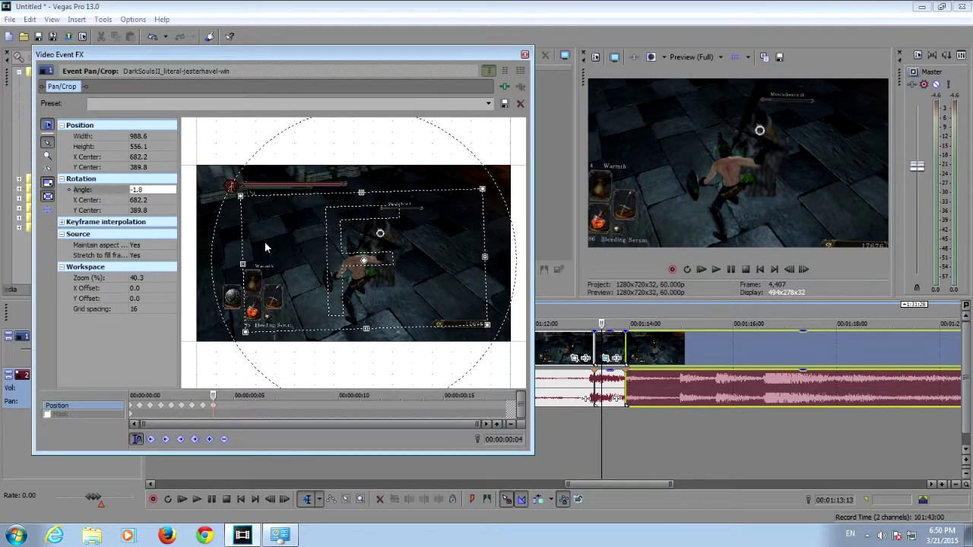
# Step: Continue the alternating tilt and gradual zoom through frames 4,408 to 4,413, ending at width 854.4 and angle -1.7
pyautogui.click(289, 494)
pyautogui.moveTo(227, 288); pyautogui.dragTo(283, 260)
pyautogui.click(288, 499)
pyautogui.moveTo(242, 308); pyautogui.dragTo(234, 264)
pyautogui.moveTo(295, 254); pyautogui.dragTo(273, 254)
pyautogui.click(285, 499)
pyautogui.click(285, 500)
pyautogui.click(285, 500)
pyautogui.moveTo(330, 263); pyautogui.dragTo(329, 260)
pyautogui.click(285, 500)
pyautogui.moveTo(270, 253); pyautogui.dragTo(272, 255)
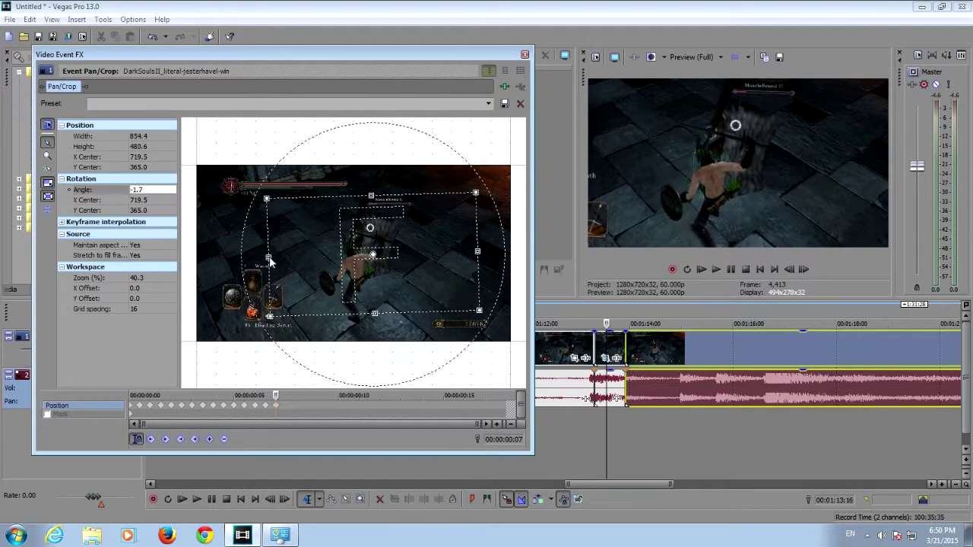
pyautogui.moveTo(334, 258); pyautogui.dragTo(334, 257)
# Step: Keyframe frames 4,414 to 4,417 with small crop shifts and alternating tilts, zooming in slightly more
pyautogui.click(285, 500)
pyautogui.moveTo(274, 248); pyautogui.dragTo(278, 249)
pyautogui.moveTo(346, 255); pyautogui.dragTo(346, 252)
pyautogui.click(285, 500)
pyautogui.moveTo(270, 255)
pyautogui.mouseDown()
pyautogui.moveTo(270, 263)
pyautogui.moveTo(281, 256)
pyautogui.mouseUp()
pyautogui.moveTo(321, 260)
pyautogui.mouseDown()
pyautogui.moveTo(271, 262)
pyautogui.moveTo(331, 260)
pyautogui.mouseUp()
pyautogui.click(285, 499)
pyautogui.click(285, 499)
pyautogui.moveTo(271, 262); pyautogui.dragTo(271, 272)
pyautogui.moveTo(332, 272); pyautogui.dragTo(332, 268)
# Step: Rock and reposition the crop frame on each of frames 4,418 to 4,421, reaching a width of 770.2
pyautogui.click(285, 499)
pyautogui.moveTo(266, 286); pyautogui.dragTo(267, 278)
pyautogui.moveTo(326, 271); pyautogui.dragTo(327, 268)
pyautogui.click(286, 499)
pyautogui.moveTo(269, 262); pyautogui.dragTo(269, 272)
pyautogui.moveTo(283, 244); pyautogui.dragTo(334, 259)
pyautogui.click(285, 499)
pyautogui.moveTo(270, 267); pyautogui.dragTo(270, 259)
pyautogui.moveTo(335, 261); pyautogui.dragTo(331, 264)
pyautogui.click(285, 500)
pyautogui.moveTo(270, 262); pyautogui.dragTo(270, 271)
pyautogui.moveTo(332, 263); pyautogui.dragTo(329, 258)
# Step: Extend the shake over frames 4,422 to 4,425 by reversing the tilt and slightly moving the crop on each frame
pyautogui.click(285, 499)
pyautogui.moveTo(270, 270); pyautogui.dragTo(269, 261)
pyautogui.moveTo(330, 262); pyautogui.dragTo(330, 259)
pyautogui.click(285, 500)
pyautogui.moveTo(270, 261); pyautogui.dragTo(270, 271)
pyautogui.moveTo(330, 262); pyautogui.dragTo(328, 260)
pyautogui.click(285, 500)
pyautogui.moveTo(270, 259); pyautogui.dragTo(270, 250)
pyautogui.moveTo(277, 236); pyautogui.dragTo(264, 258)
pyautogui.click(285, 499)
pyautogui.moveTo(301, 234); pyautogui.dragTo(266, 255)
# Step: Vary the crop's tilt and position frame by frame from 4,426 to 4,431 to continue the camera shake
pyautogui.click(285, 499)
pyautogui.click(285, 499)
pyautogui.moveTo(307, 246); pyautogui.dragTo(279, 231)
pyautogui.click(285, 499)
pyautogui.click(285, 500)
pyautogui.click(285, 499)
pyautogui.moveTo(305, 237); pyautogui.dragTo(277, 232)
pyautogui.click(286, 500)
pyautogui.moveTo(302, 237)
pyautogui.mouseDown()
pyautogui.moveTo(266, 250)
pyautogui.moveTo(291, 248)
pyautogui.moveTo(265, 244)
pyautogui.moveTo(265, 258)
pyautogui.moveTo(277, 235)
pyautogui.moveTo(300, 241)
pyautogui.mouseUp()
# Step: Finish the shake keyframes at the attack segment's end, with angle -4.2 on frame 4,433 and 3.0 on frame 4,434
pyautogui.click(285, 500)
pyautogui.click(285, 499)
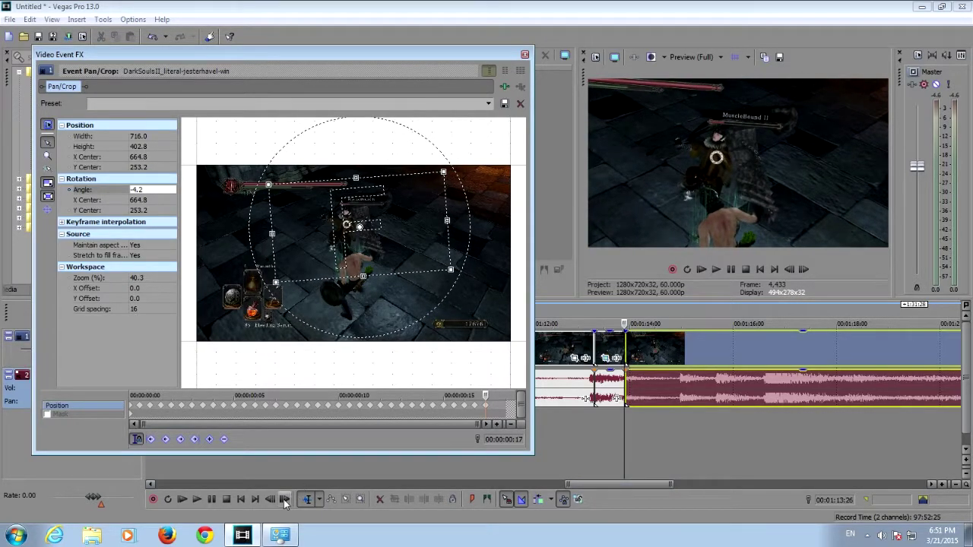
pyautogui.click(284, 500)
pyautogui.click(266, 256)
pyautogui.moveTo(266, 256); pyautogui.dragTo(260, 243)
pyautogui.click(285, 499)
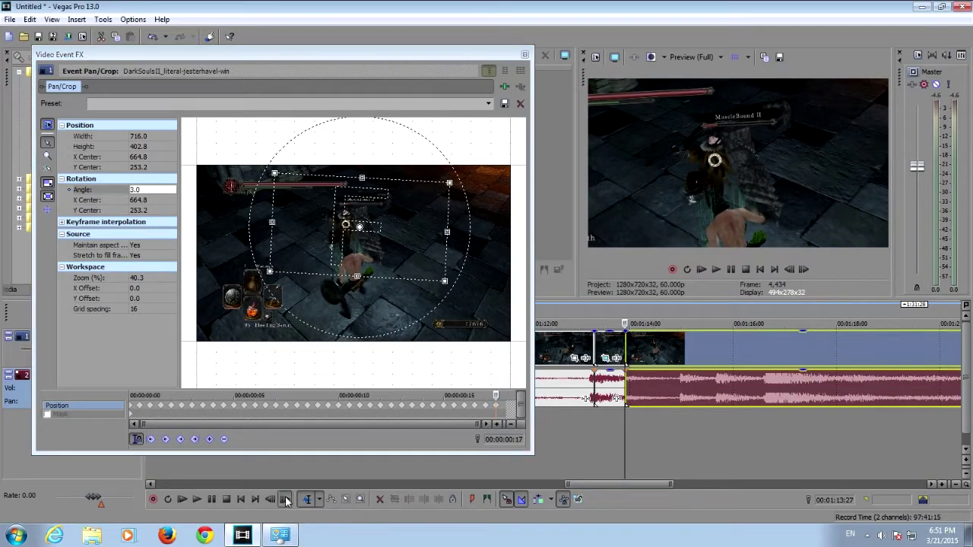
# Step: Play back the attack segment to review the shake, and step across its end near 00:01:13:27
pyautogui.click(272, 500)
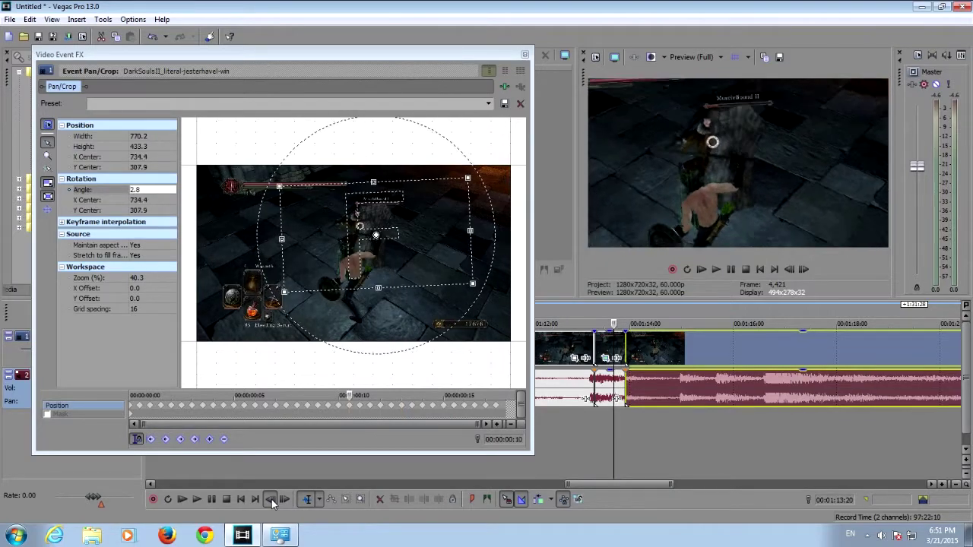
pyautogui.click(576, 318)
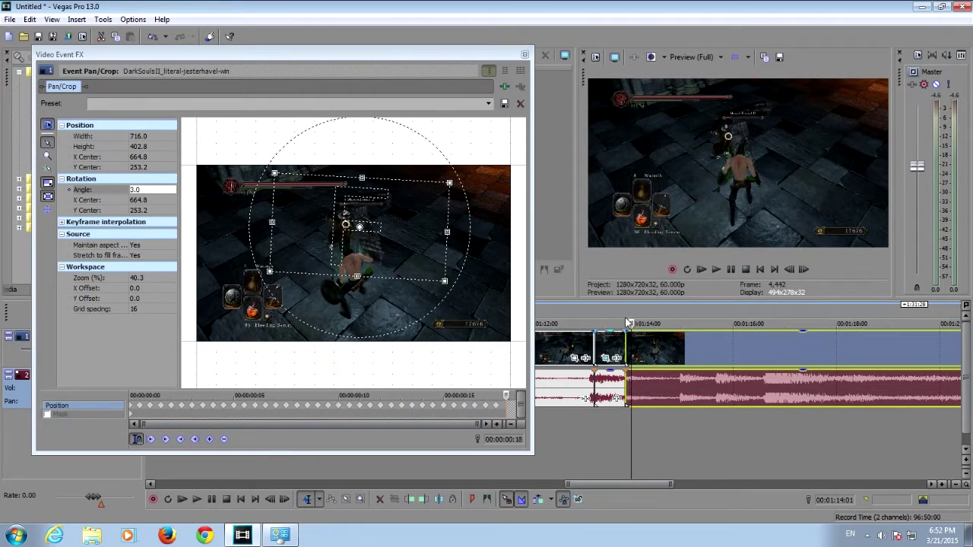
pyautogui.click(627, 319)
pyautogui.click(270, 499)
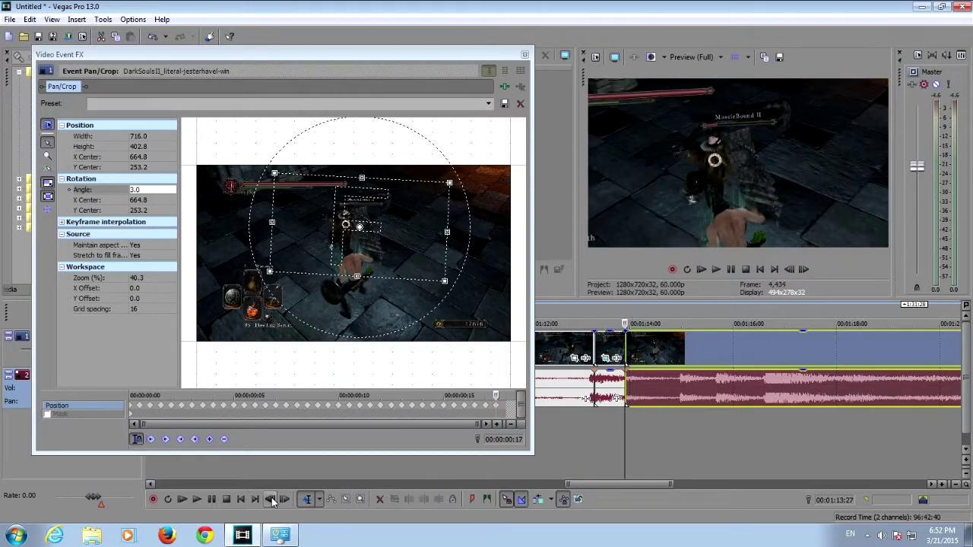
pyautogui.click(284, 499)
pyautogui.click(272, 499)
# Step: Close the pan/crop settings, place the playhead on the following clip's first frame, and open that clip's Event Pan/Crop
pyautogui.click(525, 54)
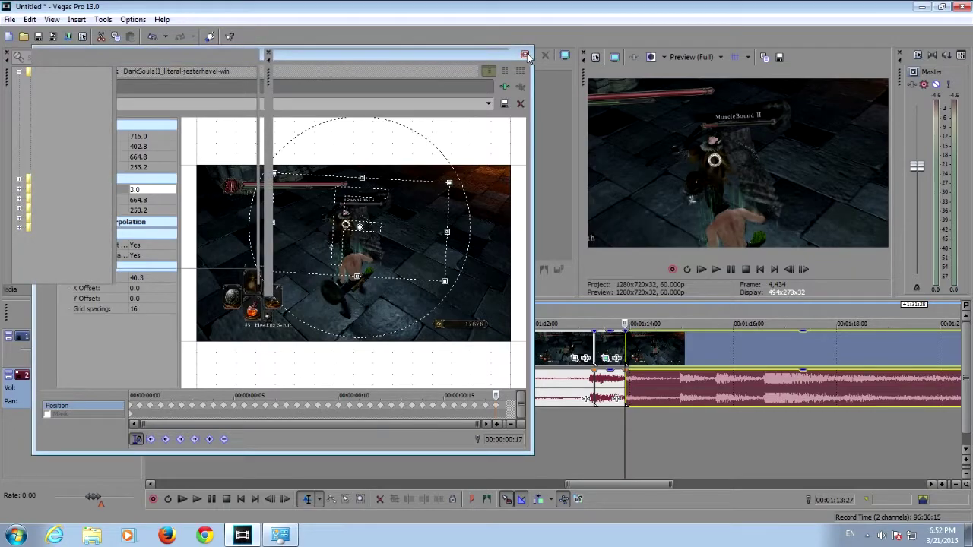
pyautogui.click(285, 501)
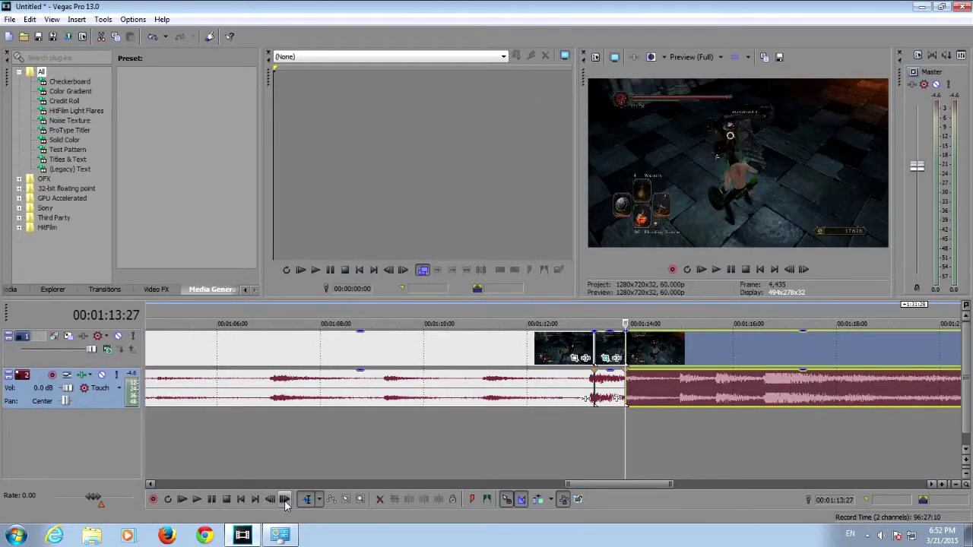
pyautogui.moveTo(646, 488); pyautogui.dragTo(689, 482)
pyautogui.moveTo(610, 487)
pyautogui.mouseDown()
pyautogui.moveTo(572, 488)
pyautogui.moveTo(620, 483)
pyautogui.mouseUp()
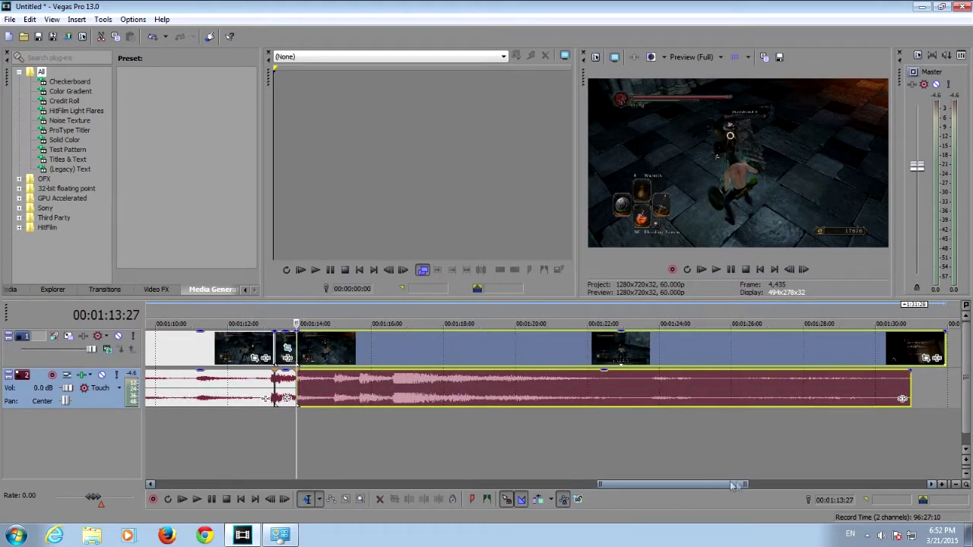
pyautogui.moveTo(746, 485); pyautogui.dragTo(738, 486)
pyautogui.click(273, 501)
pyautogui.click(284, 501)
pyautogui.click(272, 501)
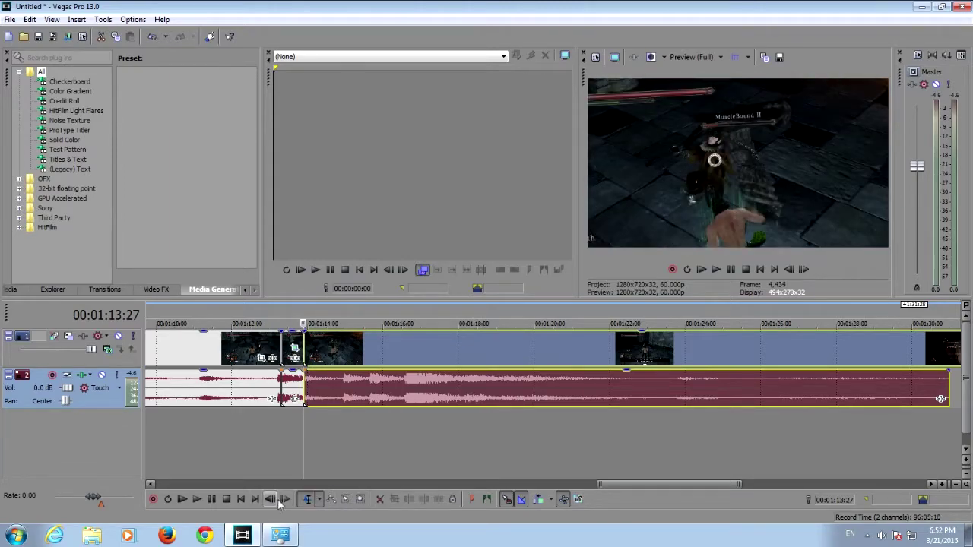
pyautogui.click(284, 500)
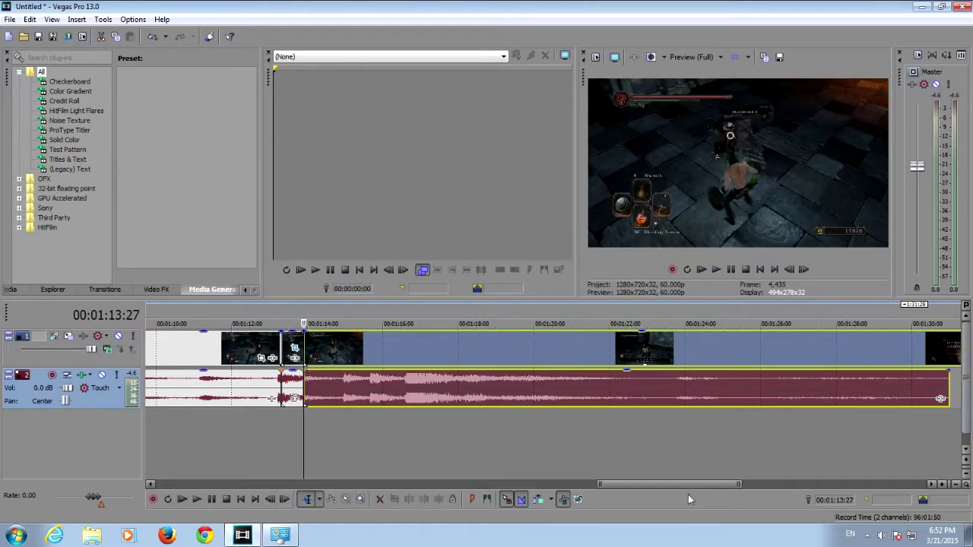
pyautogui.moveTo(688, 484); pyautogui.dragTo(699, 484)
pyautogui.click(900, 358)
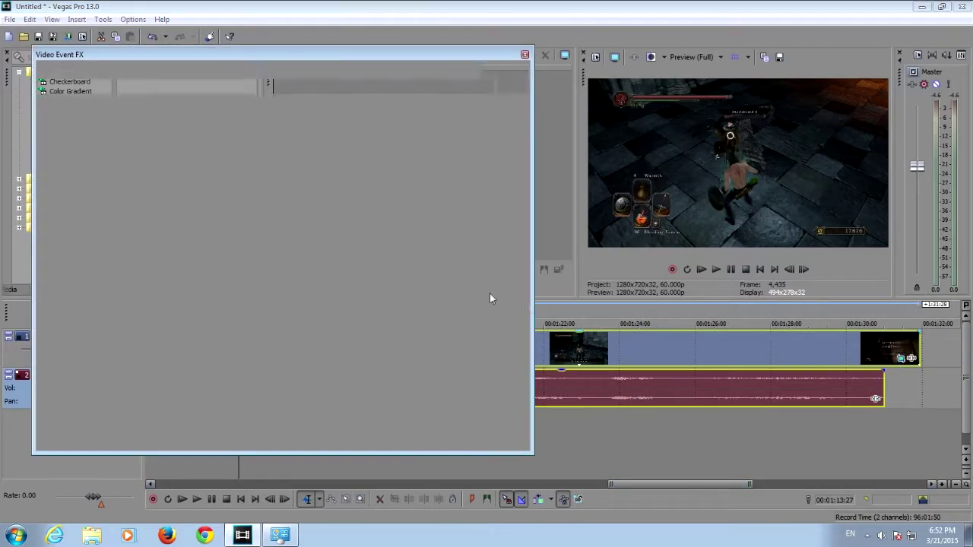
# Step: Crop the following clip's first frame to width 726.5, angle 4.2 and Y Center 330.2, comparing it with the preceding frame
pyautogui.moveTo(200, 172); pyautogui.dragTo(260, 185)
pyautogui.moveTo(329, 233); pyautogui.dragTo(329, 226)
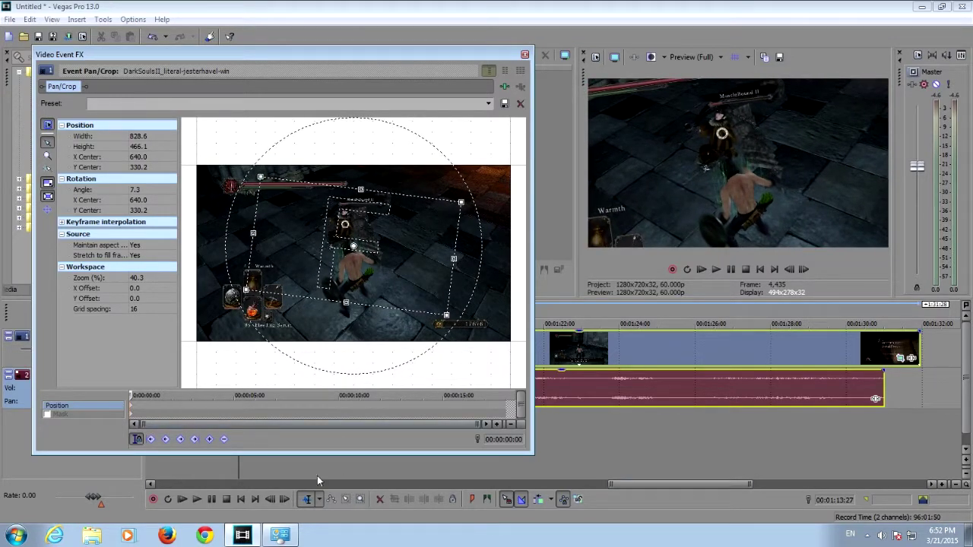
pyautogui.click(271, 502)
pyautogui.click(285, 503)
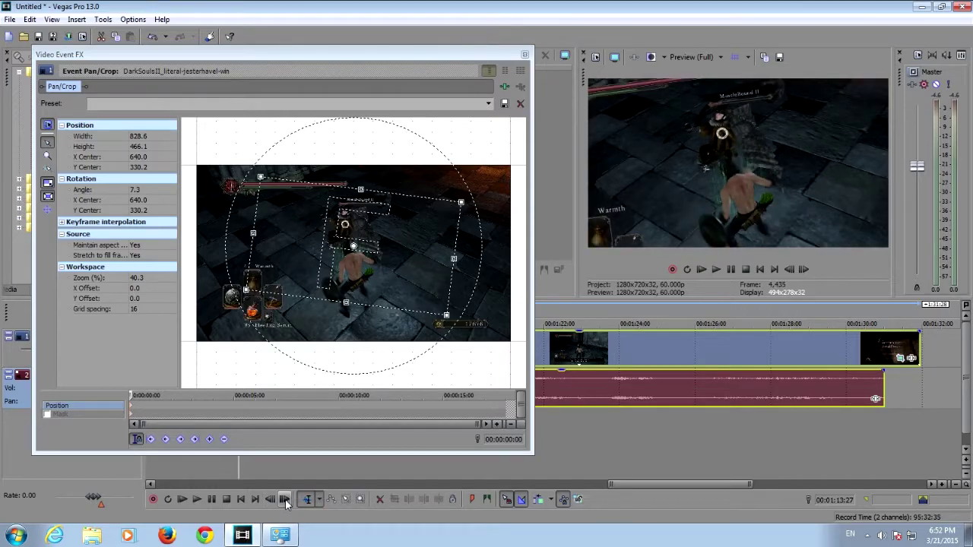
pyautogui.moveTo(241, 196); pyautogui.dragTo(266, 187)
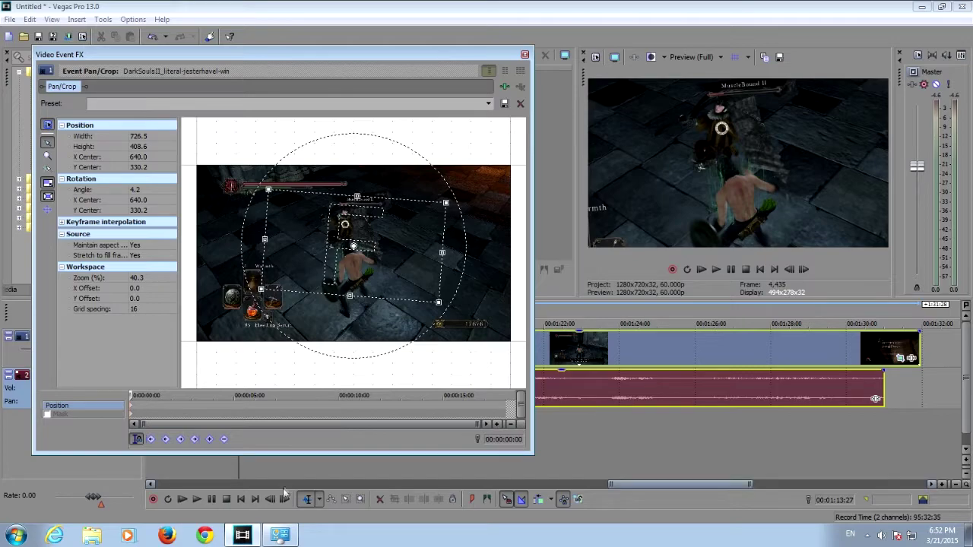
pyautogui.click(270, 500)
pyautogui.click(284, 502)
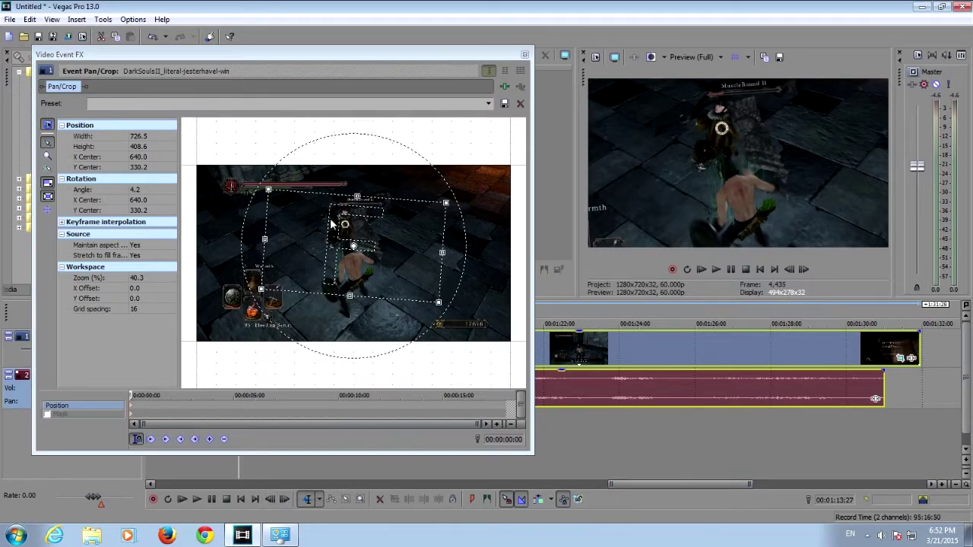
# Step: Shift the following clip's first-frame crop to X Center 627.6 and Y Center 290.5, comparing it with the preceding frame
pyautogui.moveTo(332, 223); pyautogui.dragTo(328, 214)
pyautogui.click(272, 499)
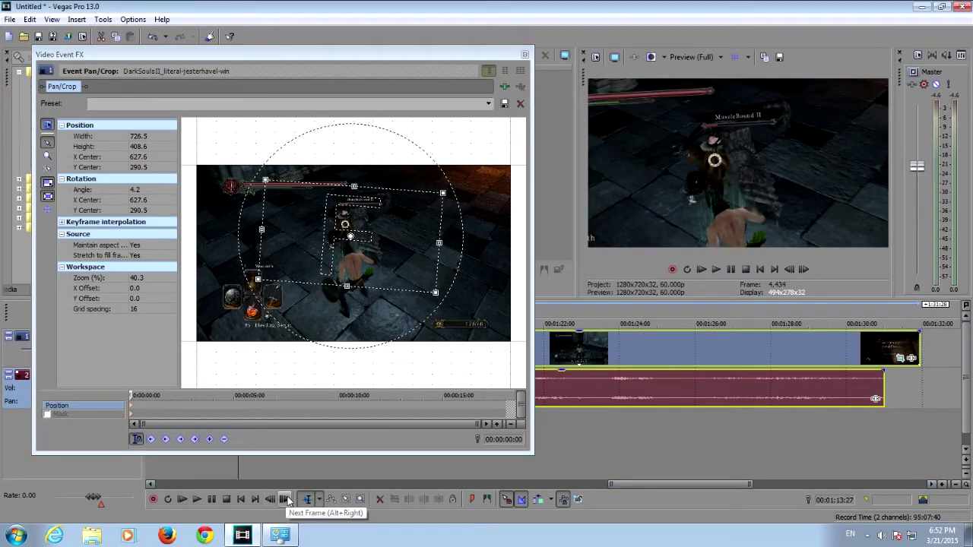
pyautogui.click(285, 499)
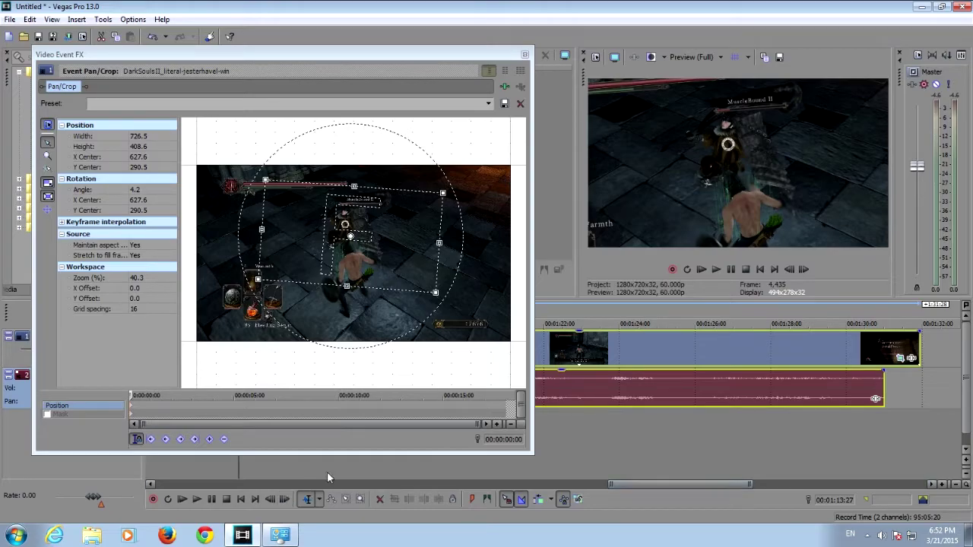
# Step: Advance six frames to 00:01:14:03 and keyframe the following clip's crop at width 1,112.8 with angle 0
pyautogui.moveTo(432, 55); pyautogui.dragTo(734, 78)
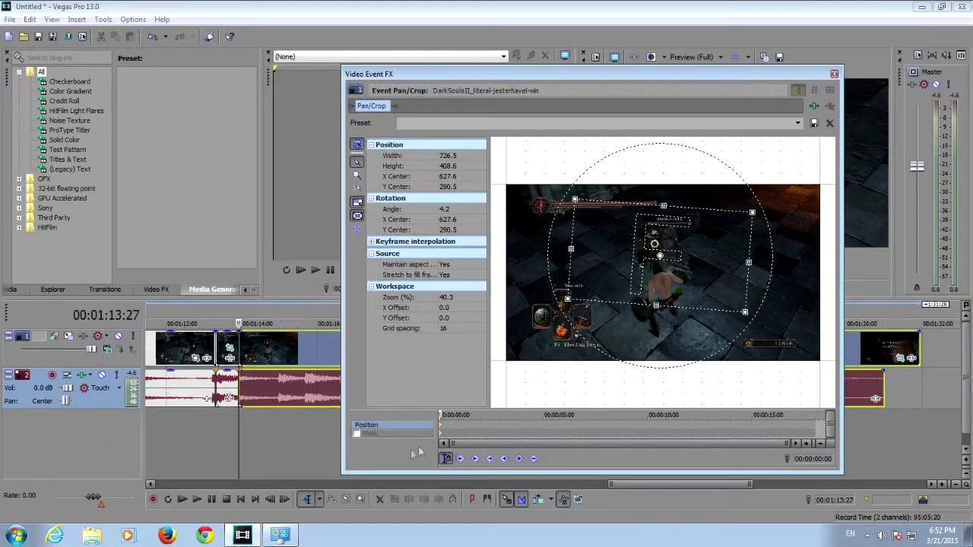
pyautogui.click(285, 500)
pyautogui.click(284, 499)
pyautogui.click(284, 499)
pyautogui.click(284, 499)
pyautogui.click(284, 500)
pyautogui.click(284, 499)
pyautogui.moveTo(554, 83); pyautogui.dragTo(357, 72)
pyautogui.moveTo(374, 239); pyautogui.dragTo(307, 218)
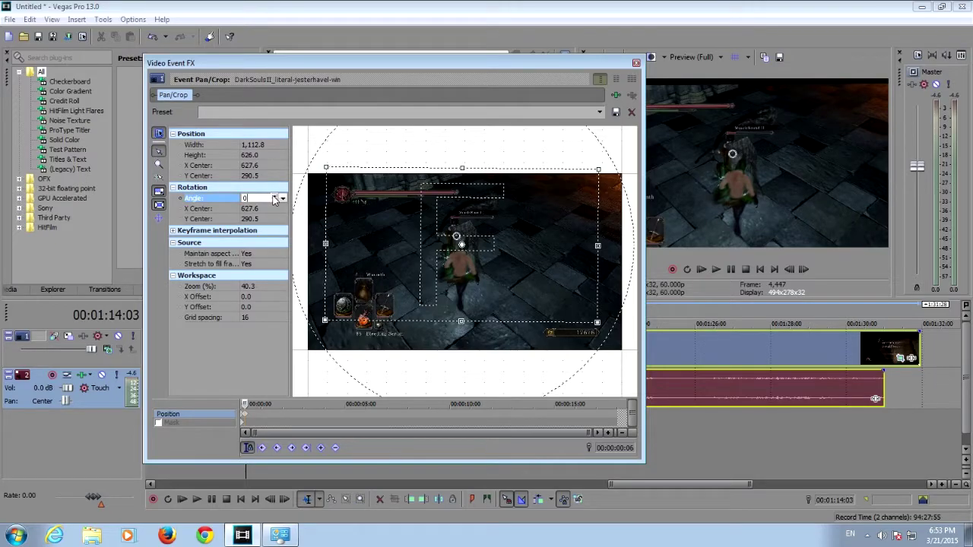
pyautogui.press('Return')
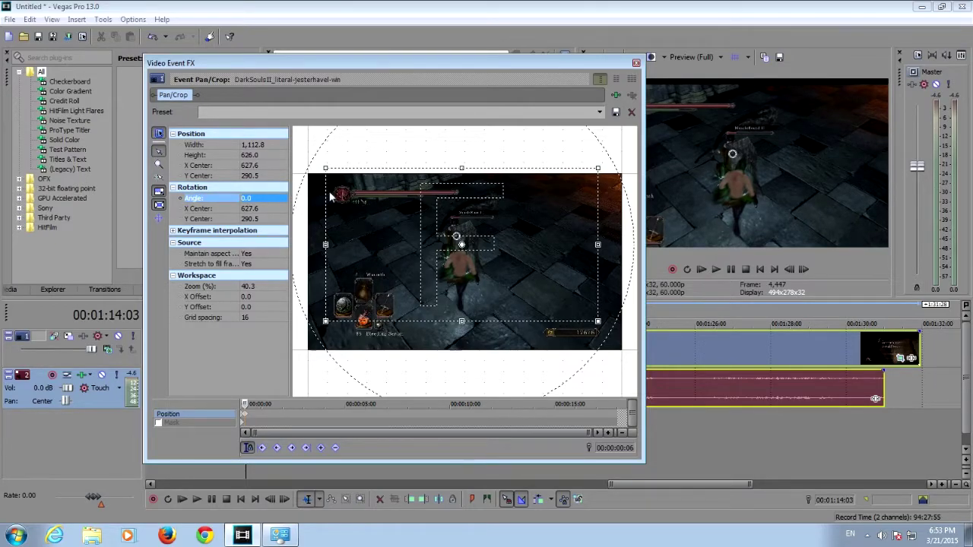
# Step: Enlarge the crop at 00:01:14:03 to width 1,281.7, center it at X 640.0 and Y 357.5, and close the pan/crop settings
pyautogui.moveTo(326, 245); pyautogui.dragTo(347, 244)
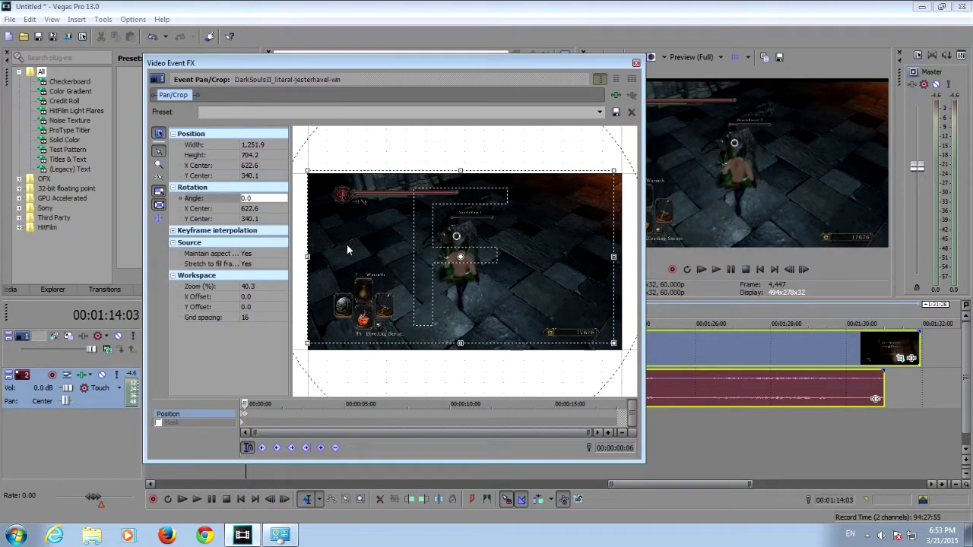
pyautogui.moveTo(617, 347); pyautogui.dragTo(621, 355)
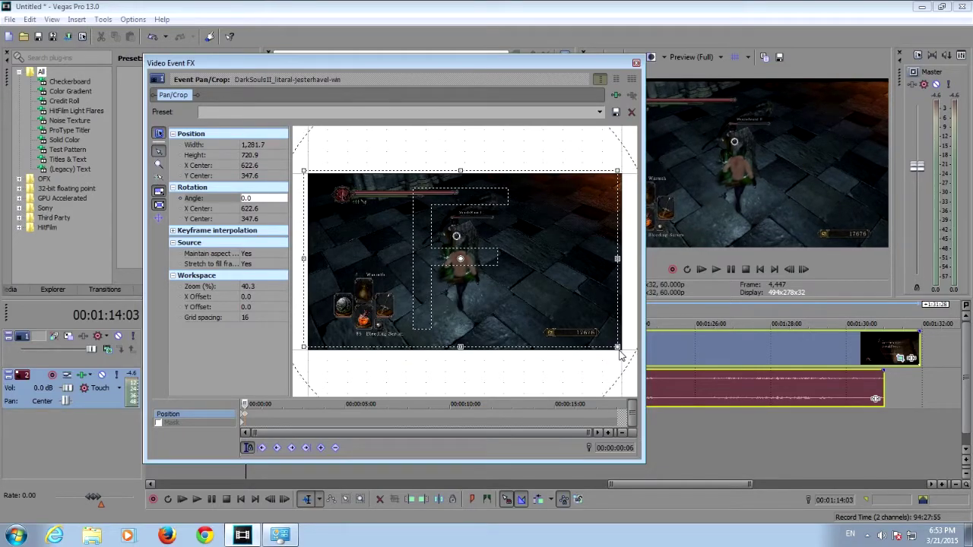
pyautogui.press('Right')
pyautogui.press('Right')
pyautogui.press('Right')
pyautogui.press('Right')
pyautogui.press('Right')
pyautogui.press('Right')
pyautogui.press('Right')
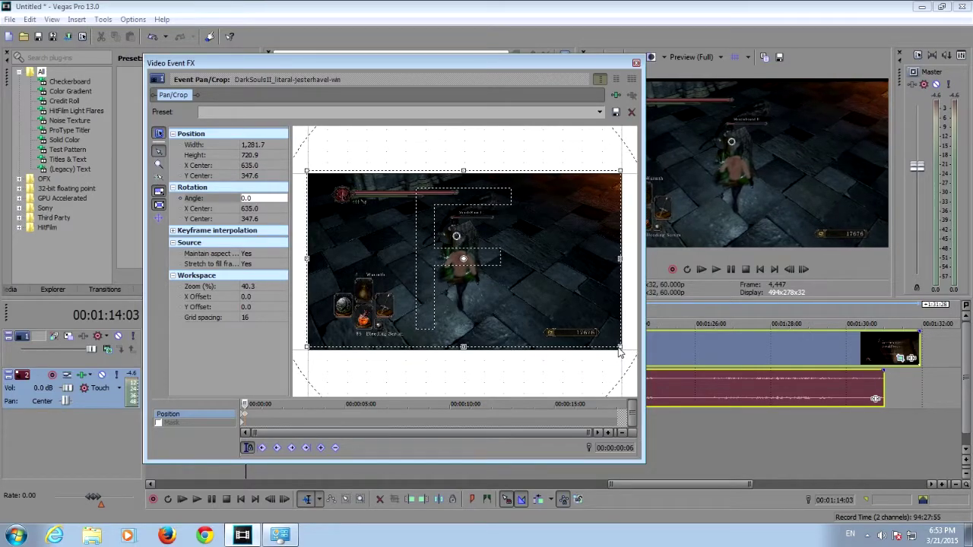
pyautogui.press('Down')
pyautogui.press('Down')
pyautogui.press('Down')
pyautogui.press('Down')
pyautogui.press('Down')
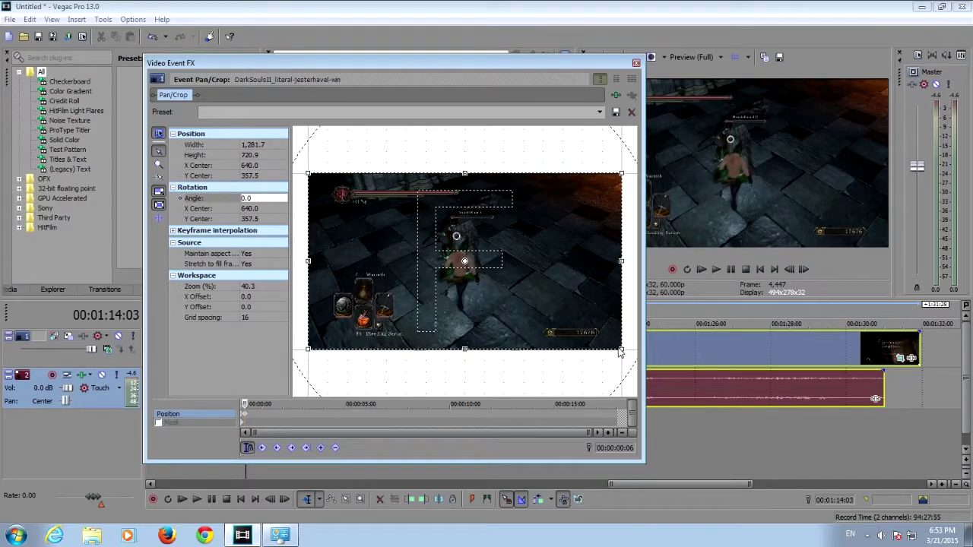
pyautogui.click(637, 63)
# Step: Step frame by frame from 00:01:13:06 to 00:01:14:06 to check the shake and its blend into the following clip
pyautogui.click(212, 308)
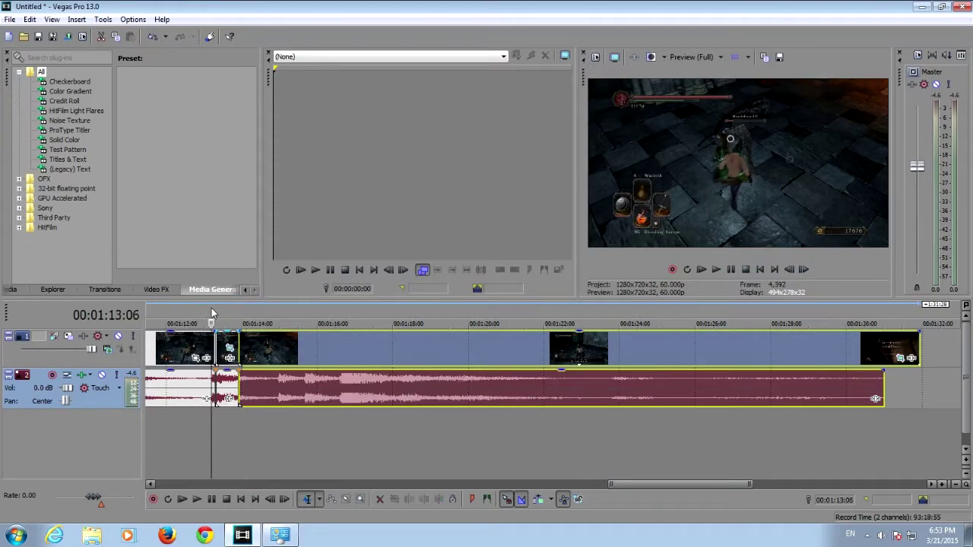
pyautogui.click(284, 505)
pyautogui.click(285, 506)
pyautogui.click(284, 505)
pyautogui.click(284, 505)
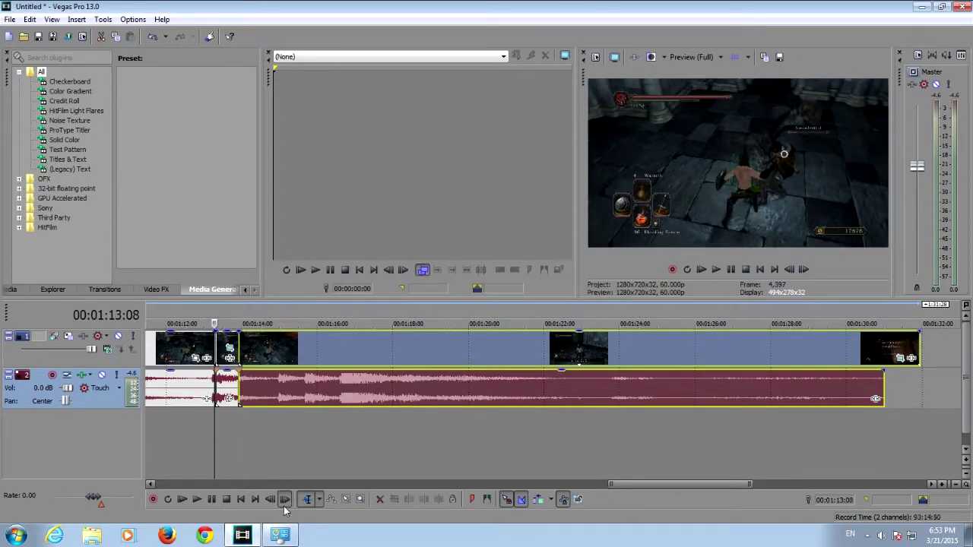
pyautogui.click(284, 505)
pyautogui.click(284, 505)
pyautogui.click(285, 506)
pyautogui.click(285, 506)
pyautogui.click(284, 506)
pyautogui.click(285, 506)
pyautogui.click(285, 506)
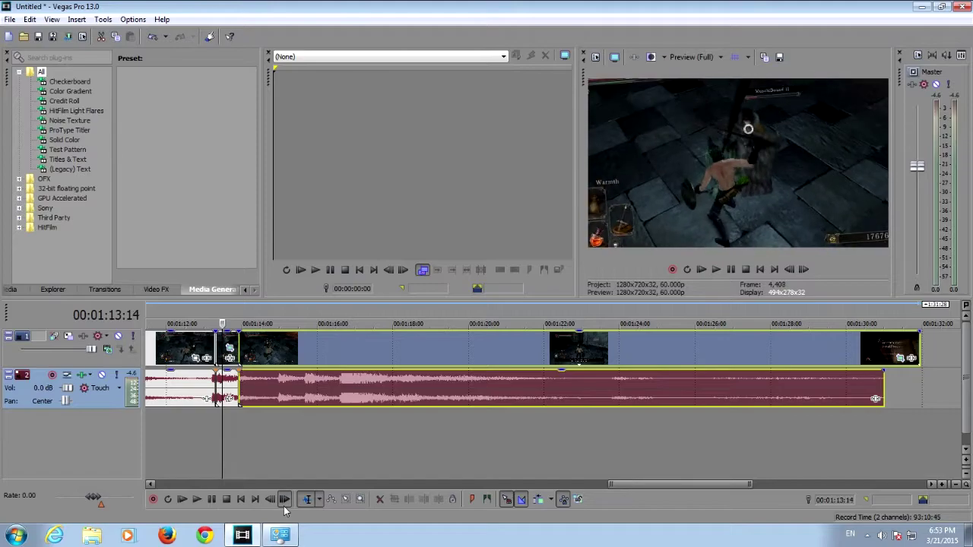
pyautogui.click(284, 506)
pyautogui.click(284, 505)
pyautogui.click(285, 506)
pyautogui.click(284, 499)
pyautogui.click(284, 500)
pyautogui.click(284, 500)
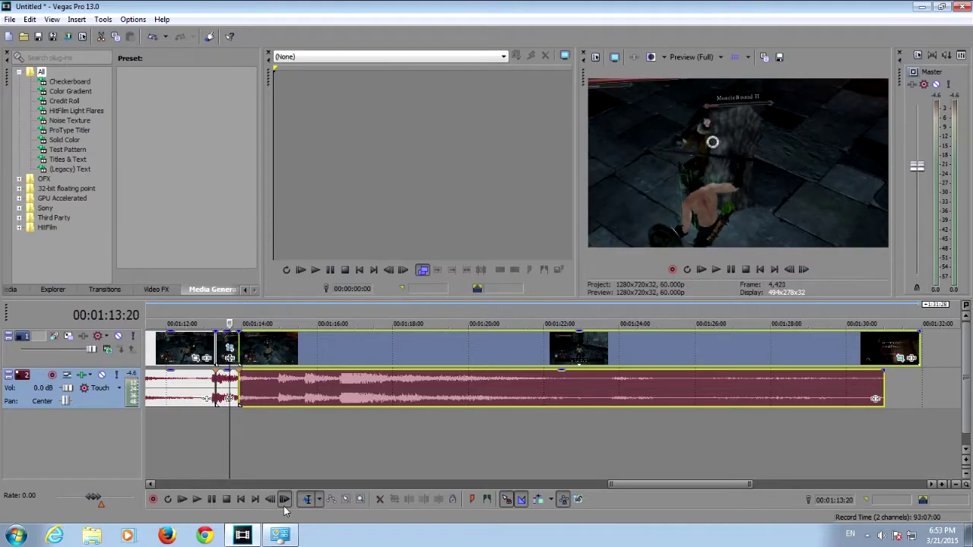
pyautogui.click(284, 499)
pyautogui.click(284, 499)
pyautogui.click(284, 499)
pyautogui.click(285, 499)
pyautogui.click(284, 500)
pyautogui.click(284, 500)
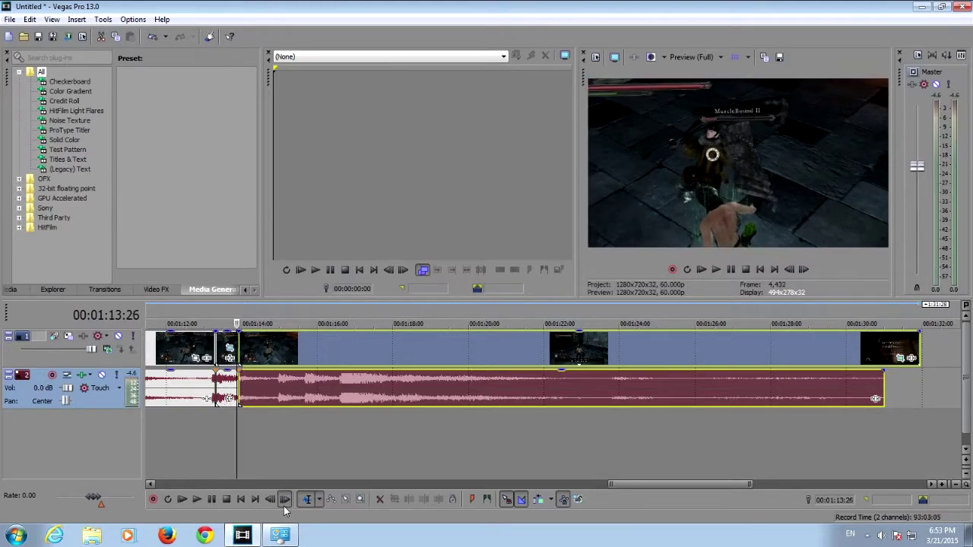
pyautogui.click(284, 499)
pyautogui.click(285, 499)
pyautogui.click(284, 499)
pyautogui.click(284, 505)
pyautogui.click(283, 506)
pyautogui.click(284, 505)
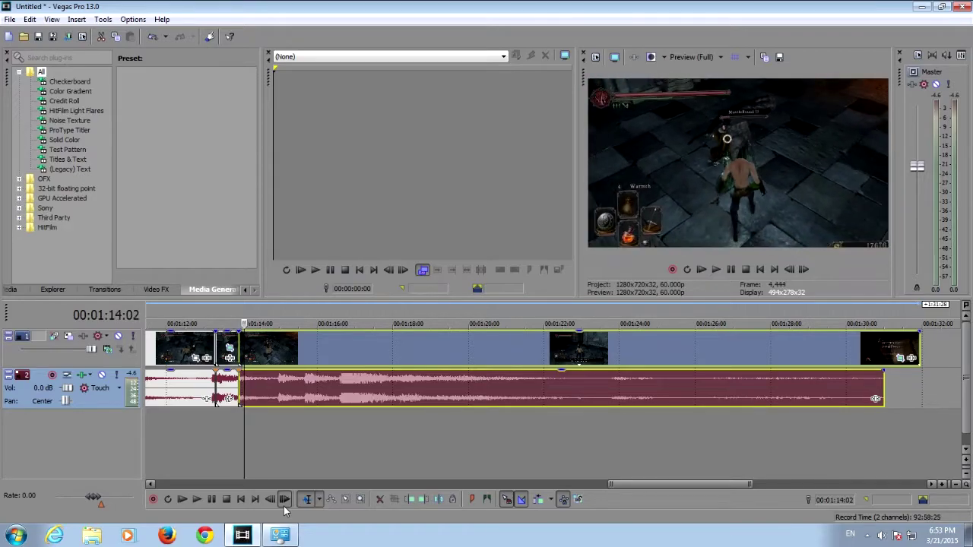
pyautogui.click(284, 505)
pyautogui.click(284, 505)
pyautogui.click(284, 505)
pyautogui.click(283, 499)
pyautogui.click(284, 500)
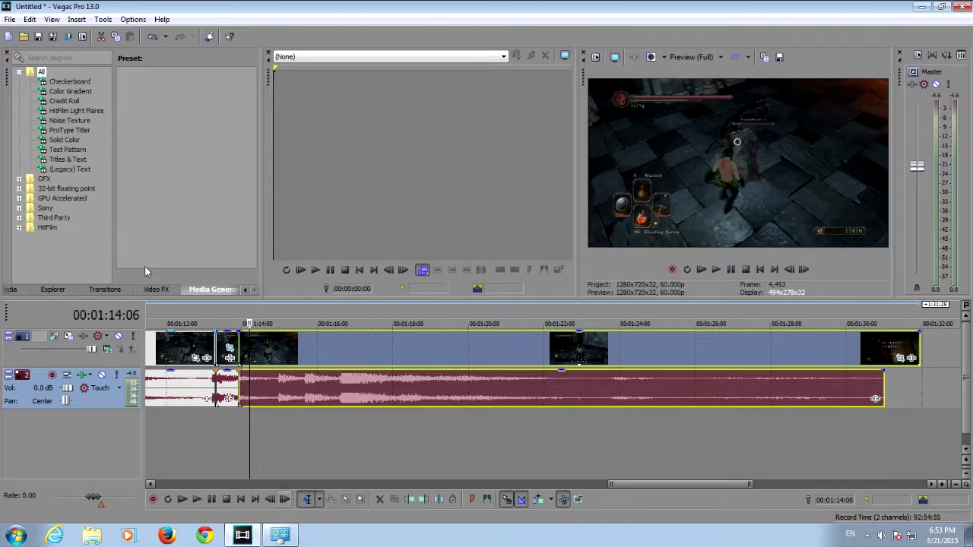
# Step: Play back the attack from 00:01:11:14 and again from 00:01:12:16 to review the shake at full speed
pyautogui.click(173, 316)
pyautogui.moveTo(614, 484); pyautogui.dragTo(583, 484)
pyautogui.click(337, 315)
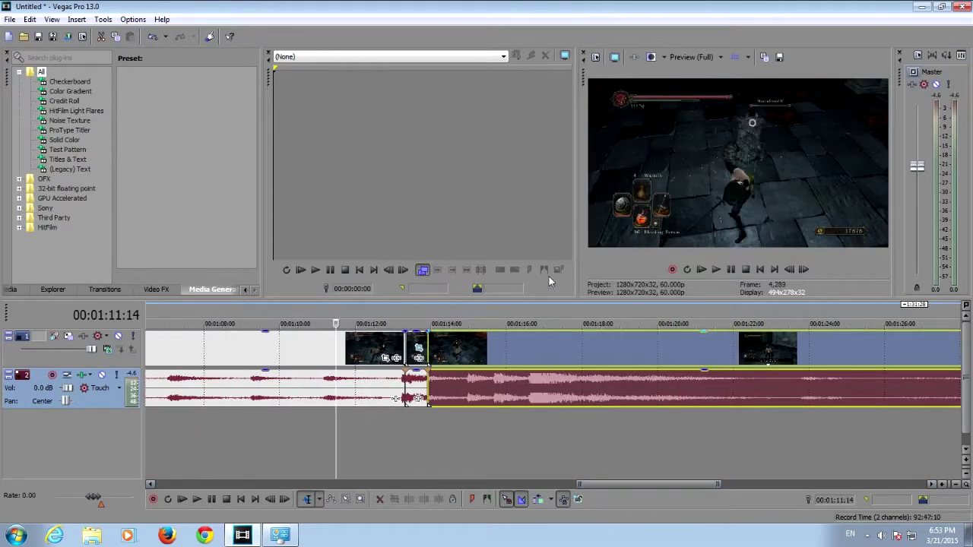
pyautogui.click(716, 271)
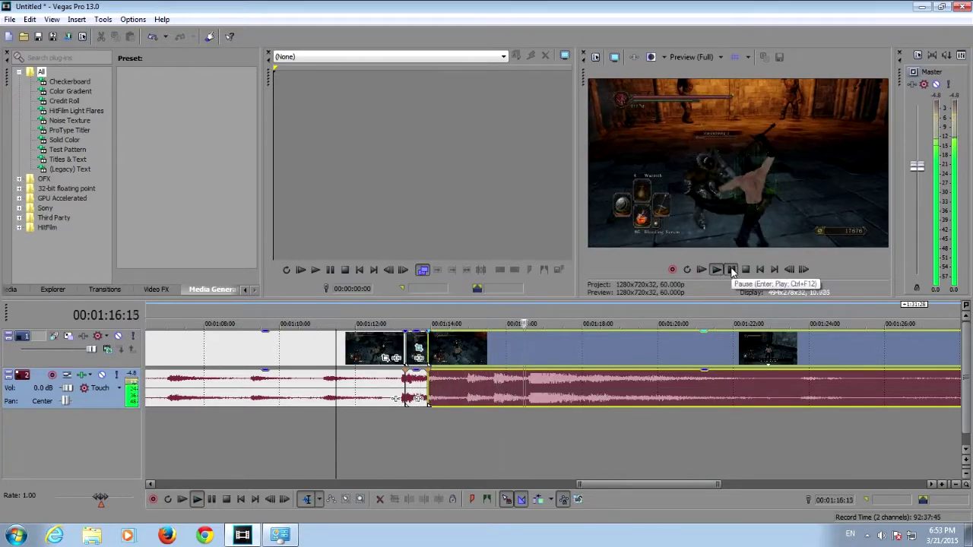
pyautogui.click(728, 271)
pyautogui.click(376, 313)
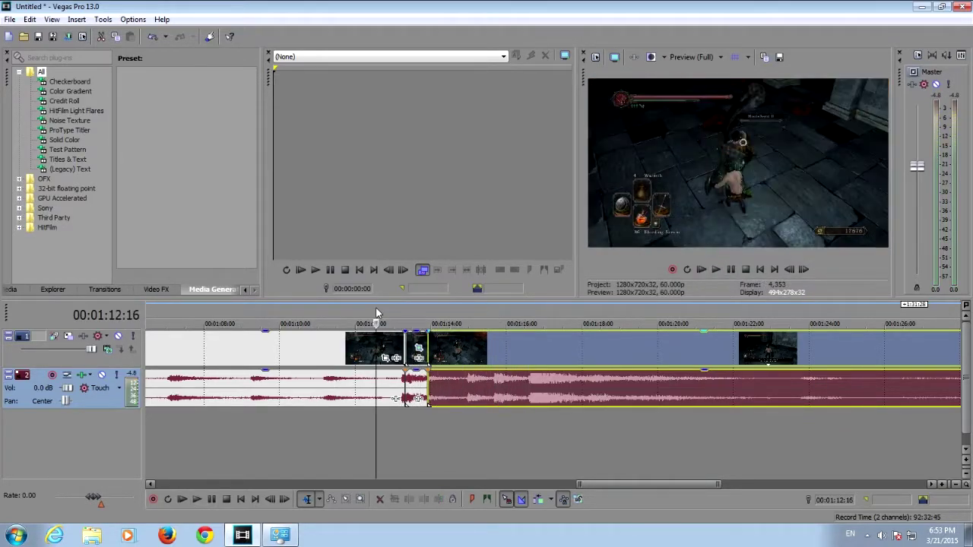
pyautogui.click(716, 270)
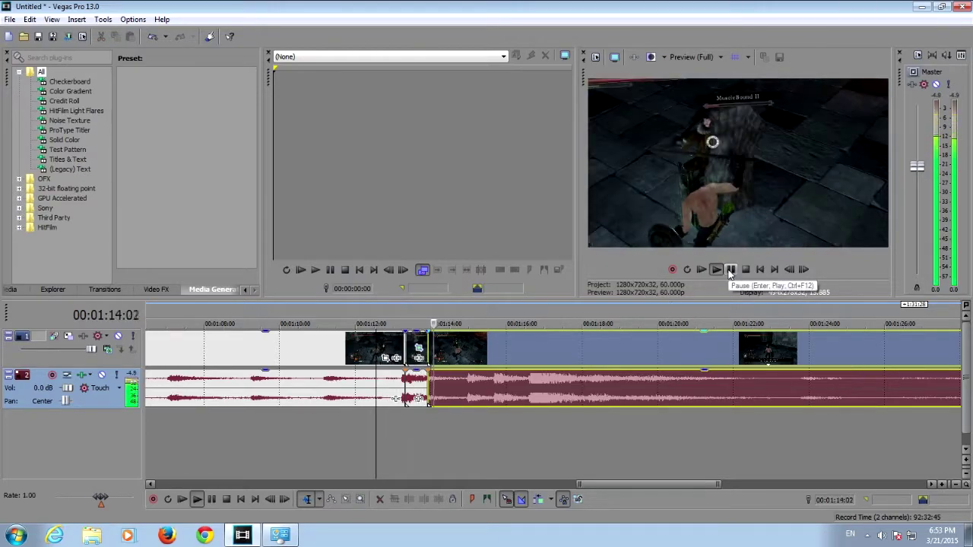
pyautogui.click(729, 270)
# Step: Step through the attack from 00:01:12:21 to 00:01:14:20 to examine the zoom, the shake and the return to full frame
pyautogui.click(382, 318)
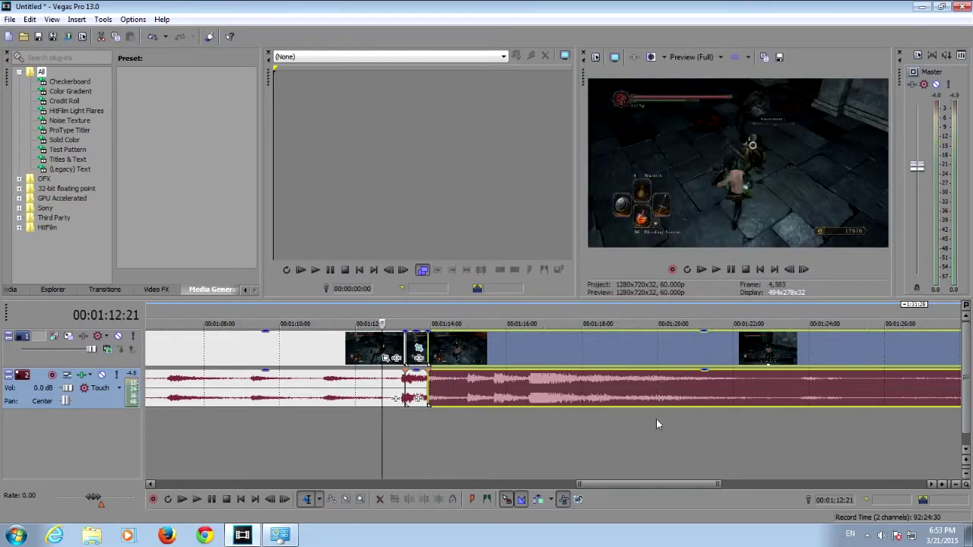
pyautogui.click(284, 499)
pyautogui.click(284, 499)
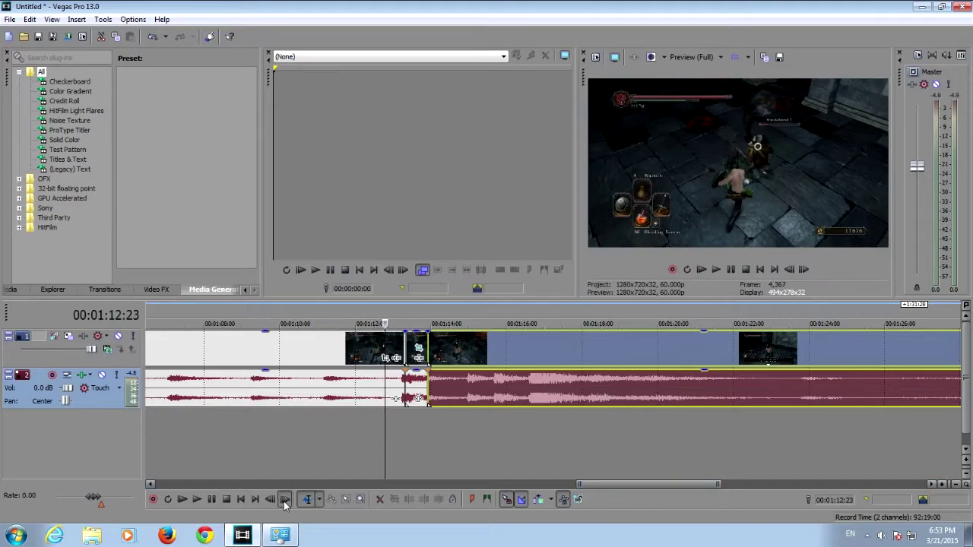
pyautogui.click(285, 500)
pyautogui.click(284, 499)
pyautogui.click(284, 500)
pyautogui.click(284, 499)
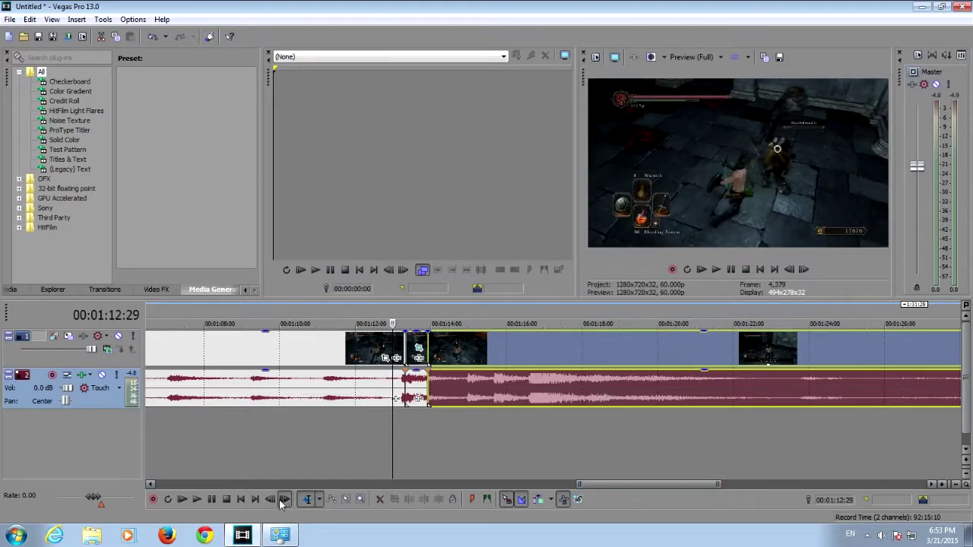
pyautogui.click(278, 500)
pyautogui.click(279, 500)
pyautogui.click(278, 501)
pyautogui.click(278, 500)
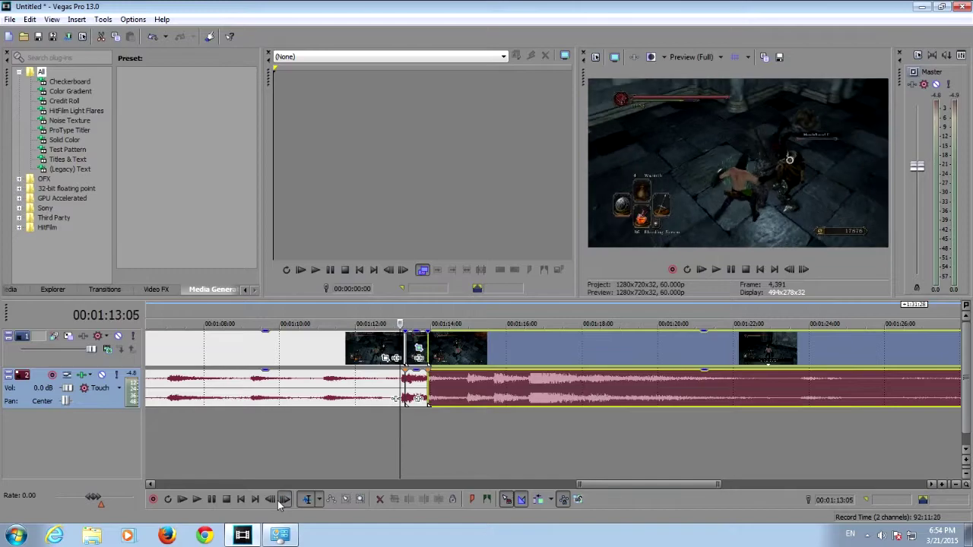
pyautogui.click(278, 500)
pyautogui.click(279, 500)
pyautogui.click(278, 501)
pyautogui.click(279, 500)
pyautogui.click(279, 500)
pyautogui.click(278, 500)
pyautogui.click(279, 500)
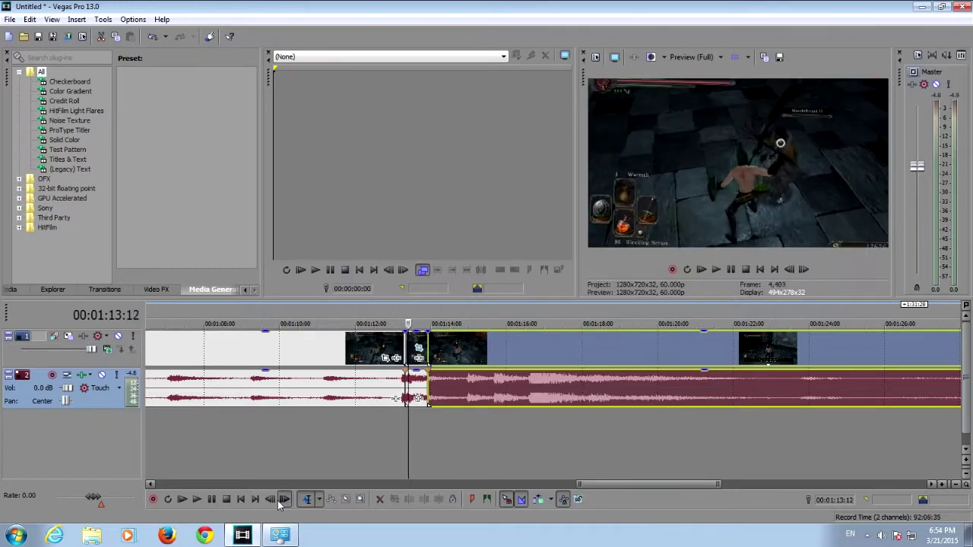
pyautogui.click(278, 500)
pyautogui.click(277, 500)
pyautogui.click(277, 500)
pyautogui.click(277, 500)
pyautogui.click(278, 500)
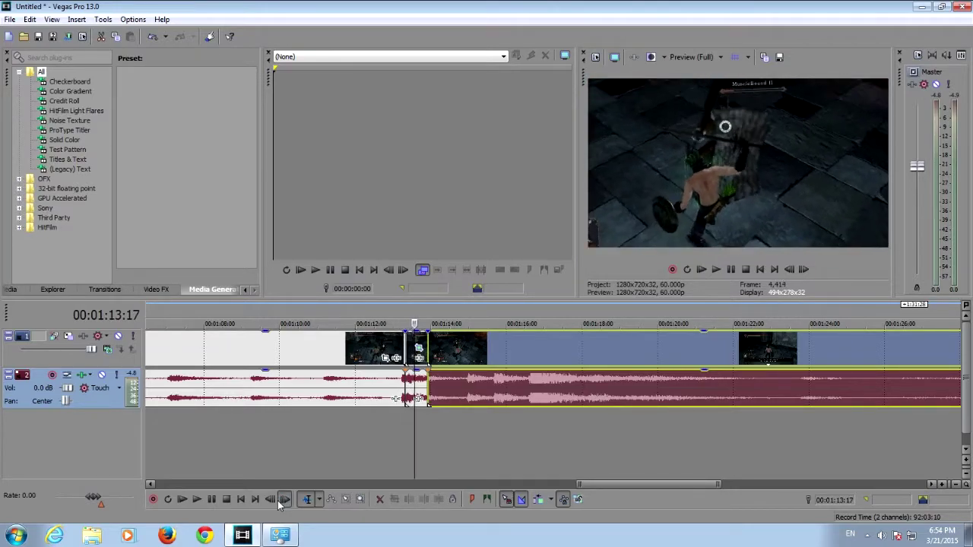
pyautogui.click(277, 501)
pyautogui.click(277, 500)
pyautogui.click(278, 500)
pyautogui.click(278, 500)
pyautogui.click(277, 500)
pyautogui.click(277, 500)
pyautogui.click(277, 501)
pyautogui.click(277, 500)
pyautogui.click(280, 500)
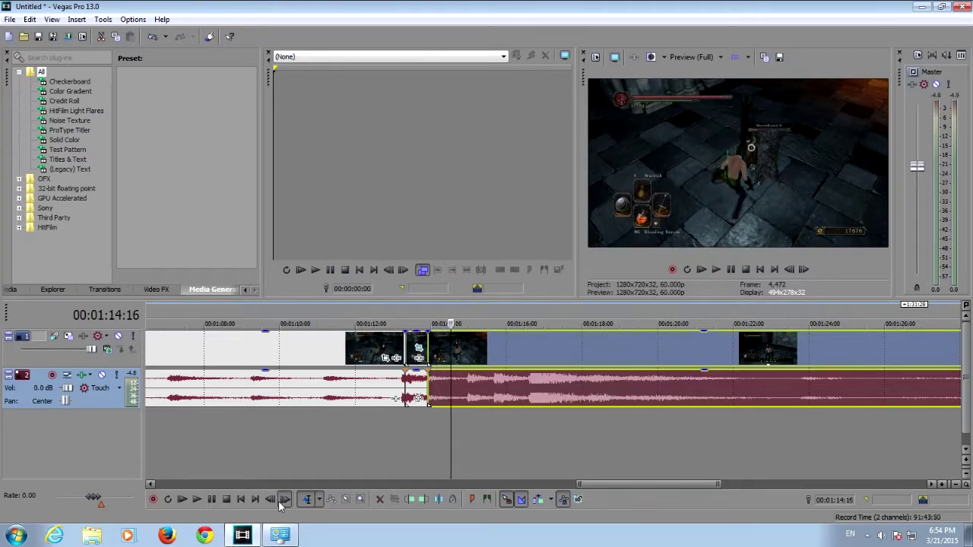
pyautogui.click(281, 502)
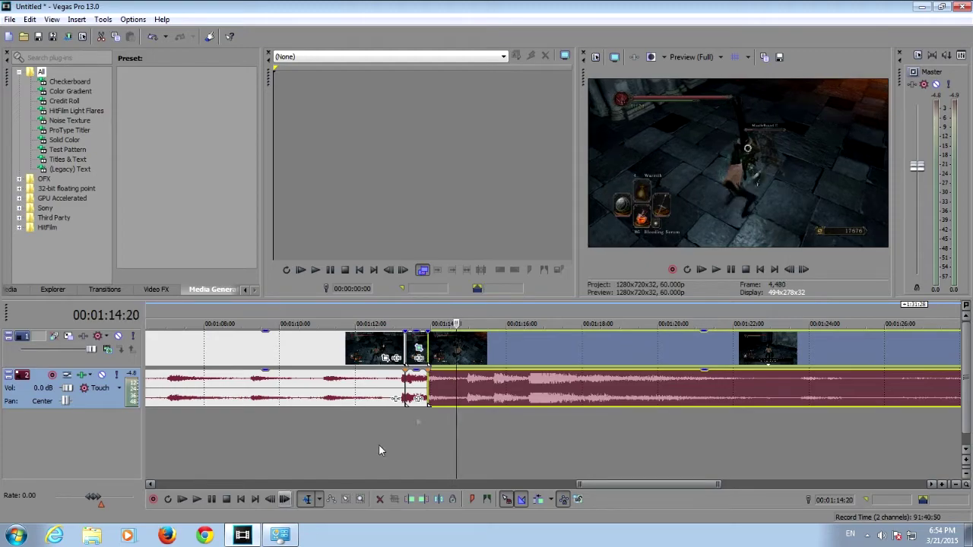
# Step: Play and scrub through the following clip to find the next hit, and split the clip with its audio at 00:01:16:07
pyautogui.click(465, 314)
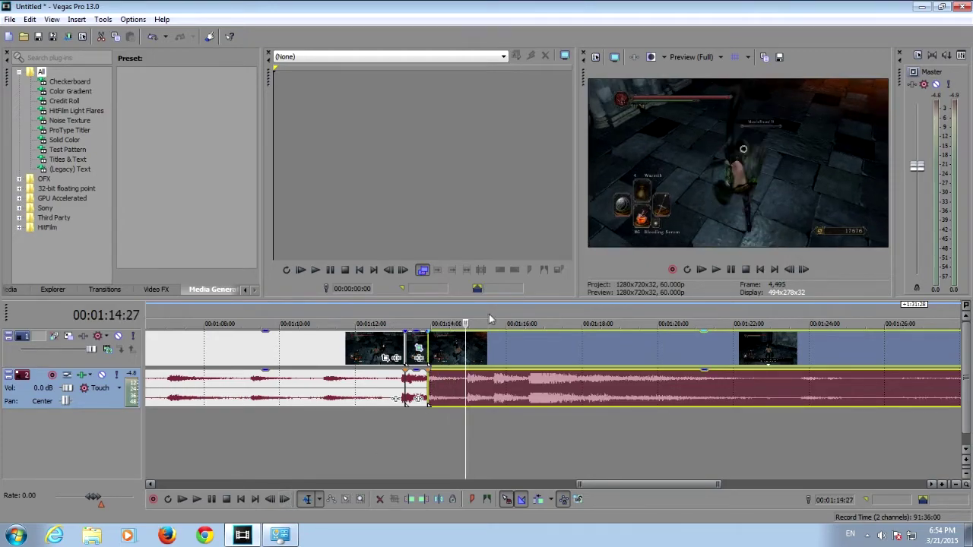
pyautogui.click(488, 314)
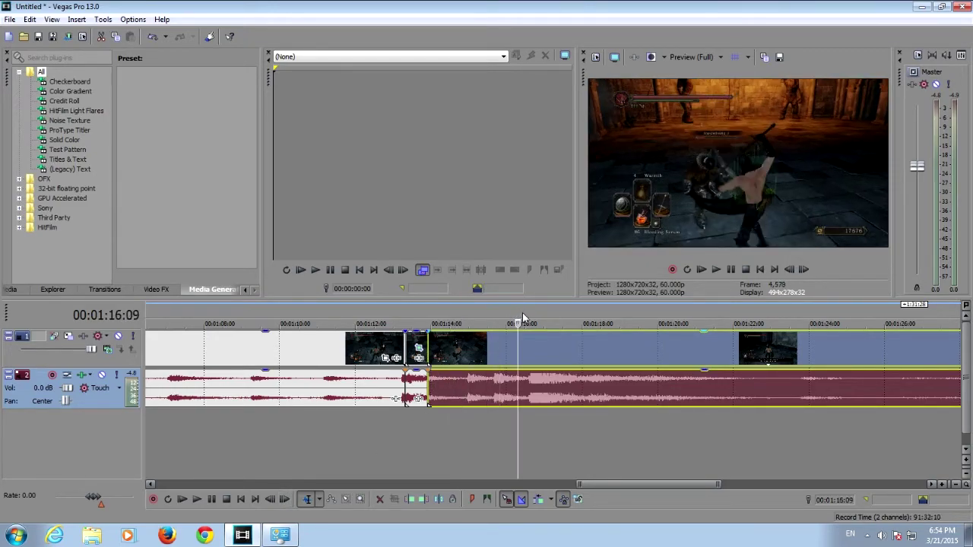
pyautogui.click(507, 323)
pyautogui.press('space')
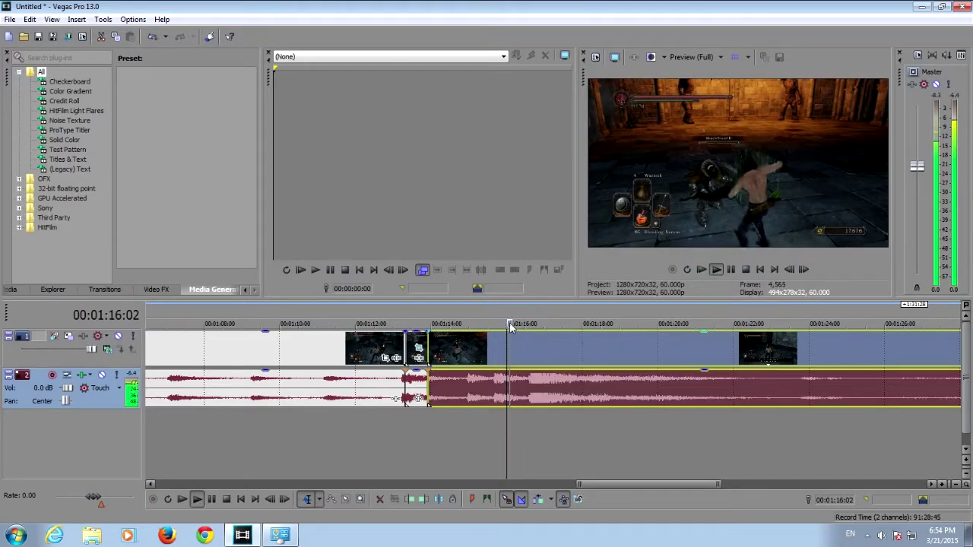
pyautogui.moveTo(519, 324); pyautogui.dragTo(538, 324)
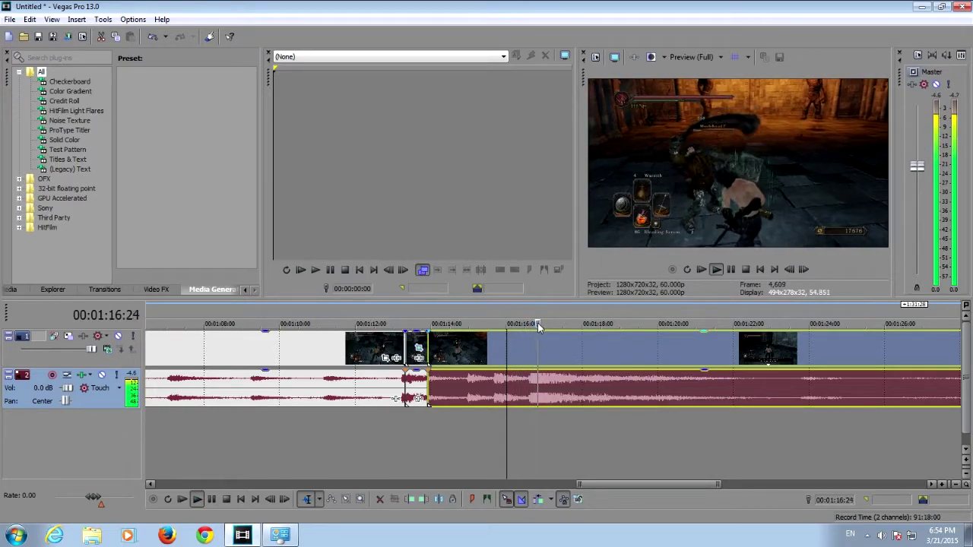
pyautogui.press('Return')
pyautogui.click(494, 322)
pyautogui.press('space')
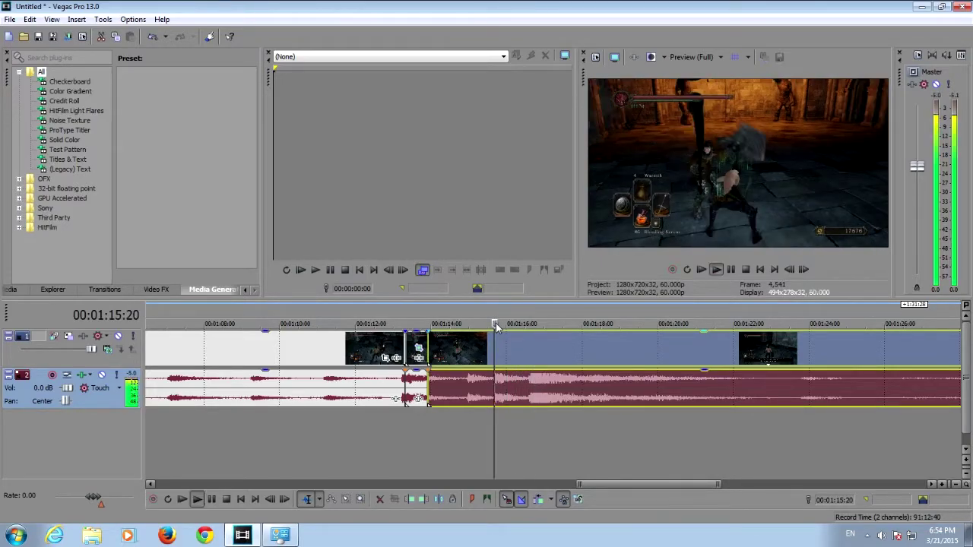
pyautogui.moveTo(496, 324); pyautogui.dragTo(514, 337)
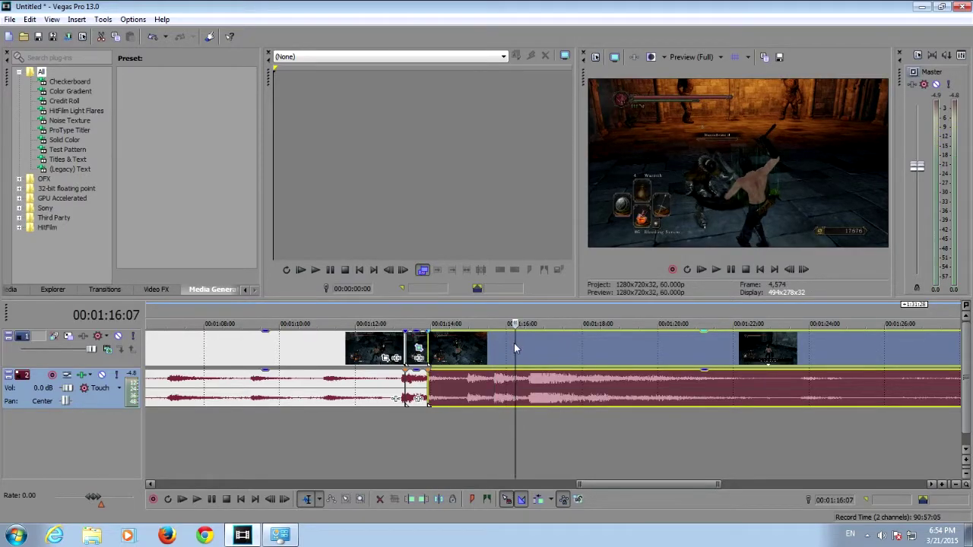
pyautogui.rightClick(515, 343)
pyautogui.click(532, 314)
# Step: Find the end of the hit and split the clip with its audio at 00:01:17:01
pyautogui.moveTo(519, 327); pyautogui.dragTo(546, 333)
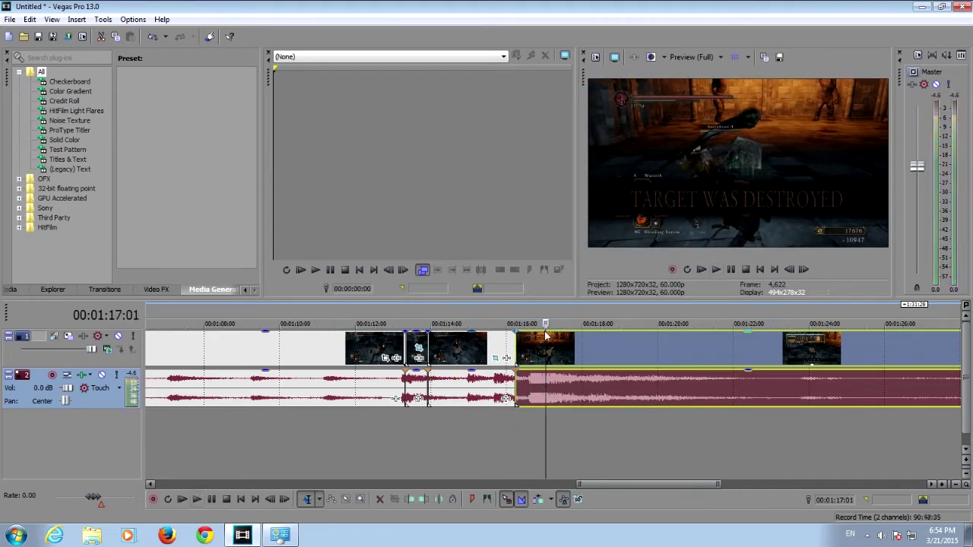
pyautogui.press('Left')
pyautogui.press('Left')
pyautogui.press('Left')
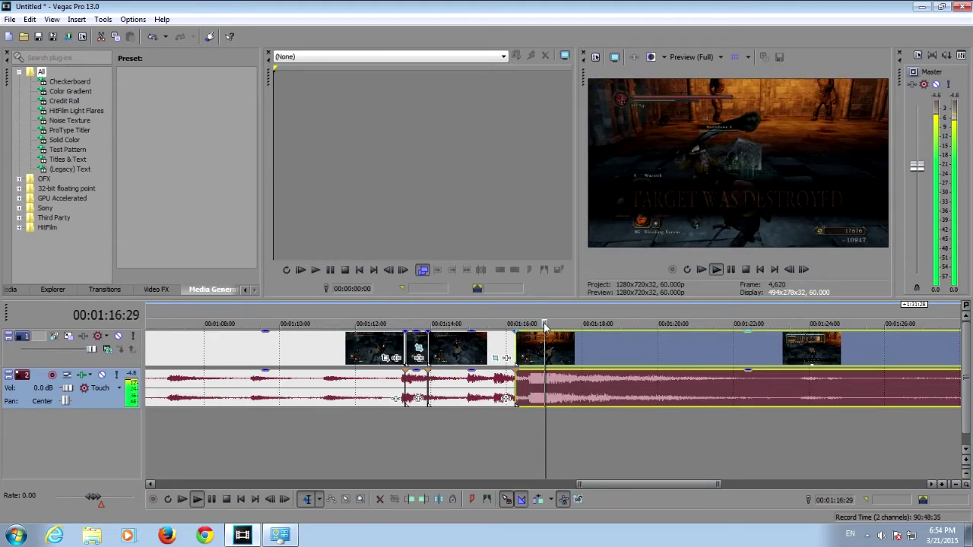
pyautogui.moveTo(543, 326); pyautogui.dragTo(546, 327)
pyautogui.rightClick(543, 346)
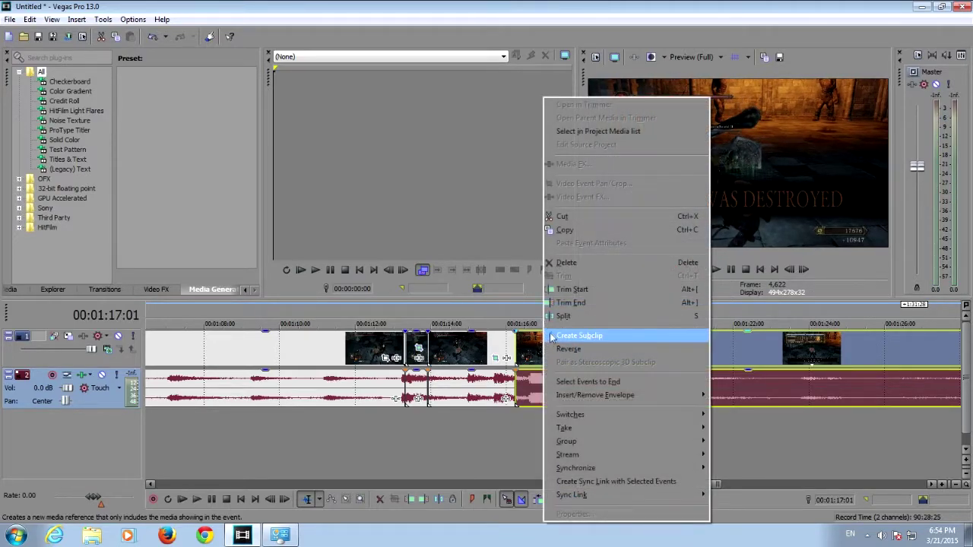
pyautogui.click(582, 332)
# Step: Open Event Pan/Crop for the isolated hit at 00:01:16:07 and start it with a crop about 1,070 × 602, tilted about -1.6°
pyautogui.click(517, 313)
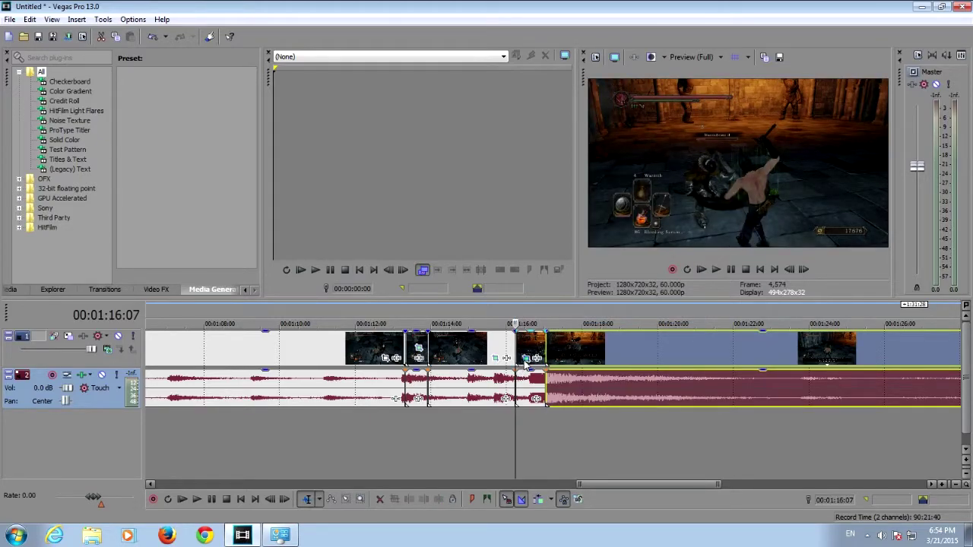
pyautogui.click(525, 360)
pyautogui.moveTo(313, 177); pyautogui.dragTo(341, 195)
pyautogui.moveTo(373, 251); pyautogui.dragTo(377, 243)
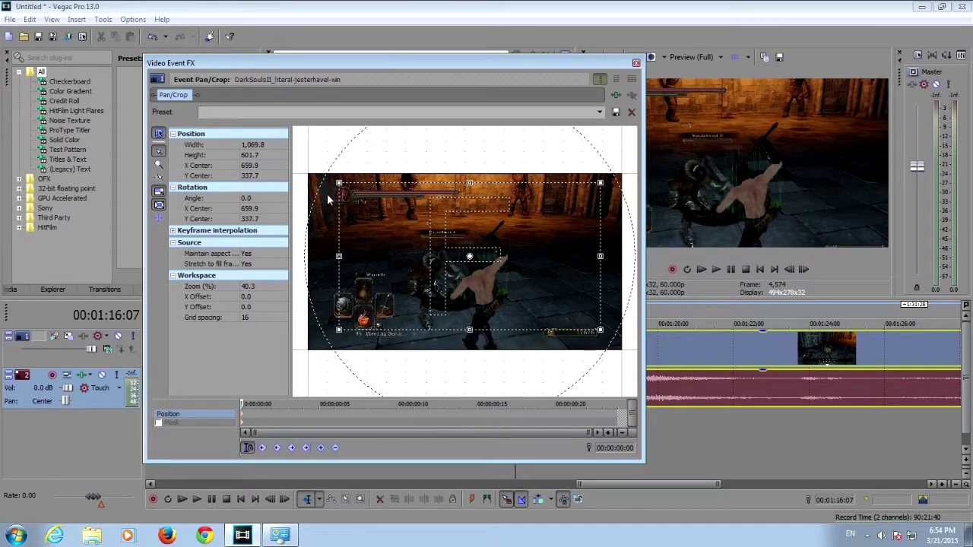
pyautogui.moveTo(327, 200); pyautogui.dragTo(326, 205)
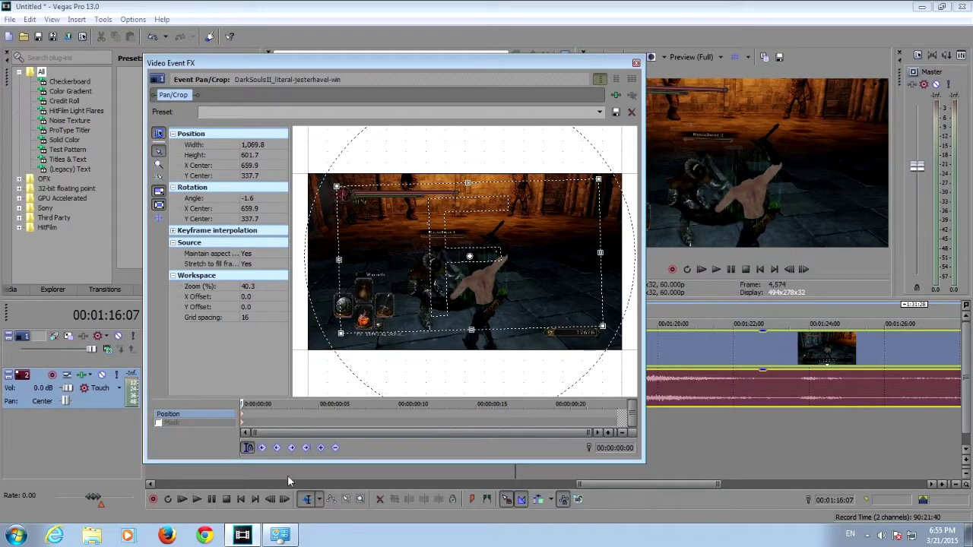
# Step: Add shake keyframes at frames 1 and 2 of the hit by tilting and shifting the crop frame
pyautogui.click(283, 499)
pyautogui.click(282, 502)
pyautogui.moveTo(325, 295); pyautogui.dragTo(323, 295)
pyautogui.moveTo(354, 362); pyautogui.dragTo(348, 355)
pyautogui.doubleClick(287, 498)
pyautogui.moveTo(338, 254); pyautogui.dragTo(328, 253)
pyautogui.moveTo(368, 259); pyautogui.dragTo(329, 268)
# Step: Add shake keyframes at frames 4, 5 and 6, reaching a crop about 941 × 529 tilted about 2.3°
pyautogui.click(284, 498)
pyautogui.click(287, 500)
pyautogui.moveTo(365, 221); pyautogui.dragTo(343, 198)
pyautogui.click(284, 500)
pyautogui.click(283, 500)
pyautogui.moveTo(339, 263); pyautogui.dragTo(365, 254)
pyautogui.moveTo(382, 244); pyautogui.dragTo(354, 234)
pyautogui.click(284, 499)
pyautogui.click(285, 500)
pyautogui.moveTo(372, 189); pyautogui.dragTo(380, 177)
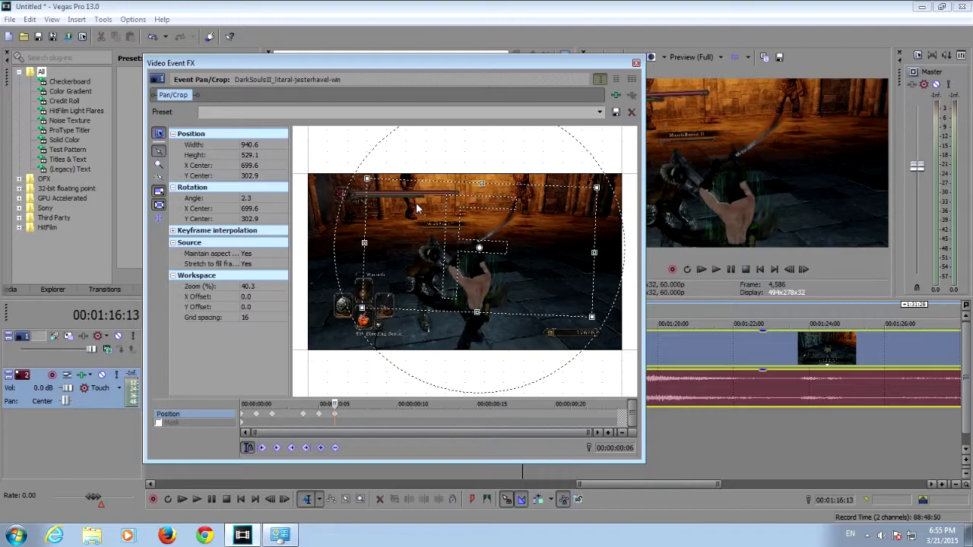
# Step: Continue the shake from frame 7 to frame 8, tightening the crop to about 752 × 423 with a tilt of about -1.7°
pyautogui.click(286, 499)
pyautogui.click(285, 499)
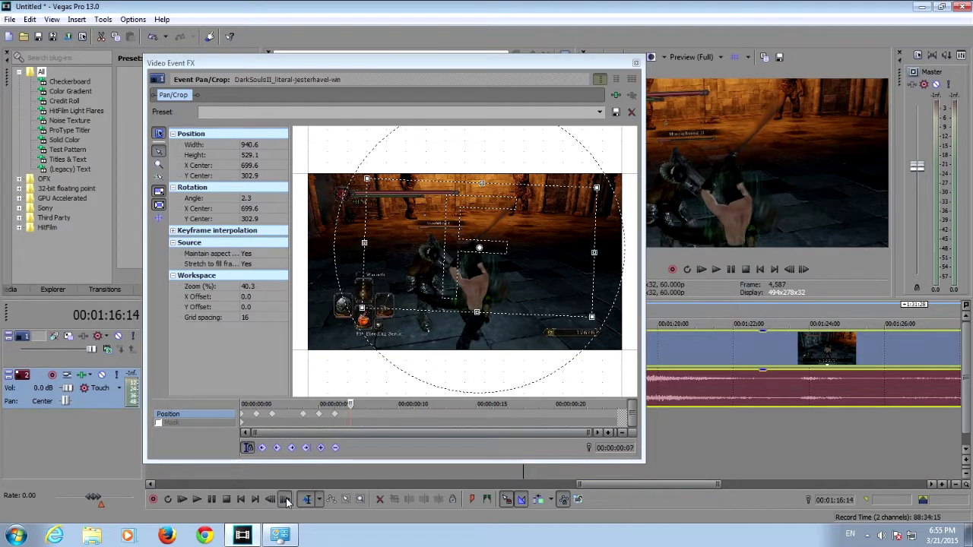
pyautogui.scroll(3, 403, 219)
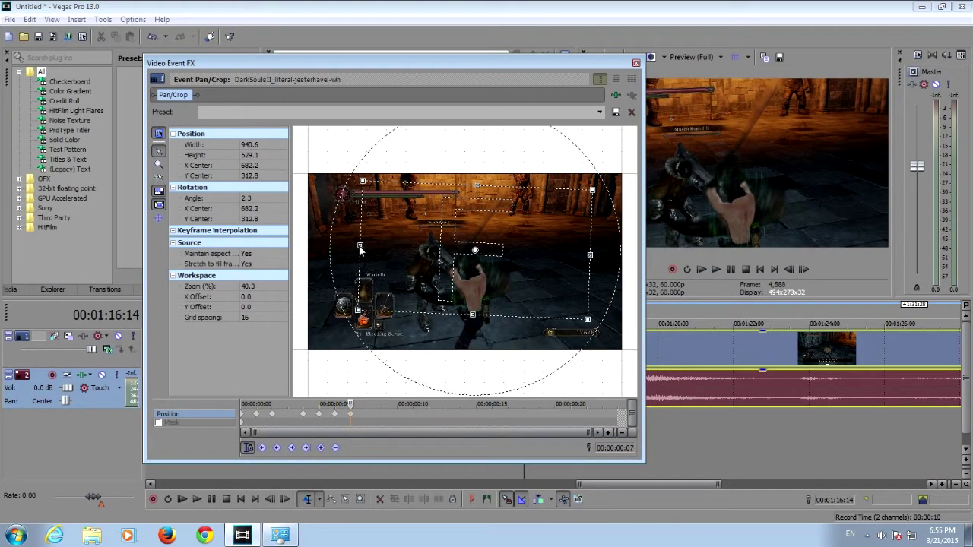
pyautogui.click(287, 500)
pyautogui.moveTo(366, 243); pyautogui.dragTo(358, 250)
pyautogui.moveTo(406, 248); pyautogui.dragTo(396, 222)
pyautogui.click(285, 500)
pyautogui.moveTo(363, 254); pyautogui.dragTo(371, 254)
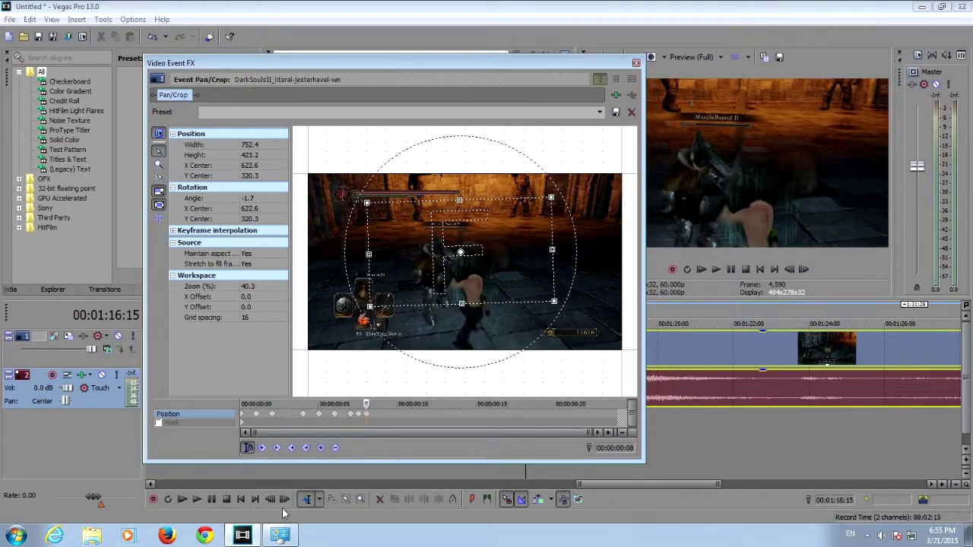
# Step: Keyframe the crop up to just before frame 10, loosening it to about 930 × 523 with a tilt of about -2.2°
pyautogui.click(285, 501)
pyautogui.moveTo(413, 283); pyautogui.dragTo(399, 291)
pyautogui.moveTo(352, 252); pyautogui.dragTo(351, 237)
pyautogui.moveTo(378, 267); pyautogui.dragTo(349, 270)
pyautogui.click(285, 500)
pyautogui.moveTo(386, 273); pyautogui.dragTo(381, 276)
pyautogui.click(285, 500)
pyautogui.moveTo(342, 222)
pyautogui.mouseDown()
pyautogui.moveTo(336, 214)
pyautogui.moveTo(324, 225)
pyautogui.moveTo(324, 215)
pyautogui.moveTo(317, 225)
pyautogui.moveTo(352, 220)
pyautogui.mouseUp()
# Step: Keyframe frames 10 and 11, recentring the crop around 563, 350 and widening it to about 1,088 × 612 at about -0.1°
pyautogui.click(285, 499)
pyautogui.click(284, 499)
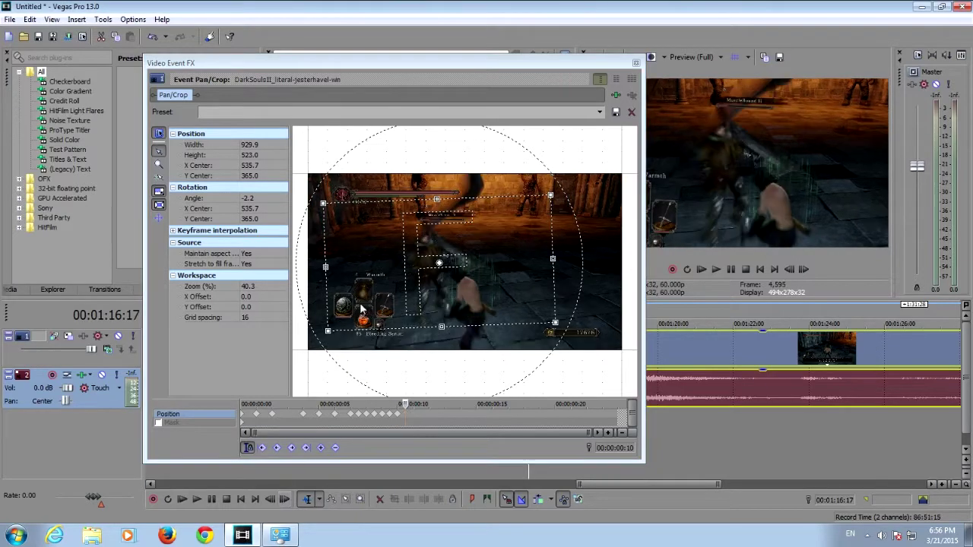
pyautogui.moveTo(397, 275); pyautogui.dragTo(403, 271)
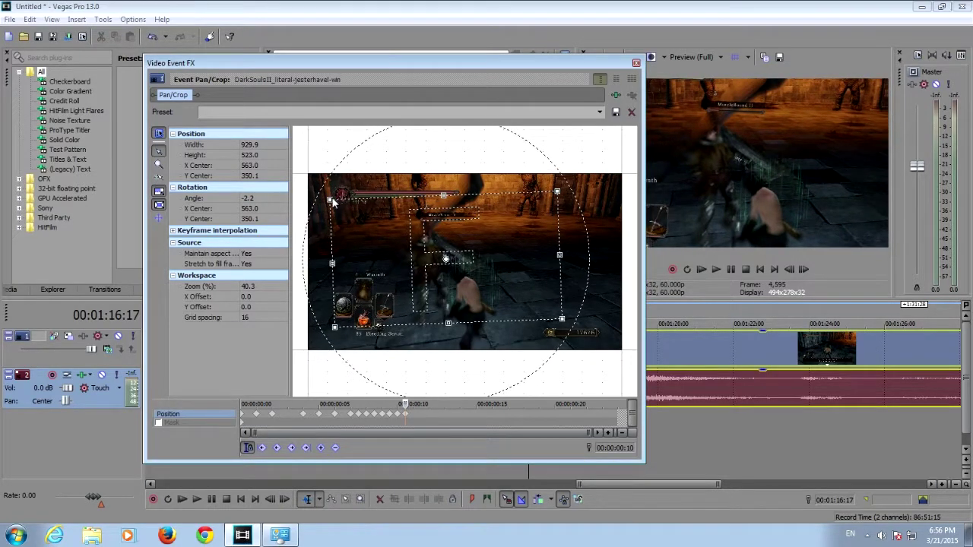
pyautogui.moveTo(333, 202); pyautogui.dragTo(328, 199)
pyautogui.click(288, 500)
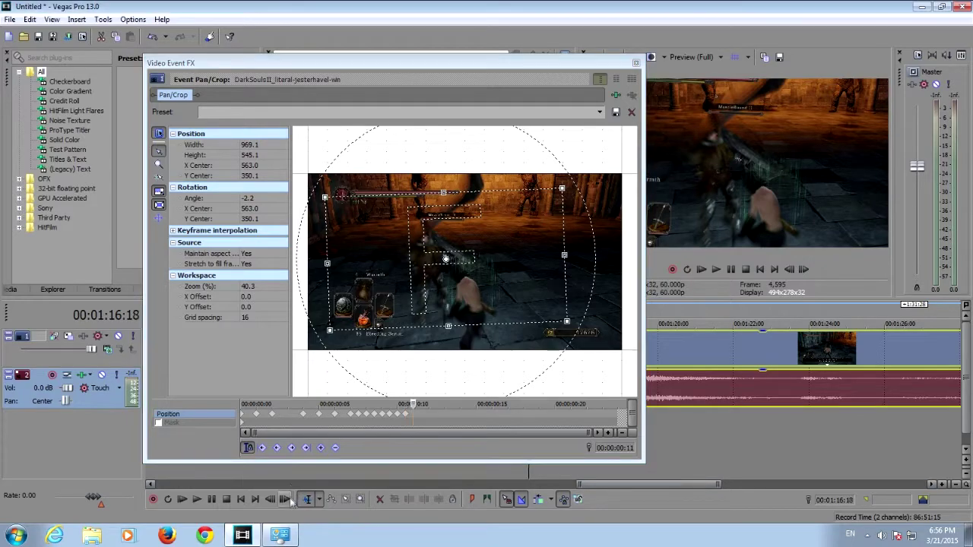
pyautogui.click(289, 499)
pyautogui.moveTo(328, 260); pyautogui.dragTo(314, 262)
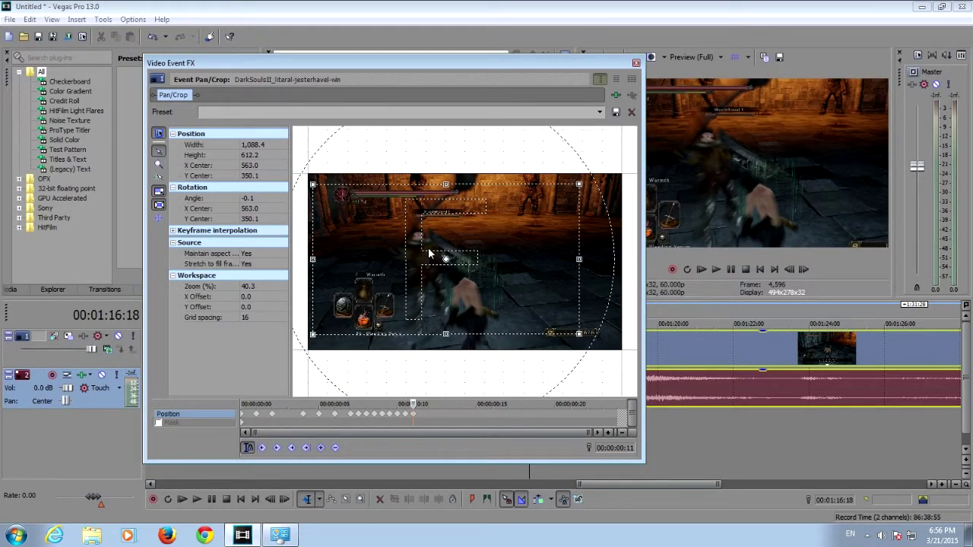
# Step: Level the crop to 0.0° and widen it over the next keyframes to about 1,283 × 722 by 00:00:00:13
pyautogui.click(284, 499)
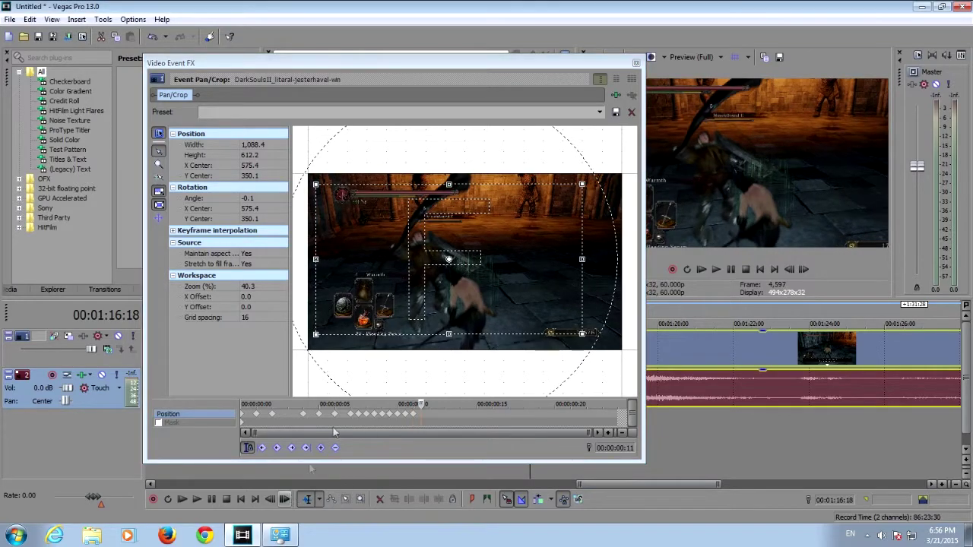
pyautogui.moveTo(424, 267); pyautogui.dragTo(428, 265)
pyautogui.moveTo(323, 259); pyautogui.dragTo(290, 207)
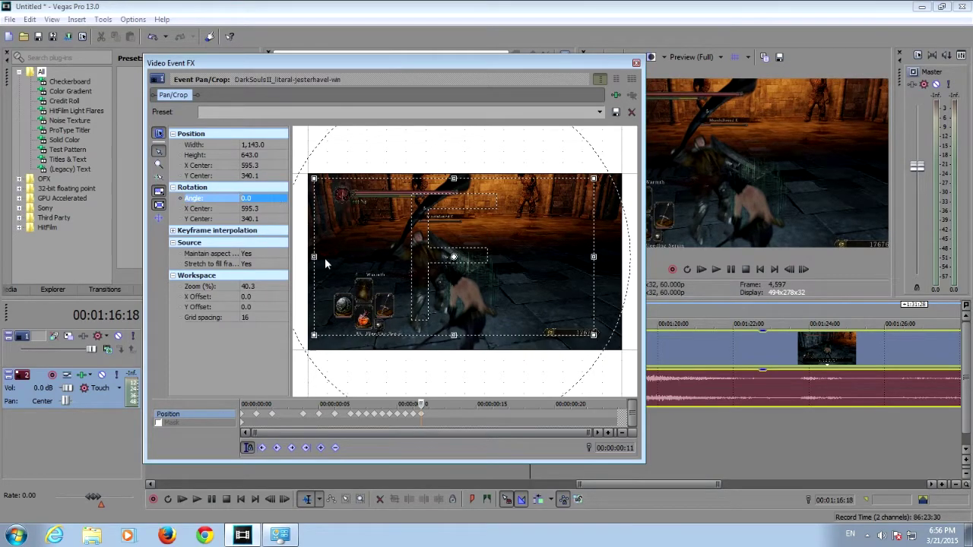
pyautogui.click(285, 500)
pyautogui.moveTo(425, 262); pyautogui.dragTo(425, 262)
pyautogui.moveTo(593, 262); pyautogui.dragTo(600, 262)
pyautogui.moveTo(478, 283); pyautogui.dragTo(481, 316)
pyautogui.click(284, 500)
pyautogui.moveTo(612, 350); pyautogui.dragTo(624, 351)
pyautogui.click(283, 501)
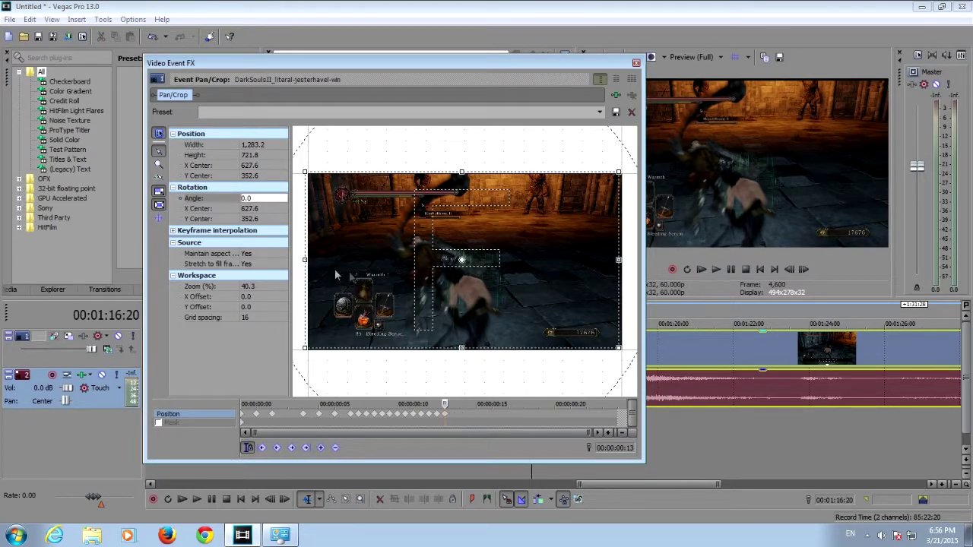
# Step: Resume the shake after frame 13, tilting the crop to about -2.6° at about 1,239 × 697 and varying it on the next keyframes
pyautogui.moveTo(309, 262); pyautogui.dragTo(301, 244)
pyautogui.click(291, 448)
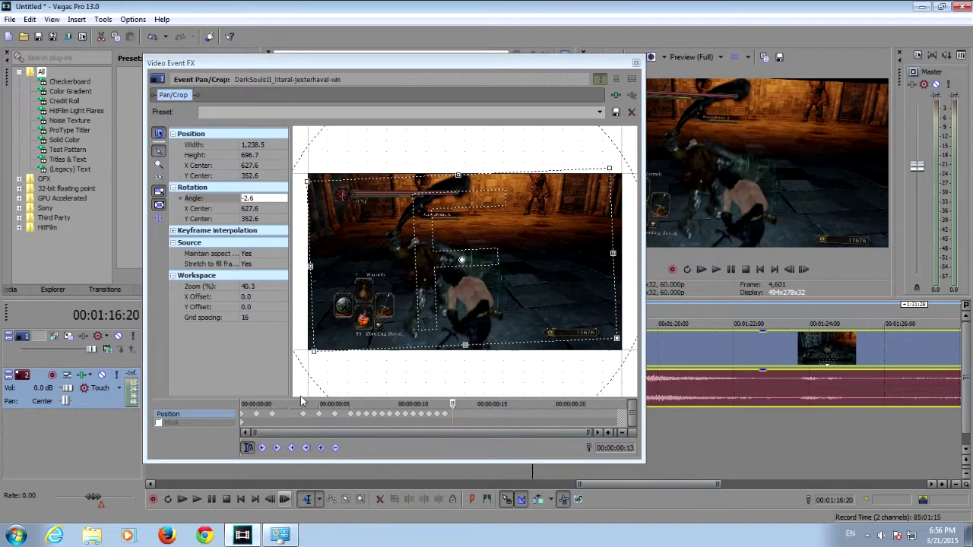
pyautogui.moveTo(309, 324); pyautogui.dragTo(311, 308)
pyautogui.moveTo(314, 169); pyautogui.dragTo(322, 174)
pyautogui.click(284, 500)
pyautogui.moveTo(309, 325); pyautogui.dragTo(316, 340)
pyautogui.moveTo(321, 347); pyautogui.dragTo(309, 307)
# Step: Continue the shake keyframes through 00:00:00:15, tightening the crop to about 1,118 × 629 and tilting it about 3.0°
pyautogui.click(285, 500)
pyautogui.click(284, 500)
pyautogui.moveTo(348, 272); pyautogui.dragTo(312, 292)
pyautogui.moveTo(320, 342); pyautogui.dragTo(322, 341)
pyautogui.moveTo(351, 267); pyautogui.dragTo(348, 265)
pyautogui.click(285, 500)
pyautogui.moveTo(311, 292); pyautogui.dragTo(314, 279)
pyautogui.moveTo(320, 177); pyautogui.dragTo(322, 179)
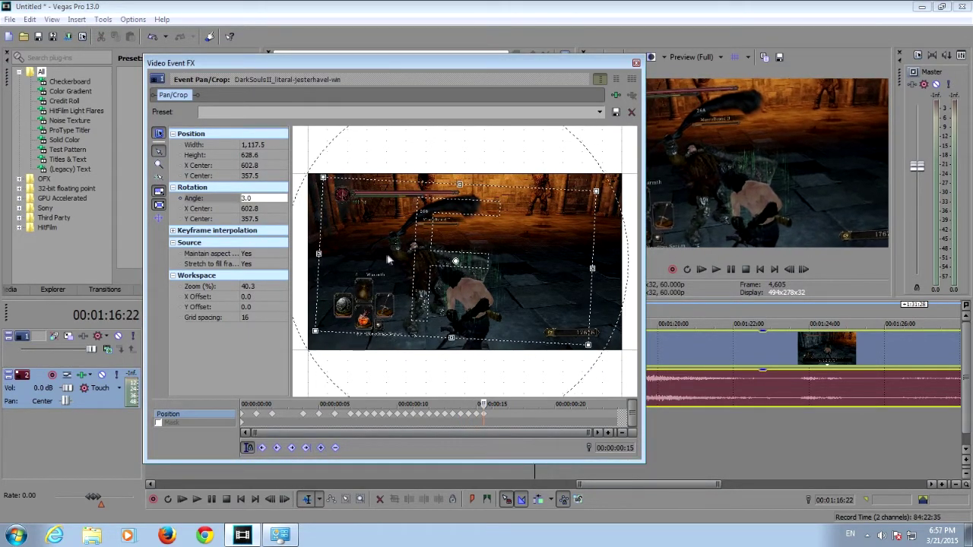
pyautogui.moveTo(391, 261); pyautogui.dragTo(395, 257)
# Step: Add shifted and tilted keyframes up to just before frame 18, ending with a crop about 1,108 × 623 at about 1.5°
pyautogui.click(284, 500)
pyautogui.moveTo(310, 308); pyautogui.dragTo(313, 311)
pyautogui.moveTo(478, 259); pyautogui.dragTo(480, 260)
pyautogui.click(284, 501)
pyautogui.moveTo(312, 314); pyautogui.dragTo(314, 305)
pyautogui.moveTo(372, 282); pyautogui.dragTo(369, 283)
pyautogui.click(285, 500)
pyautogui.moveTo(320, 306); pyautogui.dragTo(321, 266)
pyautogui.click(285, 500)
pyautogui.moveTo(318, 299); pyautogui.dragTo(328, 257)
# Step: Tilt the crop about -1.7° on one keyframe and about 3.1° on the next, recentring it around 637.5, 360
pyautogui.click(283, 500)
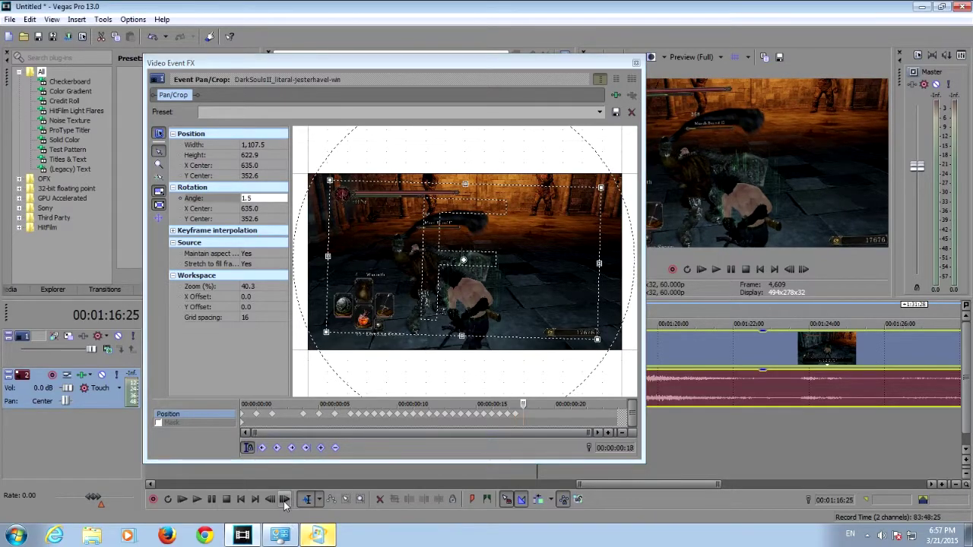
pyautogui.moveTo(323, 291); pyautogui.dragTo(320, 302)
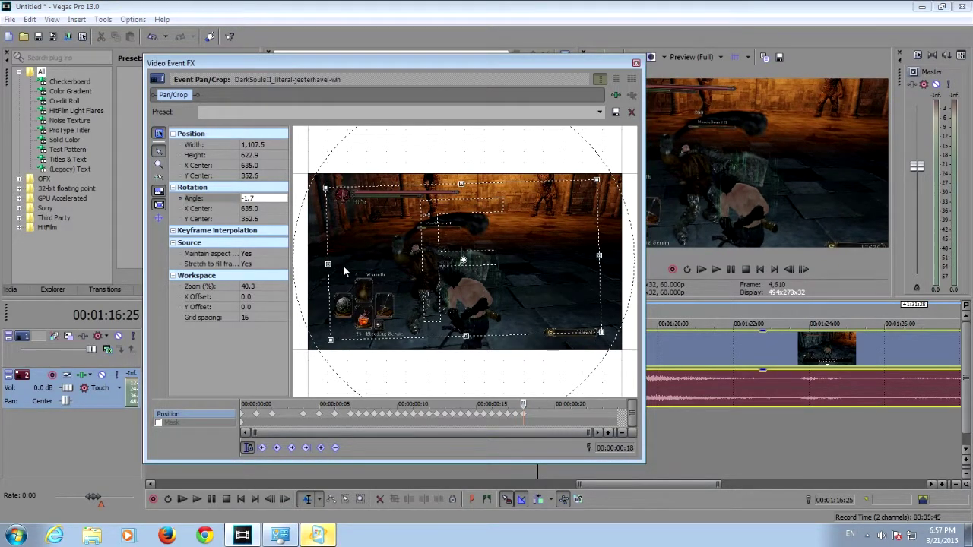
pyautogui.moveTo(344, 266); pyautogui.dragTo(341, 269)
pyautogui.click(283, 500)
pyautogui.moveTo(322, 314); pyautogui.dragTo(381, 283)
# Step: Ease the shake out through 00:00:00:20, alternating small tilts and widening the crop to about 1,263 × 710 at about 0.7°
pyautogui.click(283, 500)
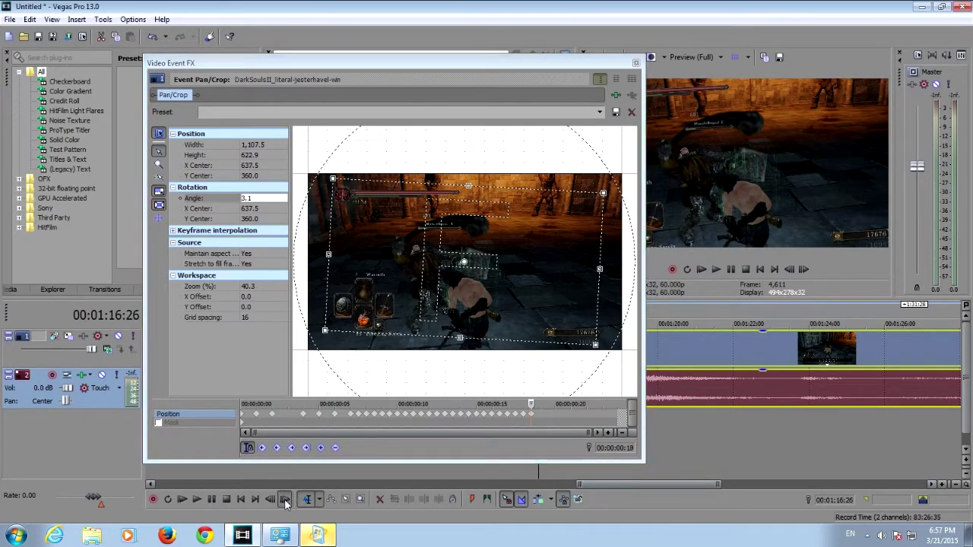
pyautogui.moveTo(311, 304); pyautogui.dragTo(309, 317)
pyautogui.moveTo(331, 264); pyautogui.dragTo(325, 270)
pyautogui.click(284, 500)
pyautogui.moveTo(309, 312); pyautogui.dragTo(309, 302)
pyautogui.moveTo(322, 270)
pyautogui.mouseDown()
pyautogui.moveTo(320, 257)
pyautogui.moveTo(312, 281)
pyautogui.moveTo(314, 264)
pyautogui.mouseUp()
pyautogui.click(289, 499)
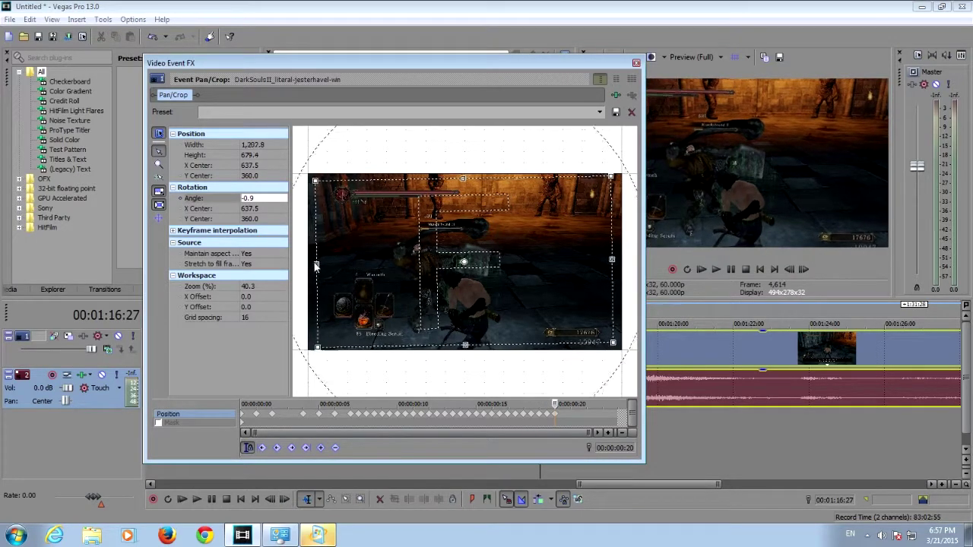
pyautogui.click(283, 501)
pyautogui.moveTo(309, 302); pyautogui.dragTo(310, 264)
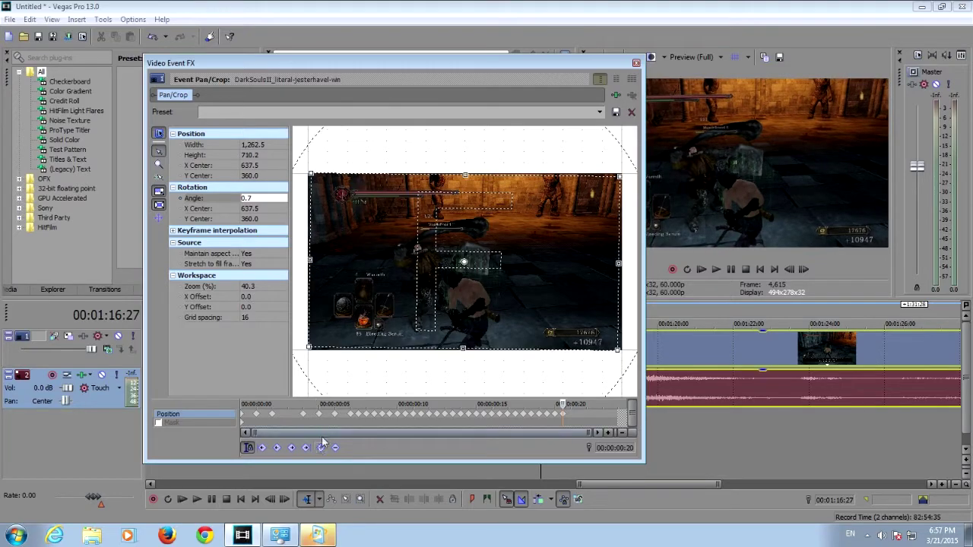
# Step: Tilt the crop to about -0.8° at 00:00:00:21 and widen the following keyframe to about 1,267 × 713
pyautogui.click(285, 500)
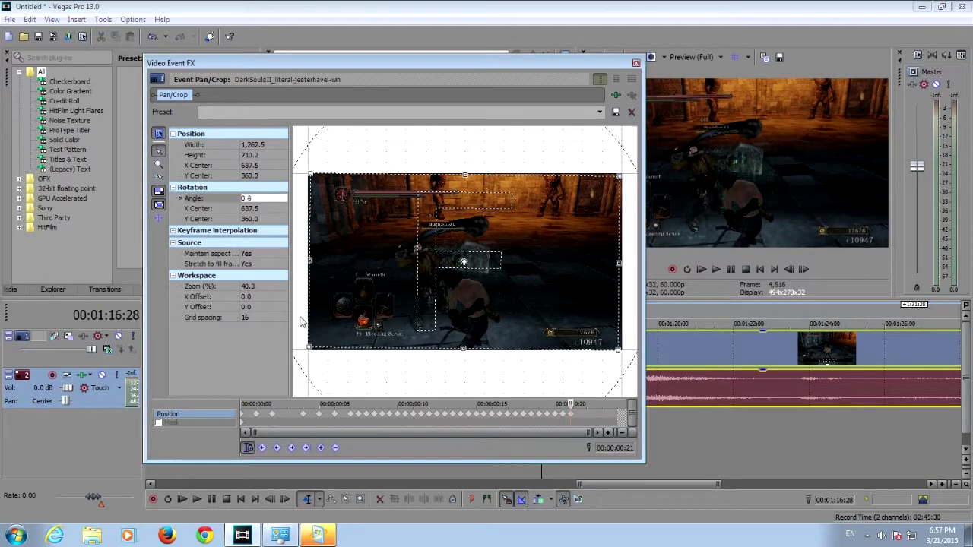
pyautogui.moveTo(304, 319); pyautogui.dragTo(299, 326)
pyautogui.click(283, 499)
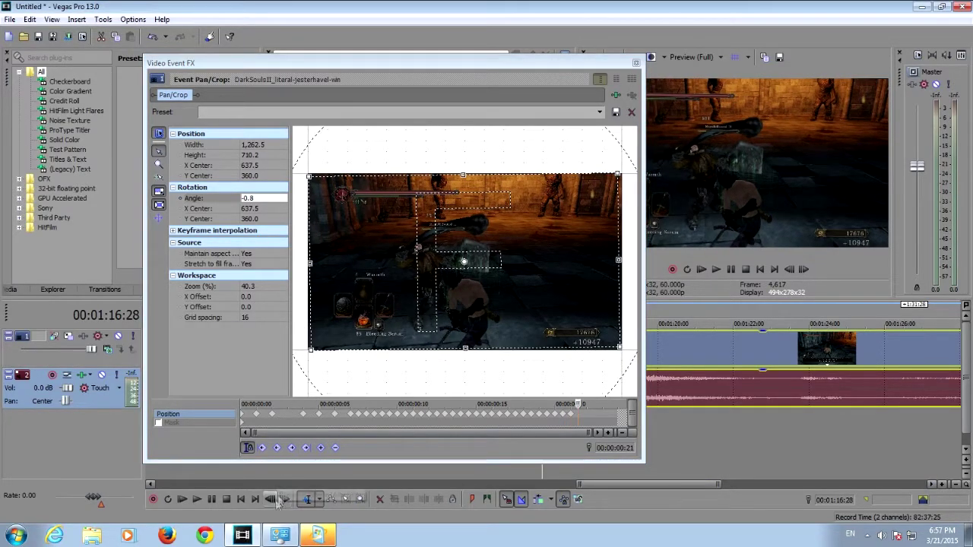
pyautogui.moveTo(309, 268); pyautogui.dragTo(310, 236)
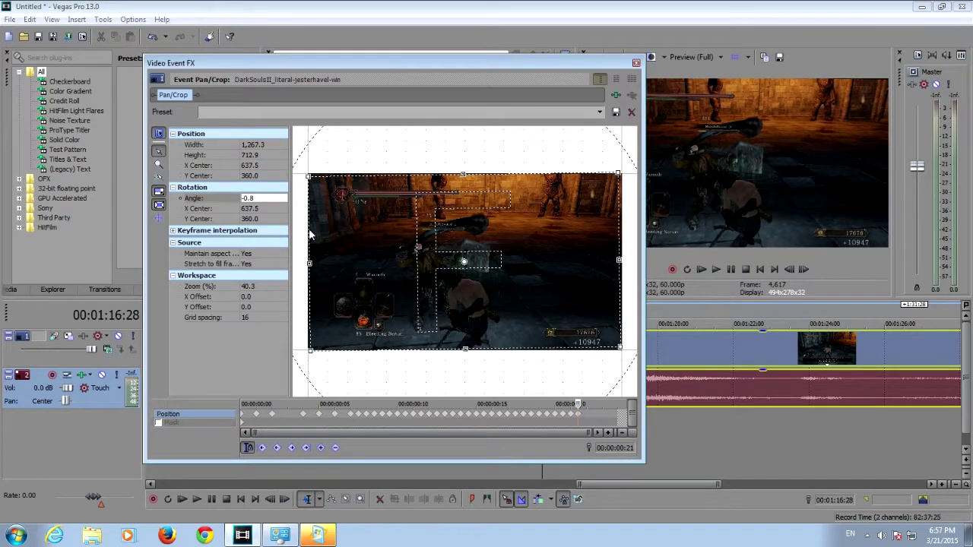
# Step: Set the last keyframe's angle to 0.0, restore the crop to about 1,282 × 721 centred at 640, 360, and close Event Pan/Crop
pyautogui.click(260, 198)
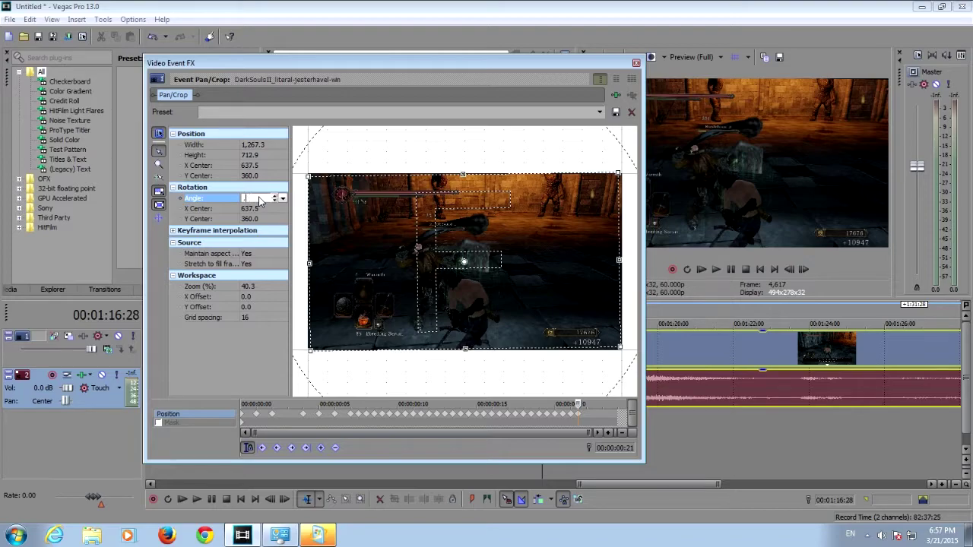
pyautogui.write('0.0')
pyautogui.press('Return')
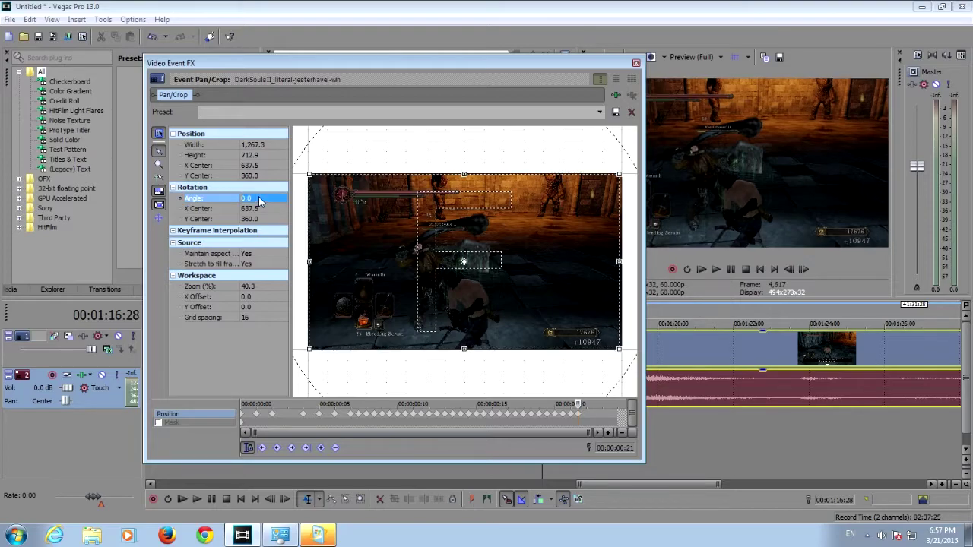
pyautogui.moveTo(315, 264); pyautogui.dragTo(311, 264)
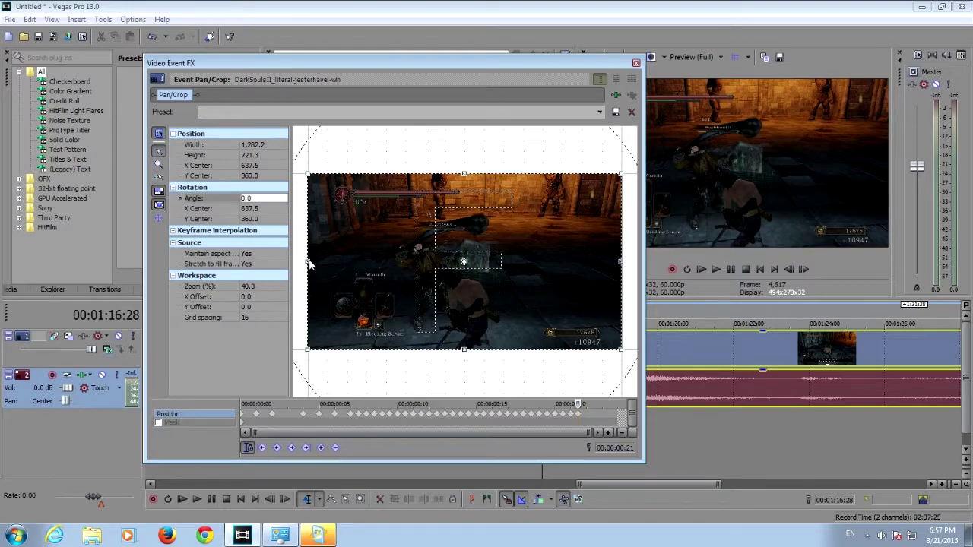
pyautogui.moveTo(309, 263); pyautogui.dragTo(312, 264)
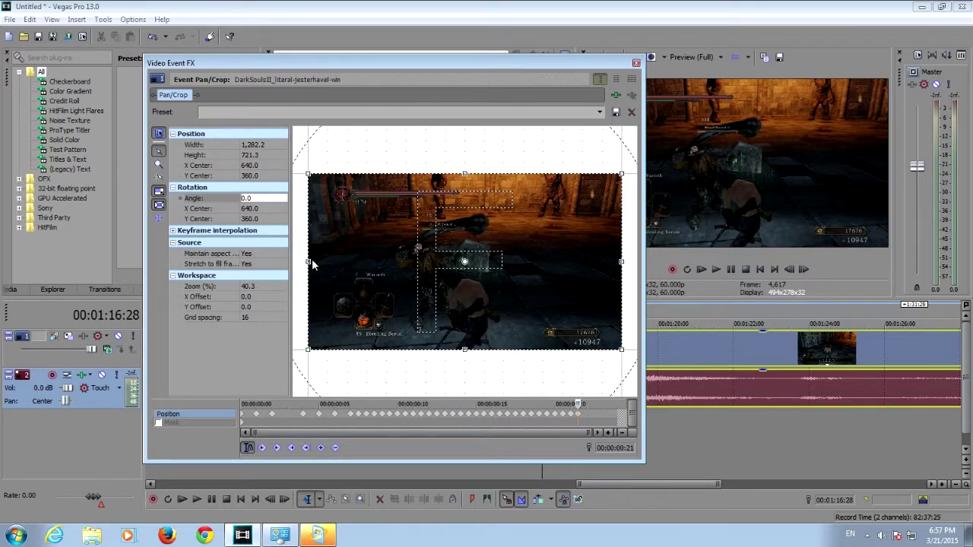
pyautogui.click(636, 63)
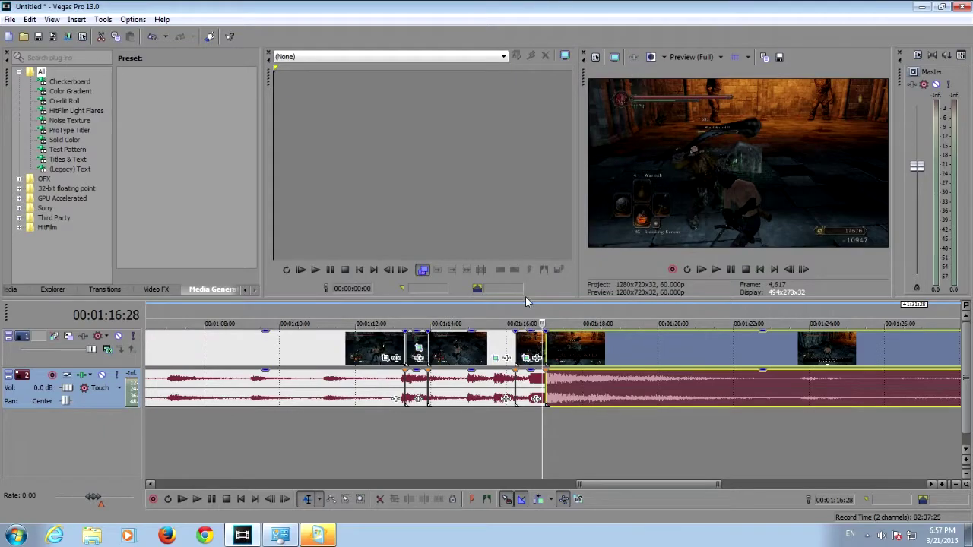
# Step: Play back the attacks from 00:01:12:19 to review the shake effects at full speed
pyautogui.click(504, 312)
pyautogui.click(380, 315)
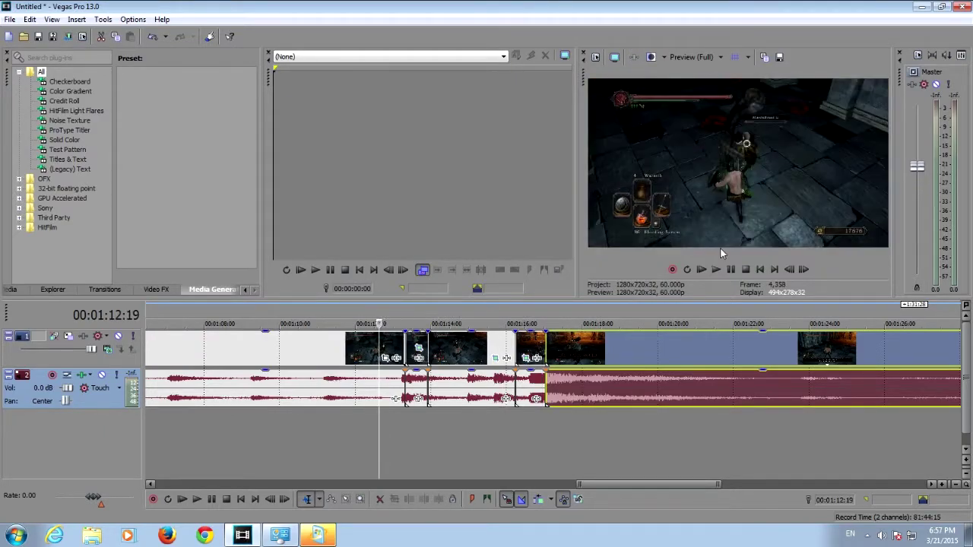
pyautogui.click(712, 268)
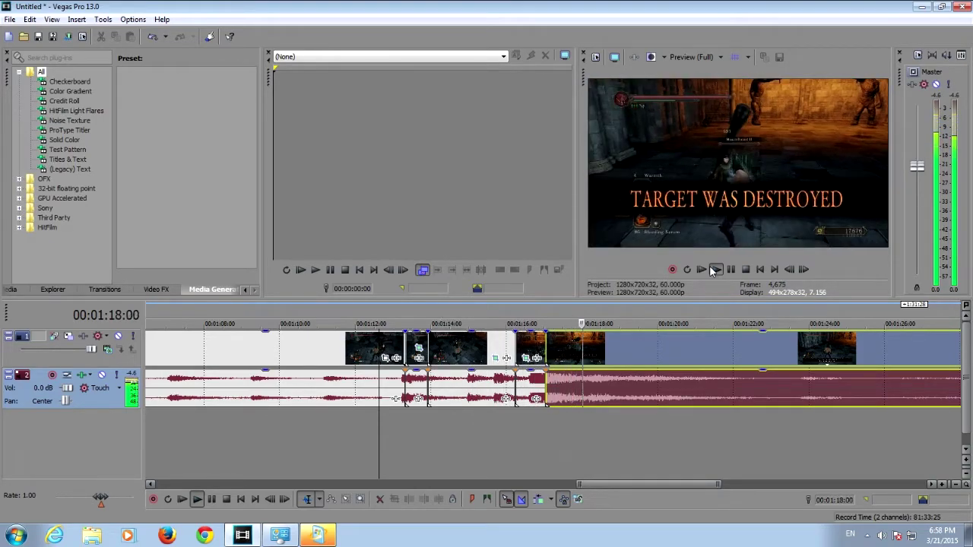
pyautogui.click(732, 269)
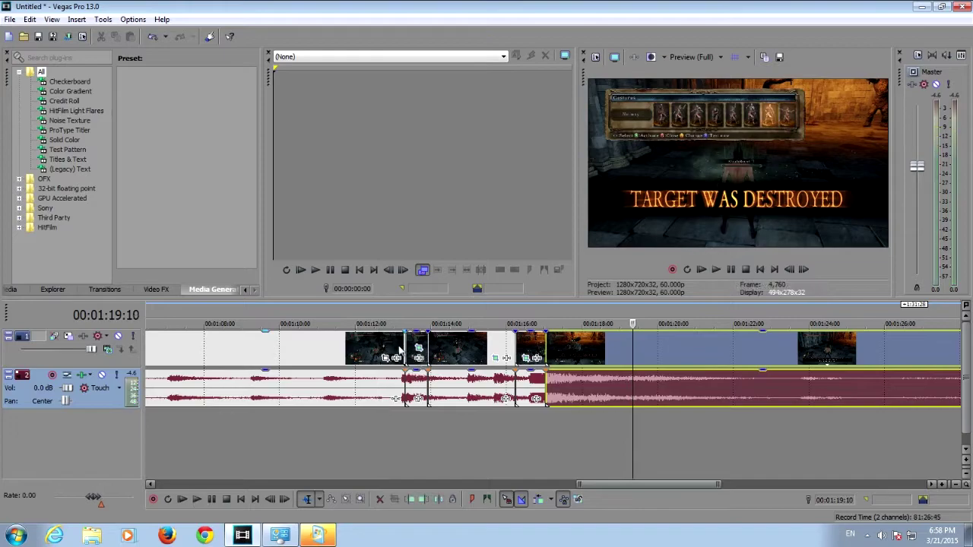
# Step: Play back the attack sequence from just before 00:01:10, and once more from 00:01:12:07, to review the shakes
pyautogui.moveTo(577, 484); pyautogui.dragTo(618, 492)
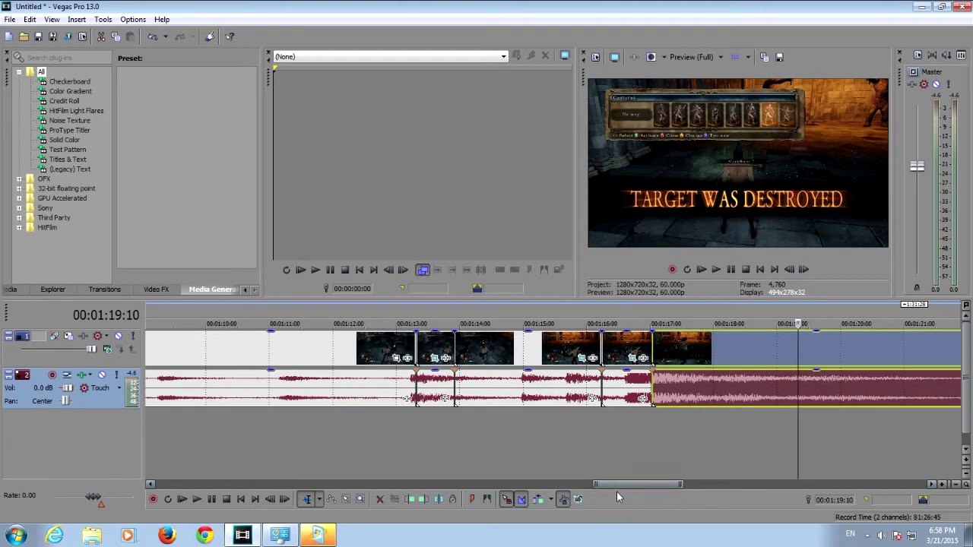
pyautogui.scroll(2, 541, 379)
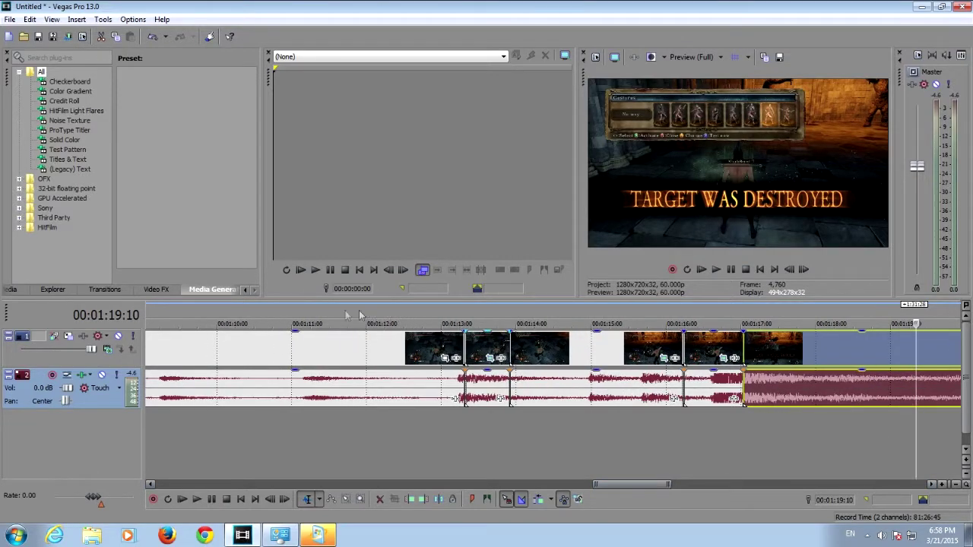
pyautogui.click(209, 319)
pyautogui.click(715, 274)
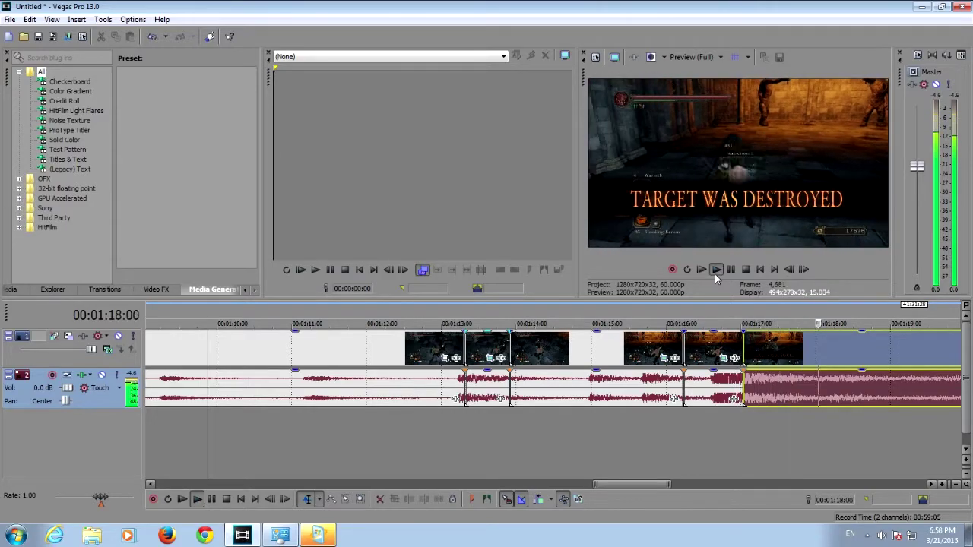
pyautogui.click(730, 271)
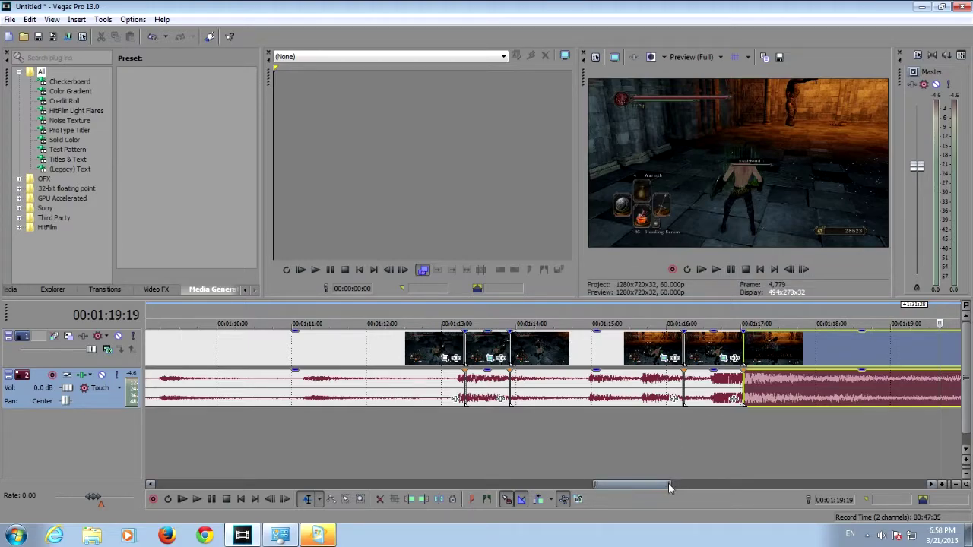
pyautogui.click(385, 314)
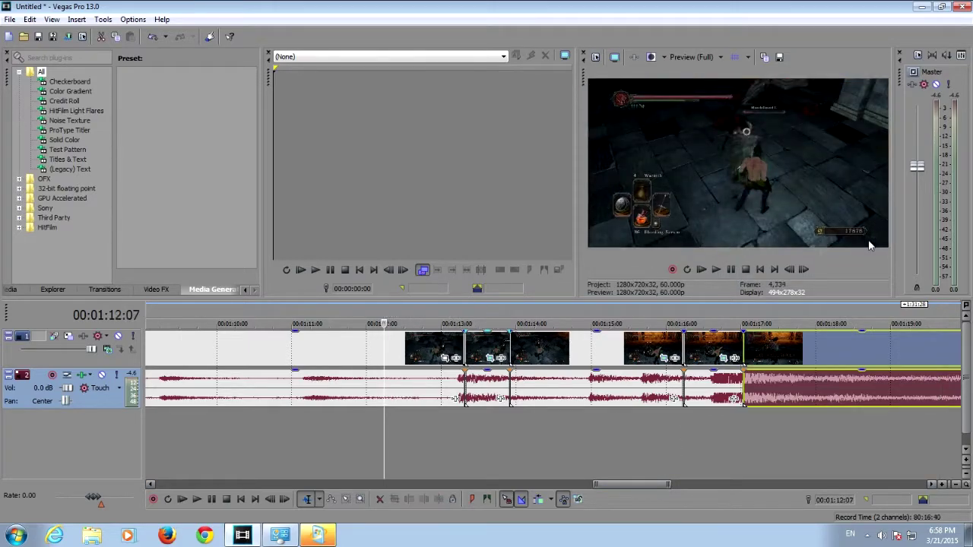
pyautogui.click(716, 270)
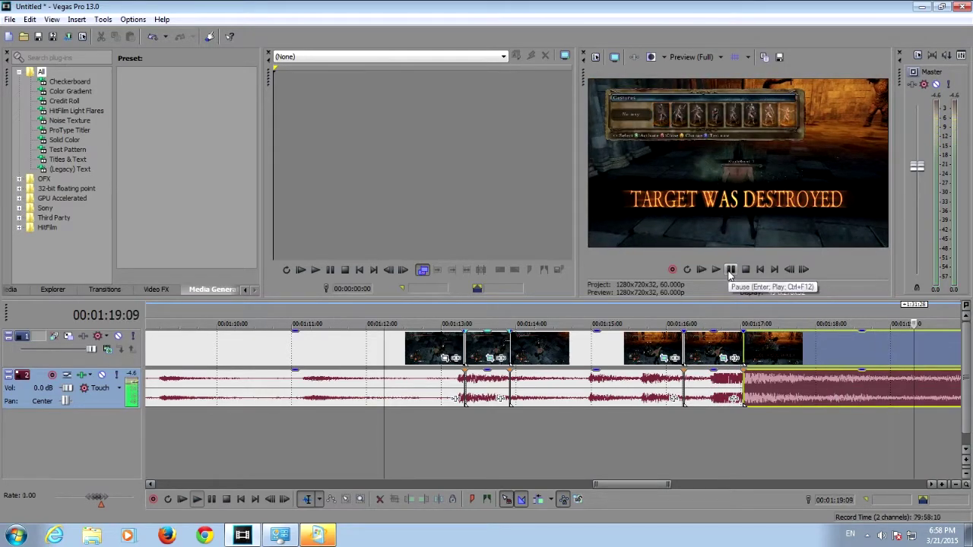
pyautogui.click(729, 270)
# Step: Add the Sony Color Corrector (Secondary) effect to the final video event
pyautogui.moveTo(612, 487); pyautogui.dragTo(633, 486)
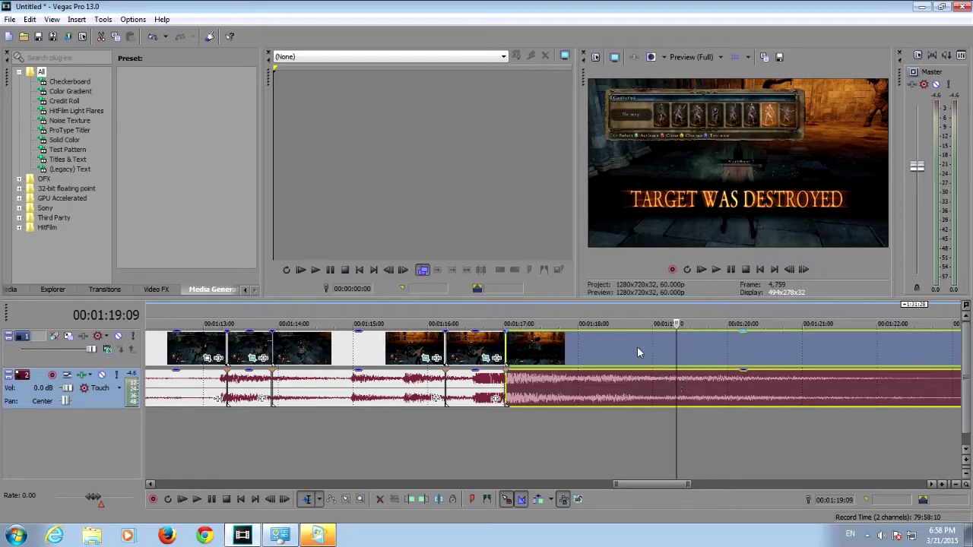
pyautogui.moveTo(688, 486); pyautogui.dragTo(772, 487)
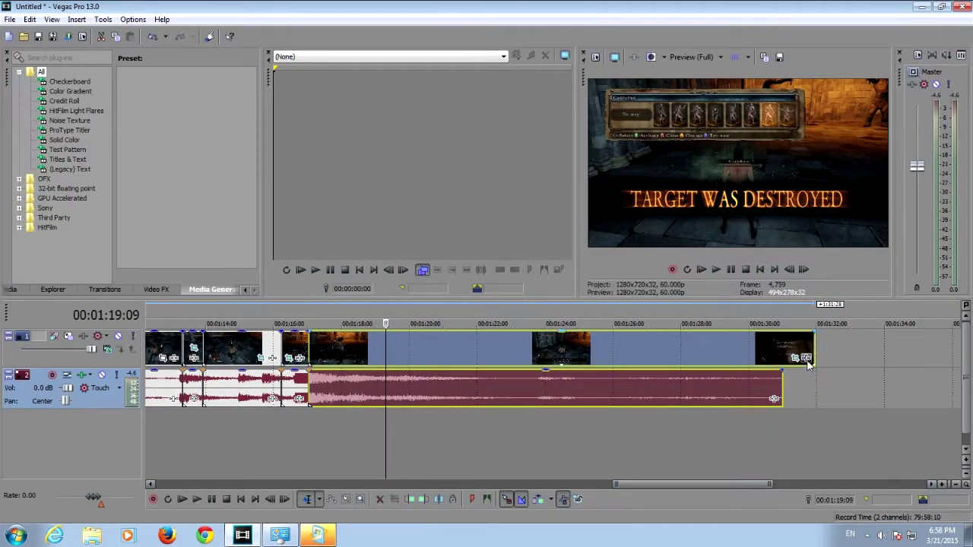
pyautogui.click(806, 360)
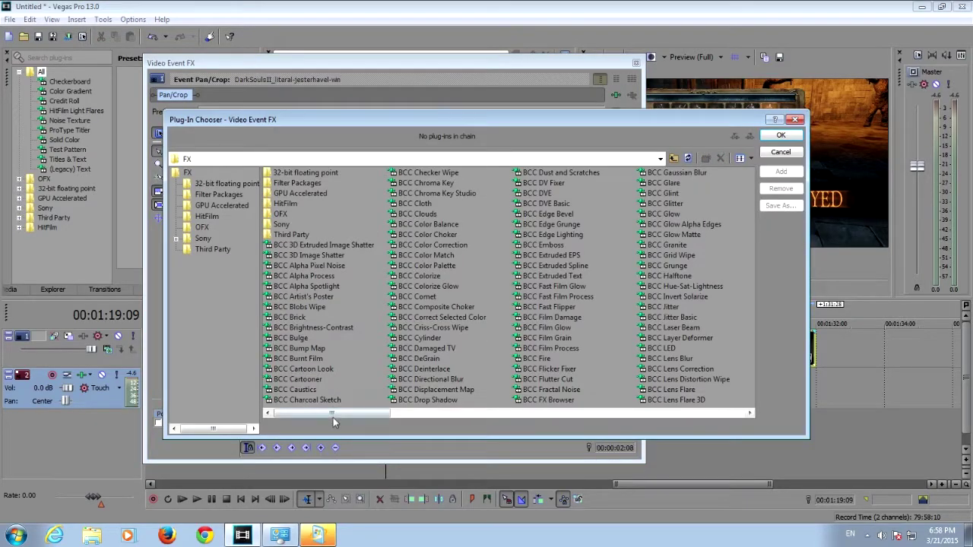
pyautogui.moveTo(333, 417); pyautogui.dragTo(646, 415)
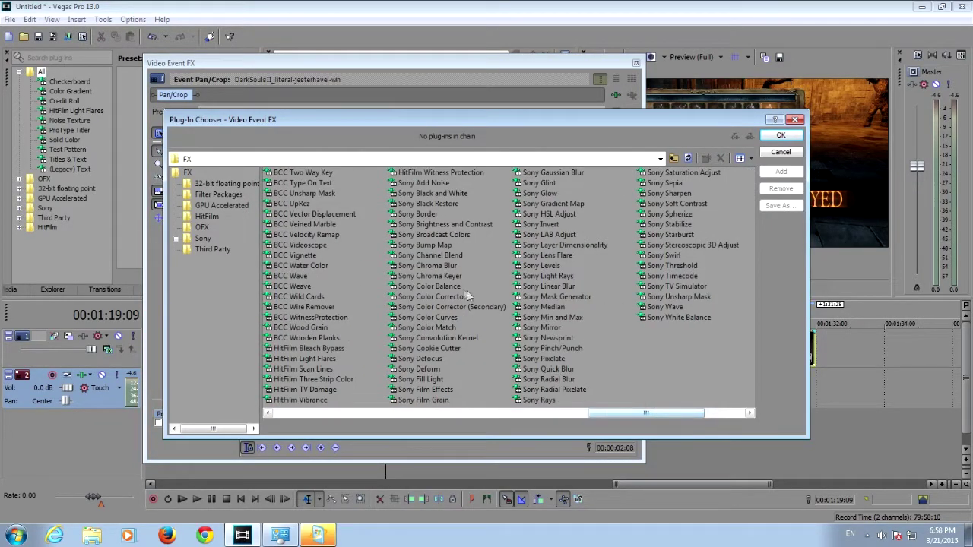
pyautogui.click(456, 308)
pyautogui.click(778, 171)
pyautogui.click(774, 134)
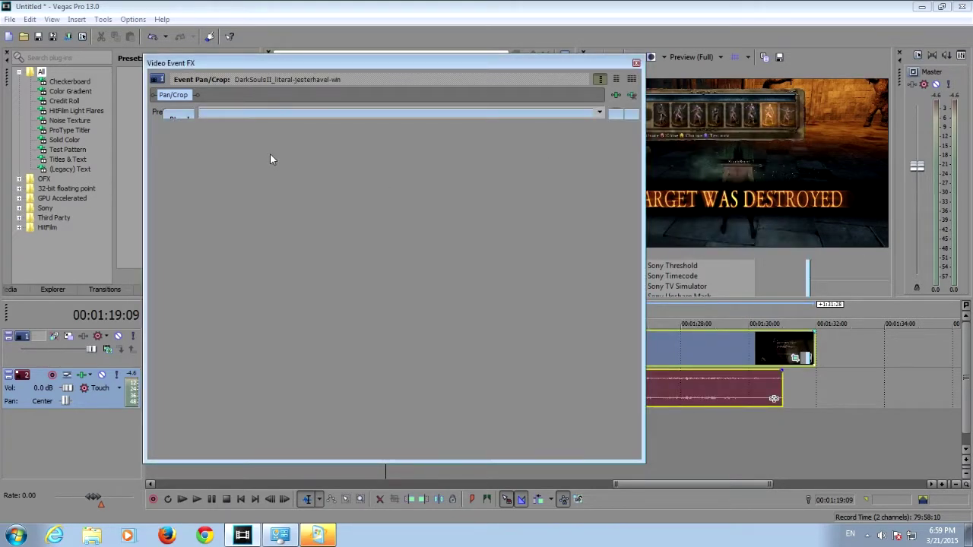
# Step: Sample the effect range from the orange TARGET WAS DESTROYED text, invert the mask, and turn off the luminance limit with its range at 12.6–255.0
pyautogui.click(222, 131)
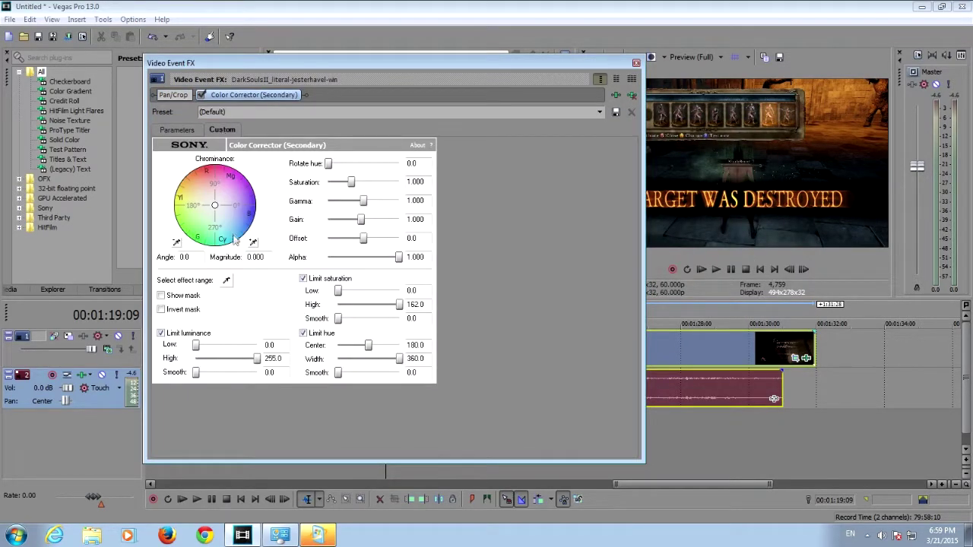
pyautogui.click(226, 281)
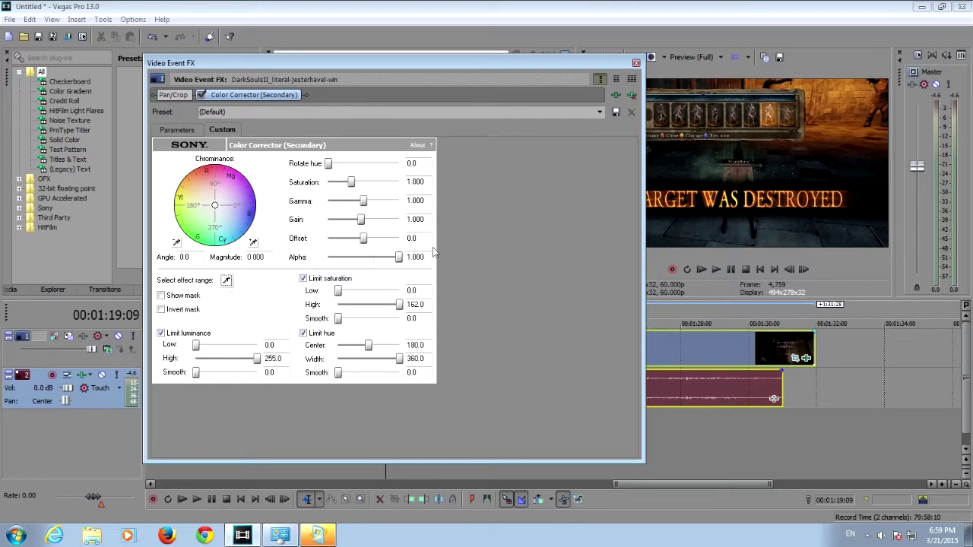
pyautogui.click(735, 201)
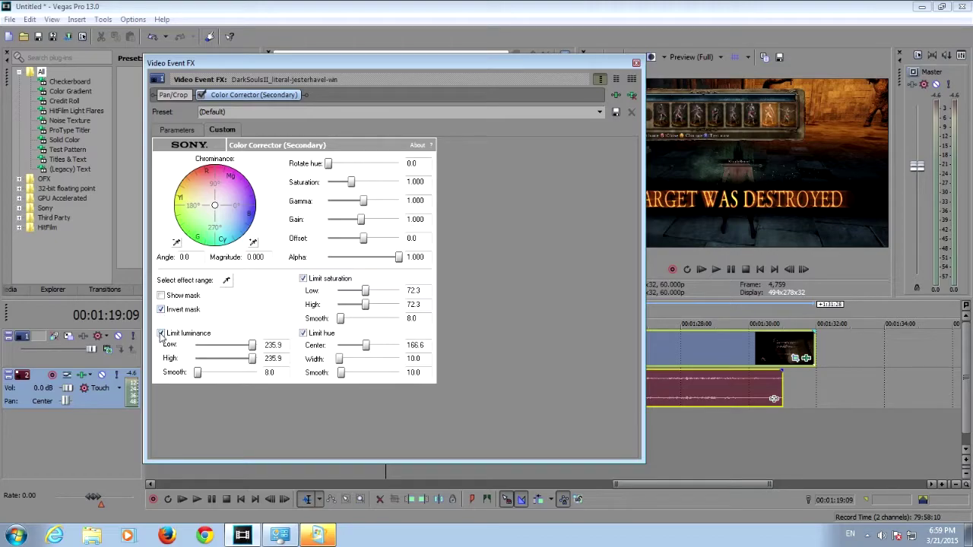
pyautogui.moveTo(253, 346); pyautogui.dragTo(200, 346)
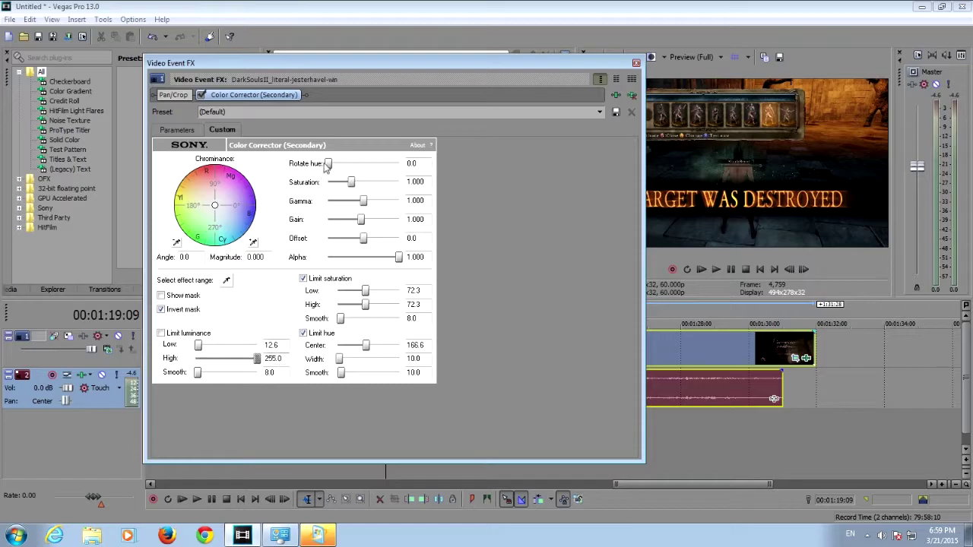
# Step: Set the saturation to 0.000, turn off the saturation limit with its range at 0.0–162.0, increase the hue smoothing, and close the effect window
pyautogui.moveTo(349, 187); pyautogui.dragTo(315, 189)
pyautogui.moveTo(366, 294); pyautogui.dragTo(420, 310)
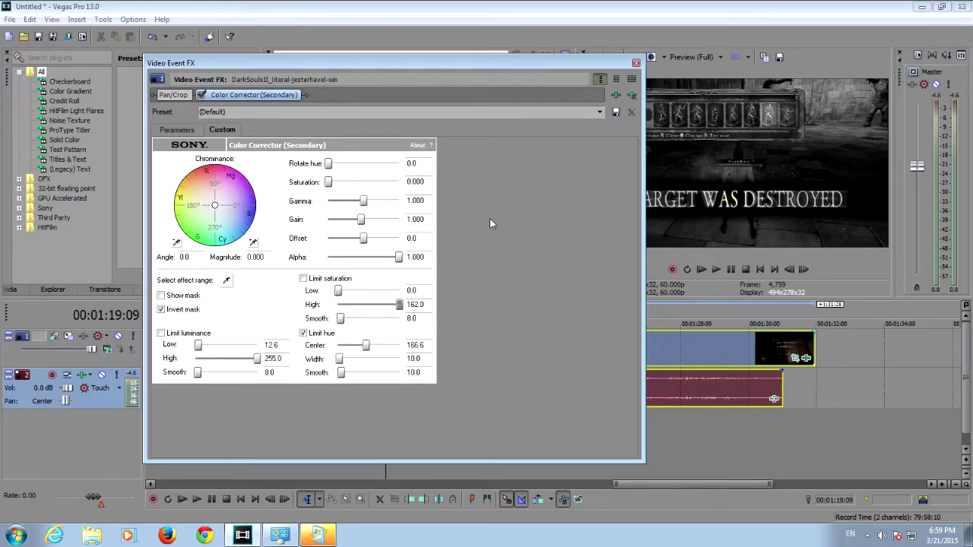
pyautogui.moveTo(576, 67); pyautogui.dragTo(519, 68)
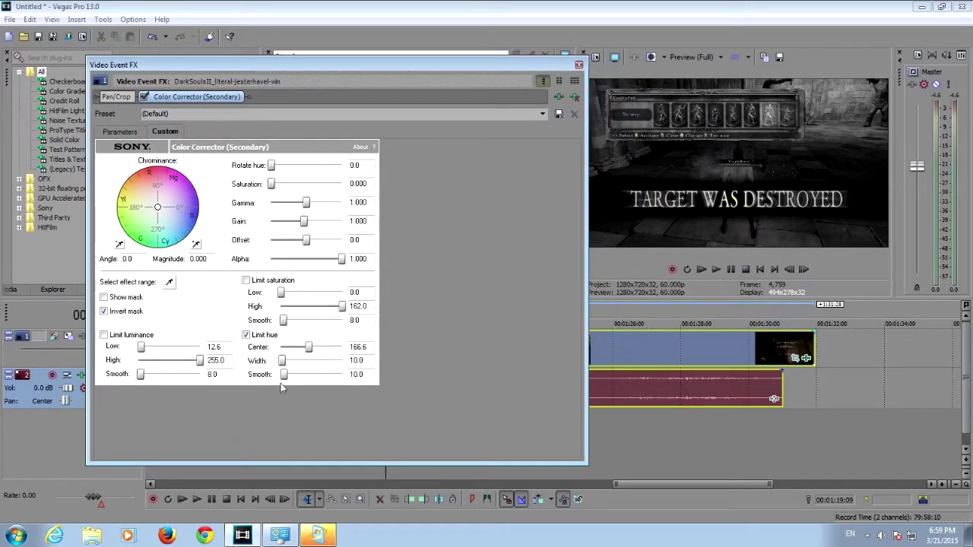
pyautogui.moveTo(286, 379); pyautogui.dragTo(312, 380)
pyautogui.moveTo(307, 380); pyautogui.dragTo(311, 380)
pyautogui.click(580, 66)
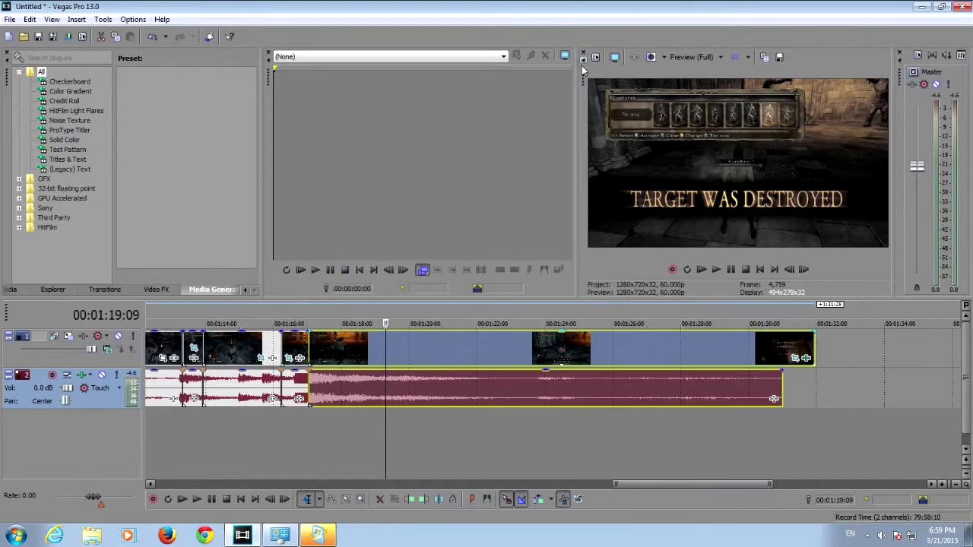
# Step: Play back from 00:01:12:23 to review the desaturated final clip
pyautogui.click(164, 309)
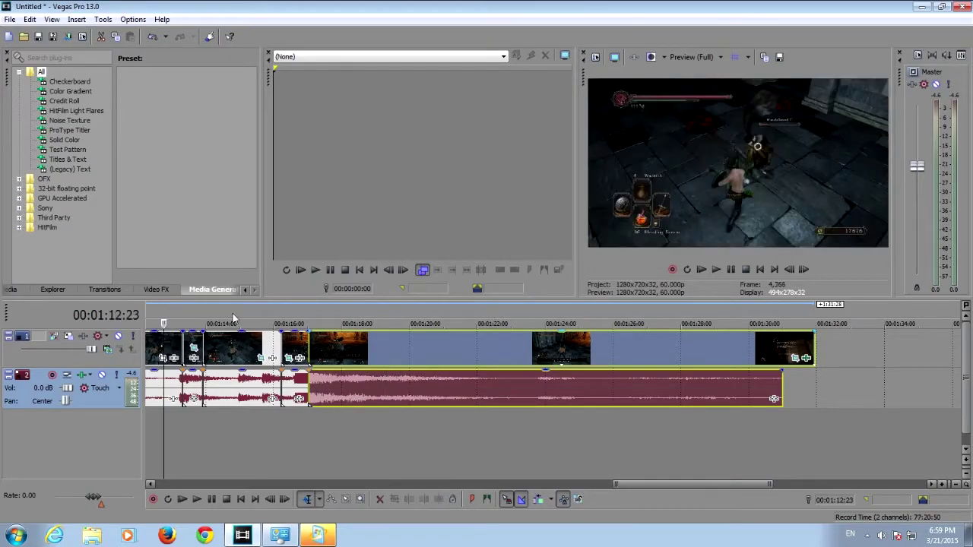
pyautogui.click(716, 270)
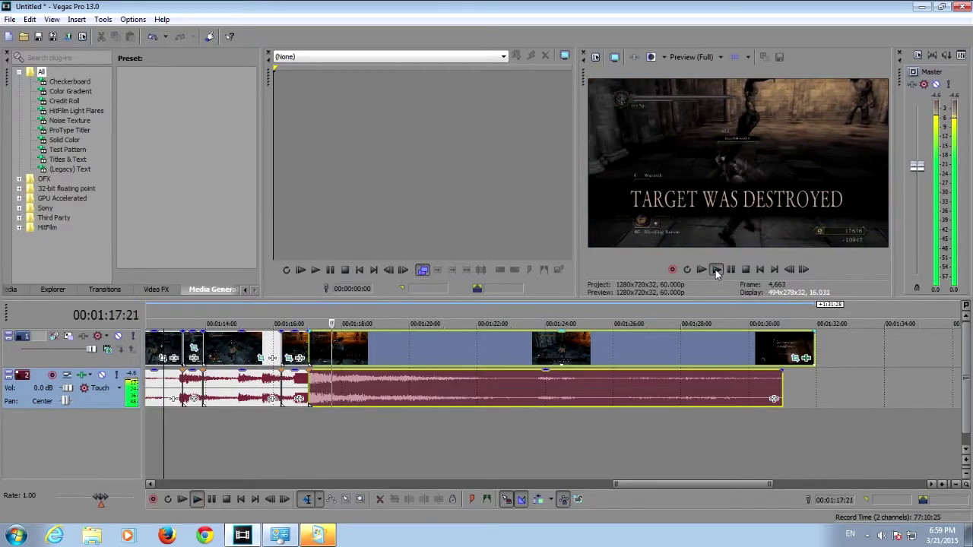
pyautogui.click(730, 269)
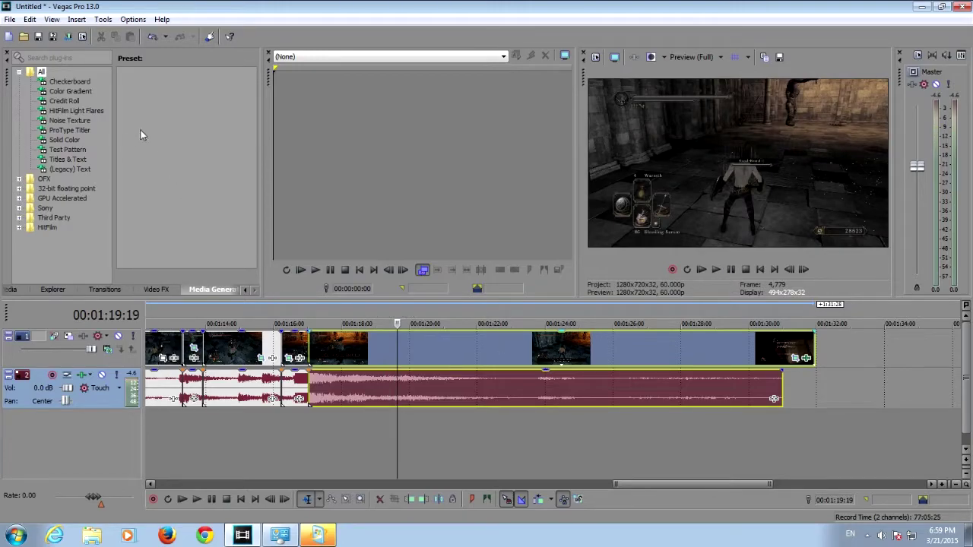
# Step: Apply the default Cross Effect transition at the start of the final video event and shorten it to 0:15
pyautogui.click(107, 289)
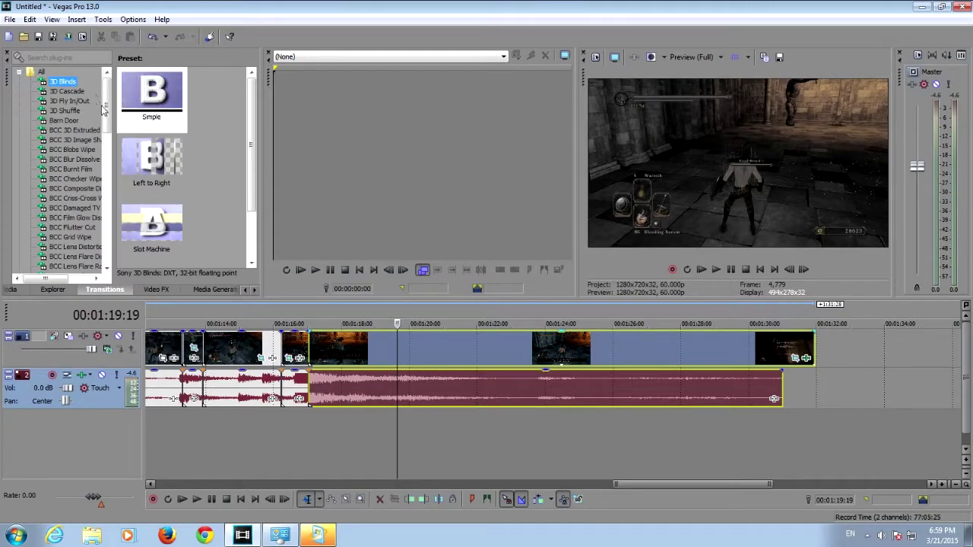
pyautogui.scroll(-1, 104, 131)
pyautogui.moveTo(104, 131); pyautogui.dragTo(94, 208)
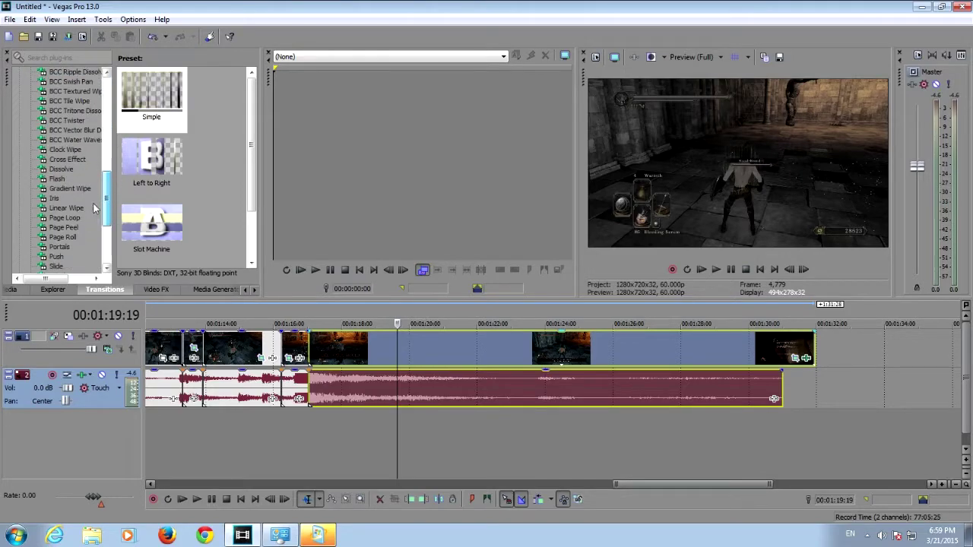
pyautogui.click(68, 159)
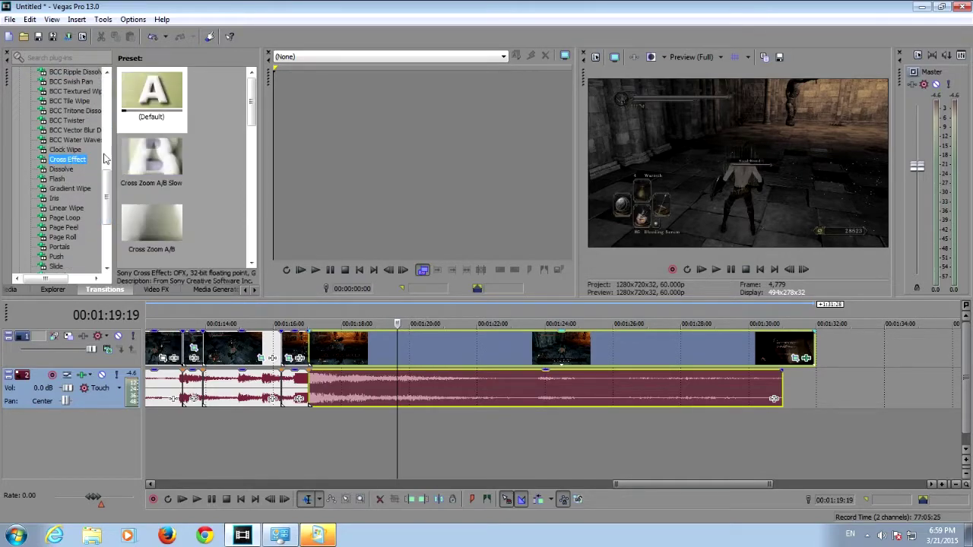
pyautogui.moveTo(282, 271); pyautogui.dragTo(313, 339)
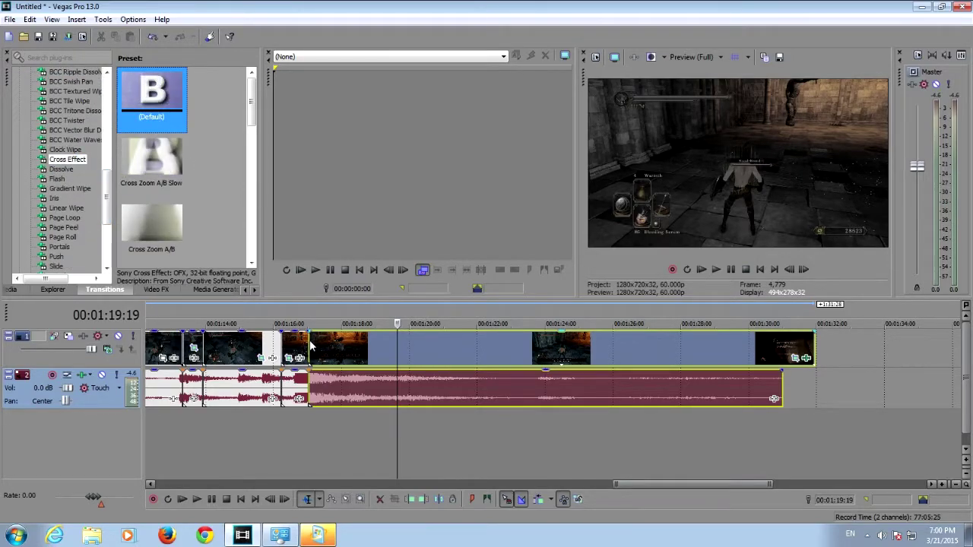
pyautogui.click(578, 66)
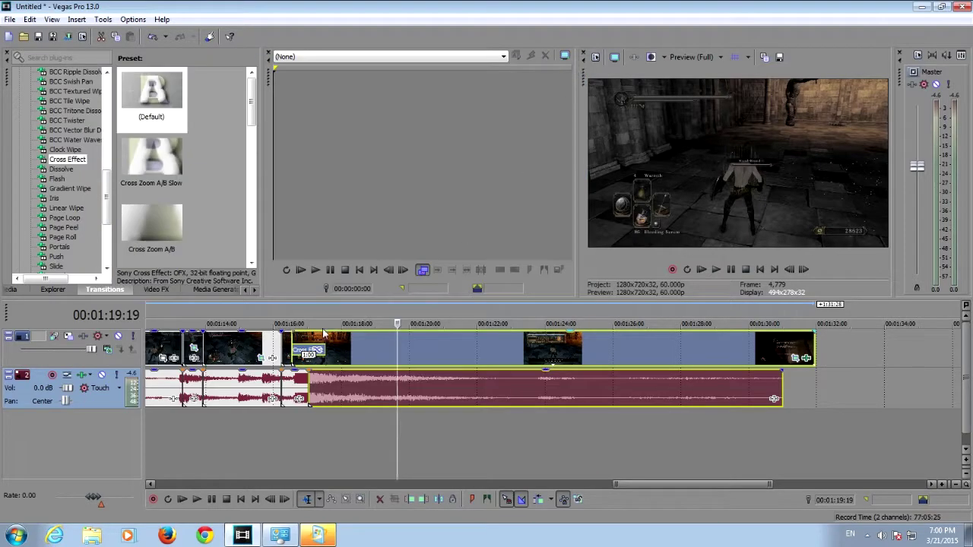
pyautogui.click(183, 314)
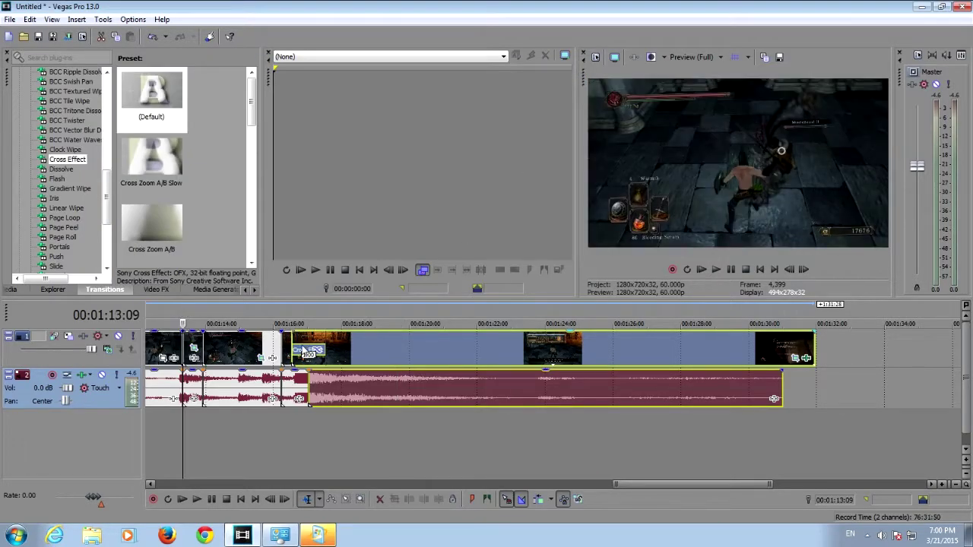
pyautogui.moveTo(294, 348); pyautogui.dragTo(317, 348)
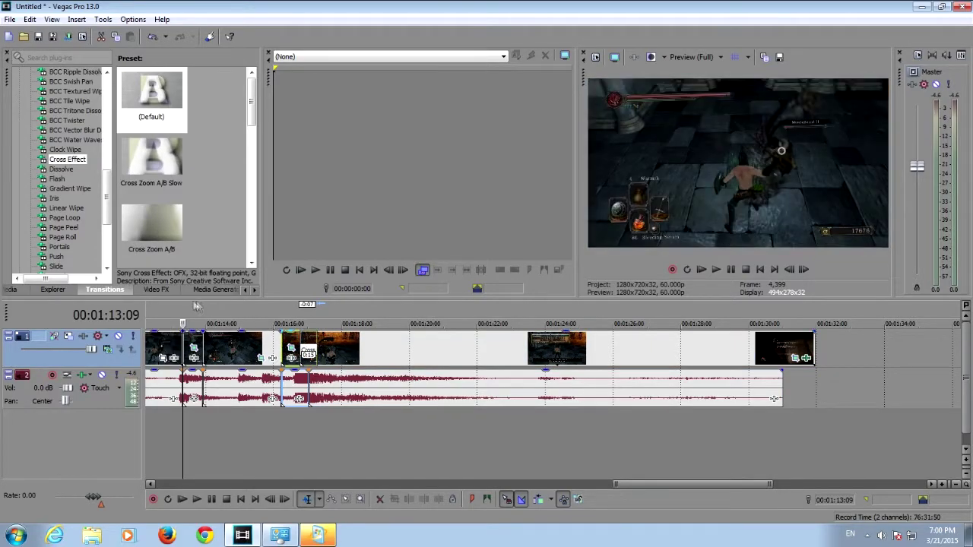
# Step: Play back from 00:01:12:15 to review the Cross Effect transition into the final clip
pyautogui.moveTo(196, 305); pyautogui.dragTo(166, 306)
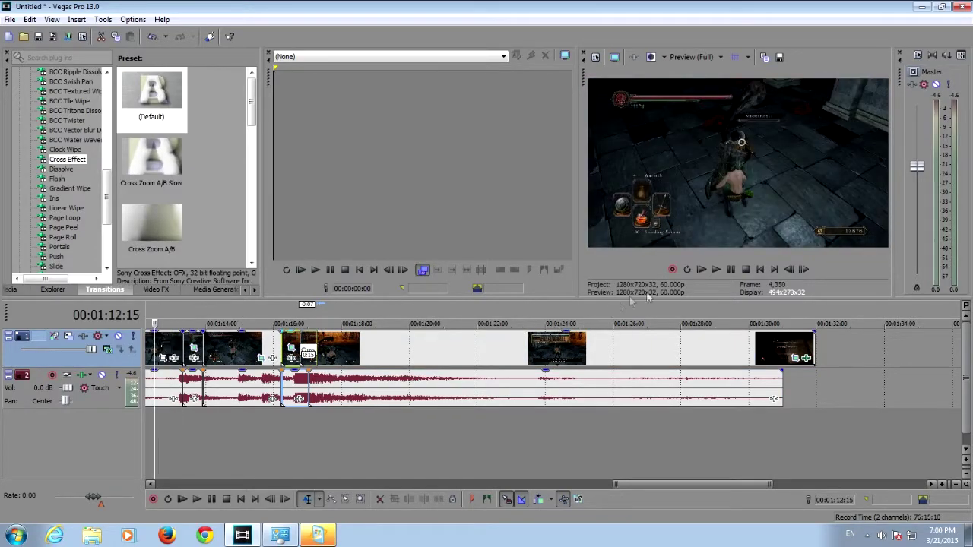
pyautogui.click(713, 273)
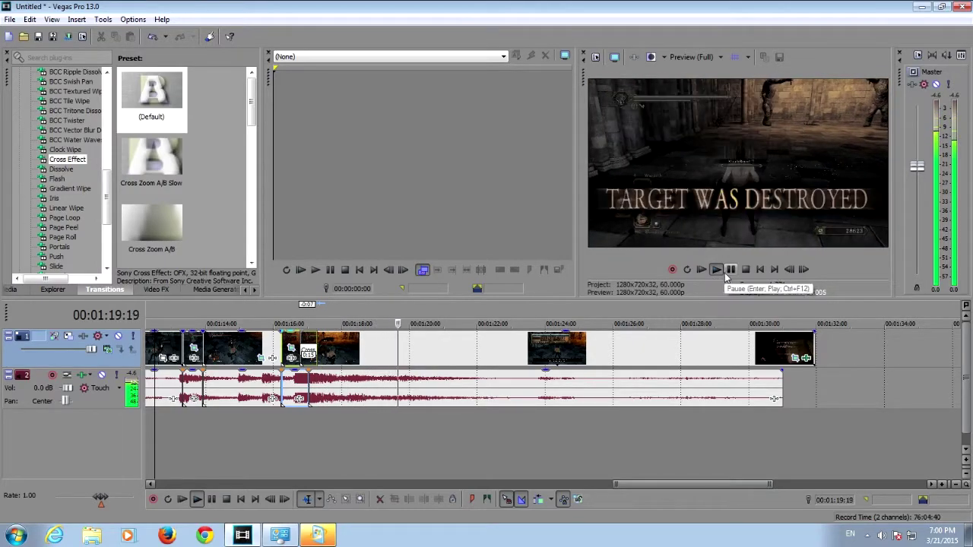
pyautogui.click(731, 269)
# Step: Advance the playhead frame by frame from 00:01:16:18 through the Cross Effect transition to 00:01:17:26
pyautogui.click(297, 309)
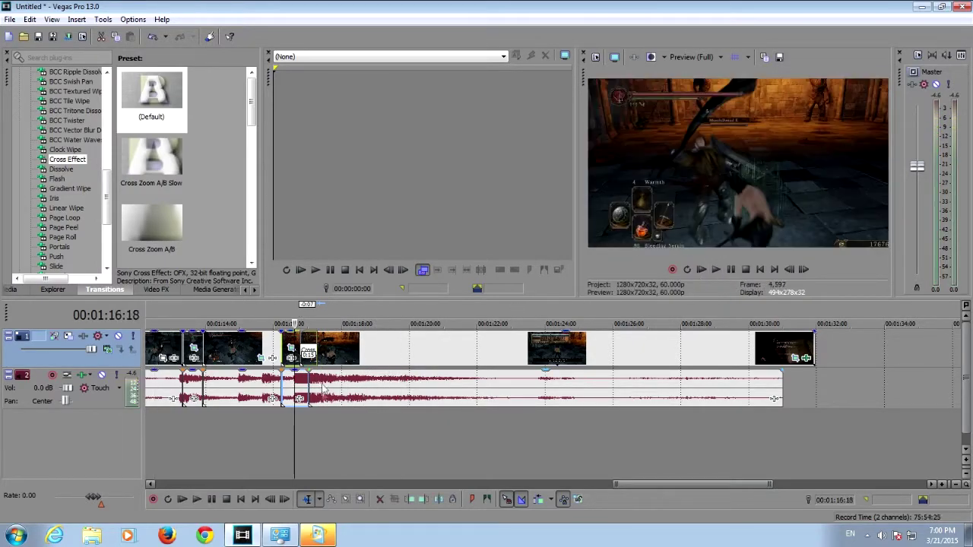
pyautogui.click(288, 502)
pyautogui.click(288, 501)
pyautogui.click(287, 502)
pyautogui.click(287, 502)
pyautogui.click(287, 501)
pyautogui.click(288, 502)
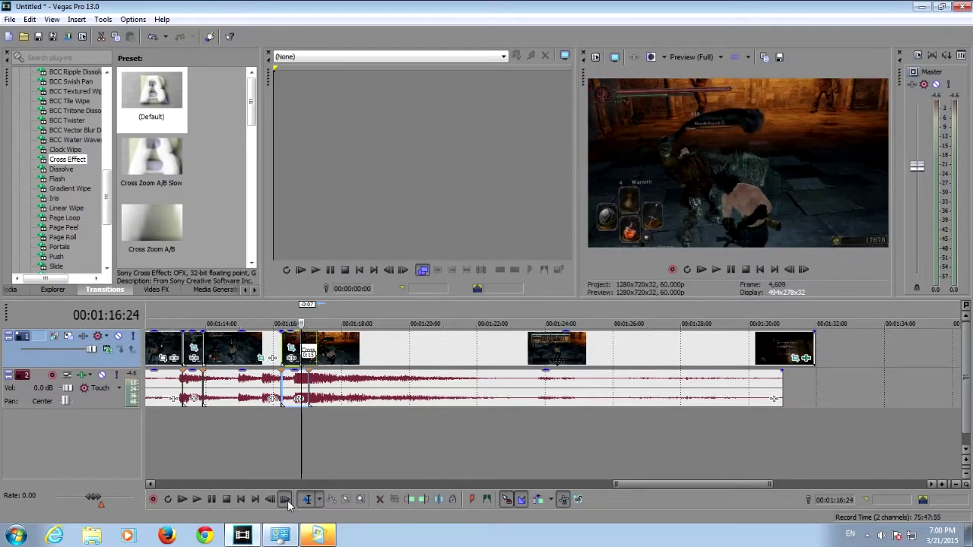
pyautogui.click(287, 501)
pyautogui.click(288, 502)
pyautogui.click(288, 502)
pyautogui.click(288, 502)
pyautogui.click(288, 502)
pyautogui.click(287, 502)
pyautogui.click(287, 501)
pyautogui.click(288, 501)
pyautogui.click(287, 502)
pyautogui.click(287, 502)
pyautogui.click(287, 502)
pyautogui.click(287, 502)
pyautogui.click(288, 502)
pyautogui.click(287, 502)
pyautogui.click(288, 502)
pyautogui.click(287, 502)
pyautogui.click(287, 502)
pyautogui.click(287, 502)
pyautogui.click(288, 502)
pyautogui.click(288, 502)
pyautogui.click(287, 501)
pyautogui.click(287, 502)
pyautogui.click(287, 502)
pyautogui.click(287, 501)
pyautogui.click(287, 501)
pyautogui.click(288, 502)
pyautogui.click(287, 501)
pyautogui.click(288, 502)
pyautogui.click(287, 502)
pyautogui.click(287, 502)
pyautogui.click(287, 501)
pyautogui.click(287, 501)
pyautogui.click(287, 502)
pyautogui.click(287, 501)
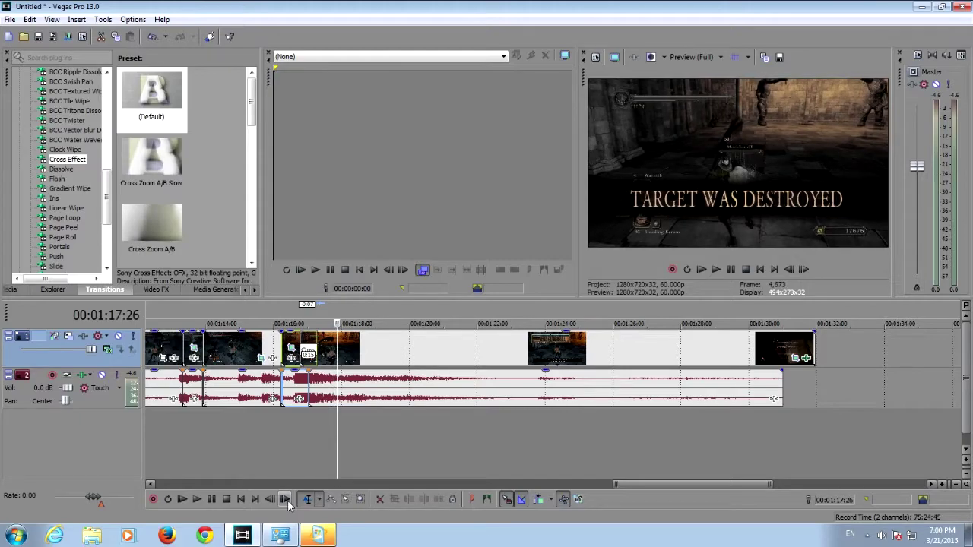
# Step: Insert a new empty video track above the gameplay video track
pyautogui.rightClick(826, 358)
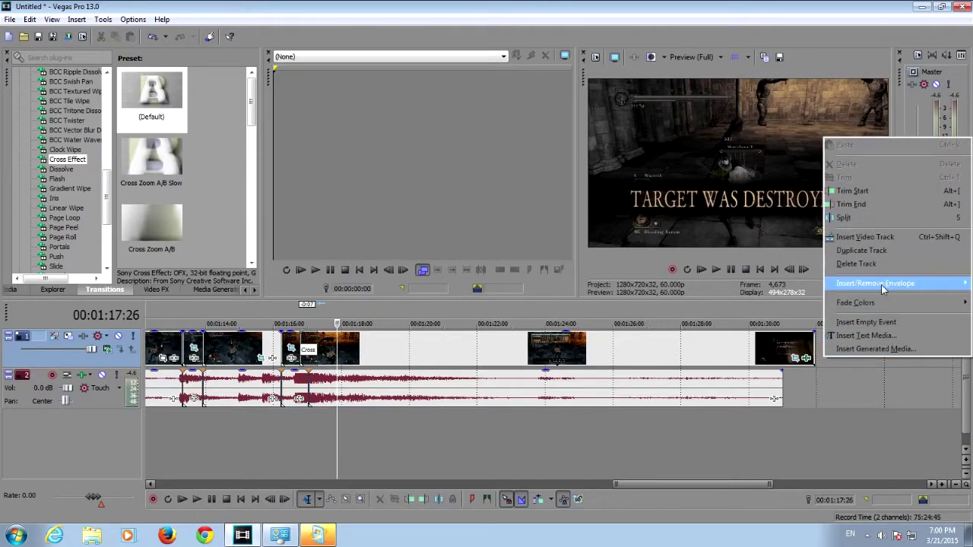
pyautogui.click(874, 239)
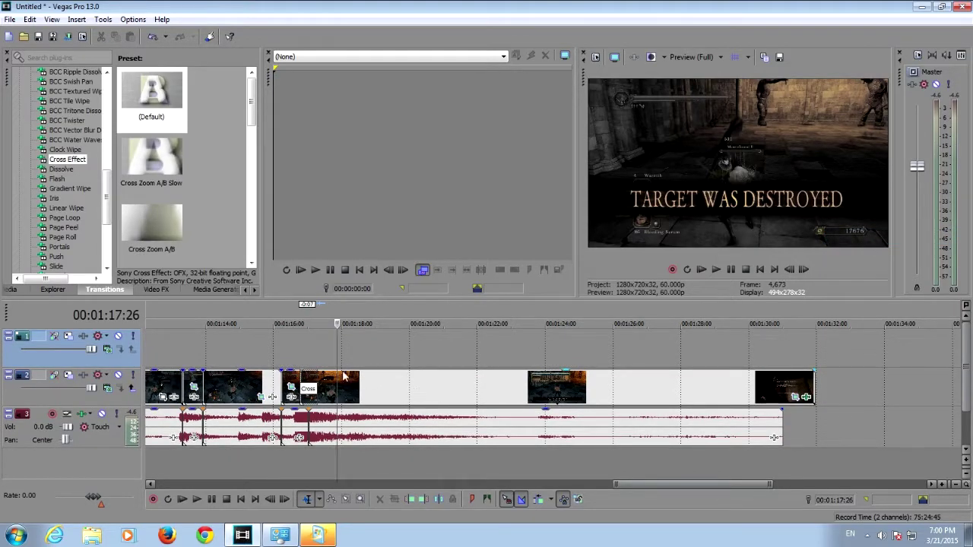
# Step: Copy the final gameplay video event and paste it onto the empty upper track at 00:01:16:23
pyautogui.rightClick(399, 394)
pyautogui.click(433, 278)
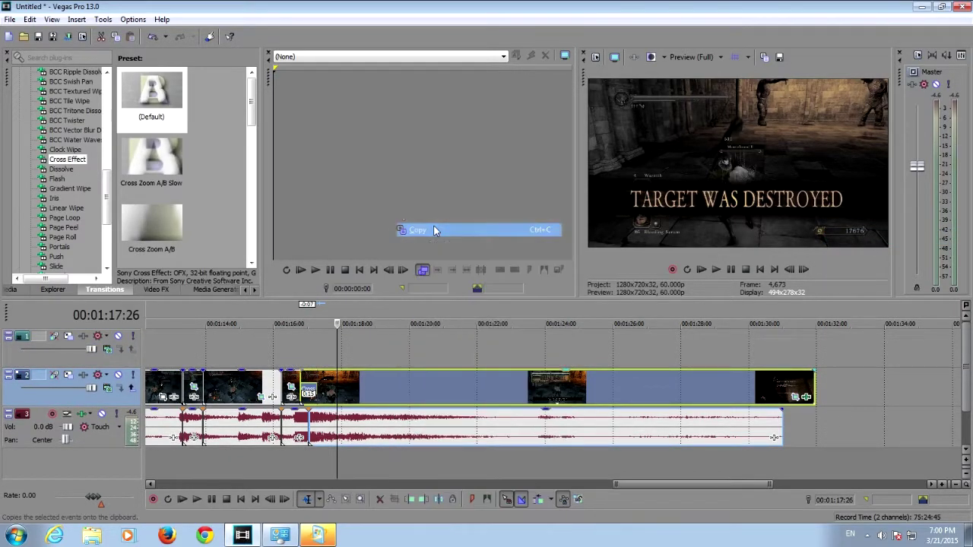
pyautogui.click(305, 317)
pyautogui.rightClick(329, 356)
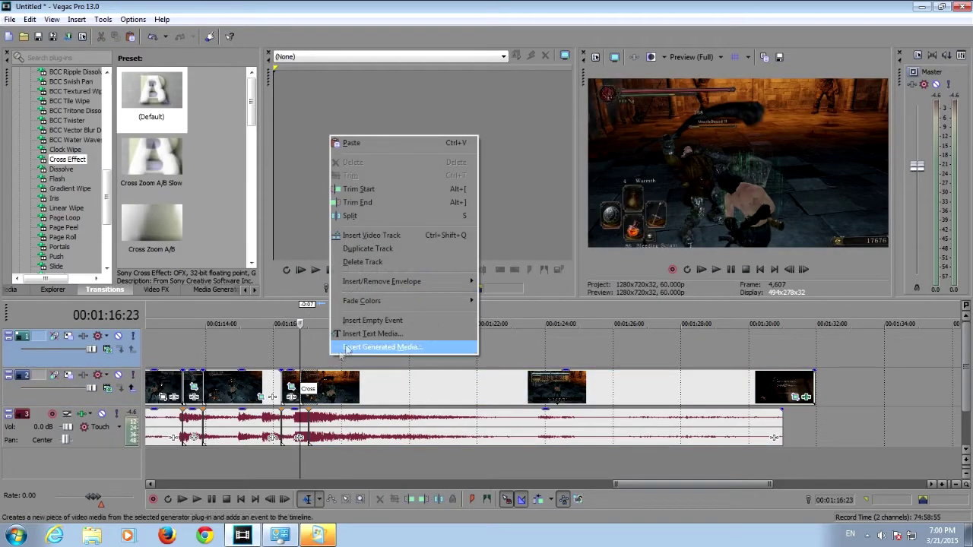
pyautogui.click(402, 143)
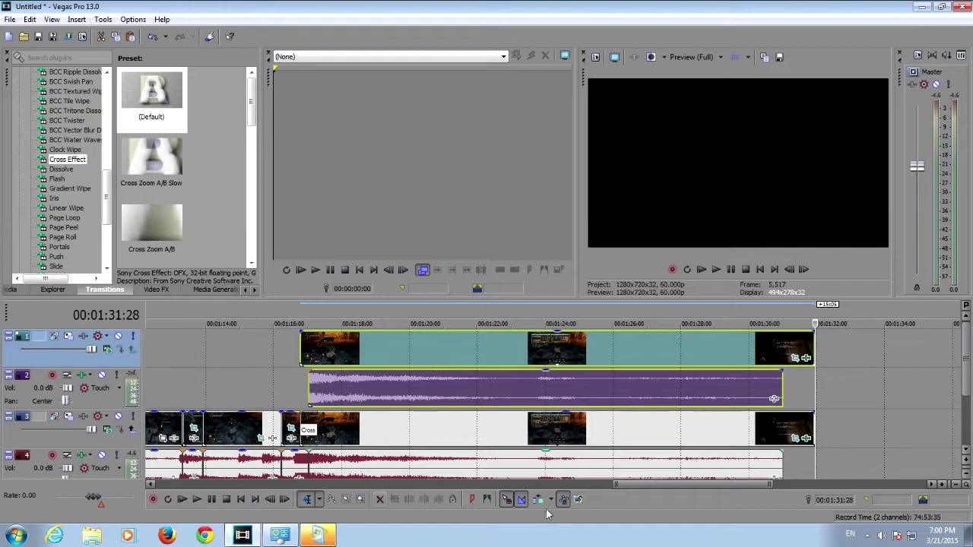
# Step: Delete the pasted audio event and remove the emptied audio track beneath the duplicated clip
pyautogui.moveTo(312, 370); pyautogui.dragTo(373, 372)
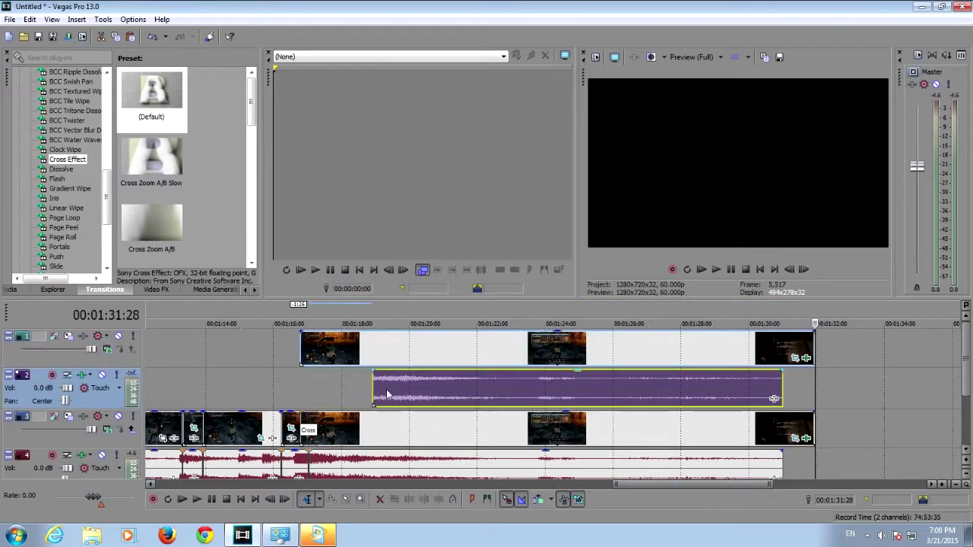
pyautogui.rightClick(412, 384)
pyautogui.click(430, 290)
pyautogui.rightClick(347, 383)
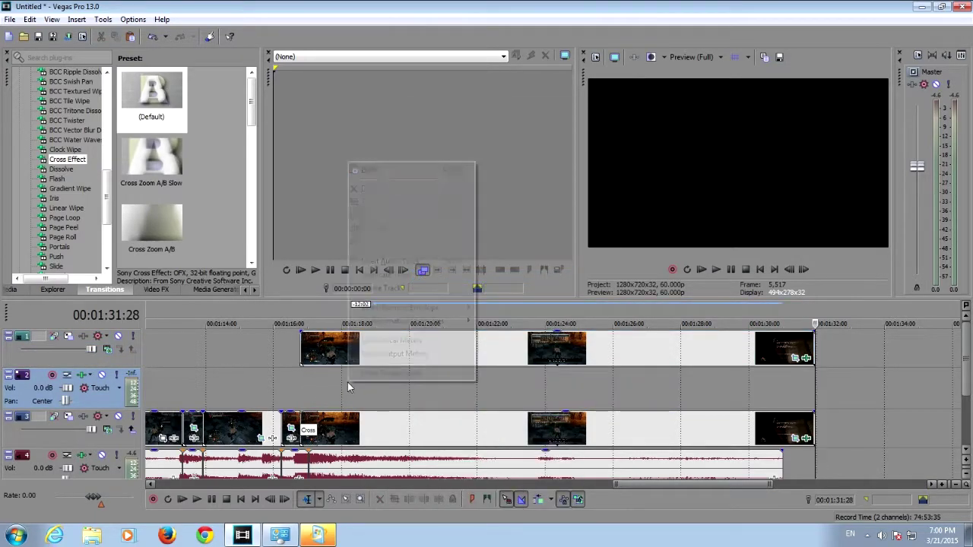
pyautogui.click(392, 295)
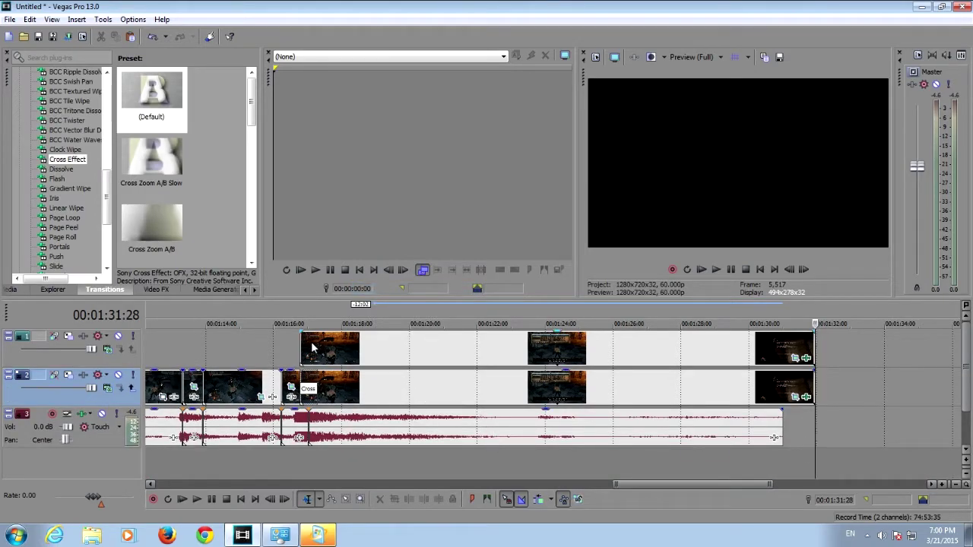
# Step: Remove the Color Corrector (Secondary) effect from the duplicated event on the upper video track
pyautogui.click(618, 314)
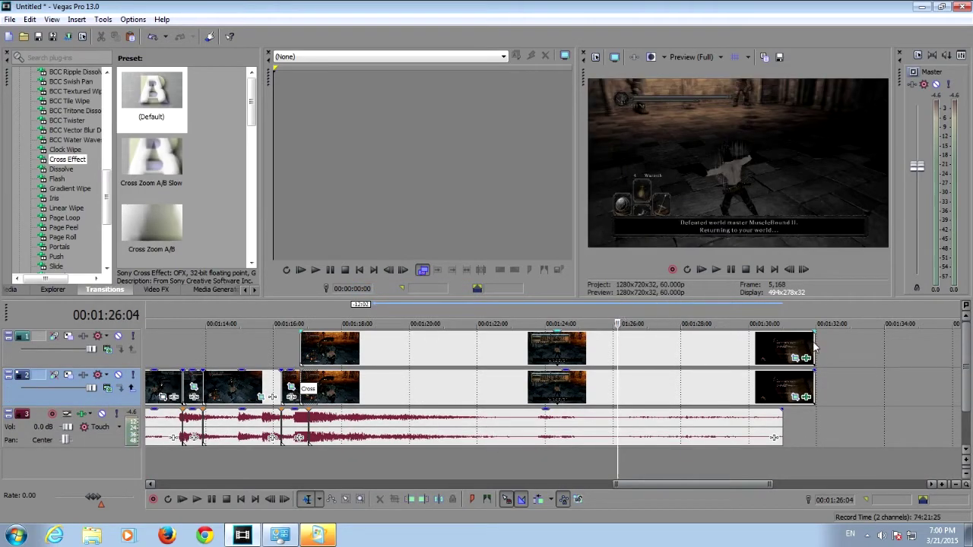
pyautogui.click(806, 357)
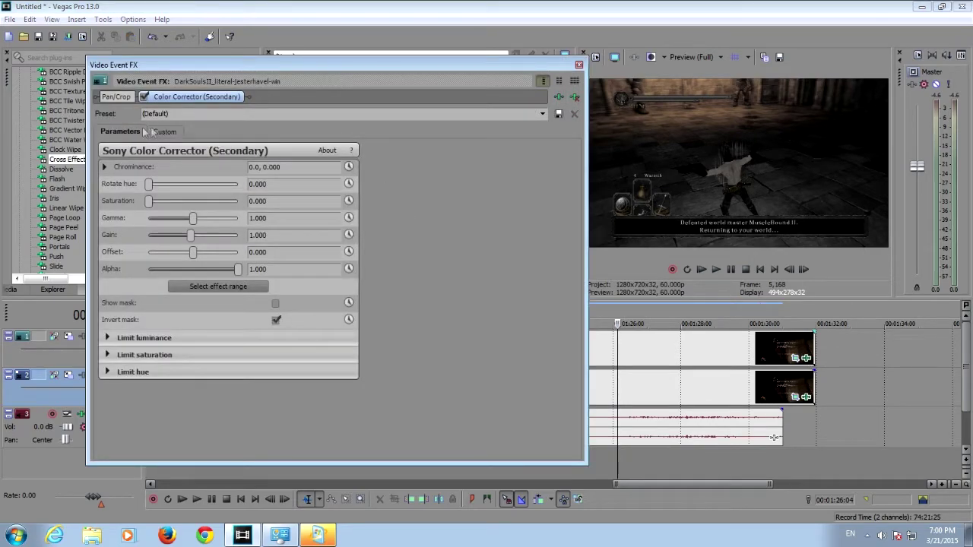
pyautogui.click(575, 96)
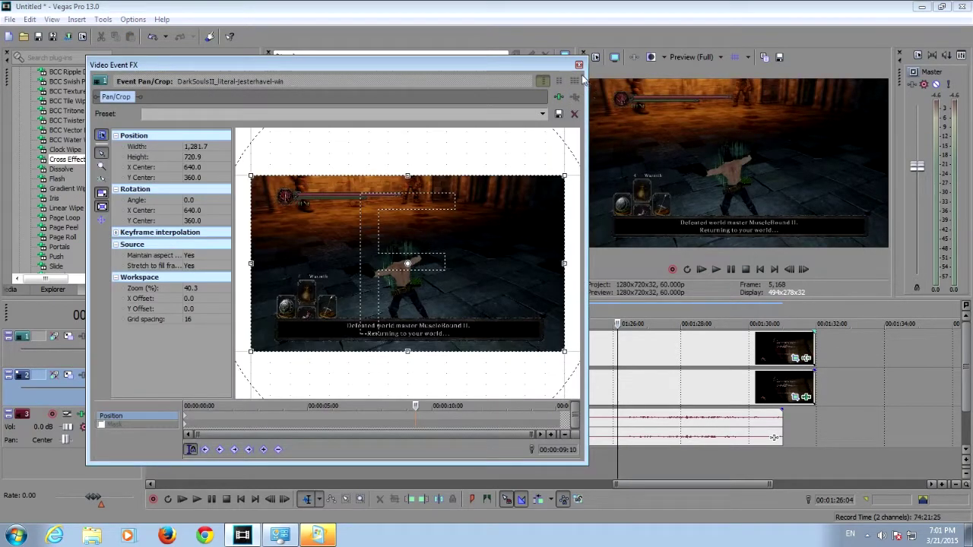
pyautogui.click(580, 66)
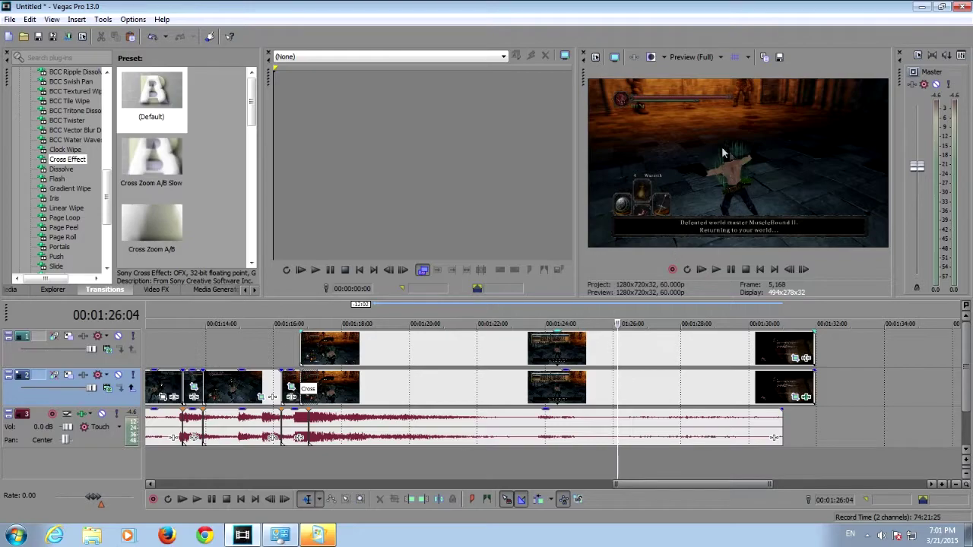
# Step: Add a fresh Sony Color Corrector (Secondary) effect to the duplicated event on the upper video track
pyautogui.click(809, 360)
pyautogui.moveTo(332, 413); pyautogui.dragTo(646, 413)
pyautogui.click(475, 308)
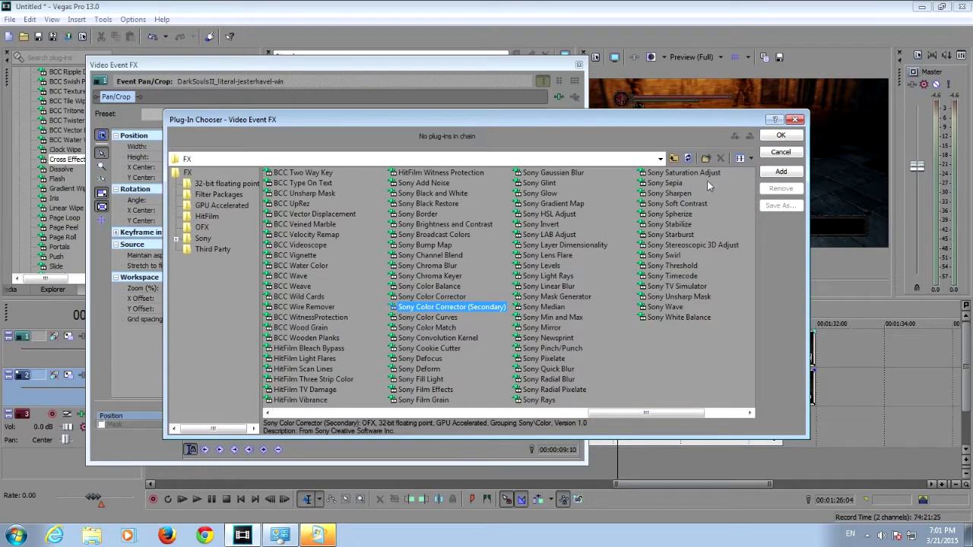
pyautogui.click(783, 172)
pyautogui.click(769, 135)
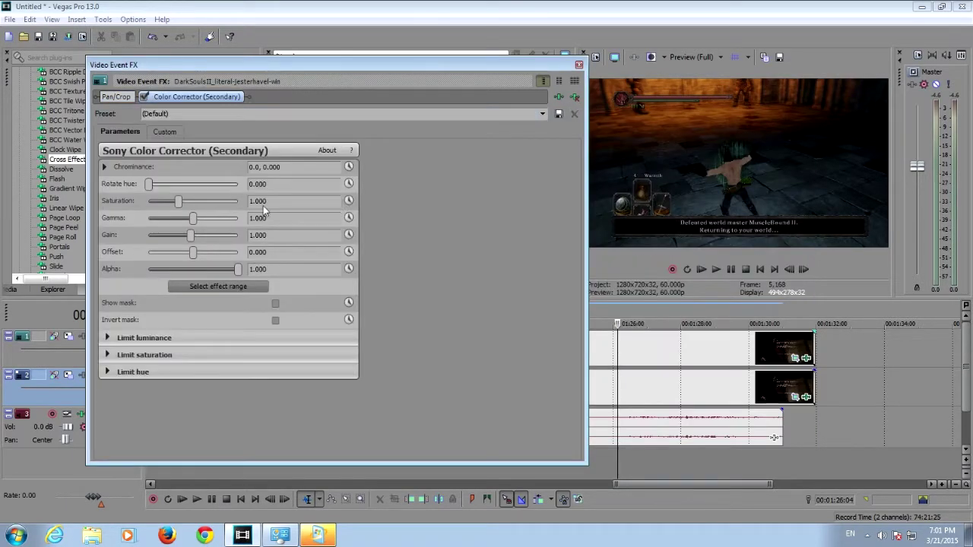
# Step: Sample the effect range near the character, invert the mask, disable Limit luminance with a range of 0 to 255, and set saturation to 0
pyautogui.click(165, 132)
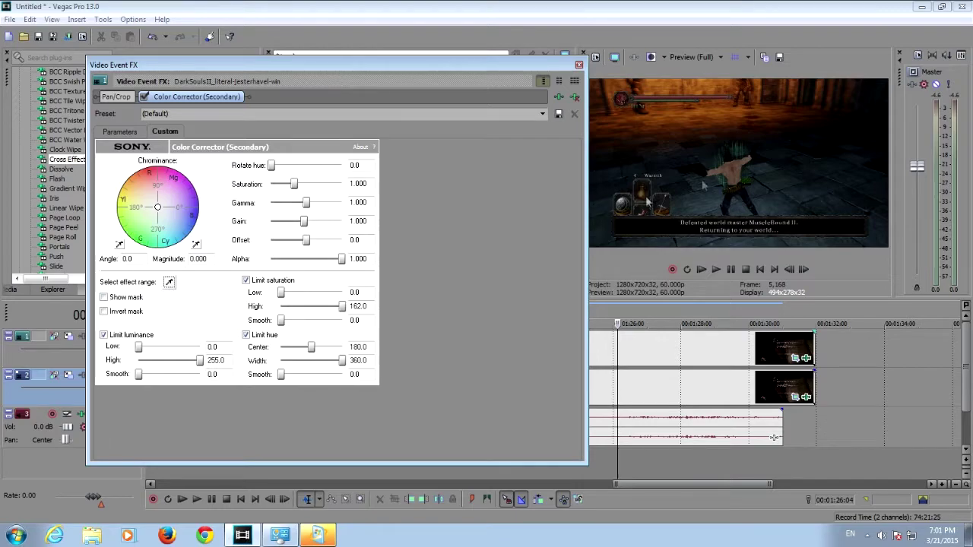
pyautogui.click(746, 181)
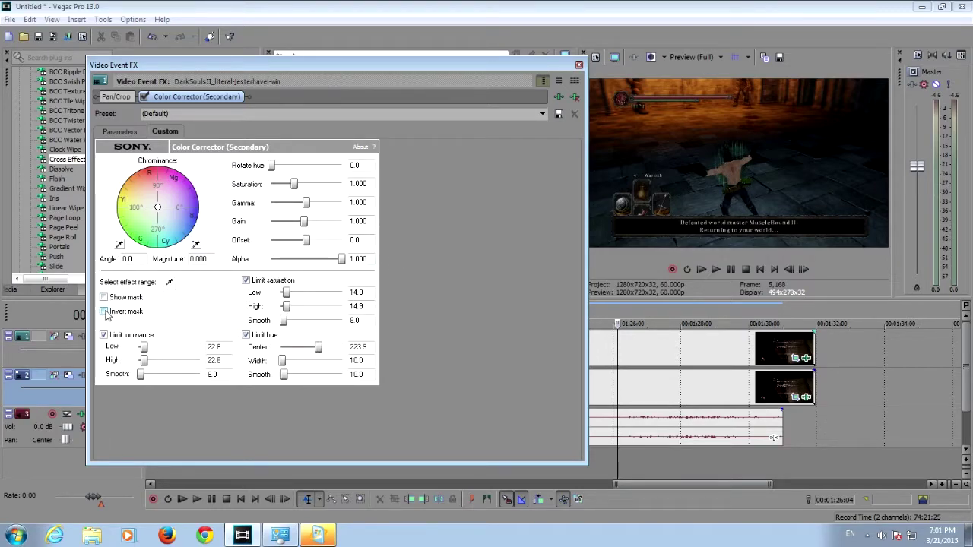
pyautogui.click(104, 335)
pyautogui.moveTo(144, 346); pyautogui.dragTo(203, 360)
pyautogui.moveTo(294, 185); pyautogui.dragTo(254, 190)
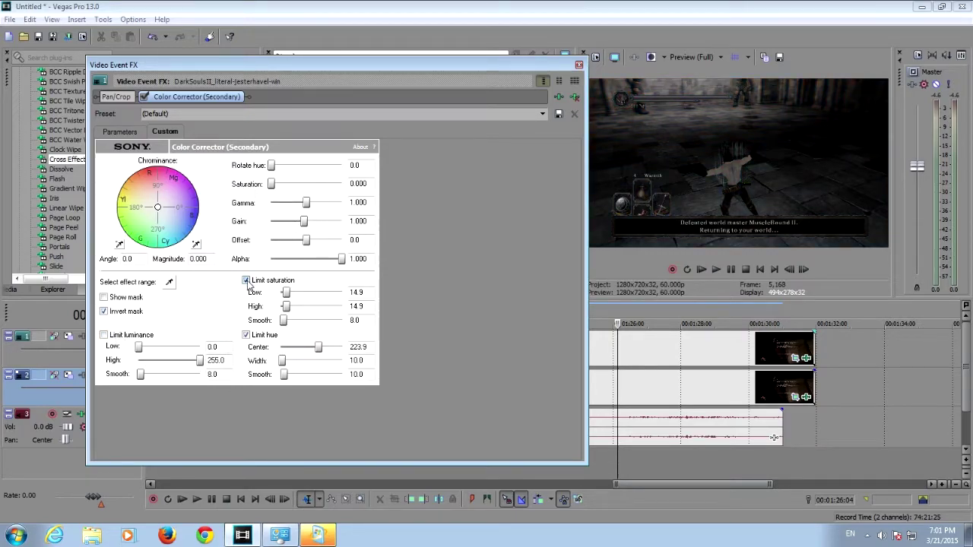
# Step: Disable Limit saturation with a range of 0 to 162, and set the hue limit's smoothness to 106.9
pyautogui.moveTo(285, 305); pyautogui.dragTo(344, 306)
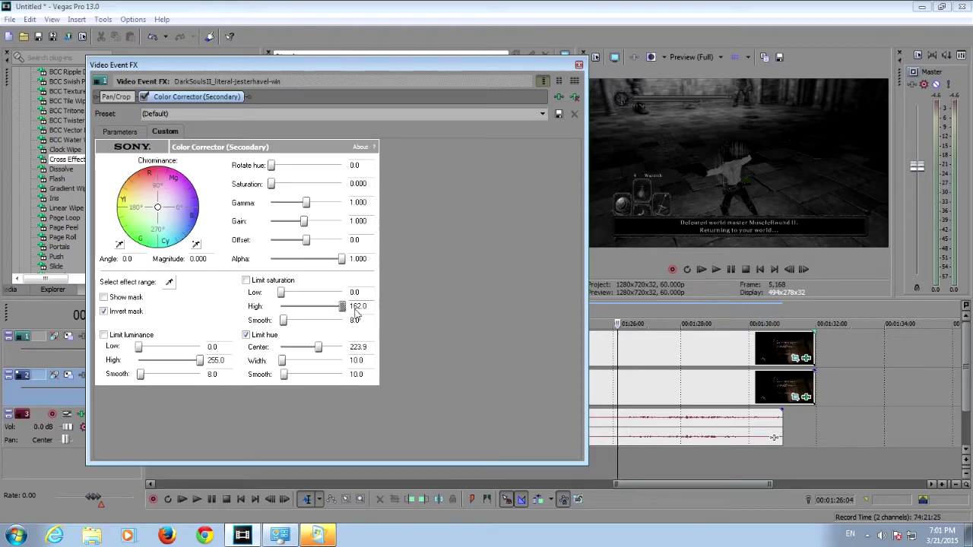
pyautogui.moveTo(285, 374); pyautogui.dragTo(318, 377)
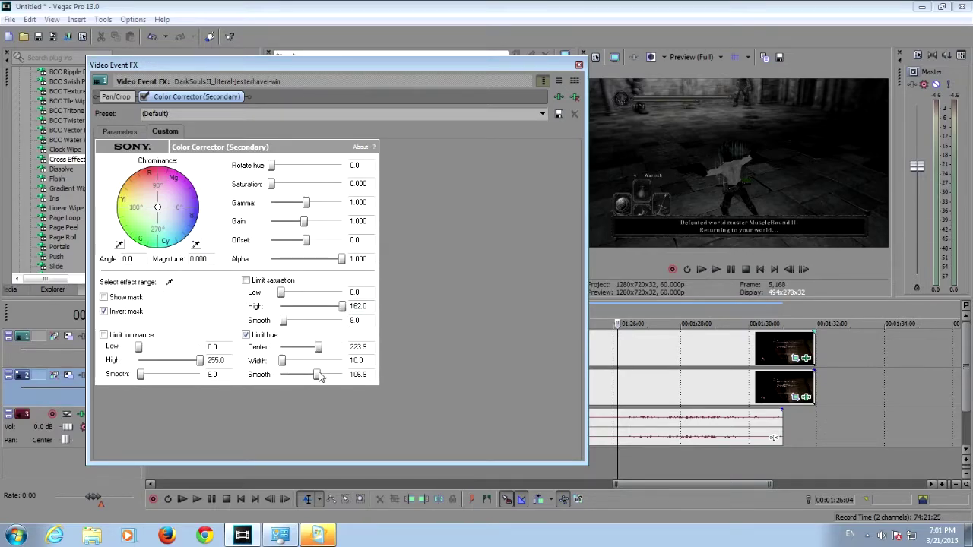
pyautogui.click(580, 66)
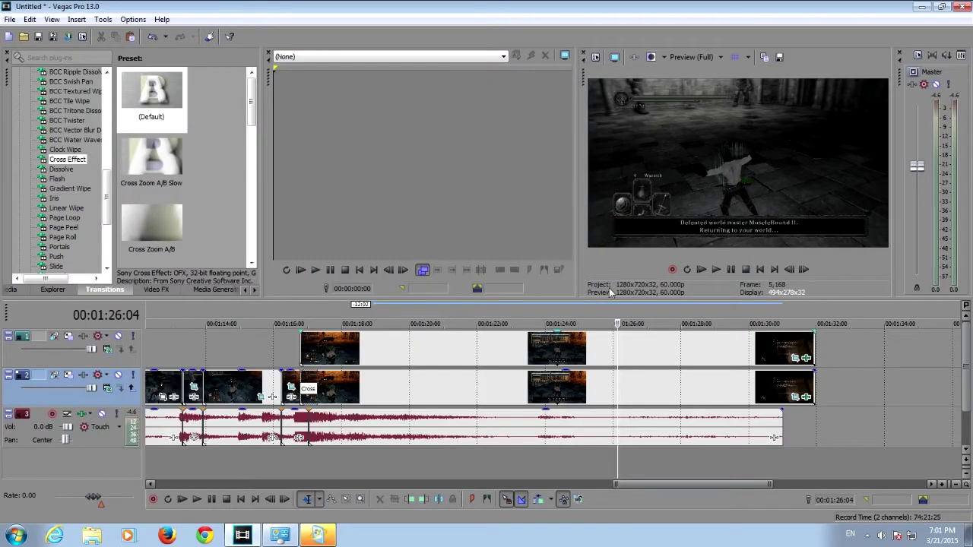
# Step: Lower the opacity of the desaturated event on the upper video track to 34%
pyautogui.click(388, 314)
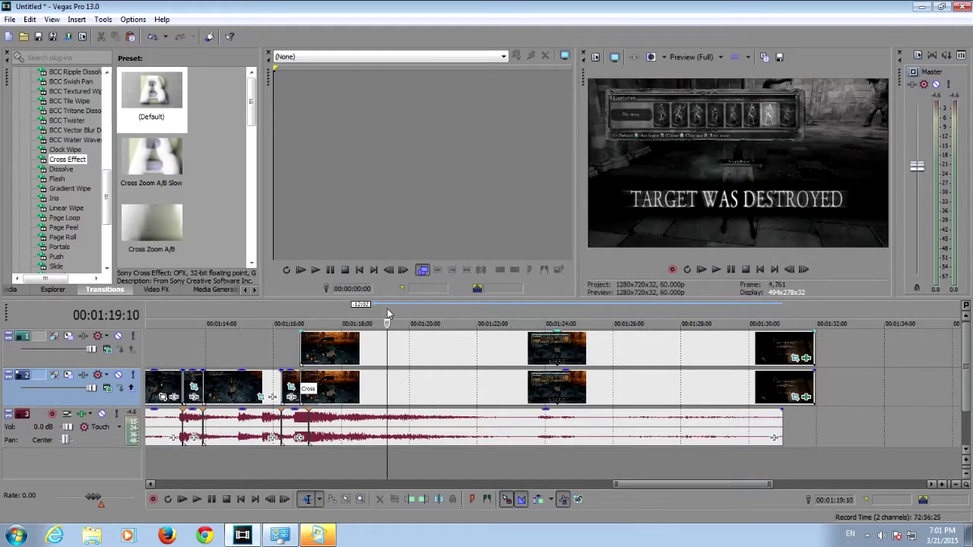
pyautogui.click(559, 334)
pyautogui.moveTo(559, 335); pyautogui.dragTo(565, 358)
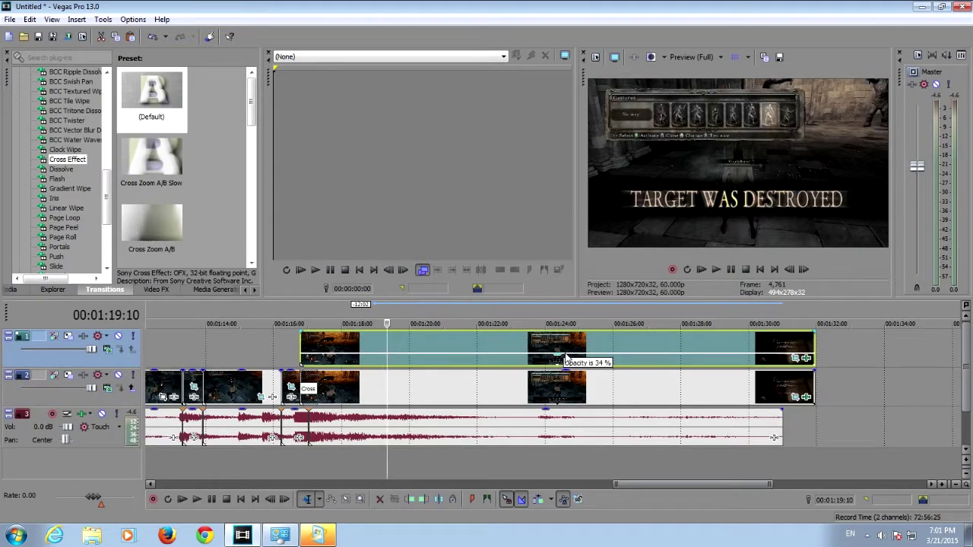
# Step: Play back from 00:01:16:23 to review the desaturated overlay blended with the gameplay clip below
pyautogui.click(590, 312)
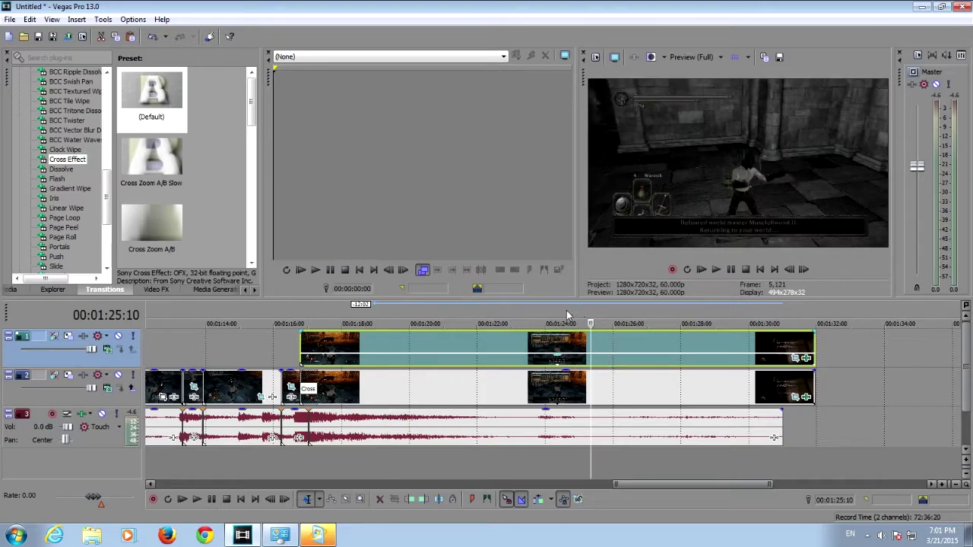
pyautogui.click(301, 312)
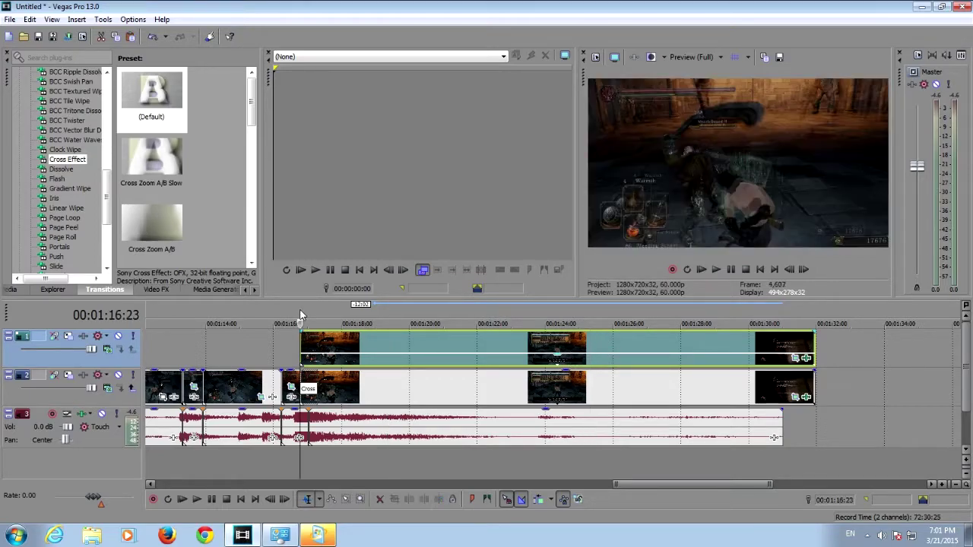
pyautogui.click(717, 269)
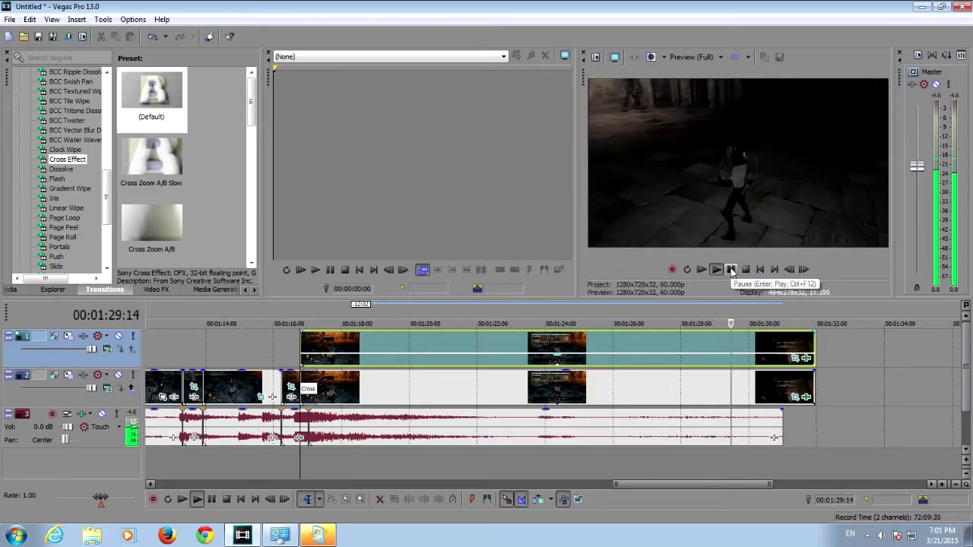
pyautogui.click(731, 269)
pyautogui.click(280, 316)
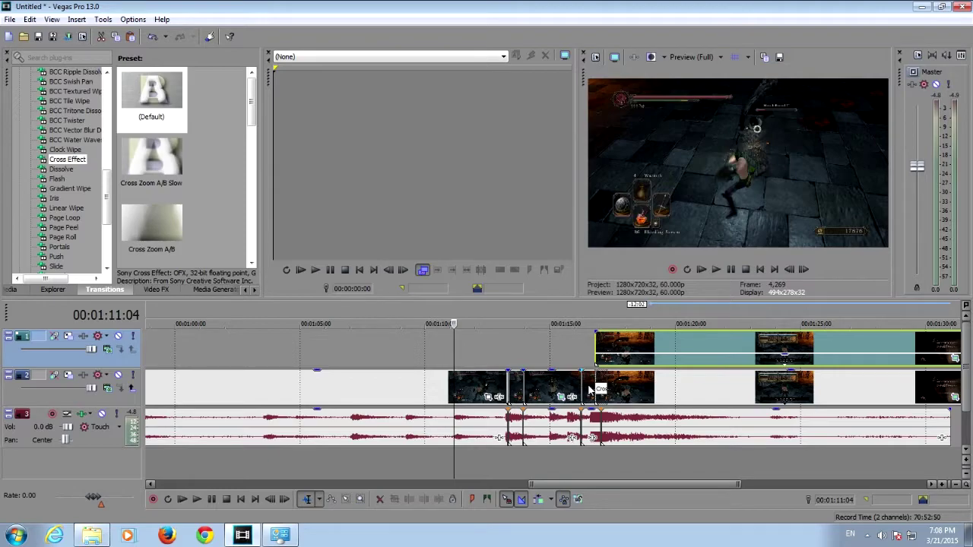
# Step: Move the clips that follow the short event at 00:01:13:09 further along the timeline and time-stretch that event to 00:00:02:12
pyautogui.moveTo(589, 390); pyautogui.dragTo(720, 387)
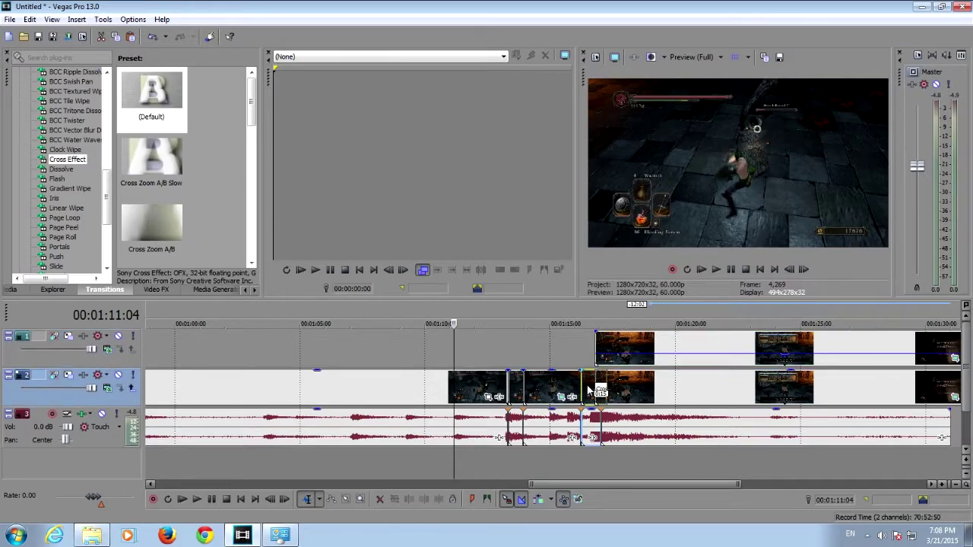
pyautogui.moveTo(534, 380); pyautogui.dragTo(641, 386)
pyautogui.moveTo(523, 394); pyautogui.dragTo(574, 389)
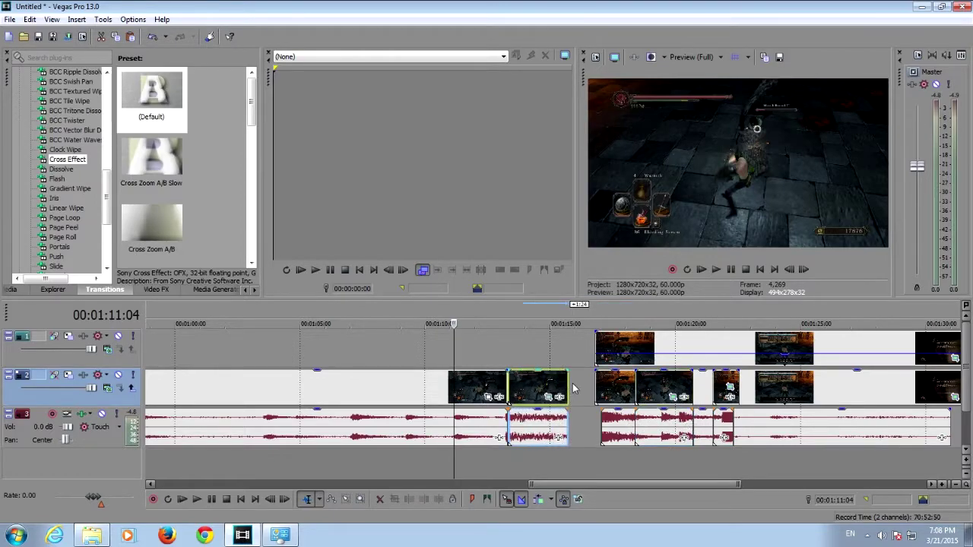
# Step: Play back from 00:01:11:04 to review the slowed event, and return the playhead to its start at 00:01:13:09
pyautogui.click(715, 272)
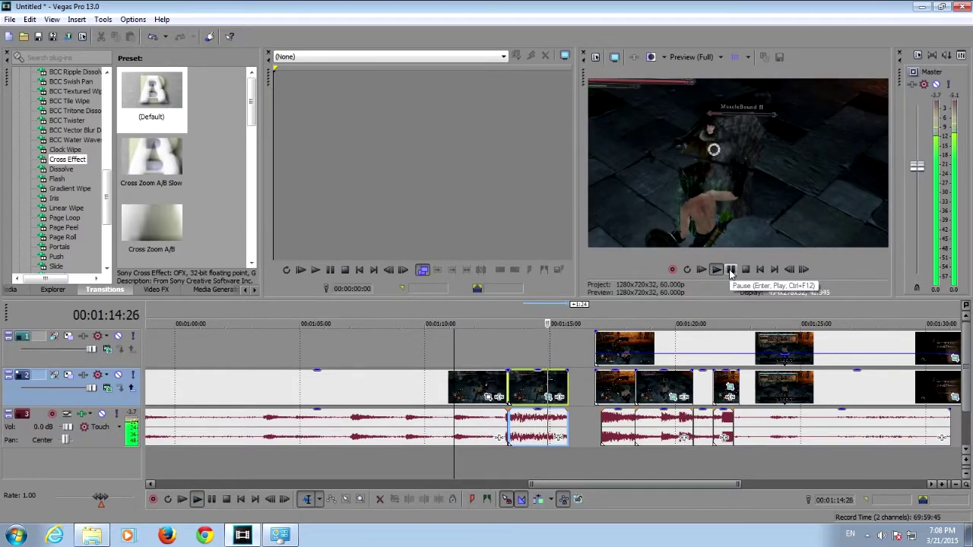
pyautogui.click(518, 315)
pyautogui.click(510, 313)
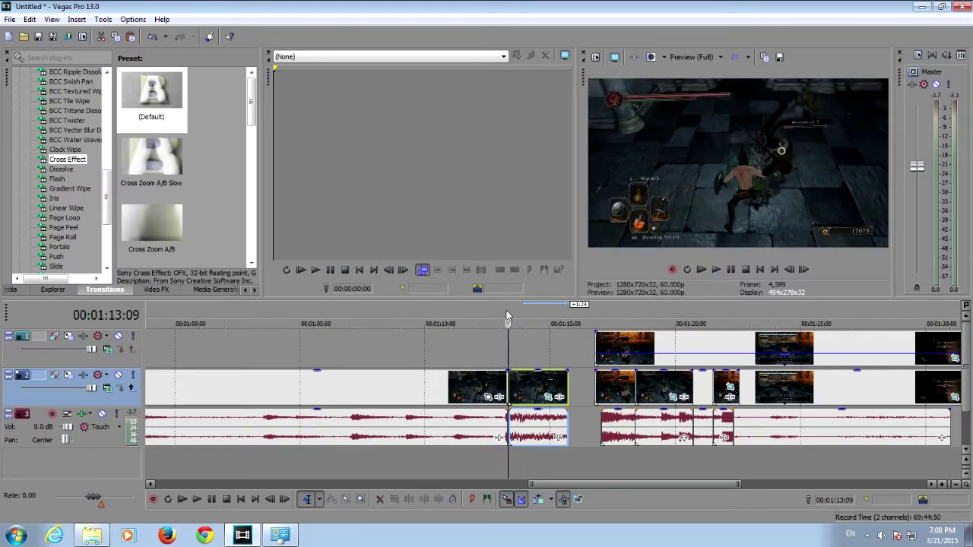
# Step: Lock the pitch change to the stretch in the properties of the slowed event's audio
pyautogui.rightClick(533, 428)
pyautogui.click(561, 413)
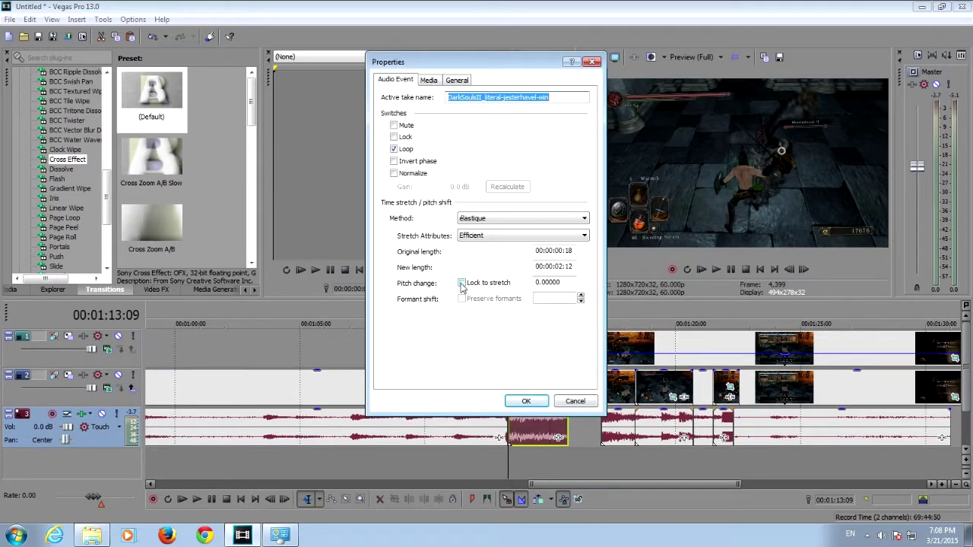
pyautogui.click(462, 284)
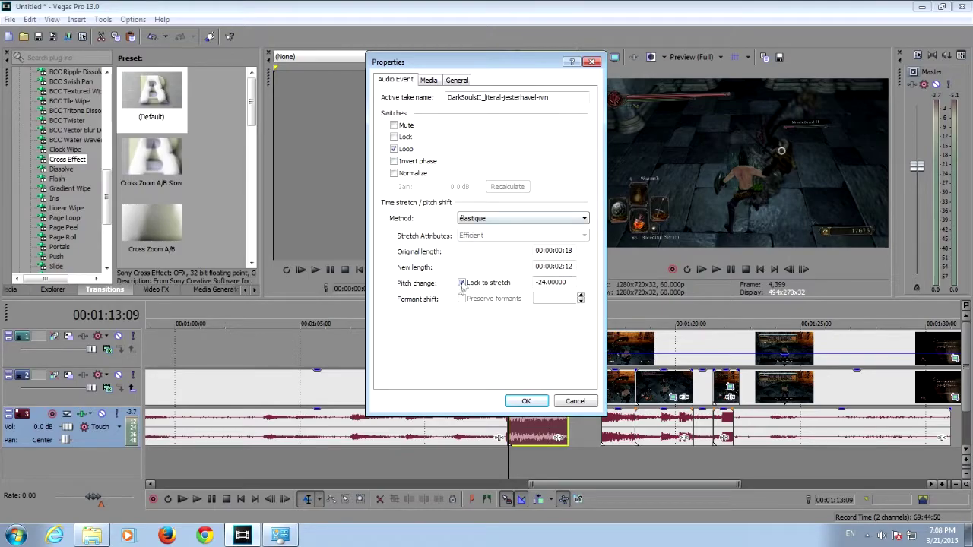
pyautogui.moveTo(480, 62); pyautogui.dragTo(450, 92)
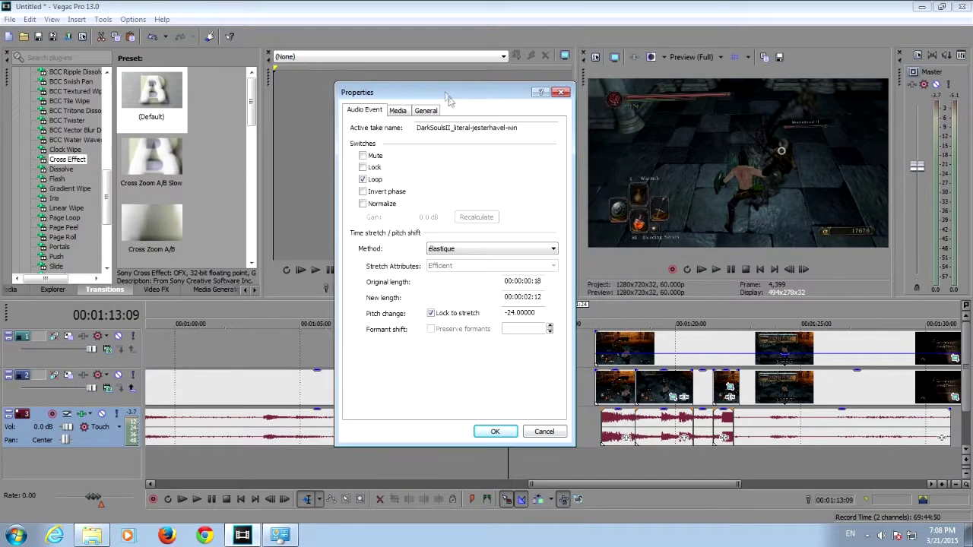
pyautogui.click(493, 432)
# Step: Play back from 00:01:12:01 to review the slowed event with its pitch-shifted audio
pyautogui.click(476, 313)
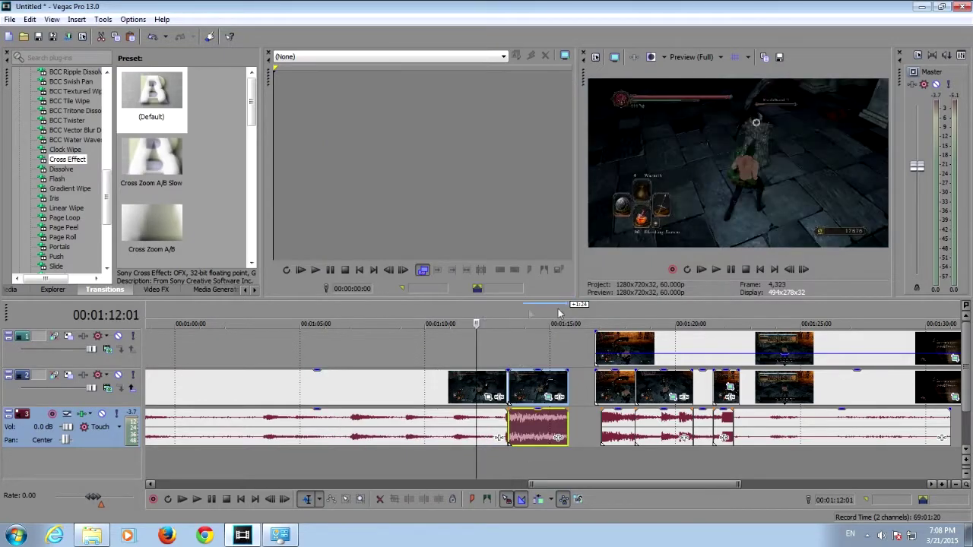
pyautogui.click(715, 269)
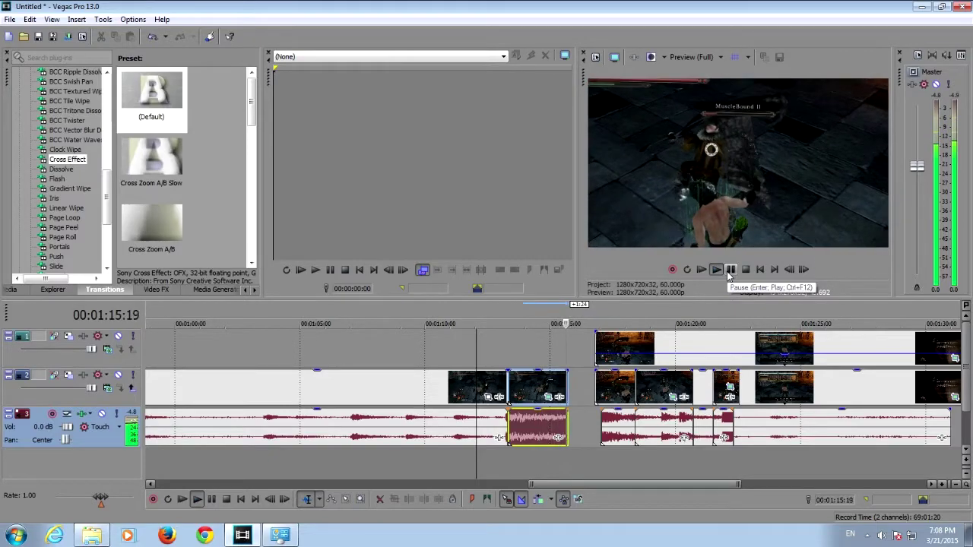
pyautogui.click(728, 270)
# Step: Move the following clip back against the end of the slowed event and place the playhead at 00:01:12:11
pyautogui.moveTo(614, 382); pyautogui.dragTo(591, 384)
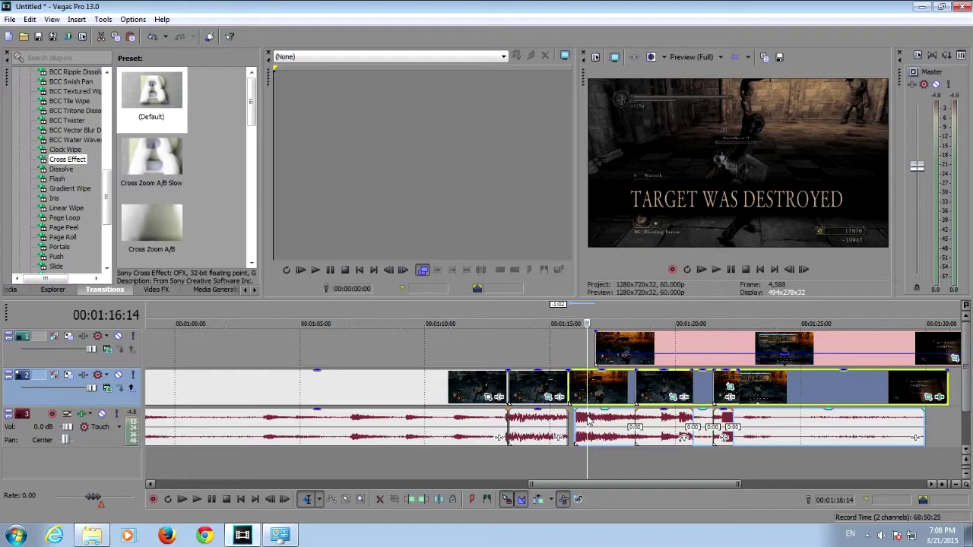
pyautogui.moveTo(599, 389)
pyautogui.mouseDown()
pyautogui.moveTo(589, 390)
pyautogui.moveTo(635, 397)
pyautogui.moveTo(592, 396)
pyautogui.mouseUp()
pyautogui.click(485, 311)
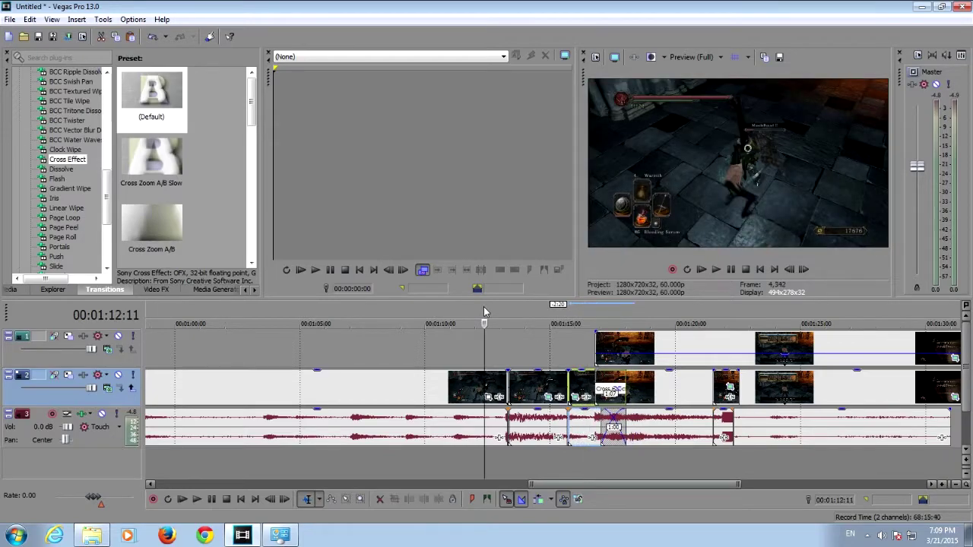
# Step: Play the slowed event from 00:01:12:11, check the time-stretch methods in its audio properties and keep élastique
pyautogui.click(716, 270)
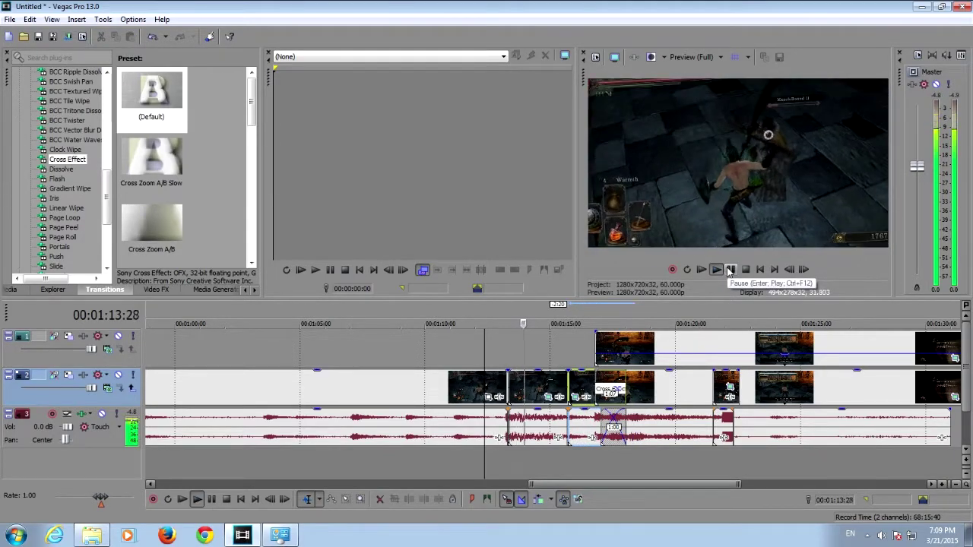
pyautogui.click(730, 270)
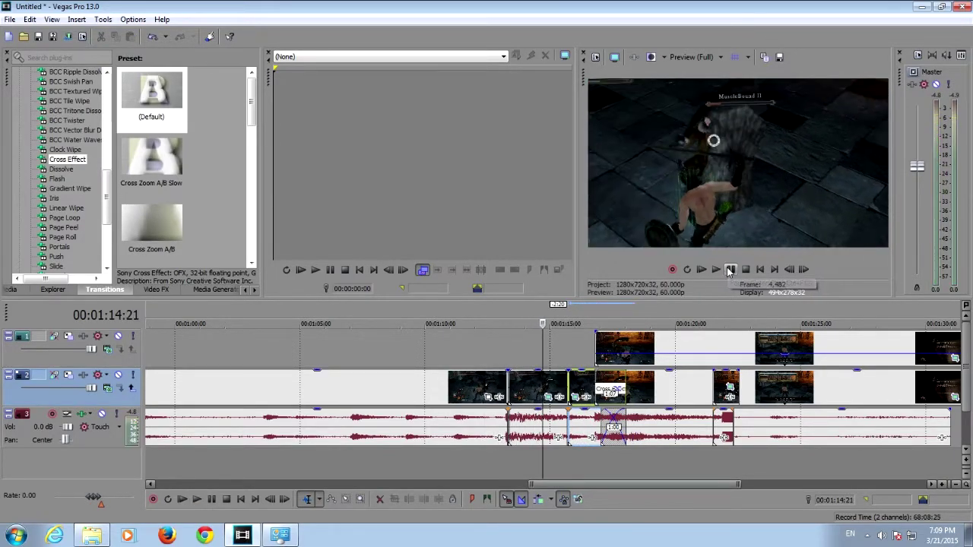
pyautogui.rightClick(534, 424)
pyautogui.click(549, 514)
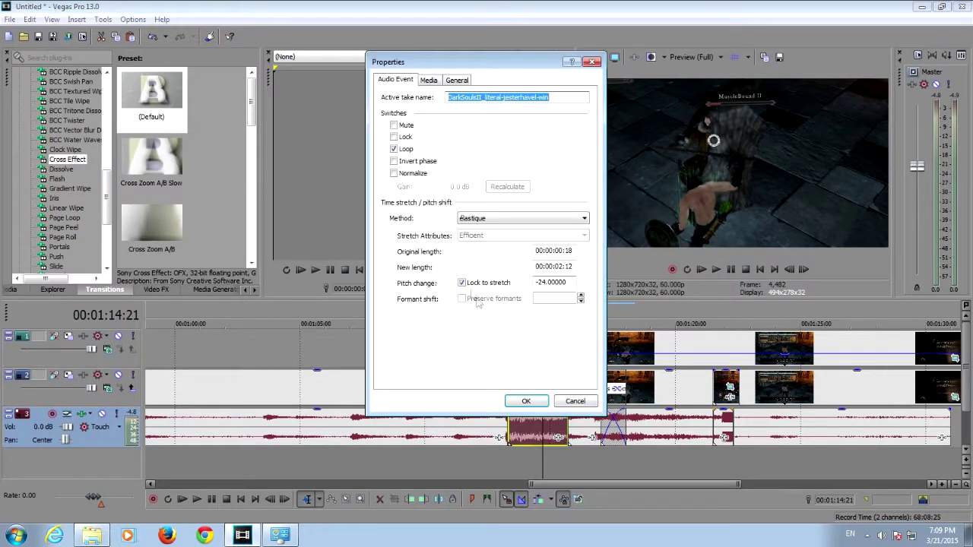
pyautogui.click(493, 218)
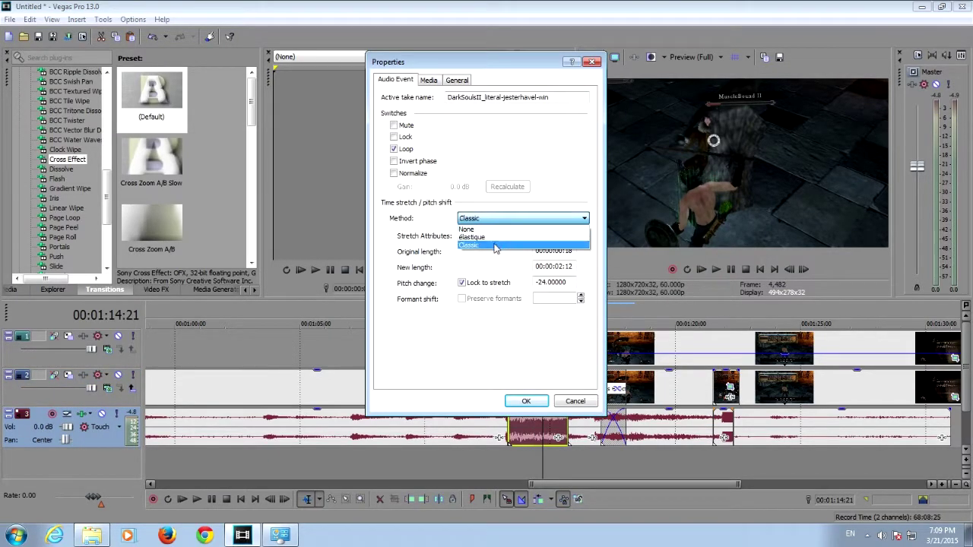
pyautogui.click(487, 235)
pyautogui.click(536, 401)
# Step: Play back from 00:01:12:07 to review the slowed event through the transition, and return the playhead to 00:01:12:13
pyautogui.click(482, 338)
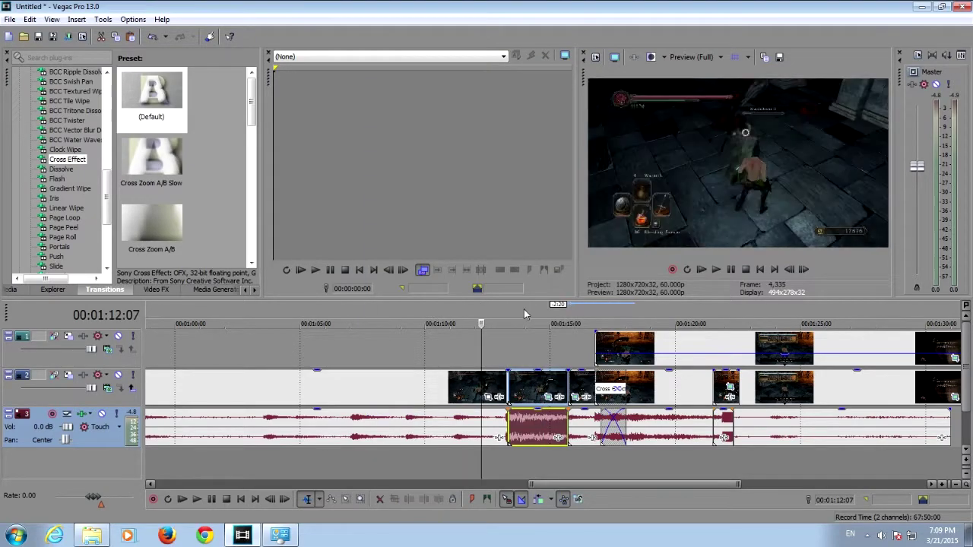
pyautogui.click(716, 272)
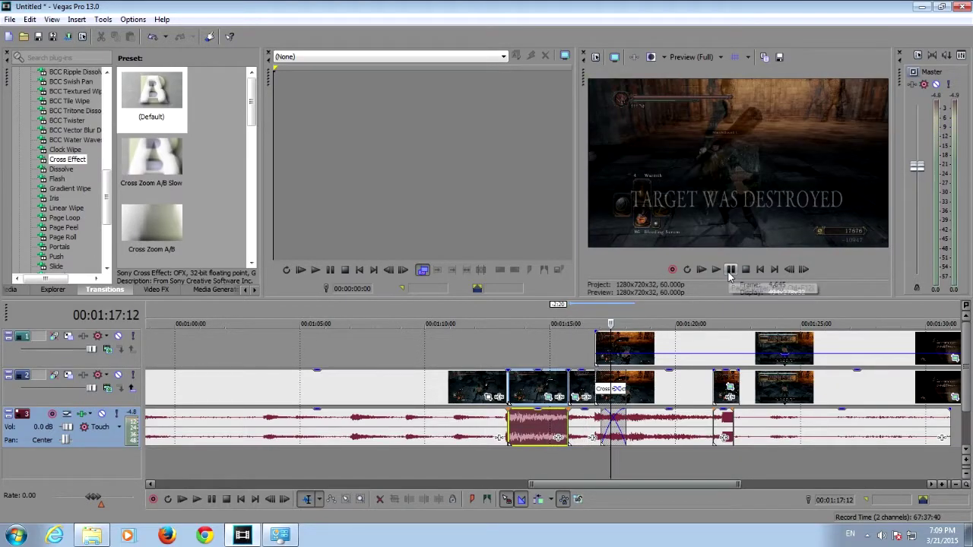
pyautogui.click(729, 272)
pyautogui.click(486, 319)
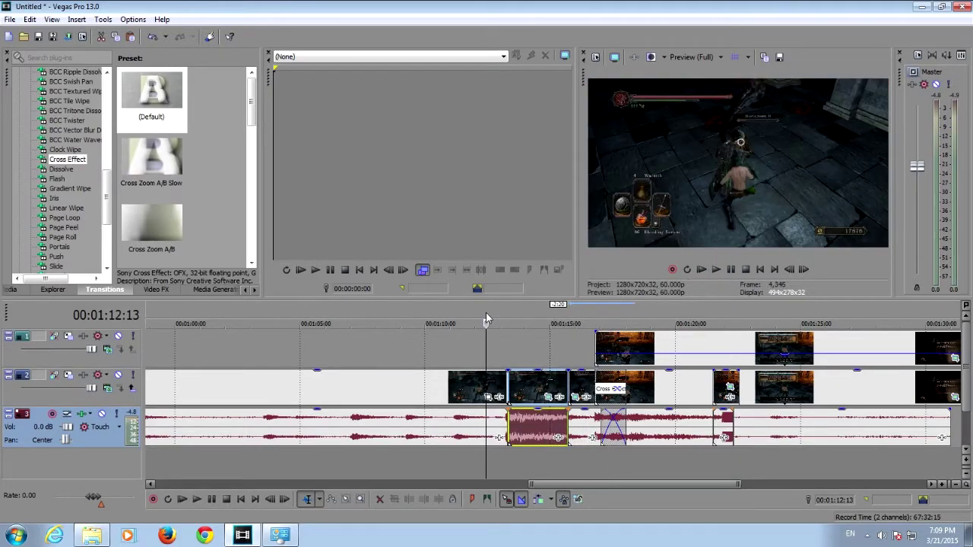
# Step: Move the overlay, the post-kill clip, the clip before it and the slowed event further along the timeline, away from the long opening clip
pyautogui.moveTo(568, 486)
pyautogui.mouseDown()
pyautogui.moveTo(621, 488)
pyautogui.moveTo(575, 501)
pyautogui.mouseUp()
pyautogui.moveTo(606, 347); pyautogui.dragTo(812, 407)
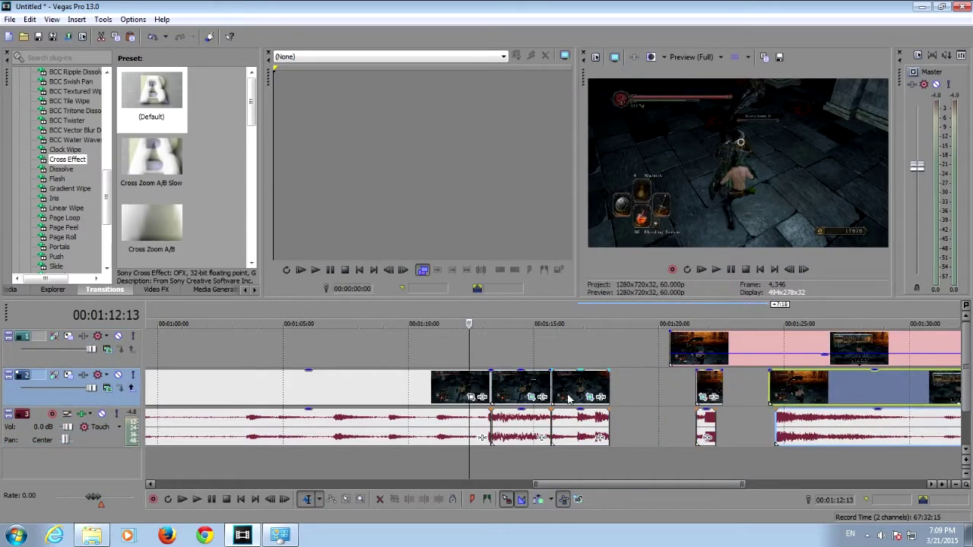
pyautogui.moveTo(567, 386); pyautogui.dragTo(652, 388)
pyautogui.moveTo(517, 384); pyautogui.dragTo(617, 390)
# Step: Place the playhead at 00:00:36:07, insert a new audio track and move the long opening clip's audio onto it
pyautogui.moveTo(558, 490); pyautogui.dragTo(346, 482)
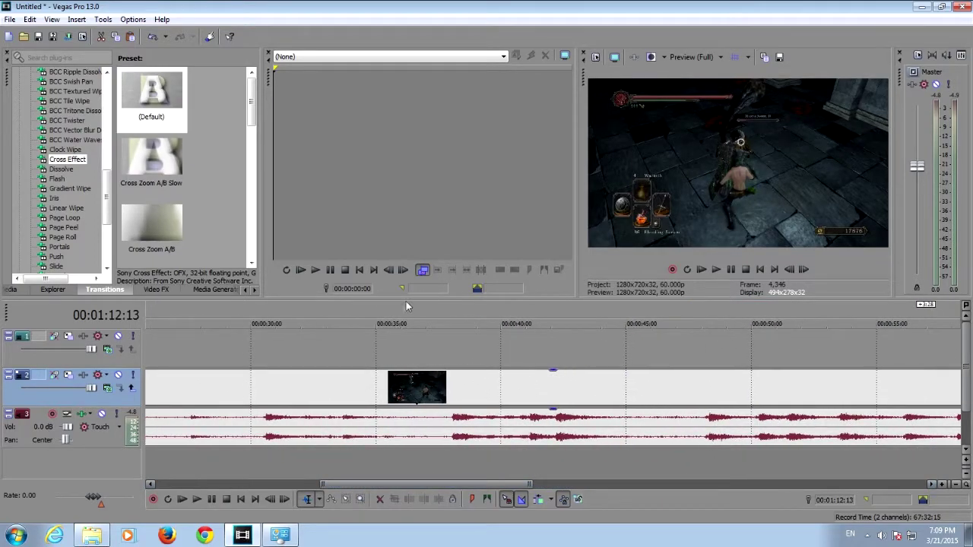
pyautogui.click(407, 306)
pyautogui.moveTo(534, 491); pyautogui.dragTo(783, 485)
pyautogui.rightClick(690, 442)
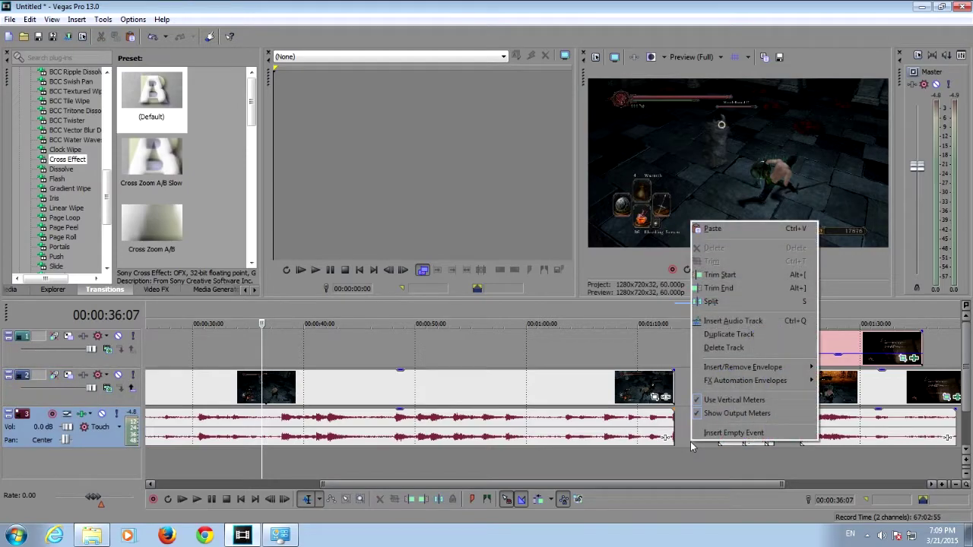
pyautogui.click(729, 333)
pyautogui.click(417, 424)
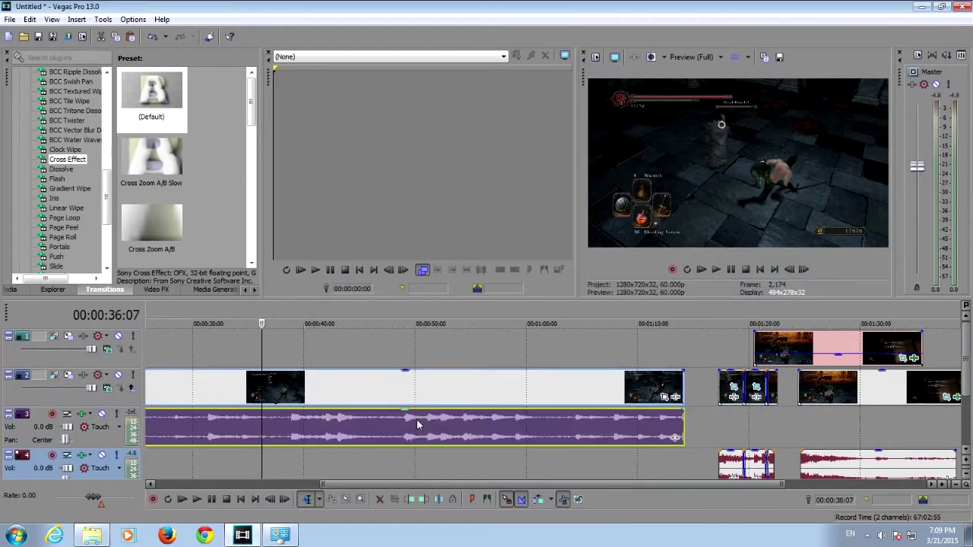
pyautogui.moveTo(380, 487); pyautogui.dragTo(360, 487)
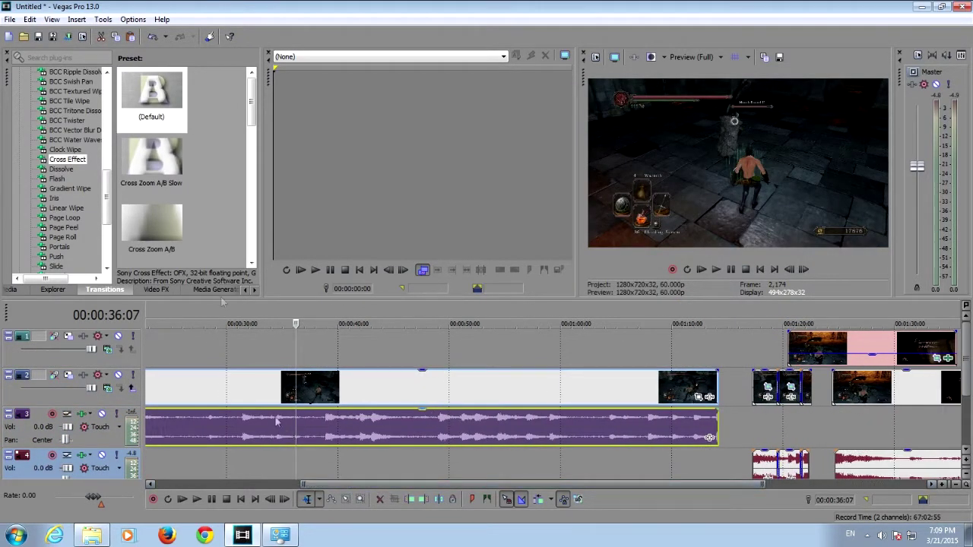
# Step: Open "Tao of Sound's remix of Old-New - 'Modern' Third Movement.mp3" from the Downloads folder into the project
pyautogui.click(24, 36)
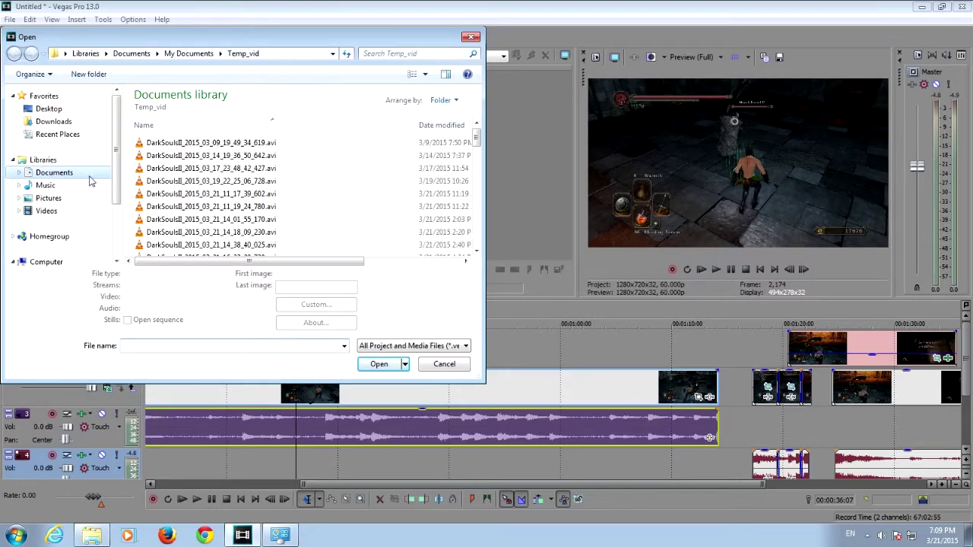
pyautogui.click(55, 122)
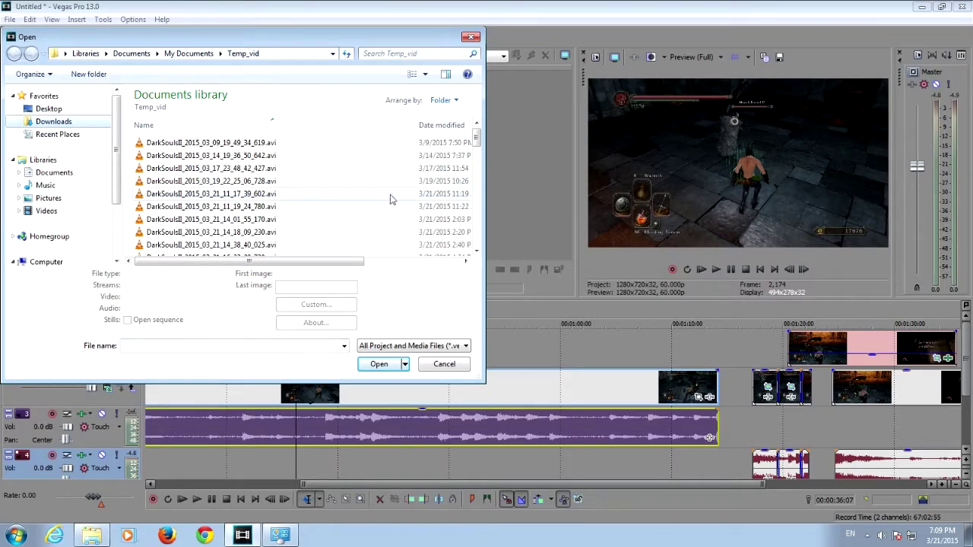
pyautogui.moveTo(477, 105); pyautogui.dragTo(472, 209)
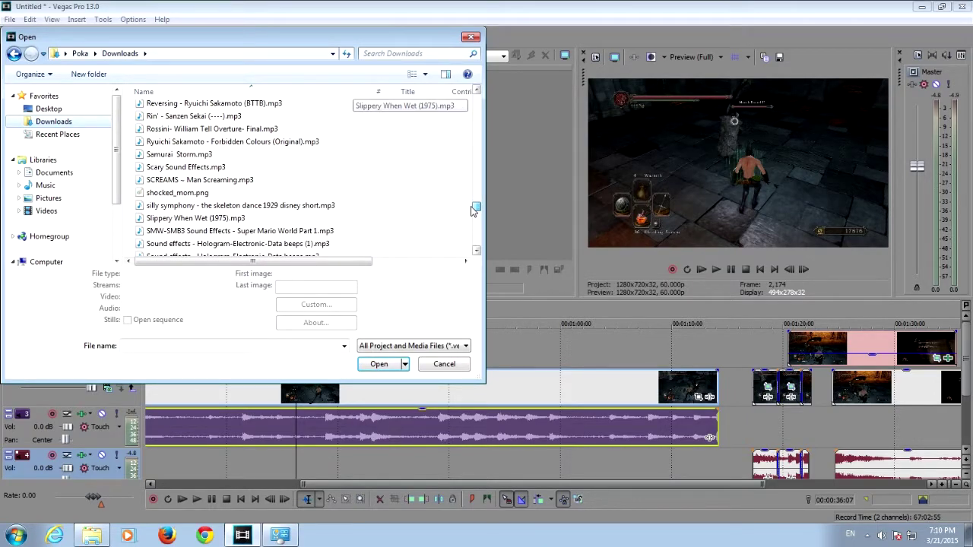
pyautogui.moveTo(475, 210); pyautogui.dragTo(479, 222)
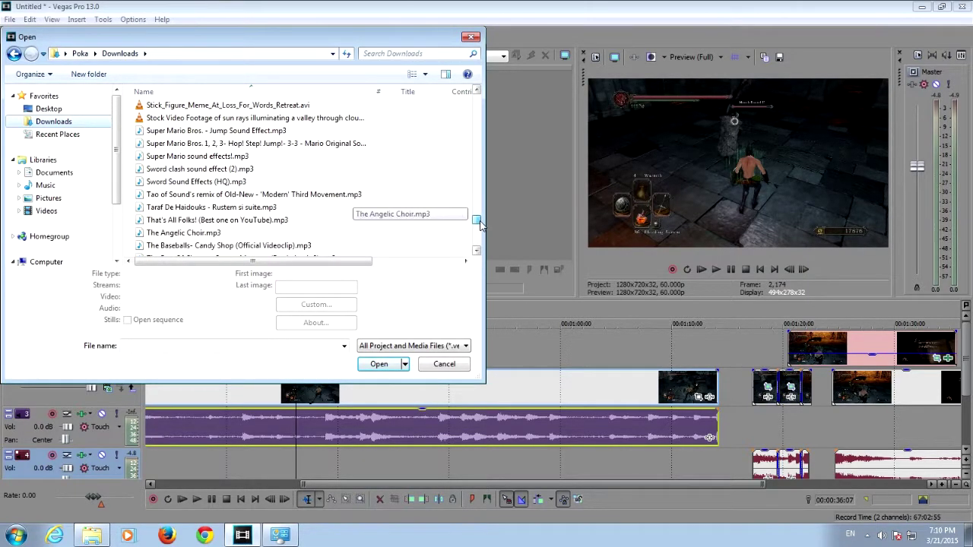
pyautogui.click(335, 196)
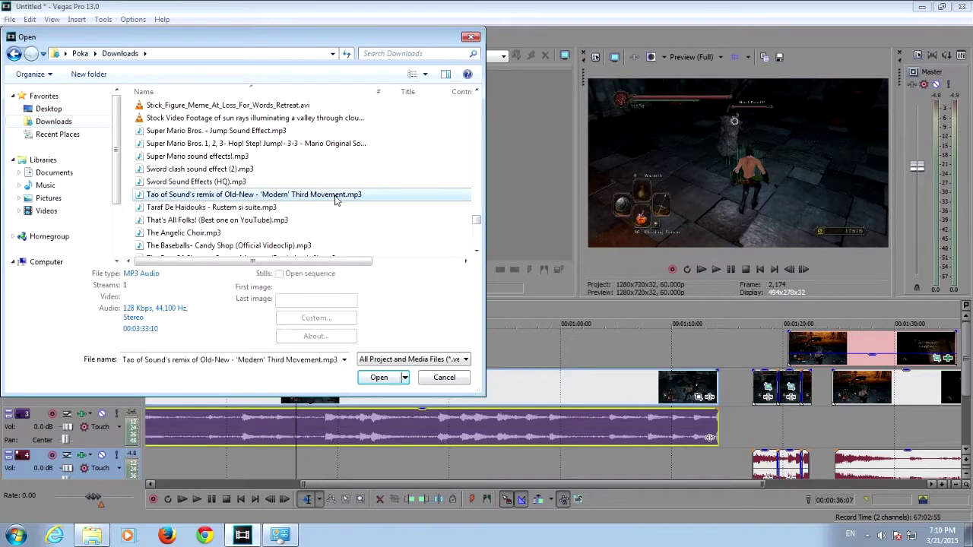
pyautogui.click(378, 378)
# Step: Move the music event to start at about 00:00:27:18 on the lower audio track, and play it back from 00:00:27:22
pyautogui.moveTo(362, 430); pyautogui.dragTo(224, 430)
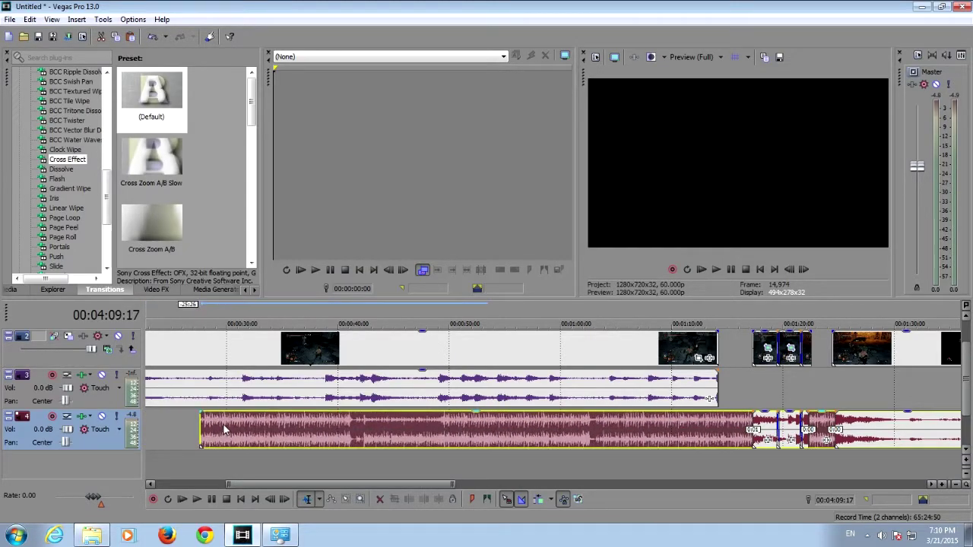
pyautogui.moveTo(453, 485); pyautogui.dragTo(313, 484)
pyautogui.click(303, 311)
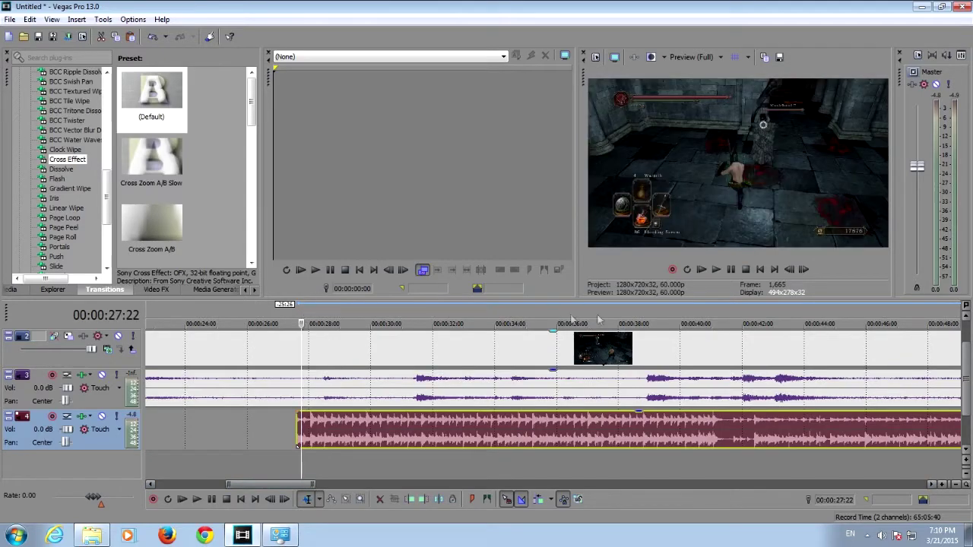
pyautogui.click(715, 269)
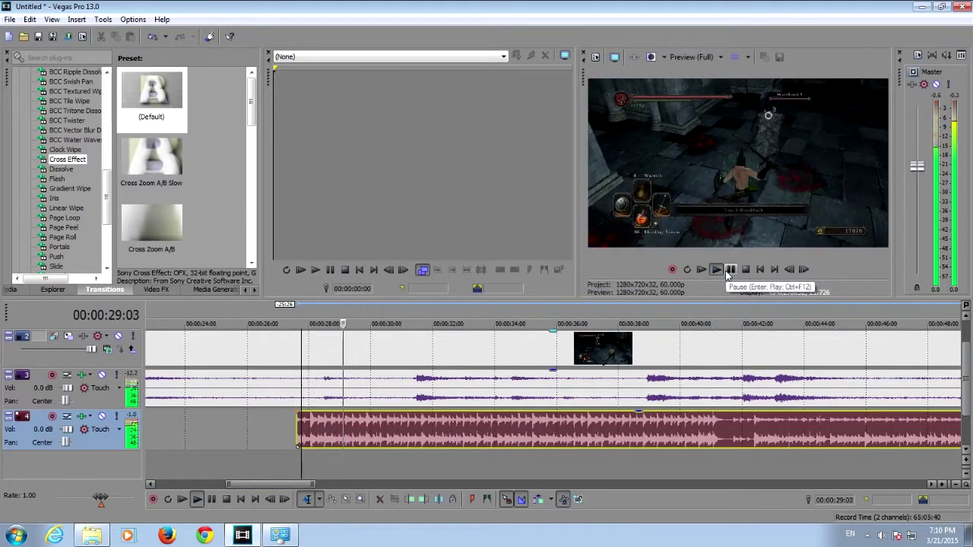
pyautogui.click(729, 271)
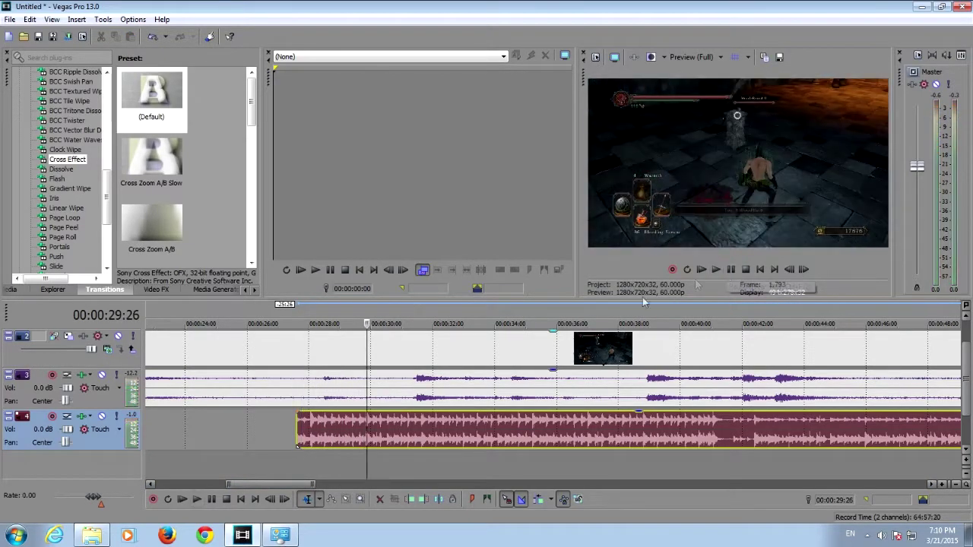
# Step: Locate the music's first strong beat in the waveform and place a marker on it at 00:00:28:01
pyautogui.click(309, 315)
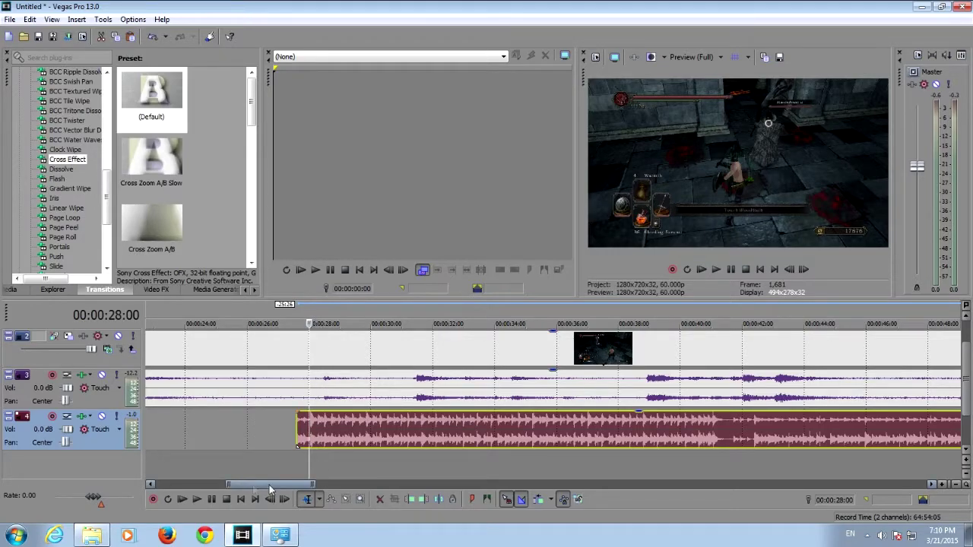
pyautogui.moveTo(229, 487); pyautogui.dragTo(254, 487)
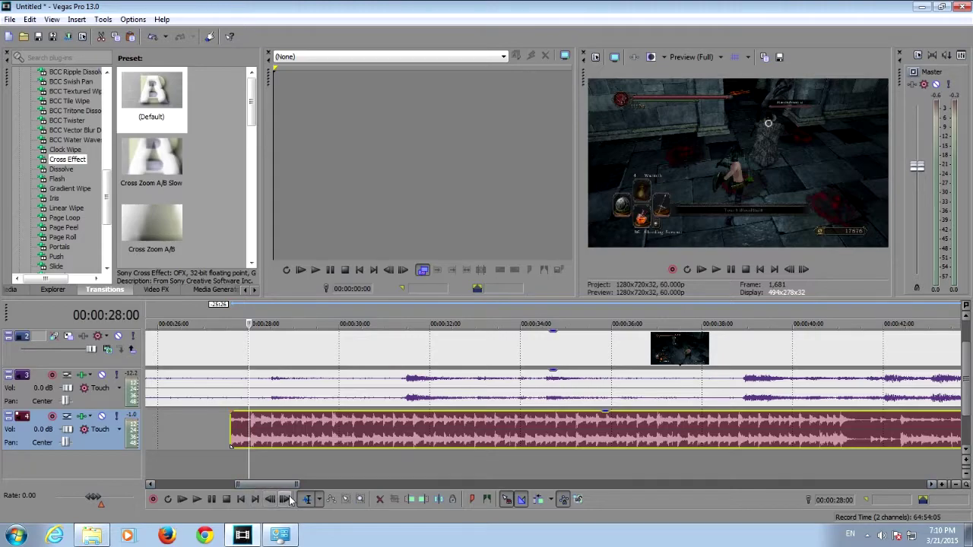
pyautogui.click(288, 497)
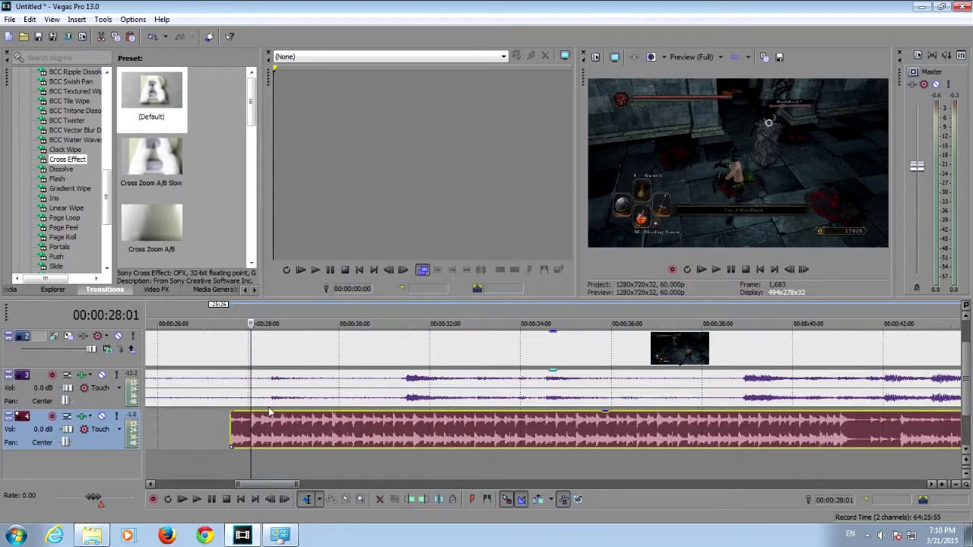
pyautogui.click(261, 317)
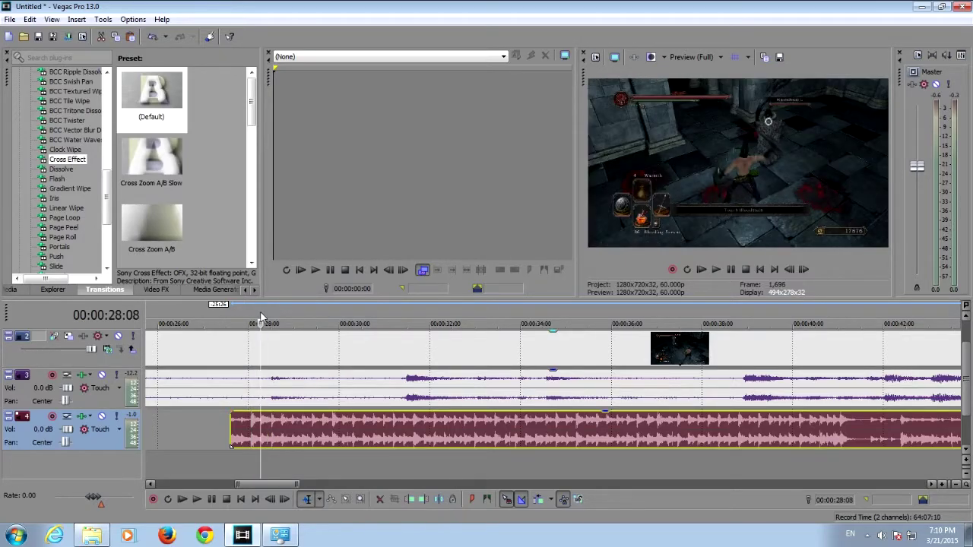
pyautogui.click(271, 315)
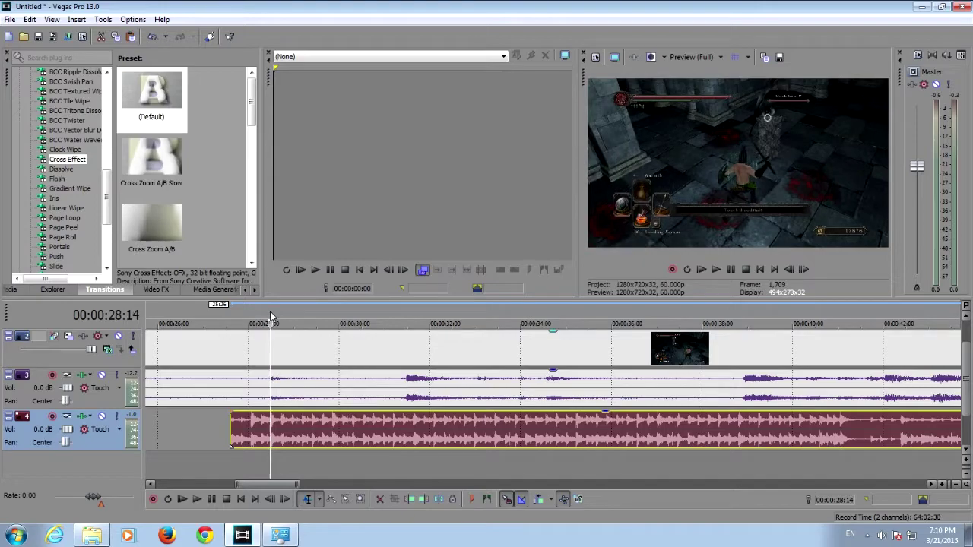
pyautogui.click(253, 315)
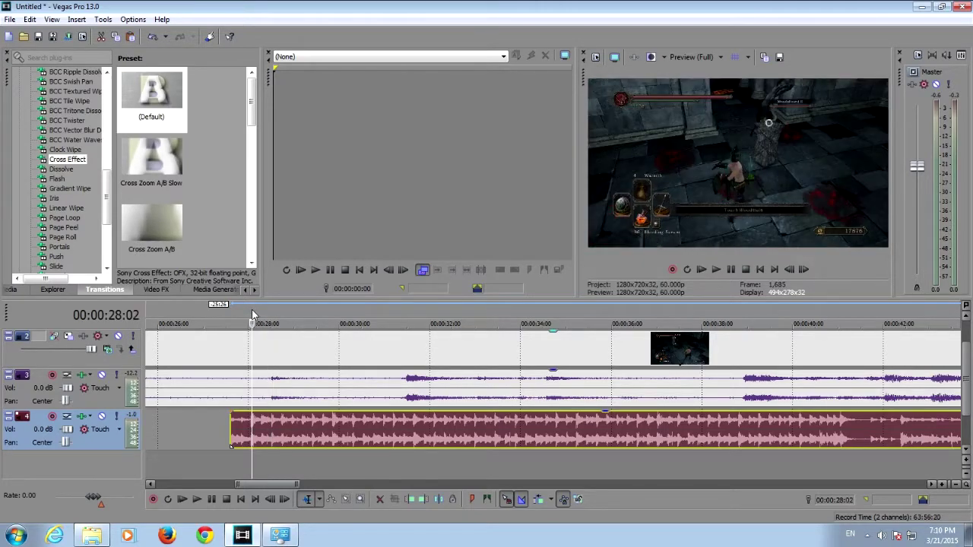
pyautogui.click(250, 310)
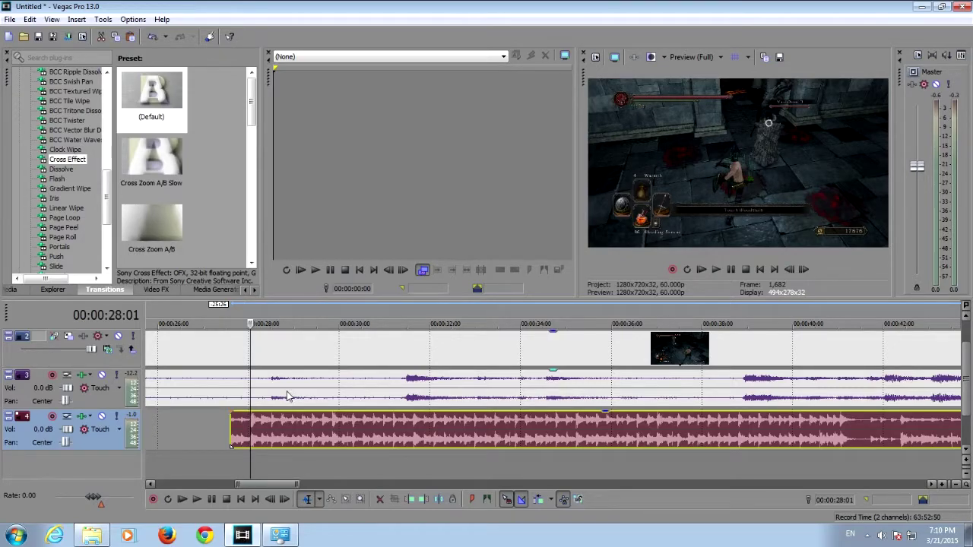
pyautogui.press('m')
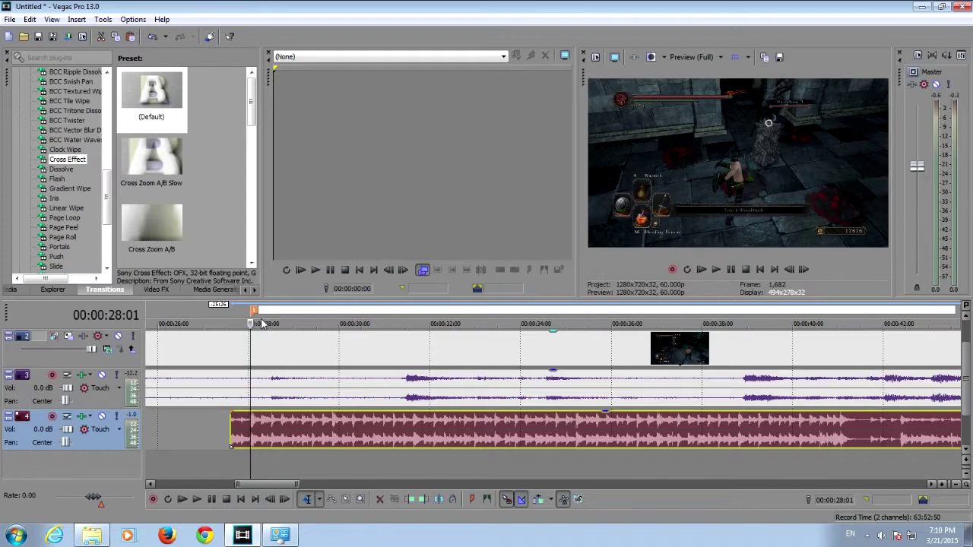
# Step: Add markers on the next three music beats, at 00:00:28:08, 00:00:28:15 and the beat after it
pyautogui.click(260, 323)
pyautogui.press('m')
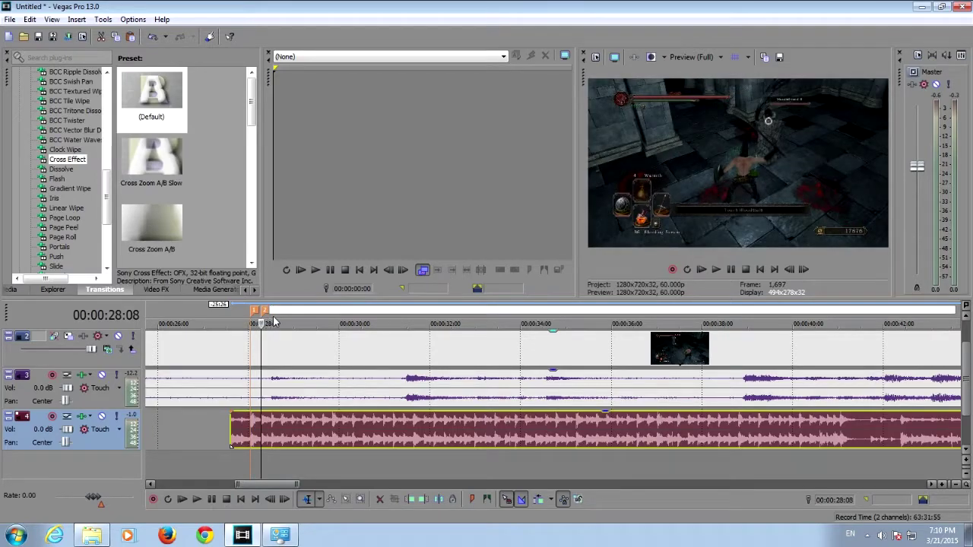
pyautogui.click(274, 322)
pyautogui.click(271, 322)
pyautogui.click(272, 322)
pyautogui.press('m')
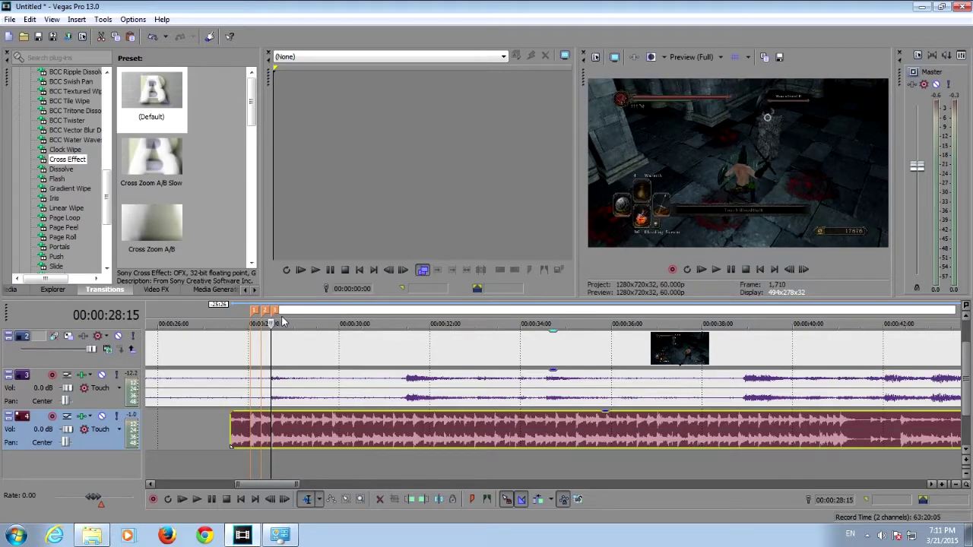
pyautogui.click(281, 322)
pyautogui.press('m')
# Step: Add markers on the following three music beats, at 00:00:28:28, 00:00:29:05 and 00:00:29:12
pyautogui.click(291, 322)
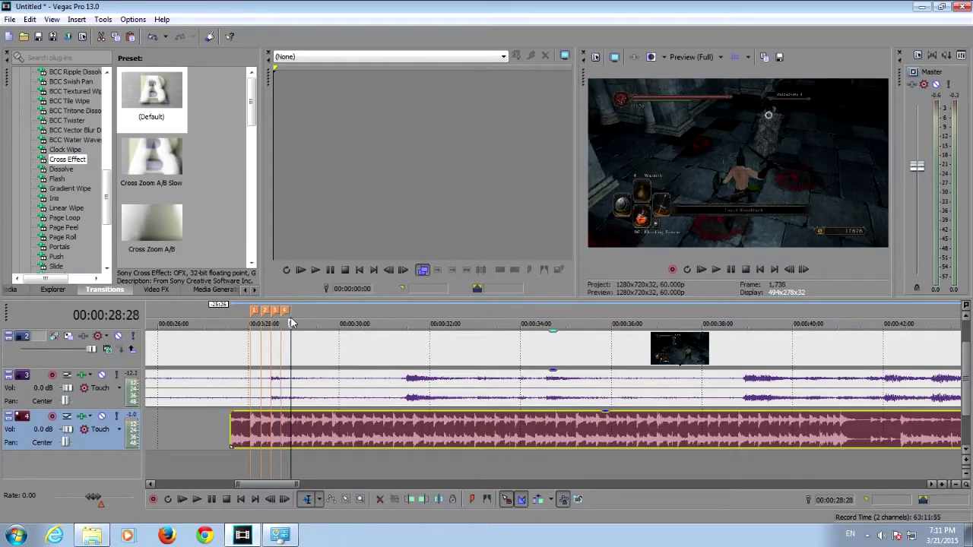
pyautogui.press('m')
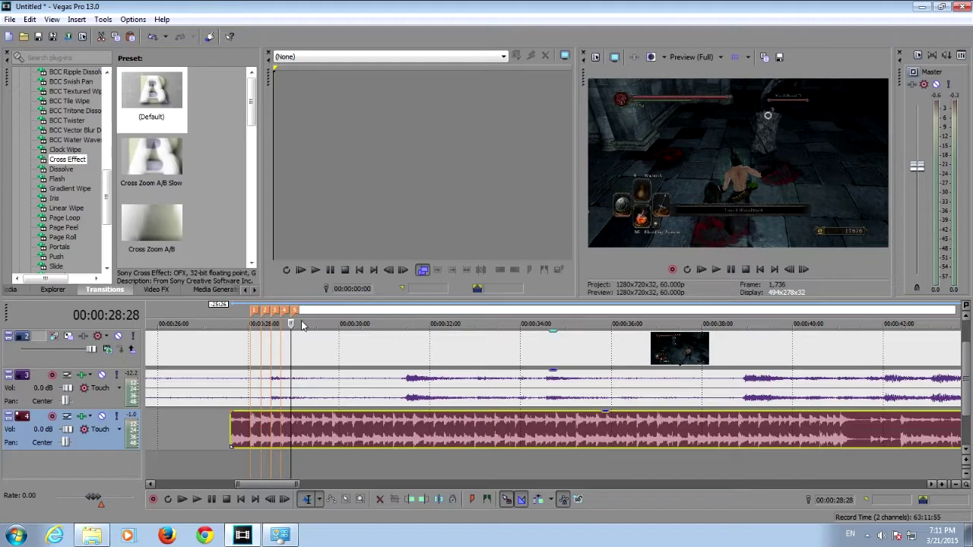
pyautogui.click(303, 322)
pyautogui.click(302, 323)
pyautogui.press('m')
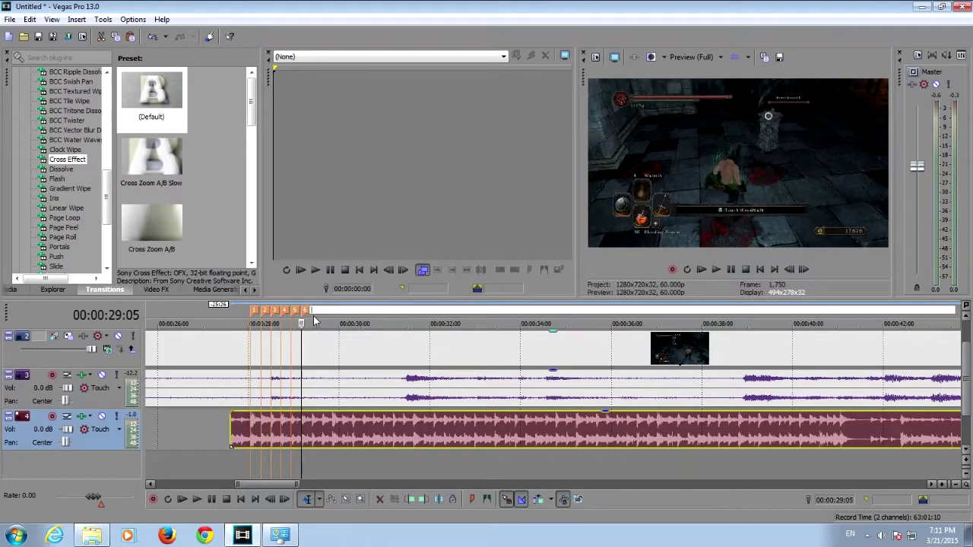
pyautogui.click(314, 322)
pyautogui.click(312, 322)
pyautogui.press('m')
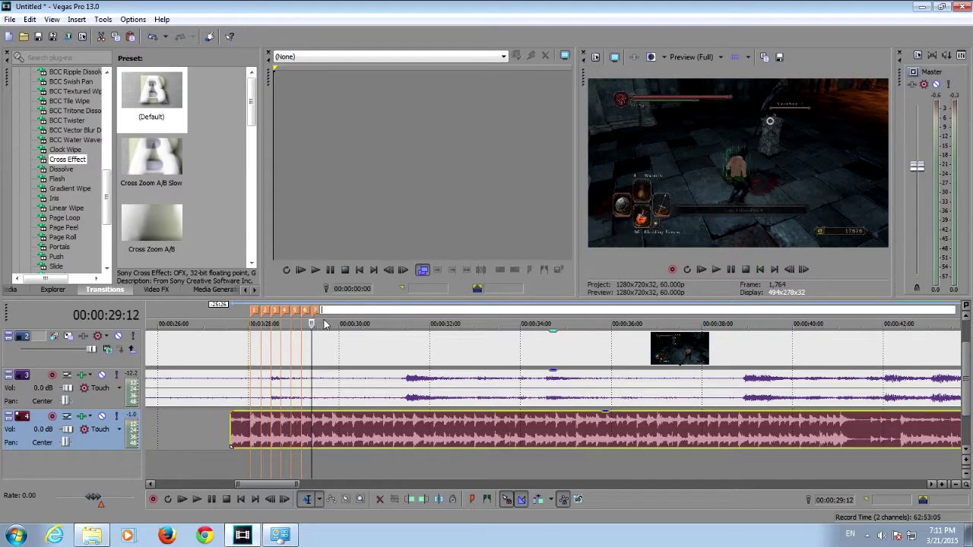
# Step: Add markers on the next three music beats, at 00:00:29:18, 00:00:29:26 and 00:00:30:02
pyautogui.click(324, 322)
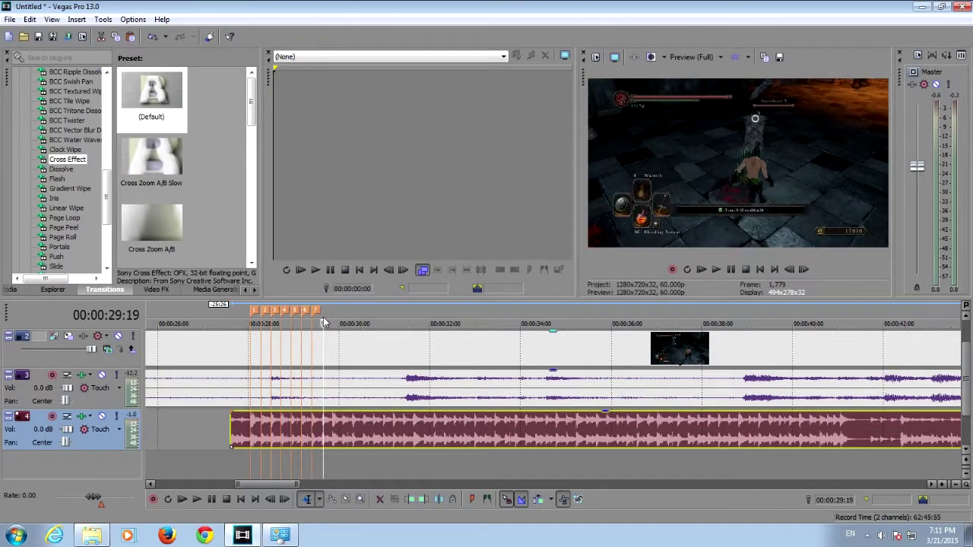
pyautogui.click(322, 323)
pyautogui.press('m')
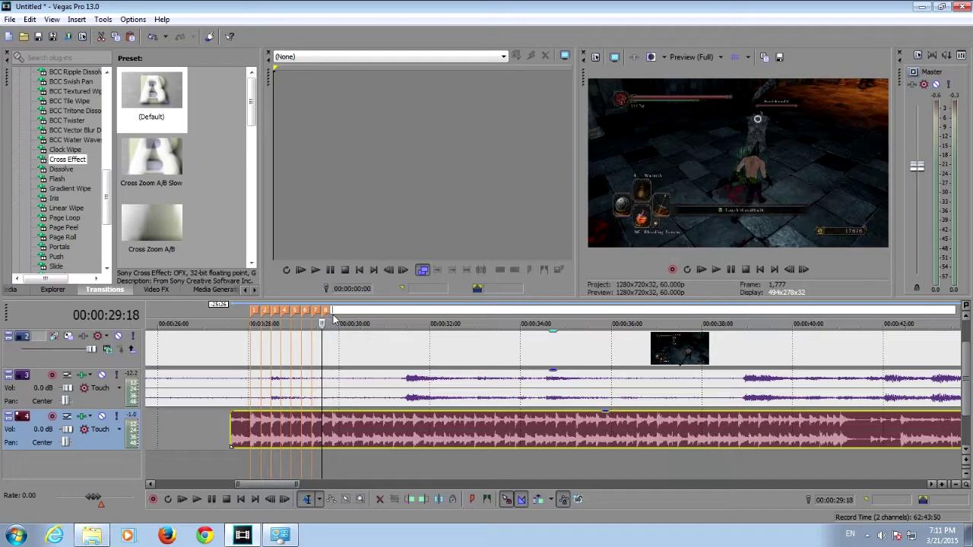
pyautogui.click(333, 323)
pyautogui.press('m')
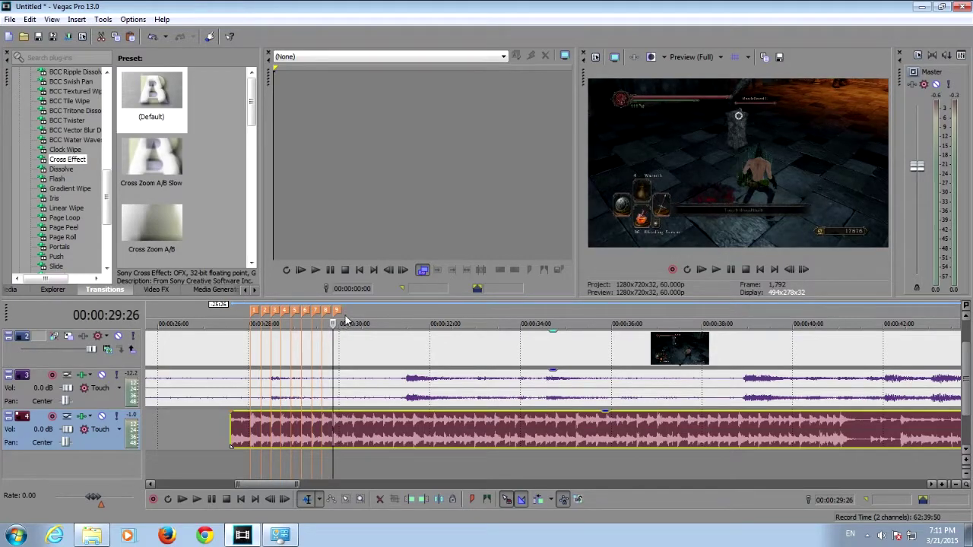
pyautogui.click(344, 323)
pyautogui.click(342, 322)
pyautogui.press('m')
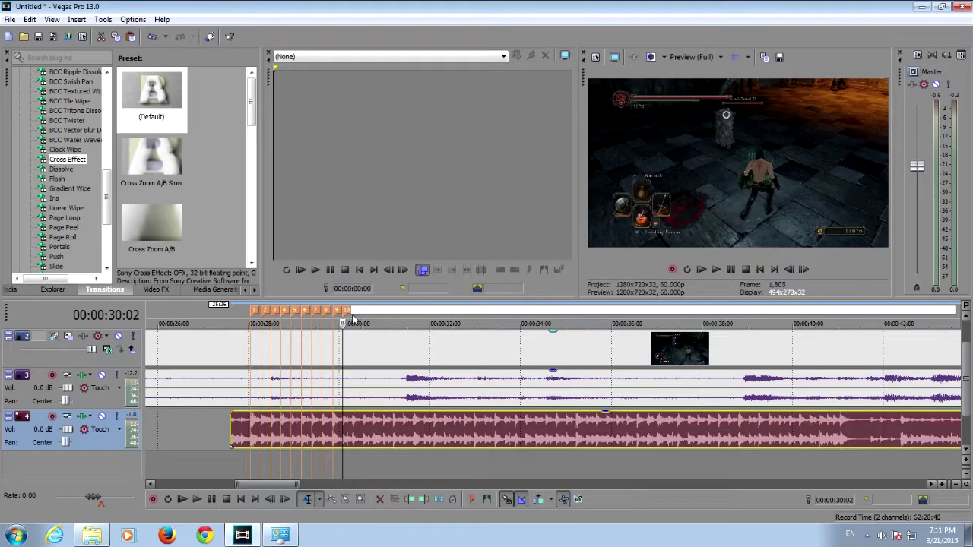
# Step: Add markers on the following four music beats, at 00:00:30:09, 00:00:30:16, 00:00:30:22 and 00:00:30:29
pyautogui.click(354, 323)
pyautogui.press('m')
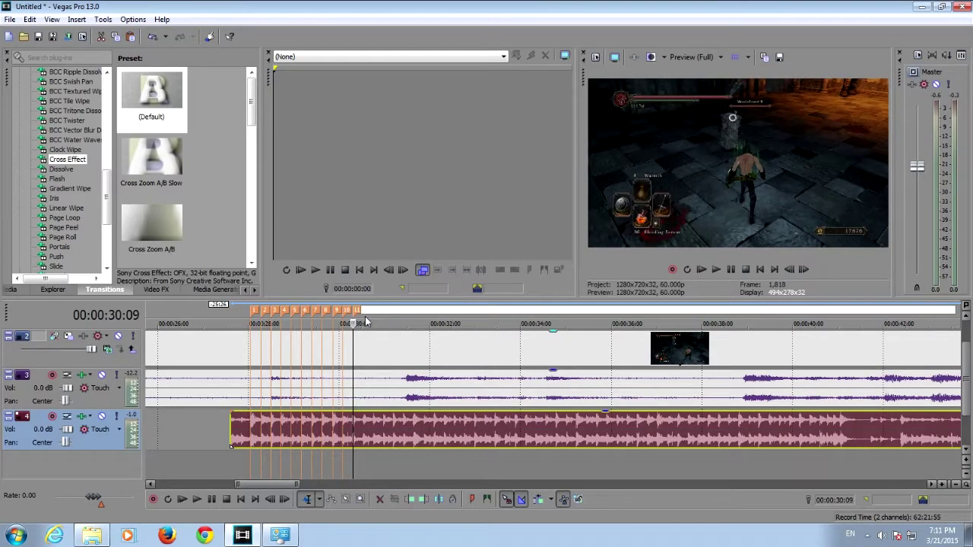
pyautogui.click(366, 323)
pyautogui.click(364, 322)
pyautogui.press('m')
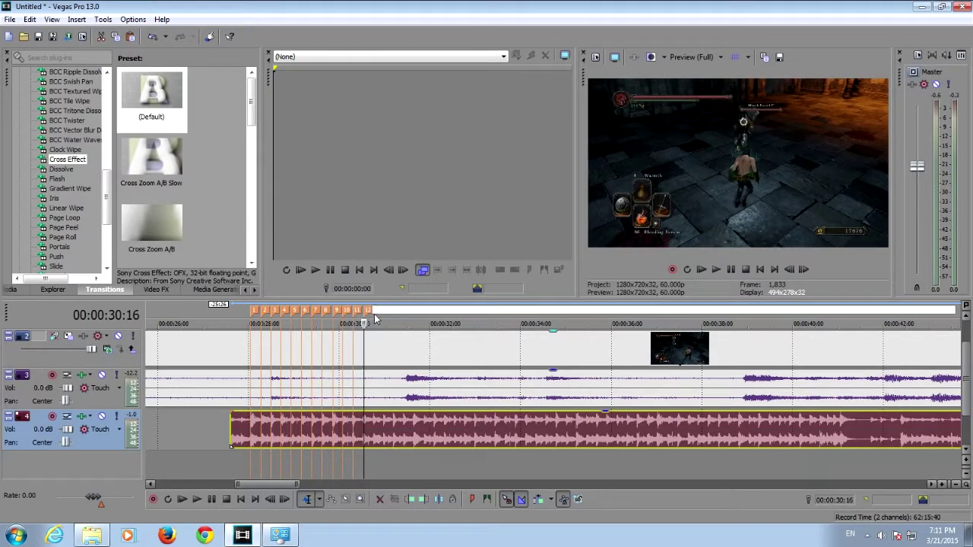
pyautogui.click(374, 322)
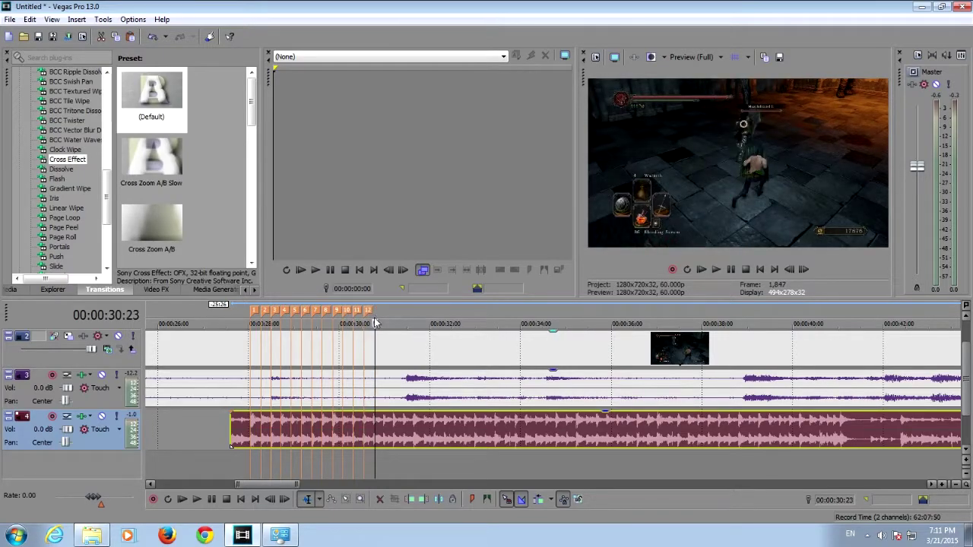
pyautogui.click(373, 322)
pyautogui.press('m')
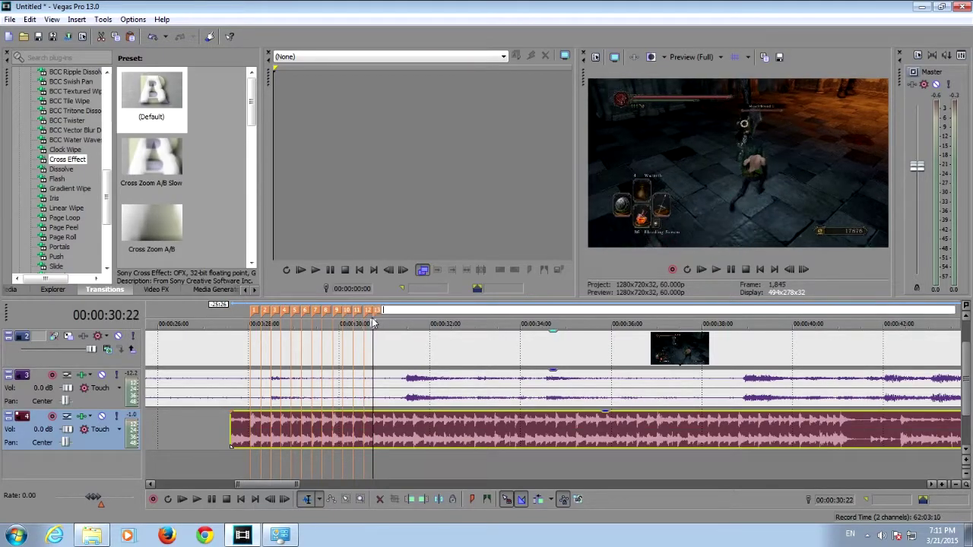
pyautogui.click(383, 322)
pyautogui.press('m')
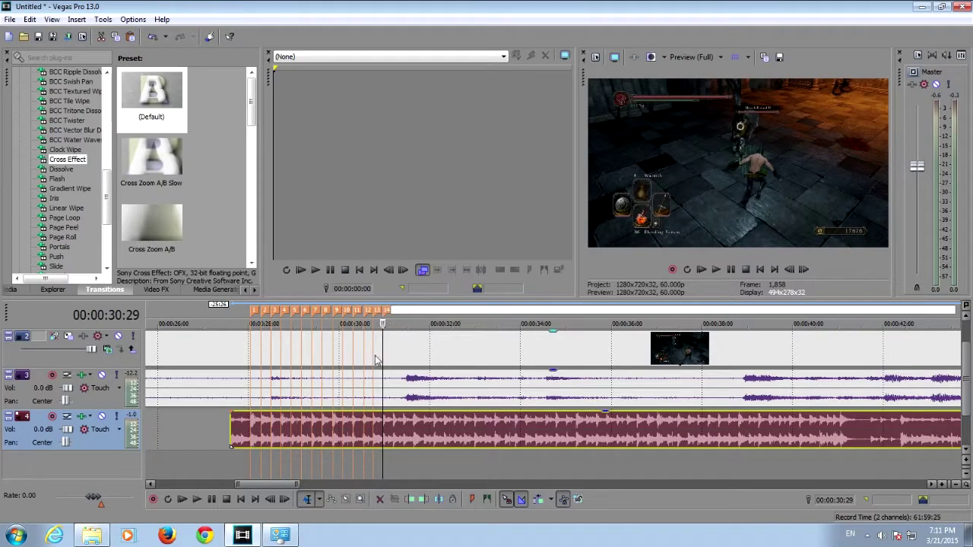
# Step: Split the gameplay video and its grouped audio at each of the first seven beat markers, from 00:00:28:01 to 00:00:29:12
pyautogui.click(253, 356)
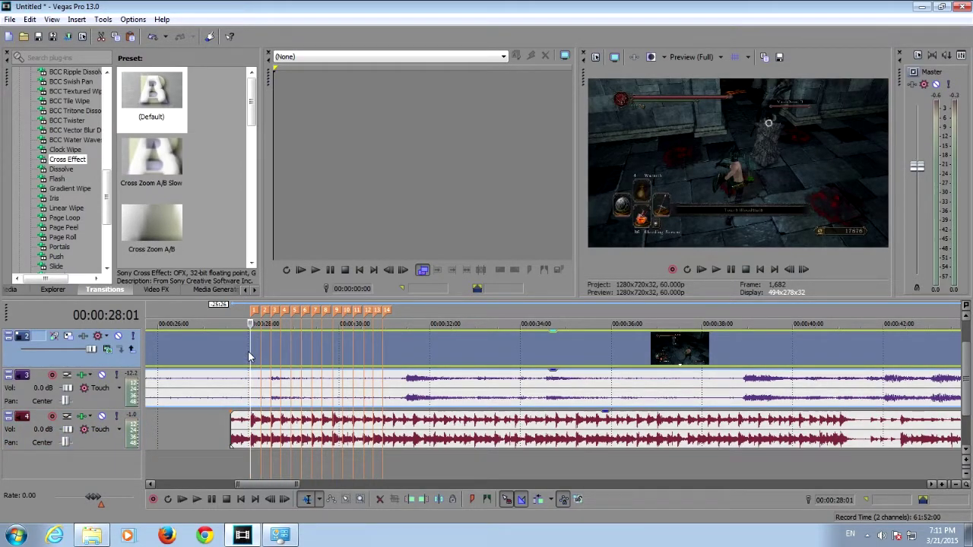
pyautogui.press('s')
pyautogui.click(261, 355)
pyautogui.press('s')
pyautogui.click(270, 355)
pyautogui.press('s')
pyautogui.click(280, 355)
pyautogui.press('s')
pyautogui.click(290, 357)
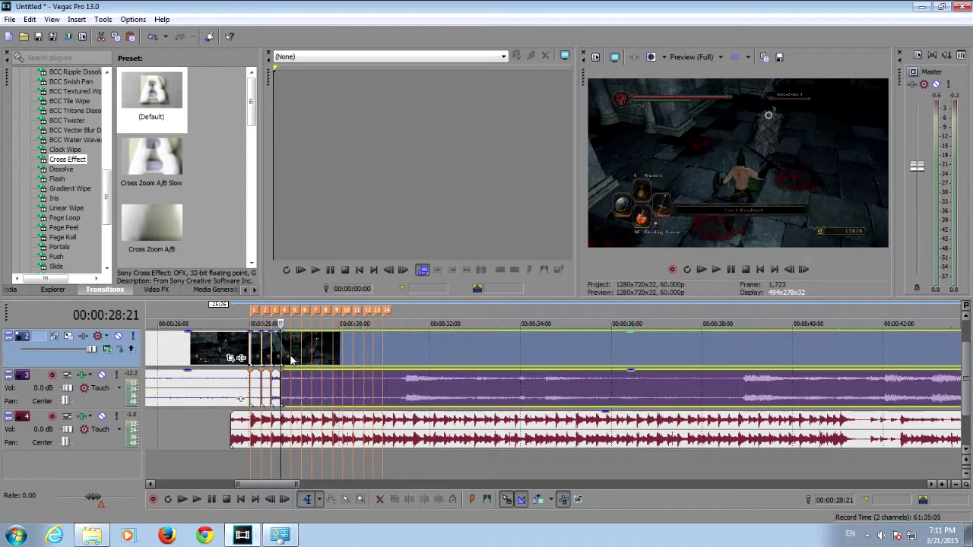
pyautogui.press('s')
pyautogui.click(300, 362)
pyautogui.press('s')
pyautogui.click(311, 362)
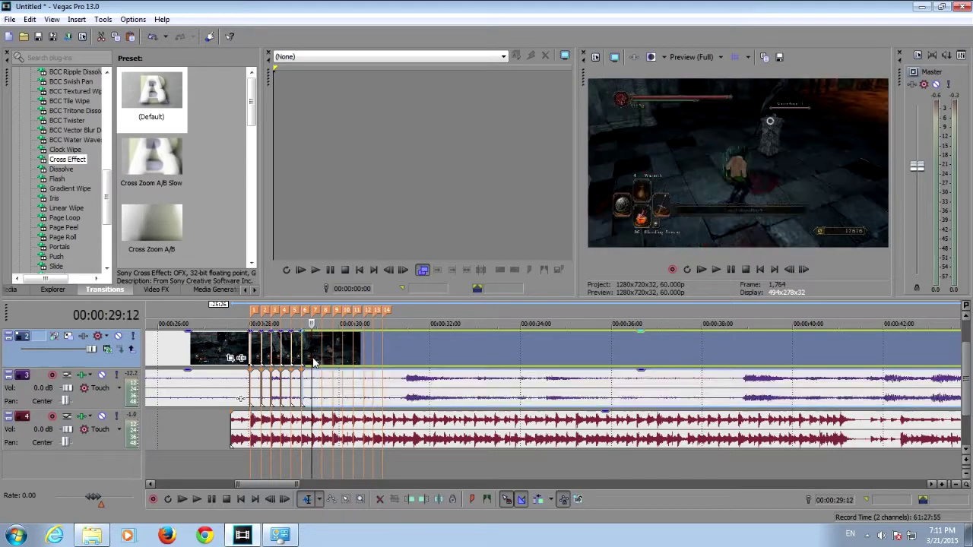
pyautogui.press('s')
# Step: Split the gameplay video and its audio at the remaining seven beat markers, 8 through 14
pyautogui.click(321, 364)
pyautogui.press('s')
pyautogui.click(332, 362)
pyautogui.press('s')
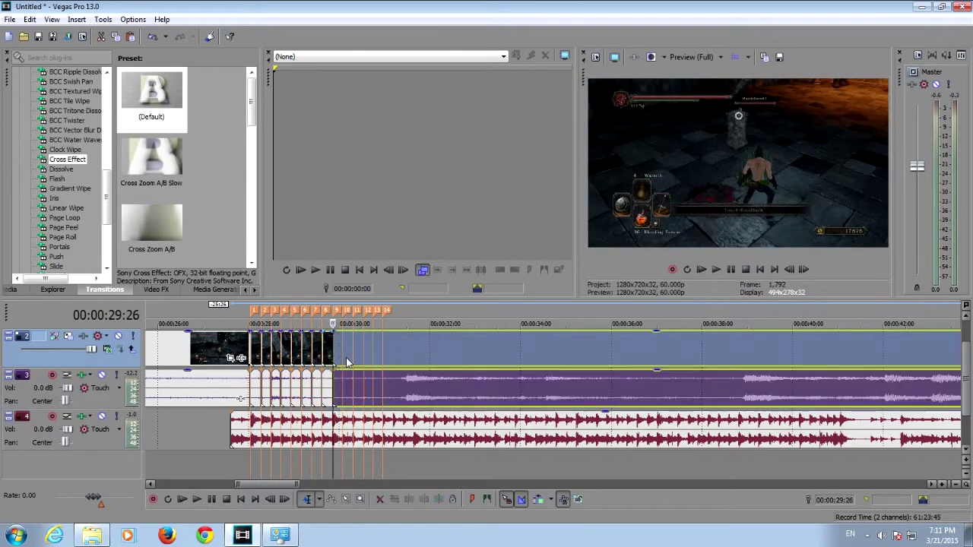
pyautogui.click(343, 362)
pyautogui.press('s')
pyautogui.click(354, 363)
pyautogui.press('s')
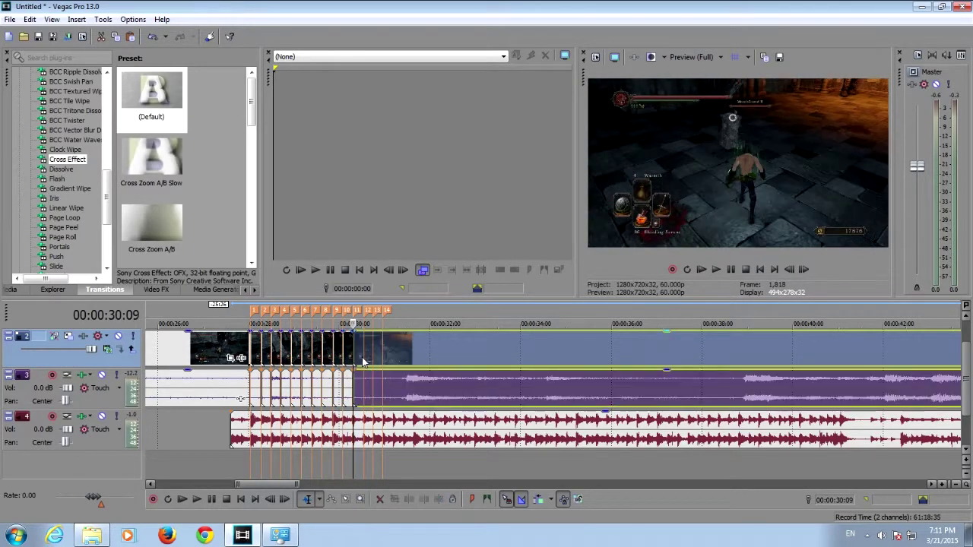
pyautogui.click(365, 363)
pyautogui.press('s')
pyautogui.click(375, 362)
pyautogui.press('s')
pyautogui.click(385, 363)
pyautogui.press('s')
# Step: In Pan/Crop for the event at marker 1, shrink the crop width to about 1,174 on its first frame and 1,236 on the second
pyautogui.moveTo(299, 484); pyautogui.dragTo(244, 485)
pyautogui.click(388, 310)
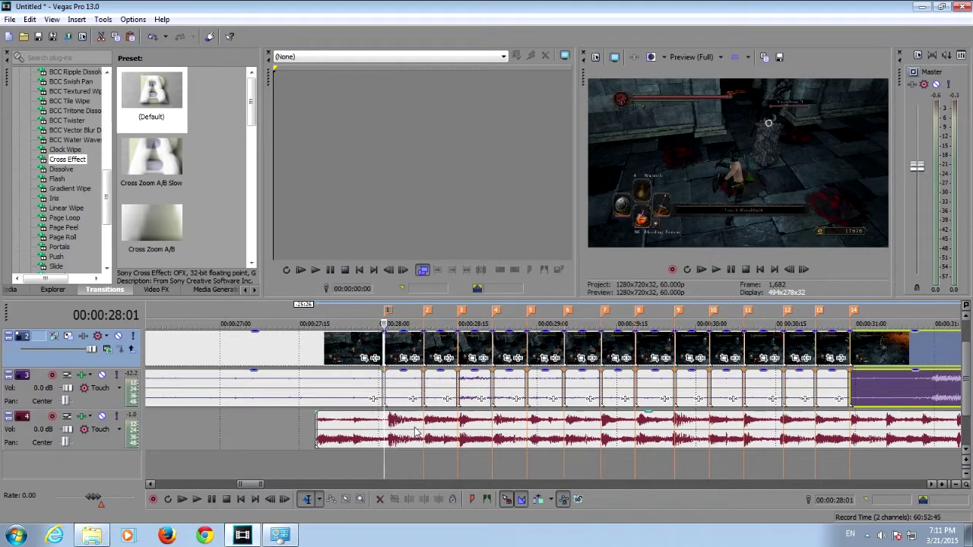
pyautogui.click(403, 359)
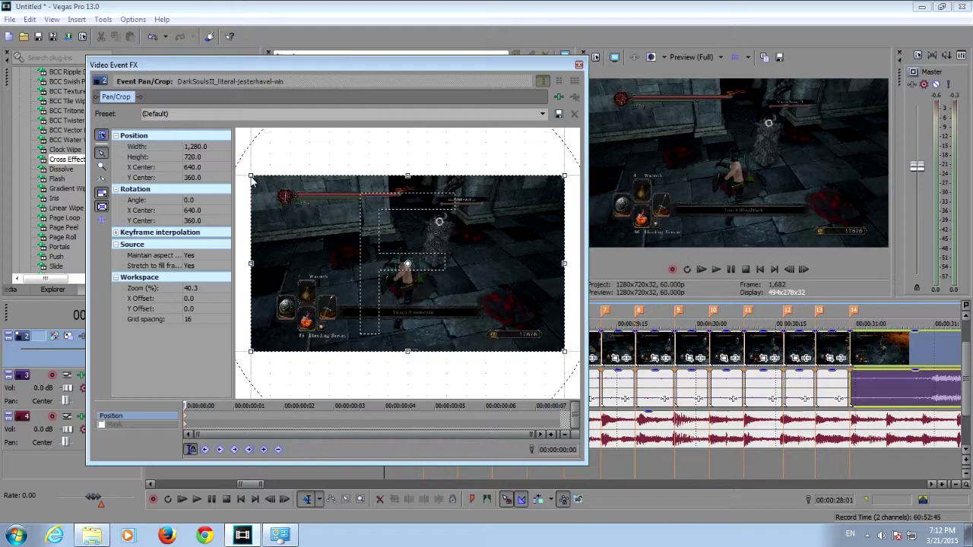
pyautogui.moveTo(251, 178); pyautogui.dragTo(264, 183)
pyautogui.click(286, 500)
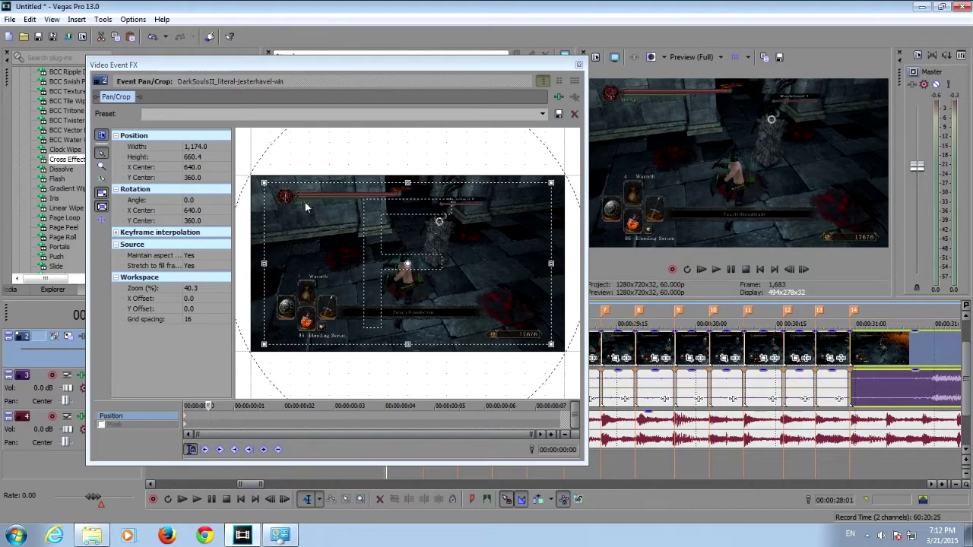
pyautogui.moveTo(264, 184); pyautogui.dragTo(253, 181)
# Step: Keyframe the crop width to about 1,201 on the third frame and 1,281 on the fourth, and close the Pan/Crop window
pyautogui.click(284, 499)
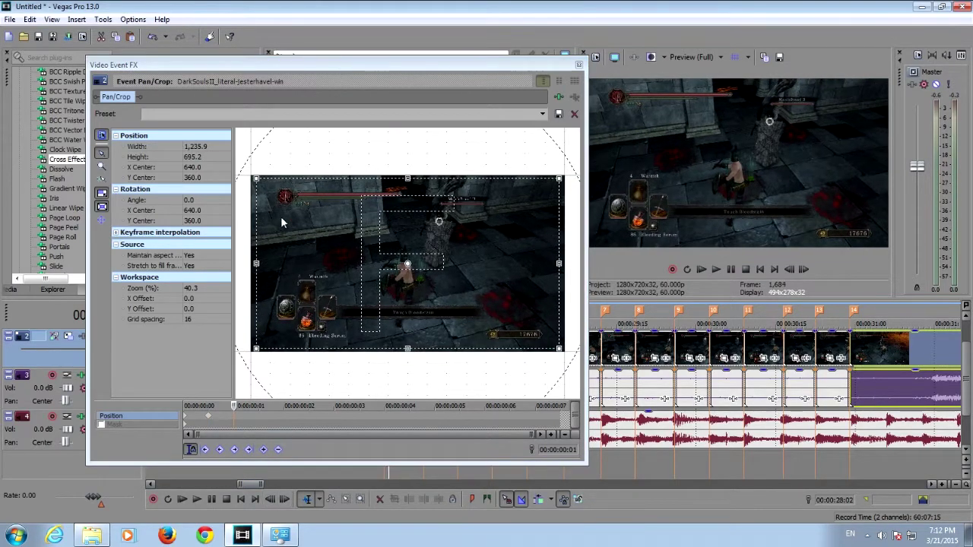
pyautogui.moveTo(259, 183); pyautogui.dragTo(263, 188)
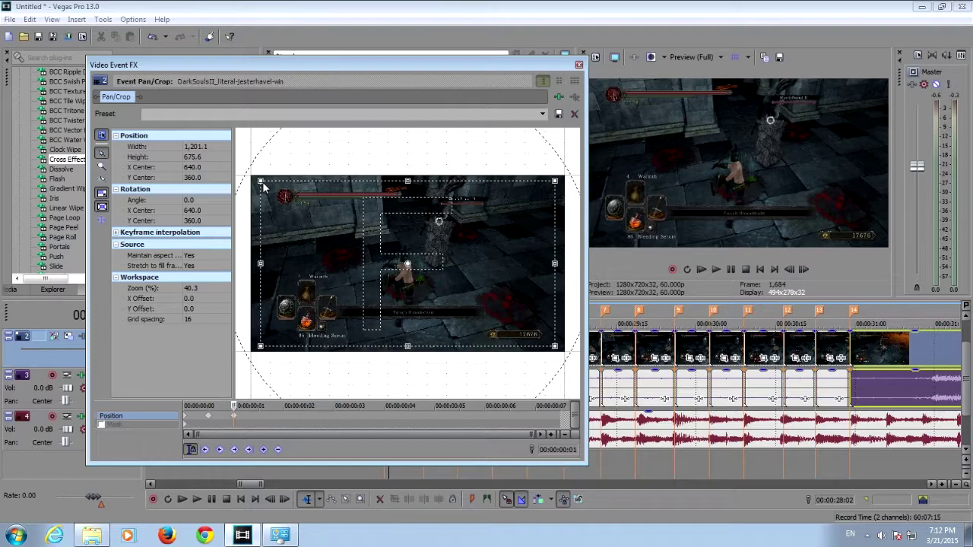
pyautogui.click(285, 499)
pyautogui.moveTo(262, 183); pyautogui.dragTo(253, 181)
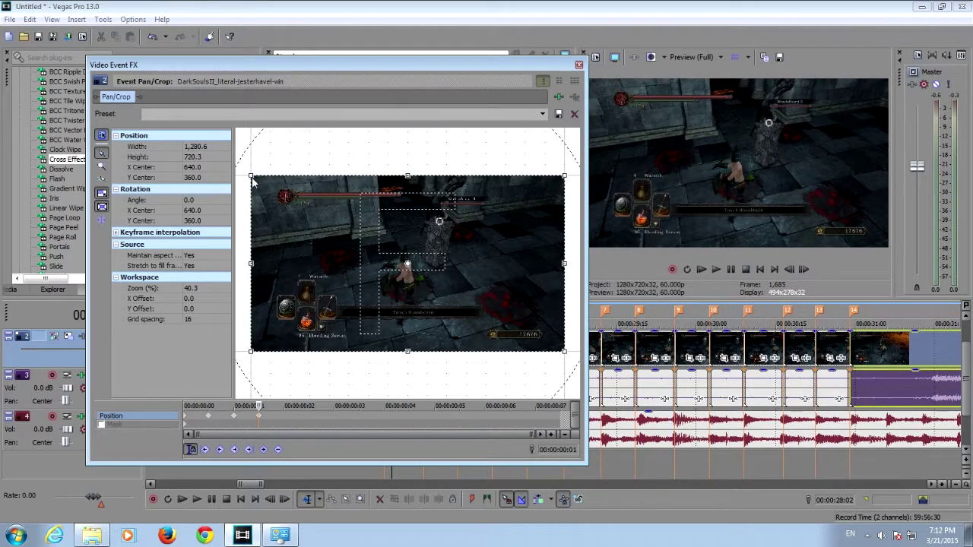
pyautogui.click(579, 65)
# Step: Play back the footage from just before marker 1 to check the zoom shake against the beat
pyautogui.click(335, 310)
pyautogui.click(715, 269)
pyautogui.click(731, 269)
# Step: Examine the zoom shake frame by frame across marker 1, starting just before the cut and going through it twice
pyautogui.click(363, 308)
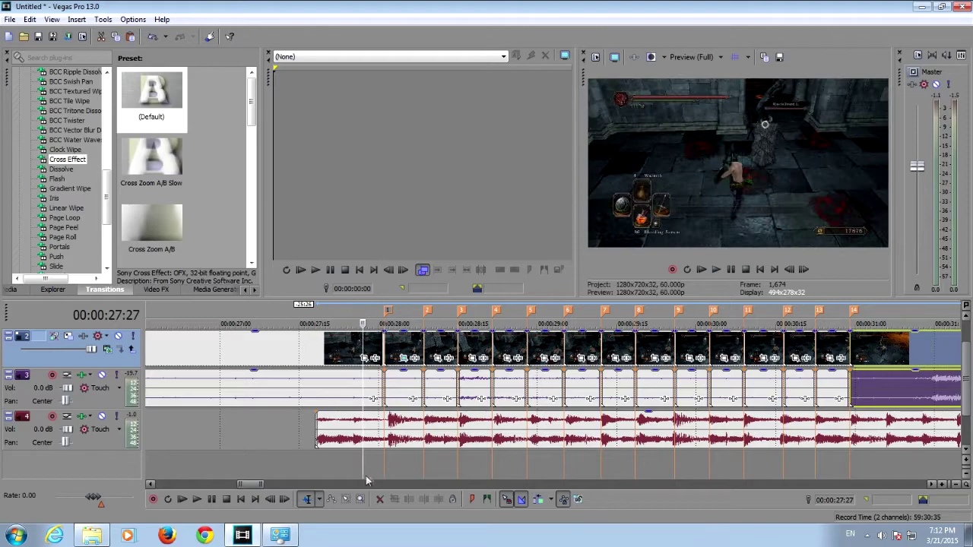
pyautogui.click(285, 500)
pyautogui.click(285, 499)
pyautogui.click(285, 500)
pyautogui.click(285, 499)
pyautogui.click(285, 499)
pyautogui.click(285, 499)
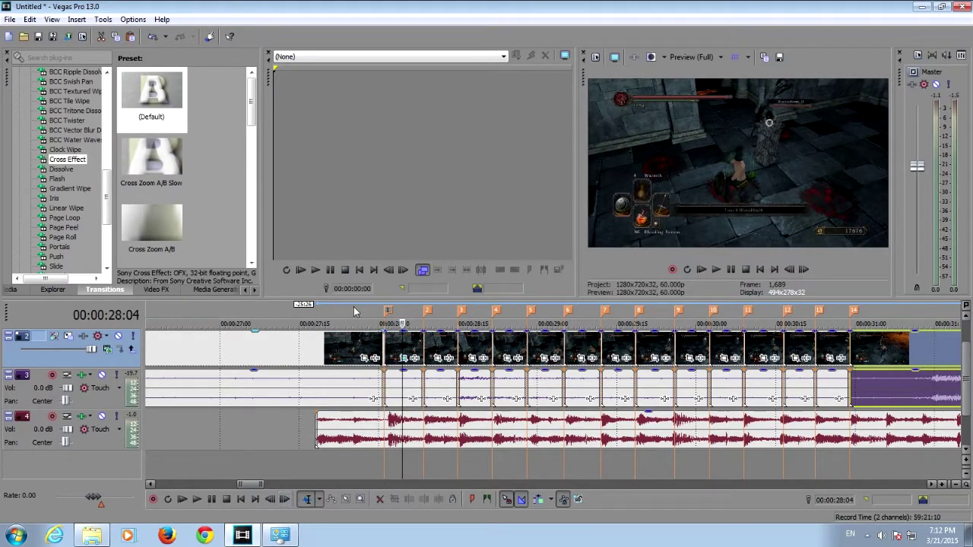
pyautogui.click(354, 312)
pyautogui.click(285, 499)
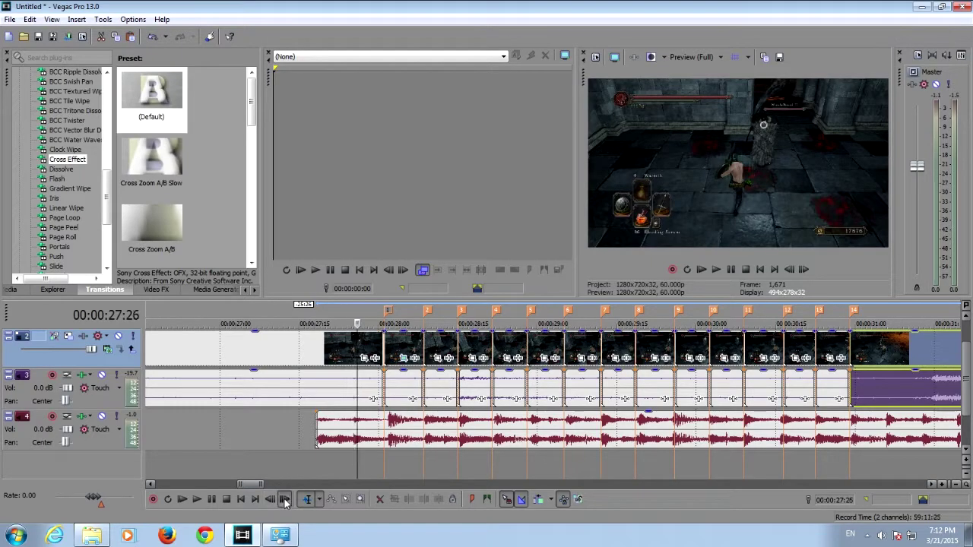
pyautogui.click(285, 500)
pyautogui.click(285, 499)
pyautogui.click(285, 499)
pyautogui.click(285, 500)
pyautogui.click(285, 499)
pyautogui.click(285, 499)
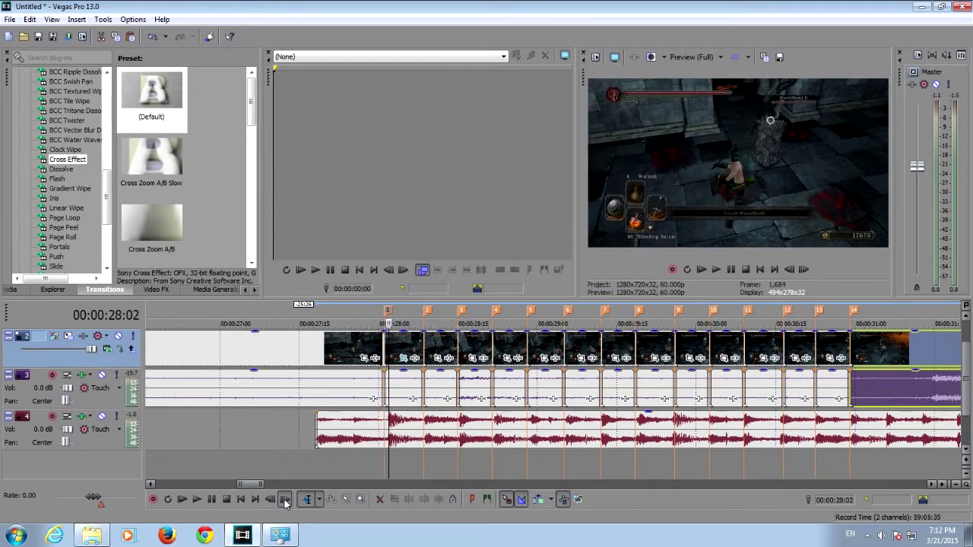
pyautogui.click(285, 500)
pyautogui.click(286, 500)
pyautogui.click(369, 311)
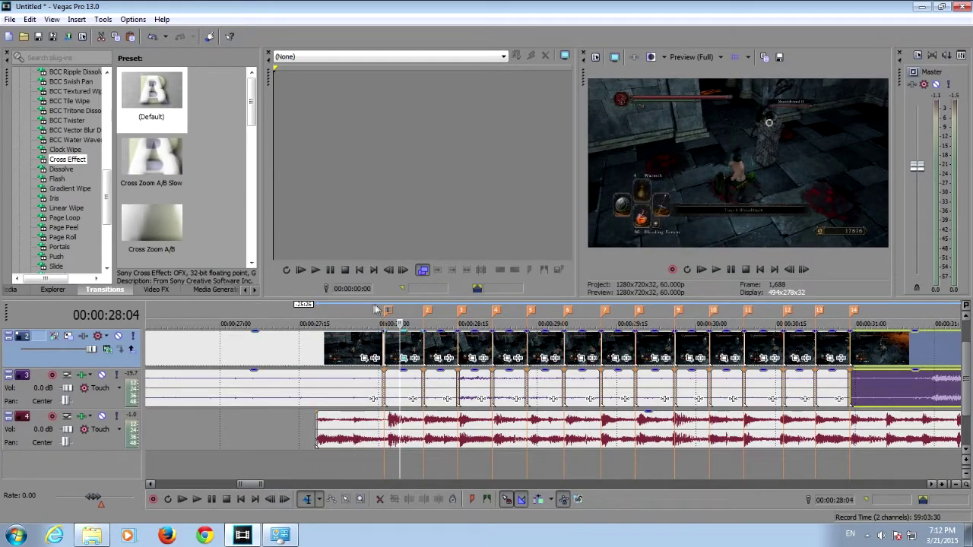
# Step: Copy the video event between markers 1 and 2 and paste its event attributes onto the twelve video events between markers 2 and 14
pyautogui.rightClick(400, 351)
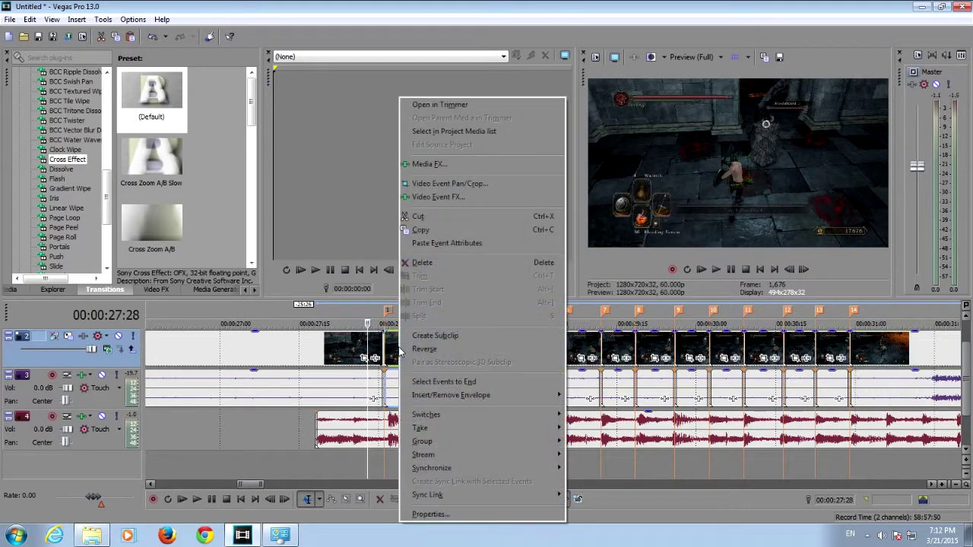
pyautogui.click(441, 230)
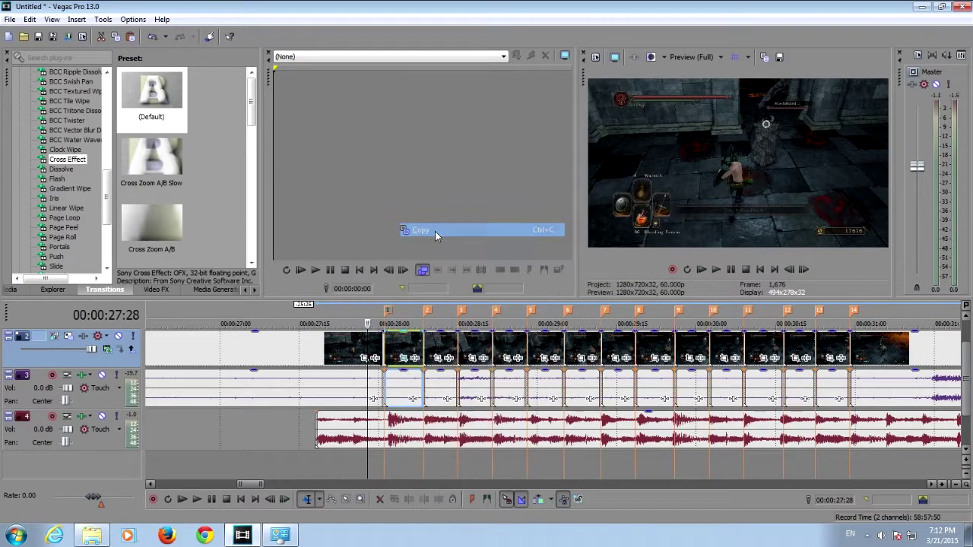
pyautogui.click(439, 345)
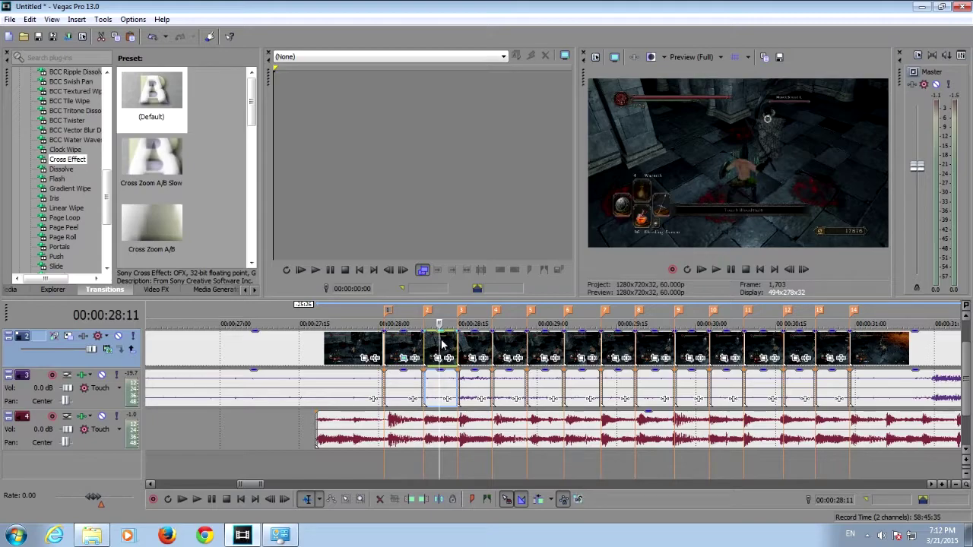
pyautogui.keyDown('ctrl'); pyautogui.click(478, 350); pyautogui.keyUp('ctrl')
pyautogui.keyDown('ctrl'); pyautogui.click(515, 344); pyautogui.keyUp('ctrl')
pyautogui.keyDown('ctrl'); pyautogui.click(543, 346); pyautogui.keyUp('ctrl')
pyautogui.keyDown('ctrl'); pyautogui.click(579, 346); pyautogui.keyUp('ctrl')
pyautogui.keyDown('ctrl'); pyautogui.click(623, 348); pyautogui.keyUp('ctrl')
pyautogui.keyDown('ctrl'); pyautogui.click(658, 348); pyautogui.keyUp('ctrl')
pyautogui.keyDown('ctrl'); pyautogui.click(690, 345); pyautogui.keyUp('ctrl')
pyautogui.keyDown('ctrl'); pyautogui.click(724, 347); pyautogui.keyUp('ctrl')
pyautogui.keyDown('ctrl'); pyautogui.click(769, 352); pyautogui.keyUp('ctrl')
pyautogui.keyDown('ctrl'); pyautogui.click(812, 350); pyautogui.keyUp('ctrl')
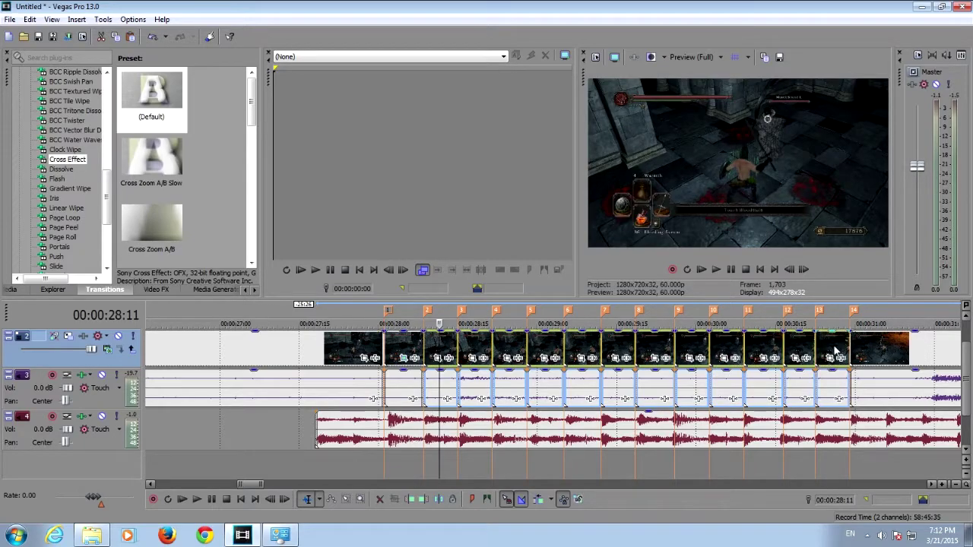
pyautogui.rightClick(834, 351)
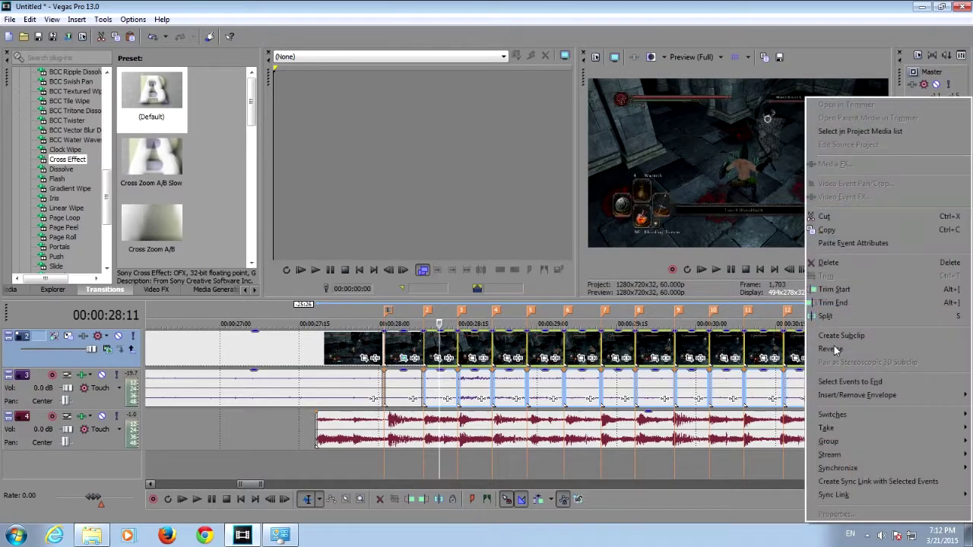
pyautogui.click(834, 244)
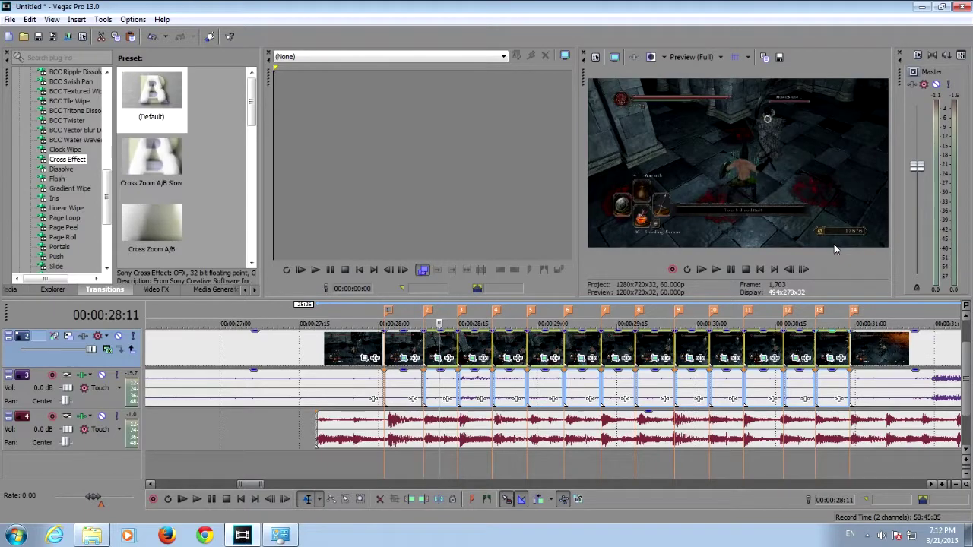
# Step: Play back the marked section twice from before marker 1 to check the zoom shakes against the music beats
pyautogui.click(358, 312)
pyautogui.click(278, 314)
pyautogui.click(716, 272)
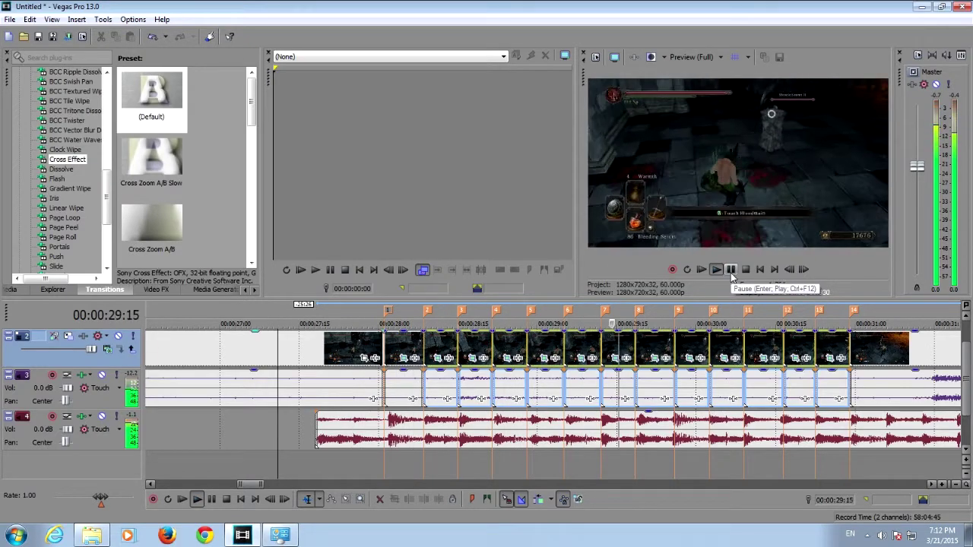
pyautogui.click(731, 271)
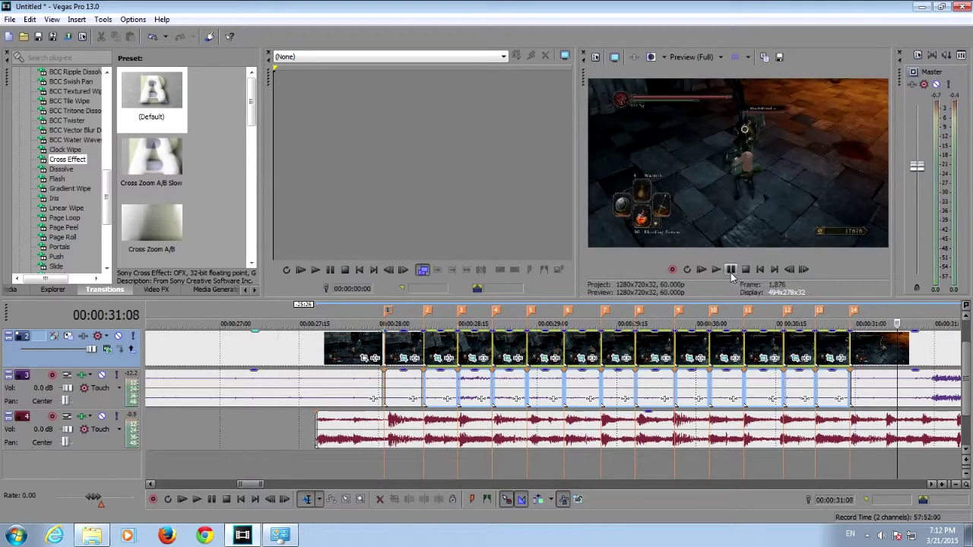
pyautogui.click(322, 313)
pyautogui.click(721, 270)
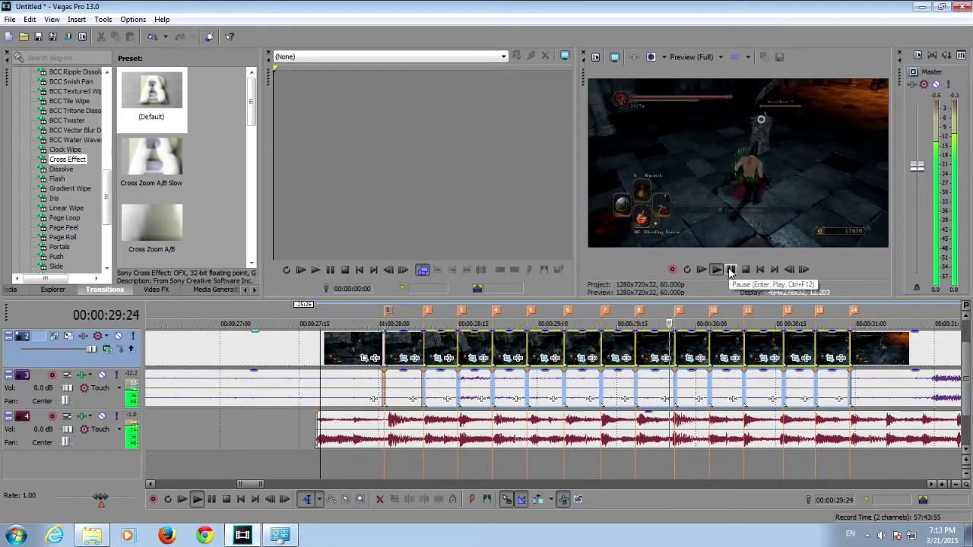
pyautogui.click(731, 270)
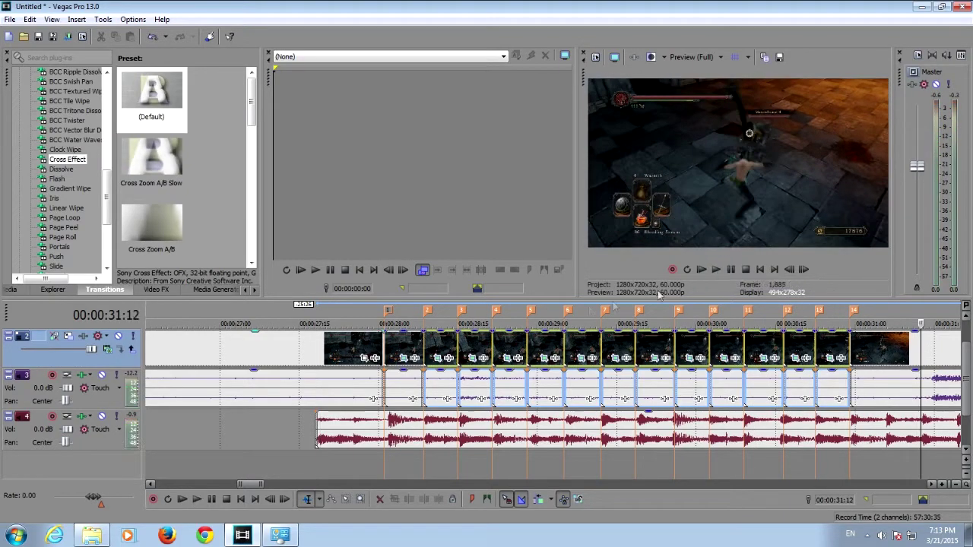
# Step: Examine the zoom shakes frame by frame from just before marker 1 to just past marker 14
pyautogui.click(371, 354)
pyautogui.click(287, 499)
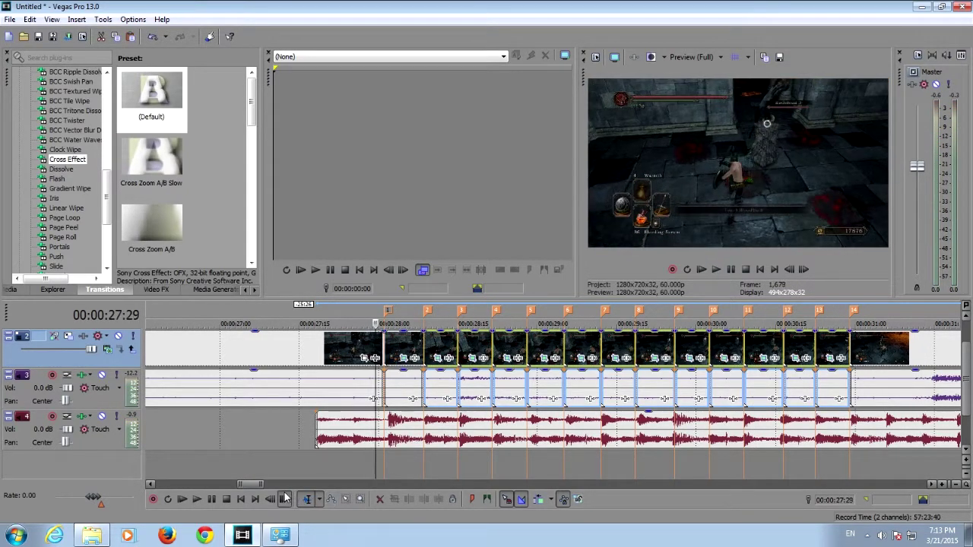
pyautogui.click(286, 498)
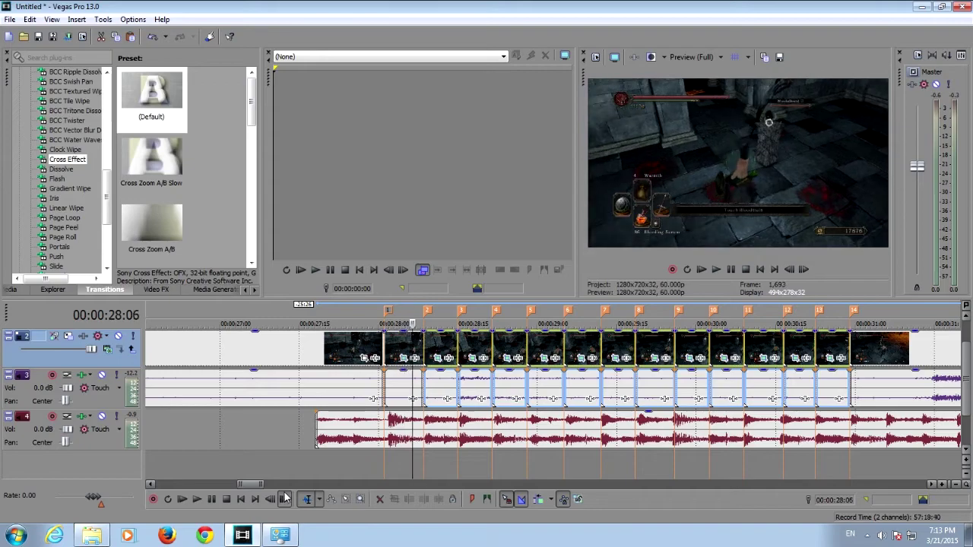
pyautogui.click(286, 498)
pyautogui.click(286, 498)
pyautogui.click(286, 498)
pyautogui.click(286, 498)
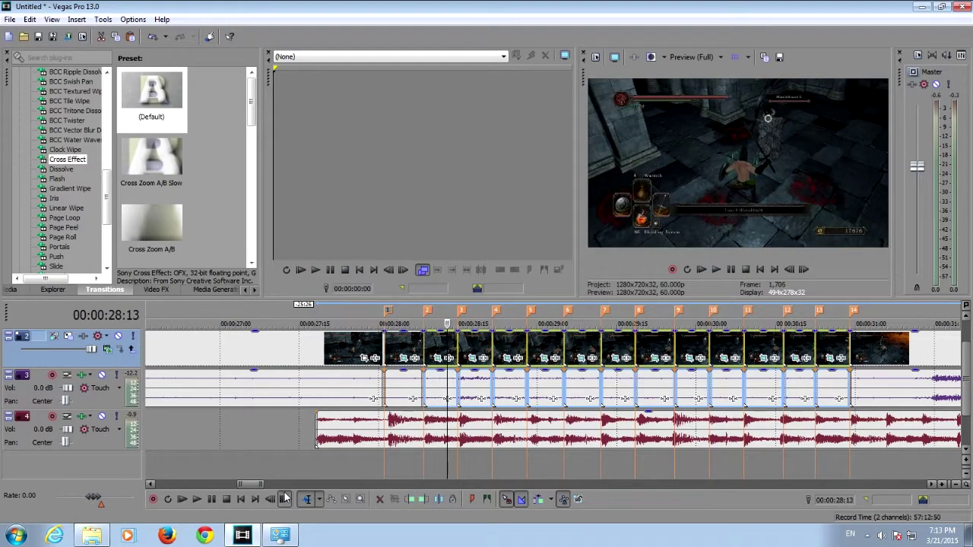
pyautogui.click(286, 498)
pyautogui.click(286, 498)
pyautogui.click(286, 498)
pyautogui.click(286, 498)
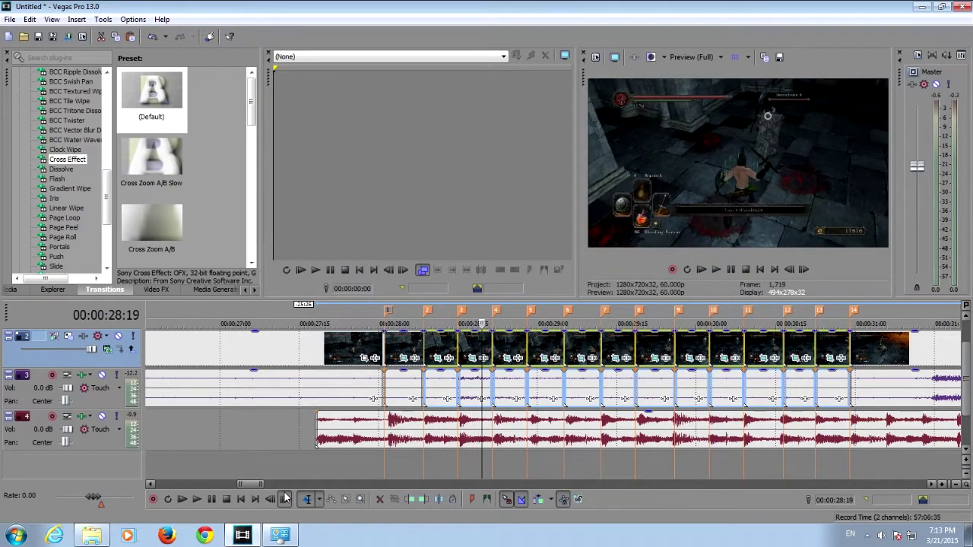
pyautogui.click(285, 498)
pyautogui.click(286, 498)
pyautogui.click(285, 498)
pyautogui.click(286, 498)
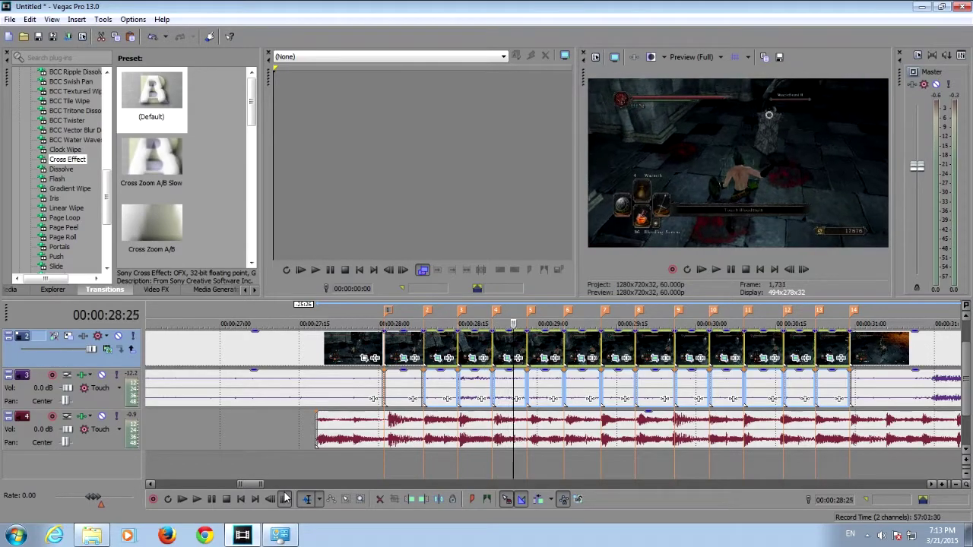
pyautogui.click(286, 498)
pyautogui.click(286, 498)
pyautogui.click(286, 498)
pyautogui.click(286, 497)
pyautogui.click(286, 498)
pyautogui.click(286, 498)
pyautogui.click(286, 498)
pyautogui.click(286, 498)
pyautogui.click(286, 498)
pyautogui.click(285, 498)
pyautogui.click(286, 498)
pyautogui.click(285, 498)
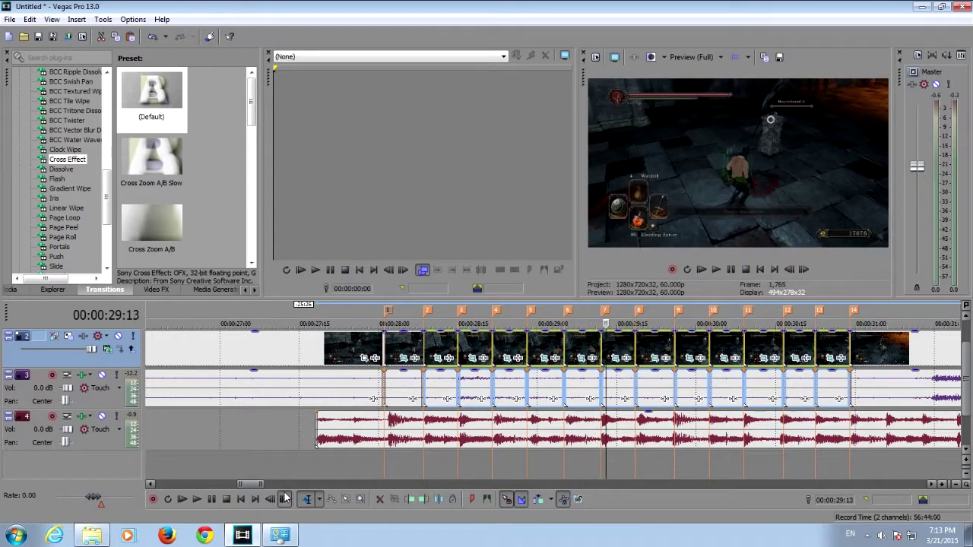
pyautogui.click(286, 498)
pyautogui.click(286, 497)
pyautogui.click(286, 498)
pyautogui.click(285, 498)
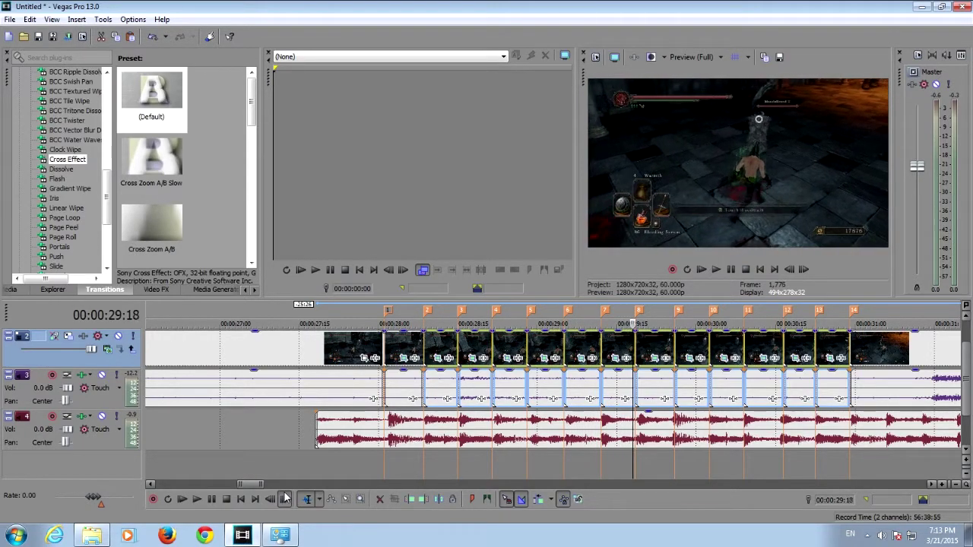
pyautogui.click(285, 498)
pyautogui.click(286, 498)
pyautogui.click(286, 498)
pyautogui.click(286, 498)
pyautogui.click(286, 498)
pyautogui.click(285, 498)
pyautogui.click(286, 498)
pyautogui.click(285, 498)
pyautogui.click(286, 498)
pyautogui.click(285, 497)
pyautogui.click(286, 498)
pyautogui.click(285, 498)
pyautogui.click(286, 498)
pyautogui.click(286, 497)
pyautogui.click(285, 498)
pyautogui.click(286, 498)
pyautogui.click(286, 498)
pyautogui.click(286, 498)
pyautogui.click(285, 498)
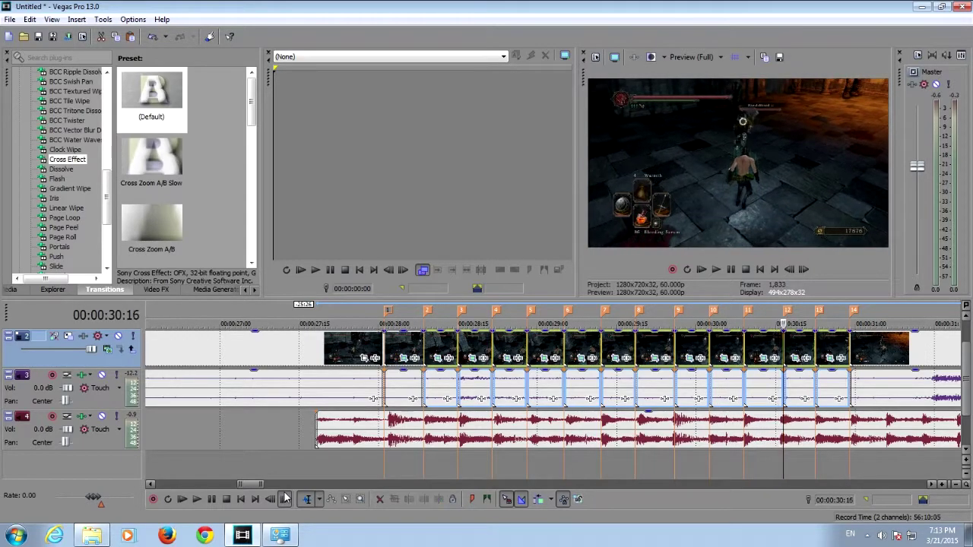
pyautogui.click(286, 498)
pyautogui.click(286, 497)
pyautogui.click(286, 498)
pyautogui.click(286, 498)
pyautogui.click(286, 498)
pyautogui.click(286, 498)
pyautogui.click(286, 498)
pyautogui.click(286, 498)
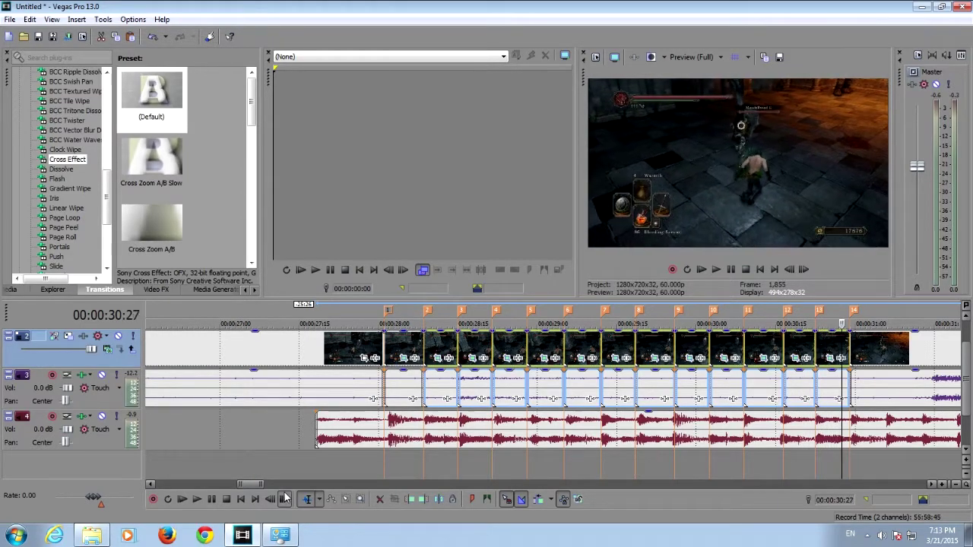
pyautogui.click(286, 498)
pyautogui.click(286, 498)
pyautogui.click(286, 498)
pyautogui.click(285, 498)
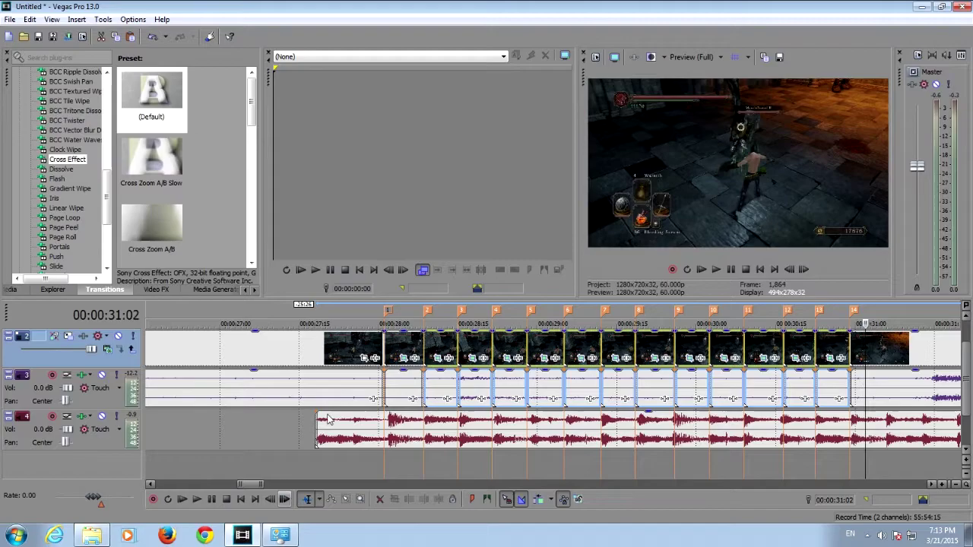
# Step: Play back the footage from before marker 1 past marker 14 to check all the zoom shakes in sequence
pyautogui.click(367, 319)
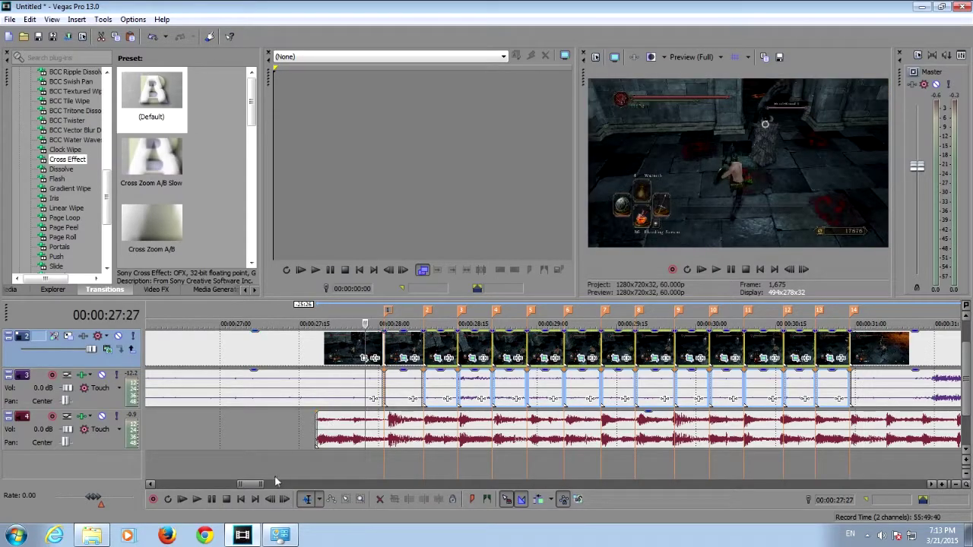
pyautogui.moveTo(262, 486); pyautogui.dragTo(373, 487)
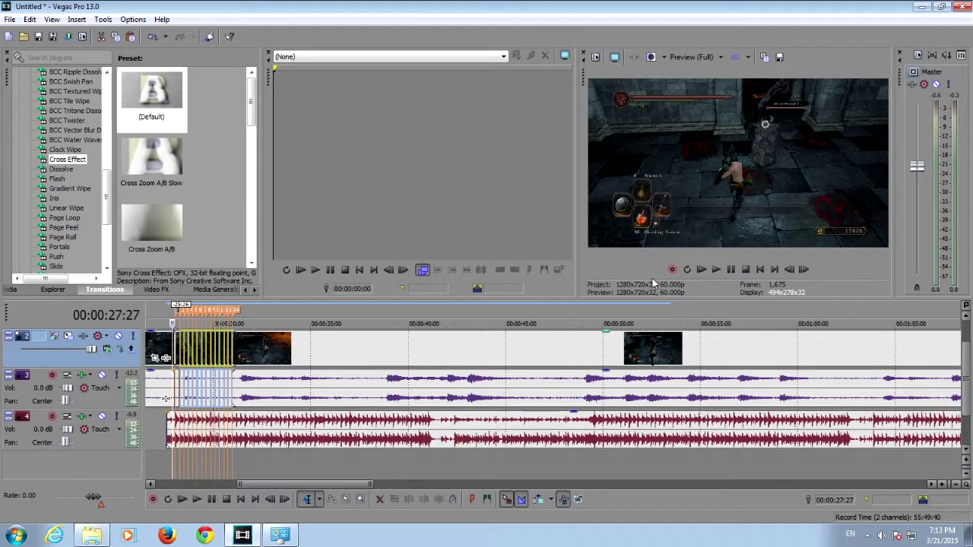
pyautogui.click(717, 269)
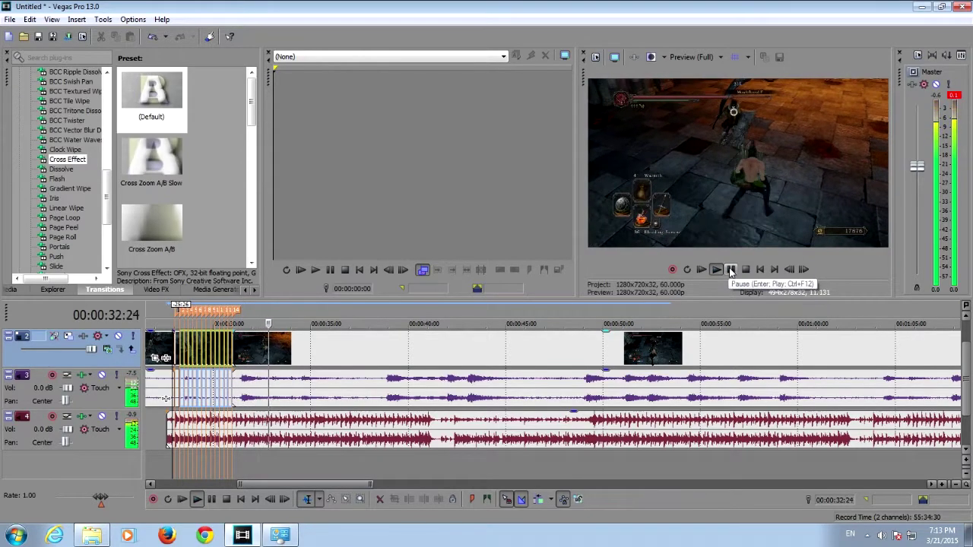
pyautogui.click(731, 270)
# Step: Move the first of the short clips after the long gameplay clip on track 2 back against that clip's end
pyautogui.moveTo(368, 486); pyautogui.dragTo(511, 481)
pyautogui.moveTo(967, 396); pyautogui.dragTo(967, 371)
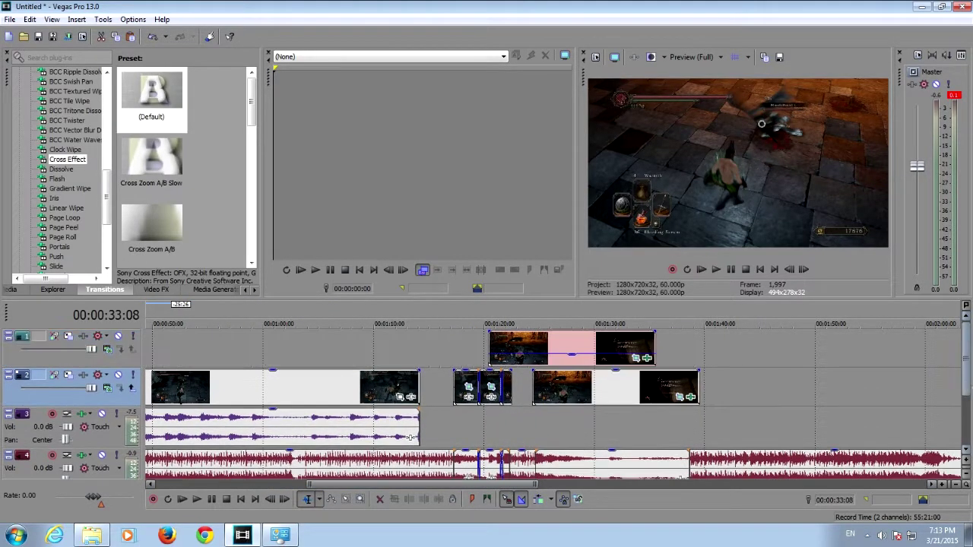
pyautogui.click(597, 310)
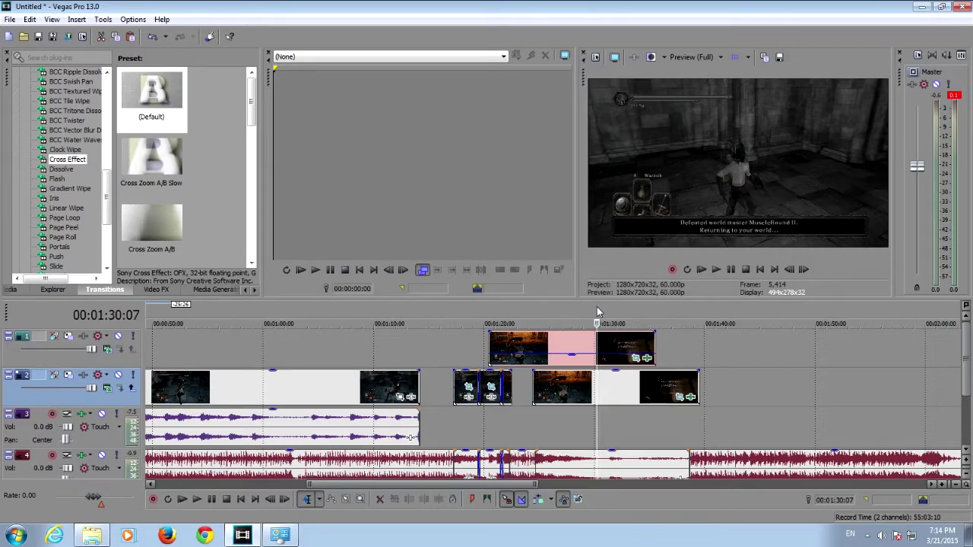
pyautogui.moveTo(467, 386); pyautogui.dragTo(436, 386)
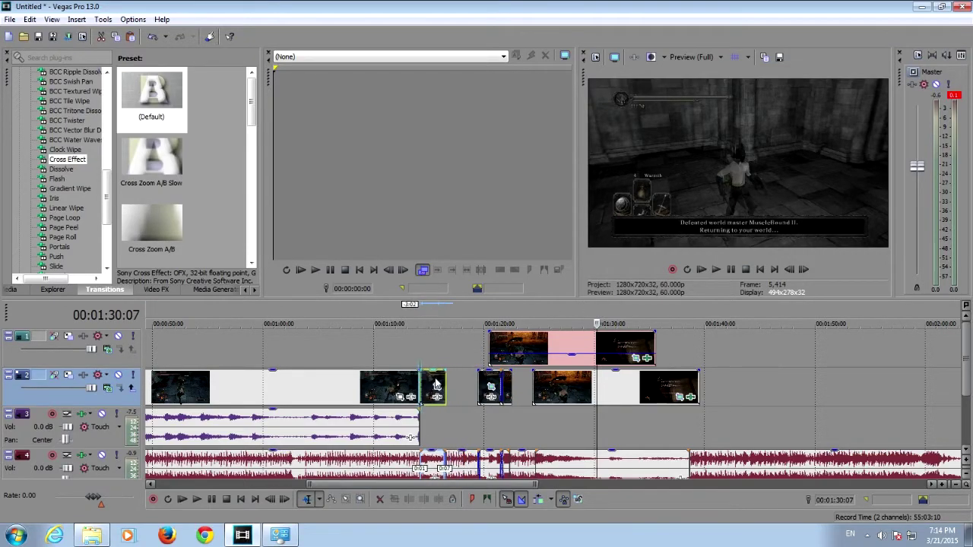
# Step: Apply the default BCC Damaged TV Dissolve transition at the start of the moved short clip and look through its Damage settings
pyautogui.scroll(2, 108, 179)
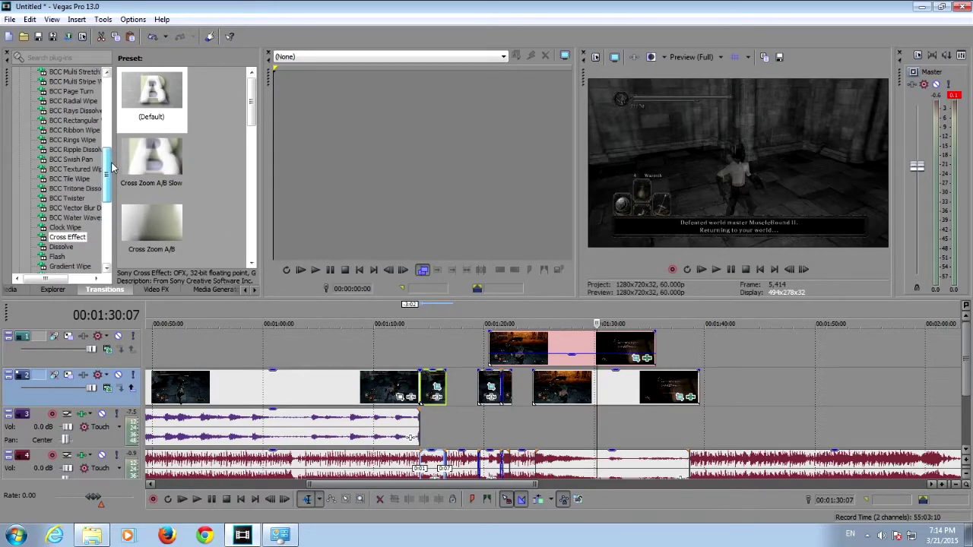
pyautogui.moveTo(111, 167); pyautogui.dragTo(107, 115)
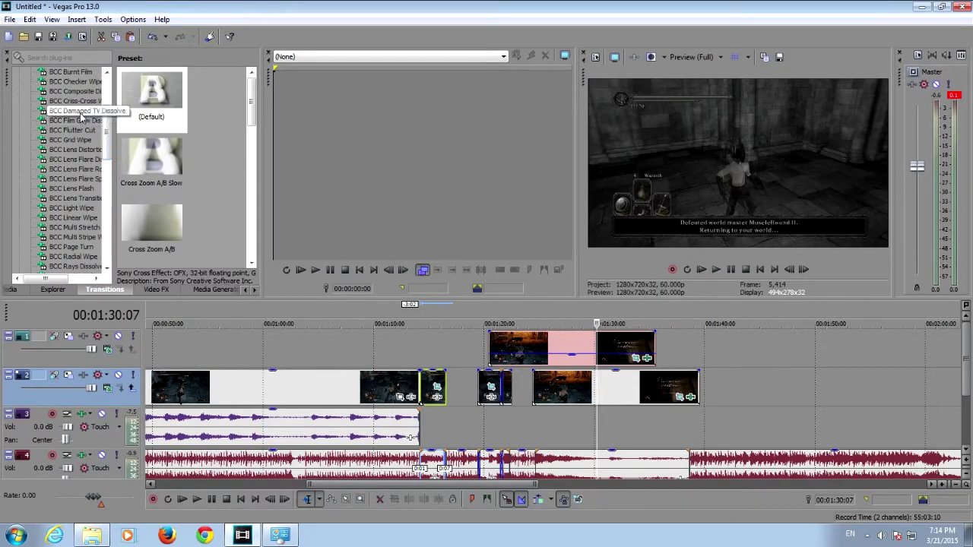
pyautogui.click(123, 110)
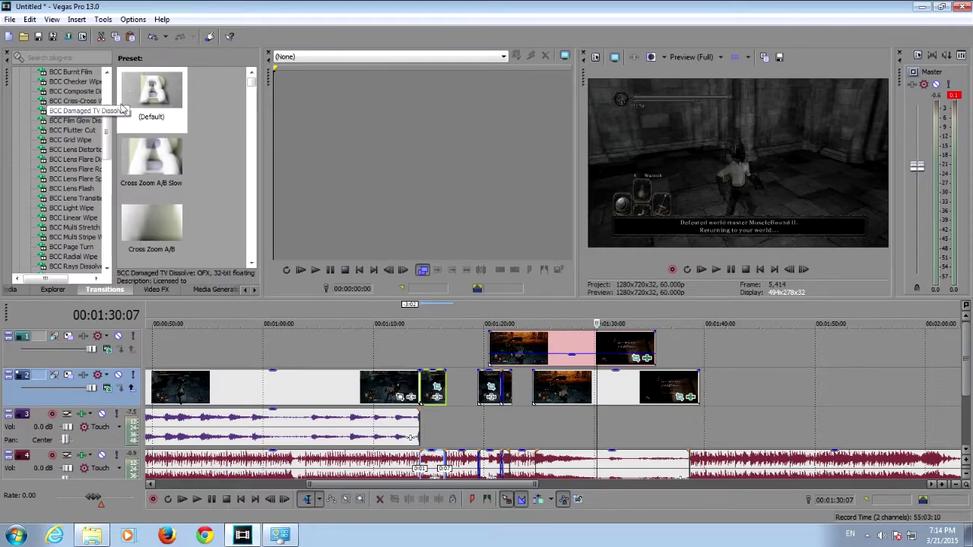
pyautogui.click(77, 111)
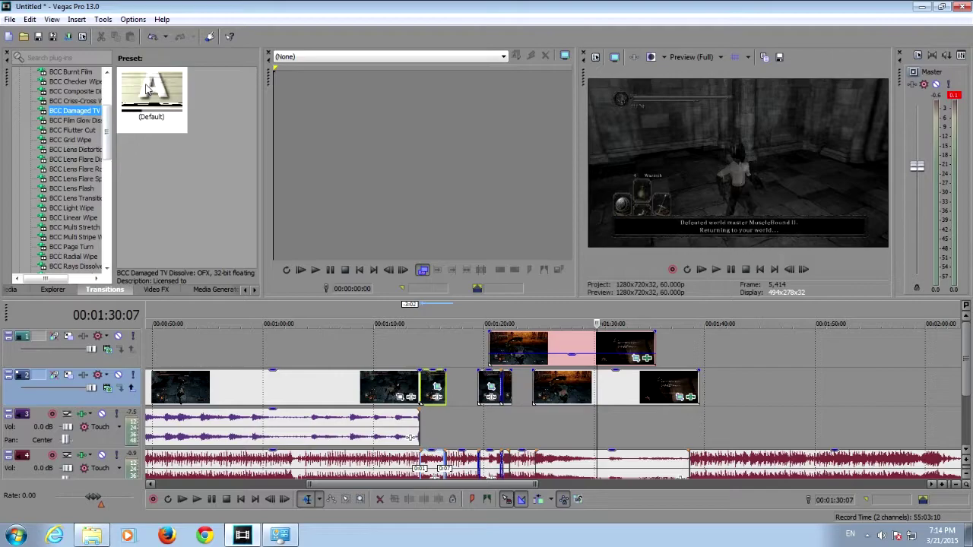
pyautogui.moveTo(147, 92); pyautogui.dragTo(420, 380)
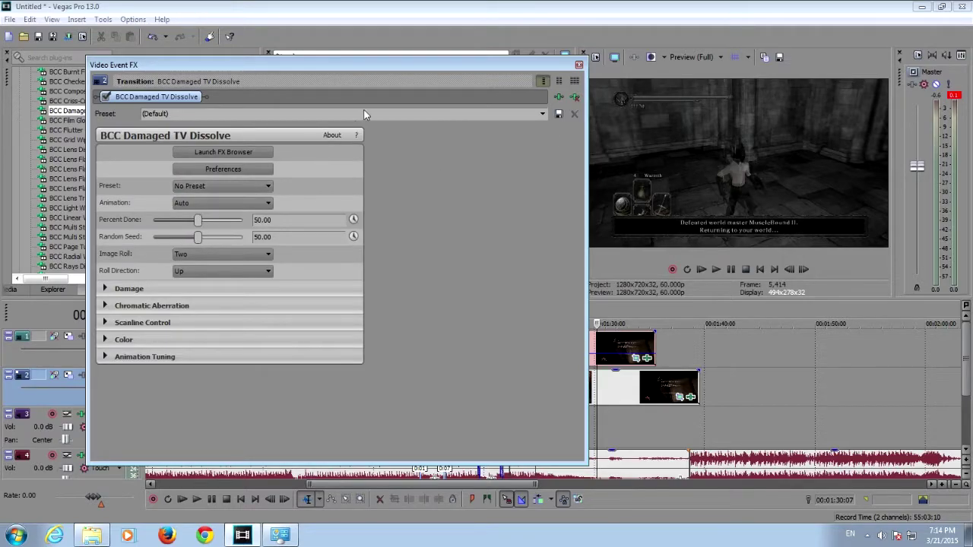
pyautogui.moveTo(357, 74); pyautogui.dragTo(308, 76)
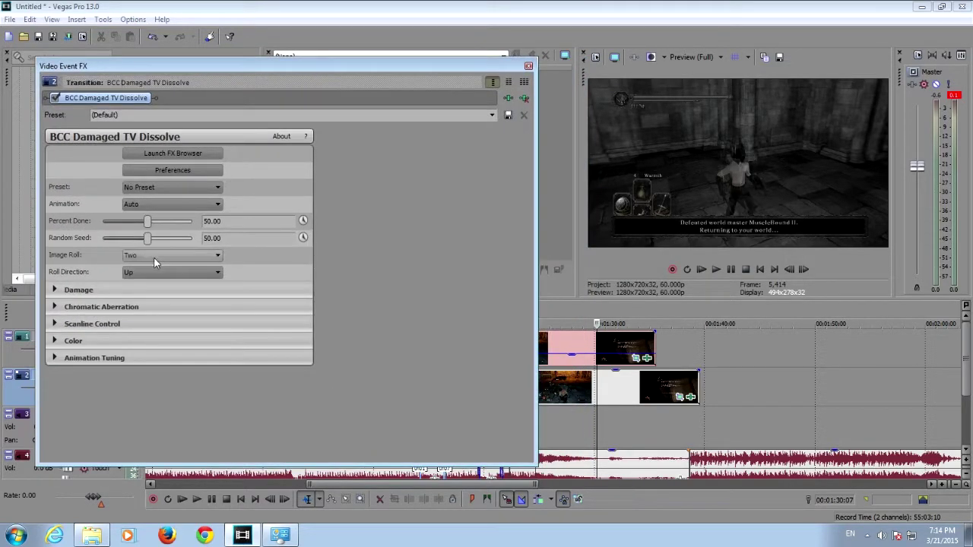
pyautogui.click(54, 291)
pyautogui.moveTo(523, 256); pyautogui.dragTo(533, 370)
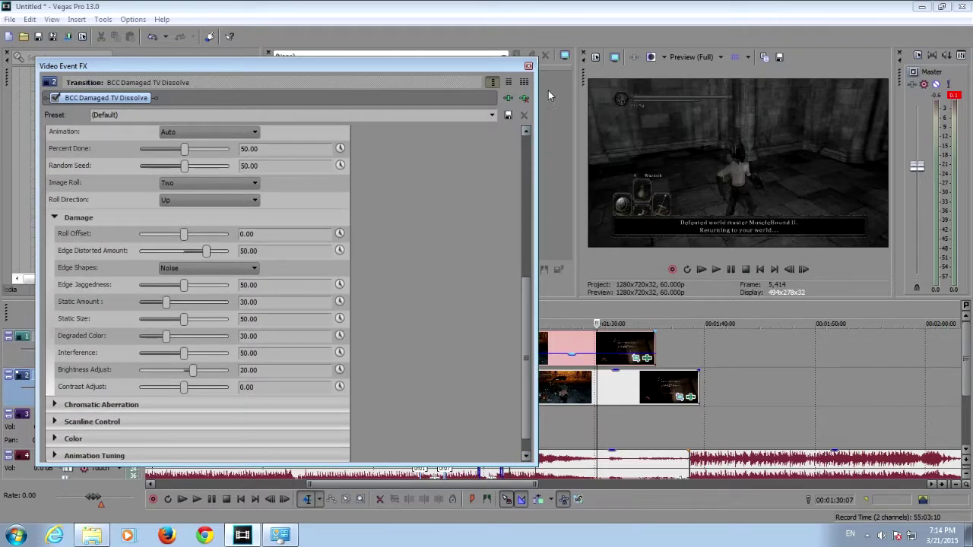
pyautogui.click(529, 67)
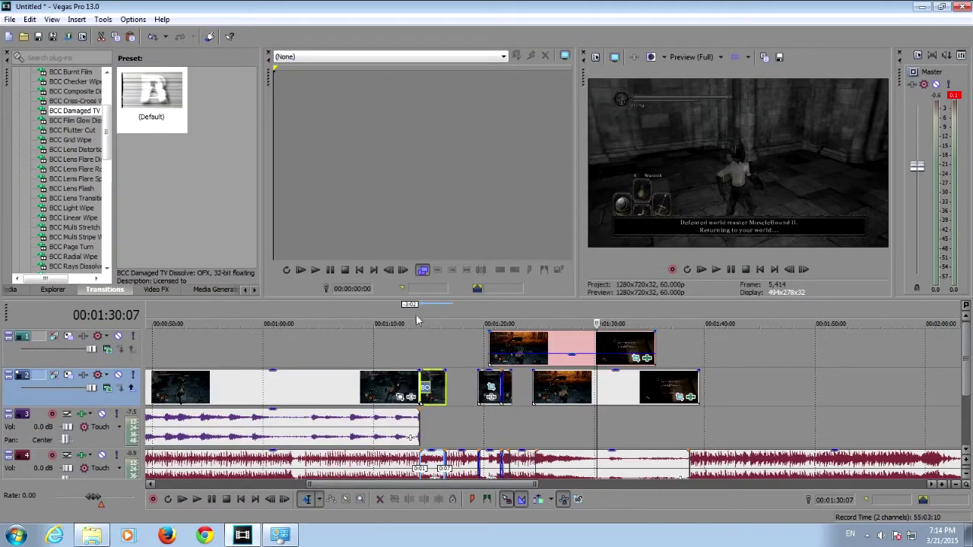
# Step: Examine the Damaged TV Dissolve frame by frame across the cut between the long gameplay clip and the short clip
pyautogui.click(415, 320)
pyautogui.click(285, 500)
pyautogui.click(285, 499)
pyautogui.click(285, 500)
pyautogui.click(285, 499)
pyautogui.click(285, 499)
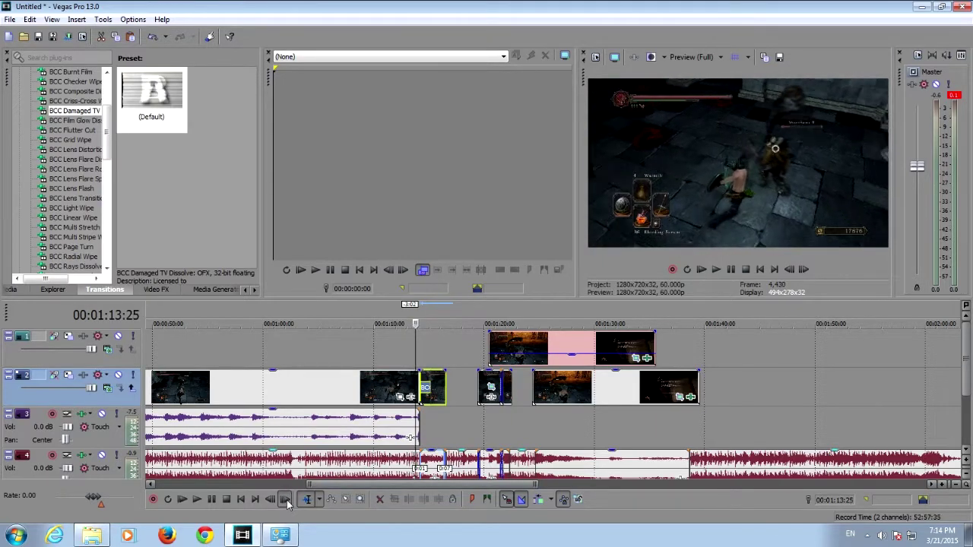
pyautogui.click(285, 500)
pyautogui.click(285, 499)
pyautogui.click(285, 499)
pyautogui.click(285, 499)
pyautogui.click(285, 500)
pyautogui.click(285, 499)
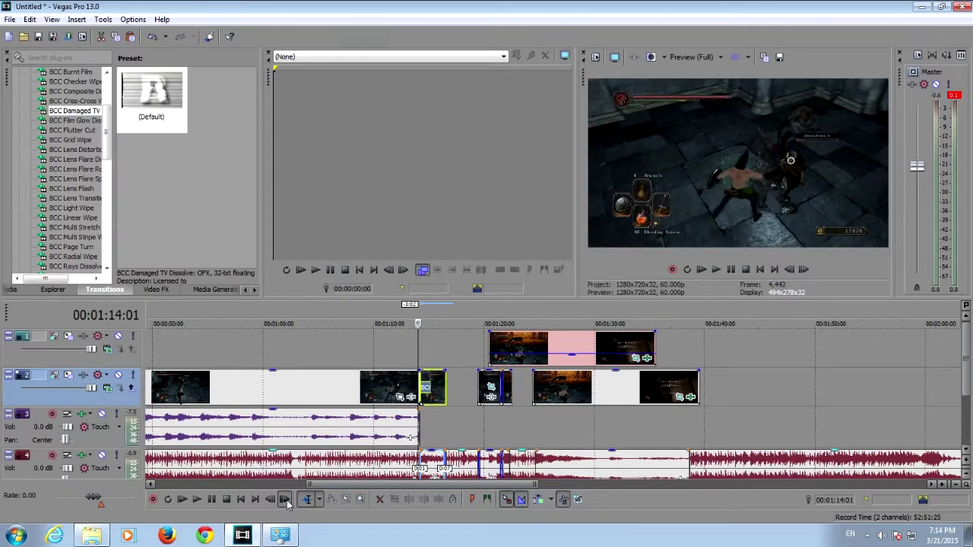
pyautogui.click(285, 499)
pyautogui.click(285, 499)
pyautogui.click(286, 500)
pyautogui.click(285, 500)
pyautogui.click(285, 500)
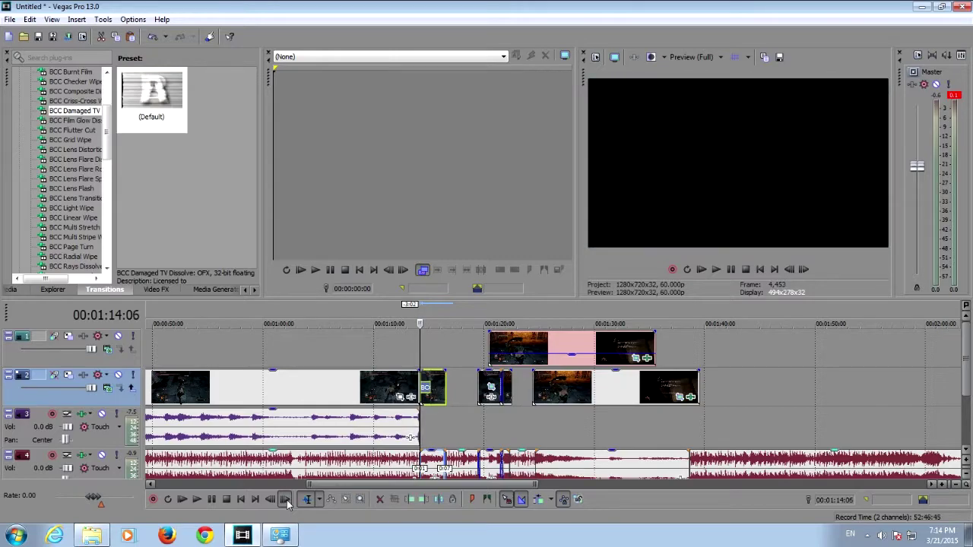
pyautogui.click(285, 499)
pyautogui.click(285, 499)
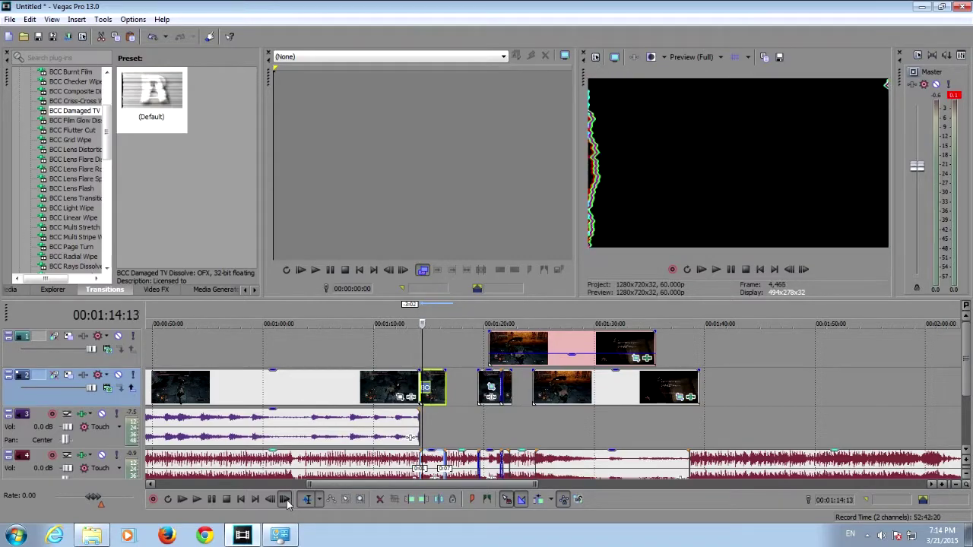
# Step: Overlap the short clip with the end of the long gameplay clip and check the Damaged TV Dissolve between them frame by frame
pyautogui.moveTo(435, 388); pyautogui.dragTo(431, 389)
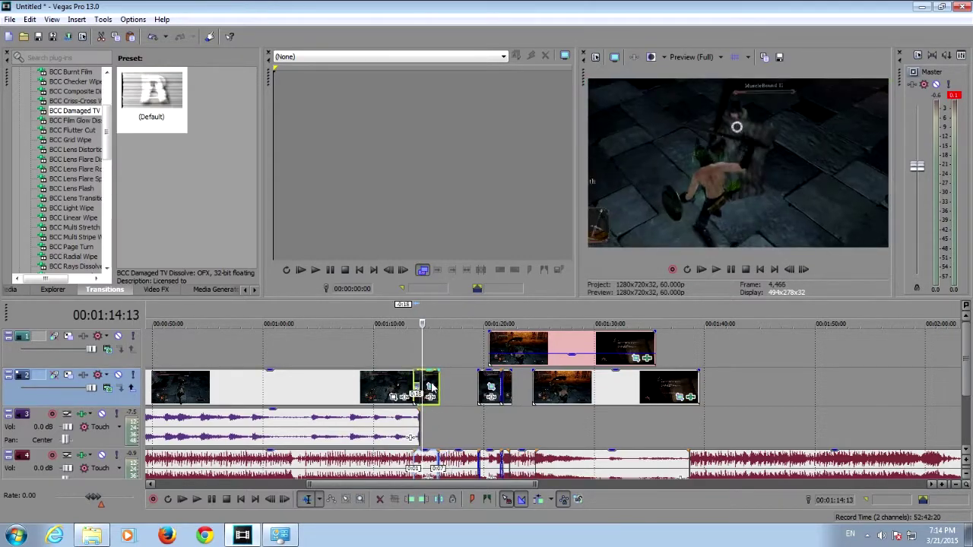
pyautogui.click(403, 314)
pyautogui.click(285, 500)
pyautogui.click(285, 499)
pyautogui.click(285, 499)
pyautogui.click(286, 499)
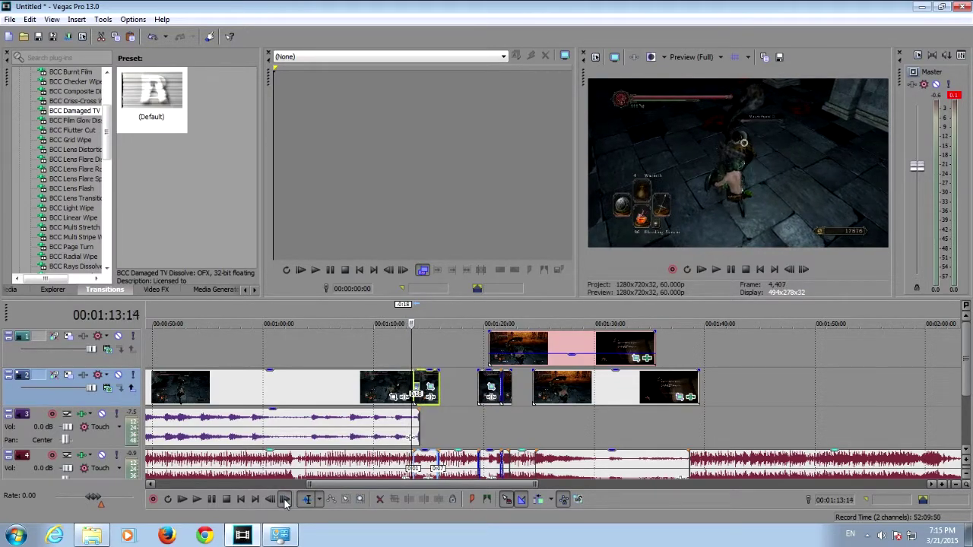
pyautogui.click(285, 499)
pyautogui.click(285, 499)
pyautogui.click(285, 500)
pyautogui.click(285, 499)
pyautogui.click(285, 500)
pyautogui.click(285, 500)
pyautogui.click(285, 500)
pyautogui.click(285, 500)
pyautogui.click(285, 499)
pyautogui.click(285, 500)
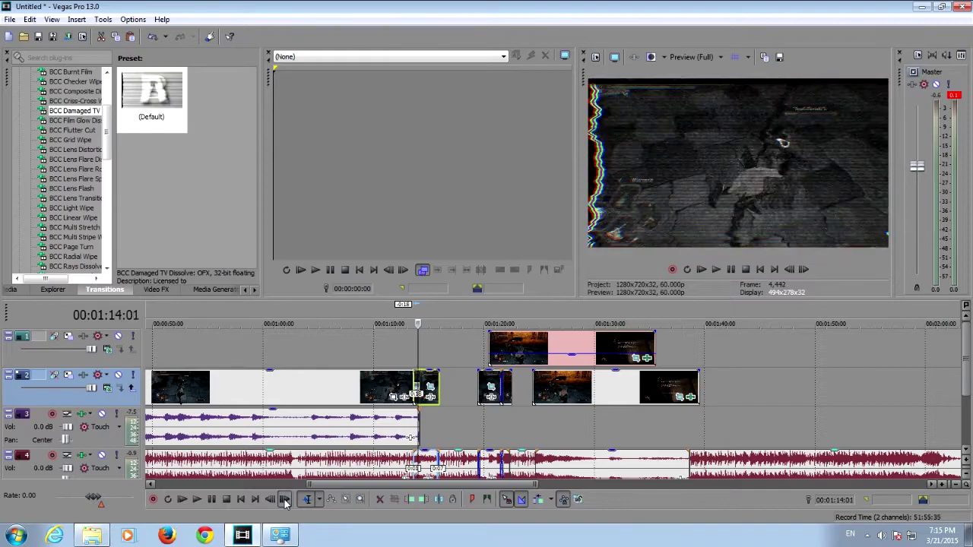
pyautogui.click(285, 500)
pyautogui.click(285, 499)
pyautogui.click(285, 499)
pyautogui.click(285, 499)
pyautogui.click(285, 499)
pyautogui.click(285, 500)
pyautogui.click(285, 499)
pyautogui.click(285, 500)
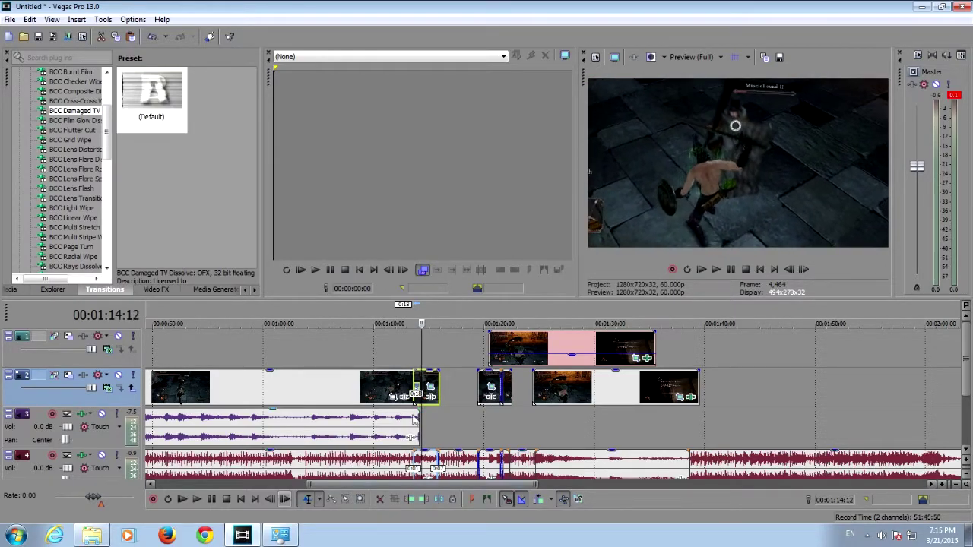
pyautogui.click(425, 312)
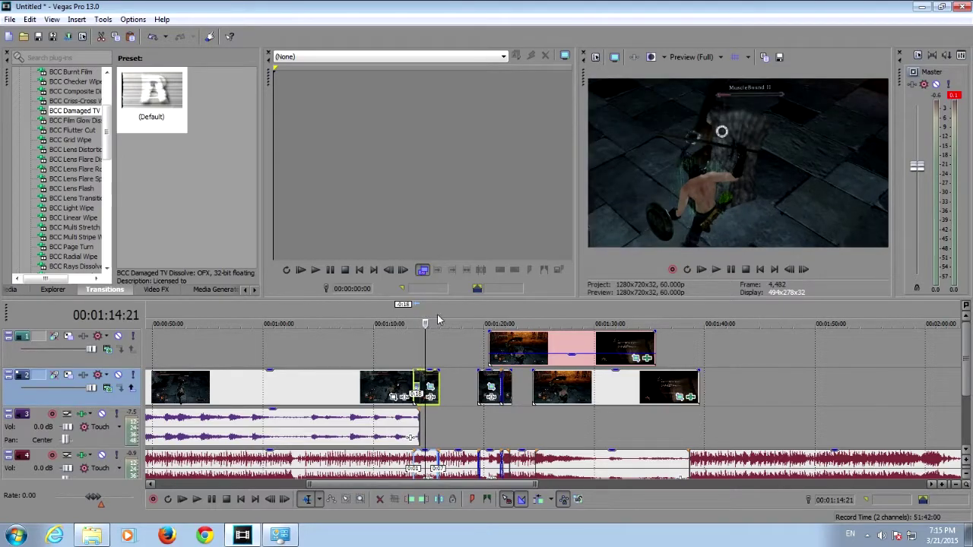
pyautogui.click(671, 318)
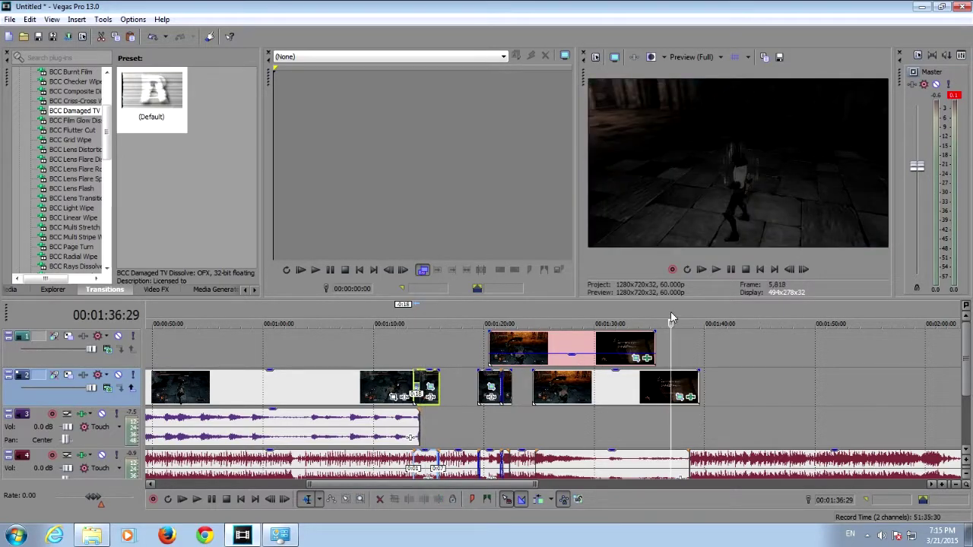
pyautogui.click(362, 315)
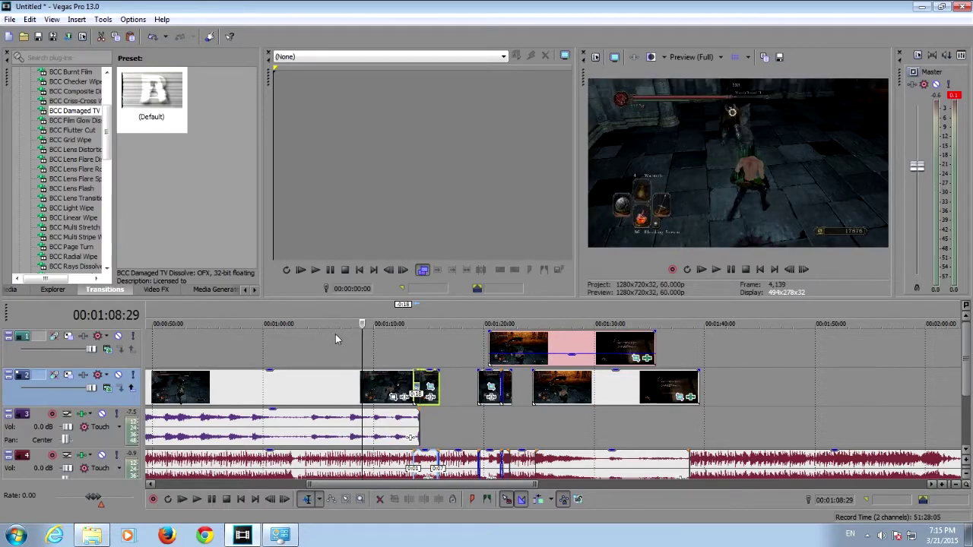
# Step: Insert a new video track at the top and add a Sony Titles & Text event on it at 00:01:08:29
pyautogui.rightClick(363, 357)
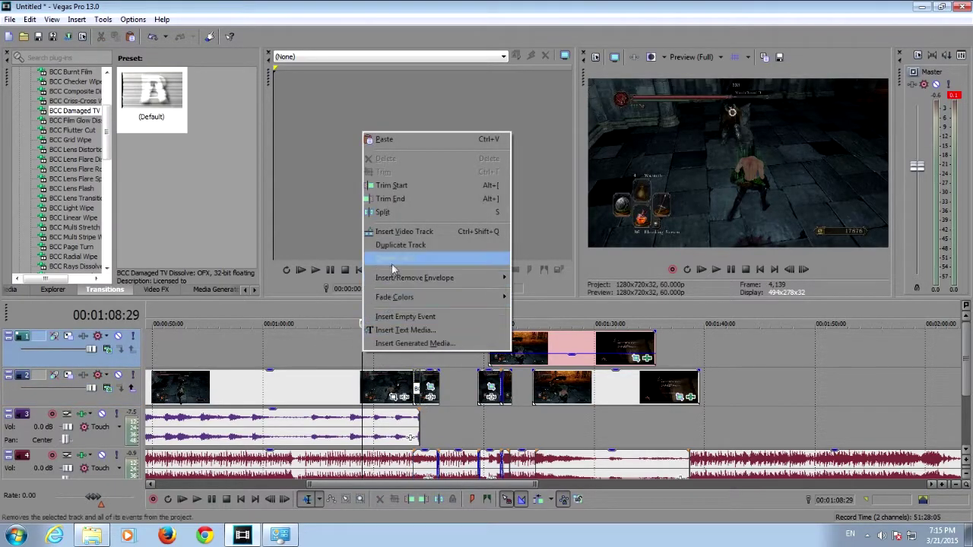
pyautogui.click(398, 233)
pyautogui.rightClick(363, 355)
pyautogui.click(393, 341)
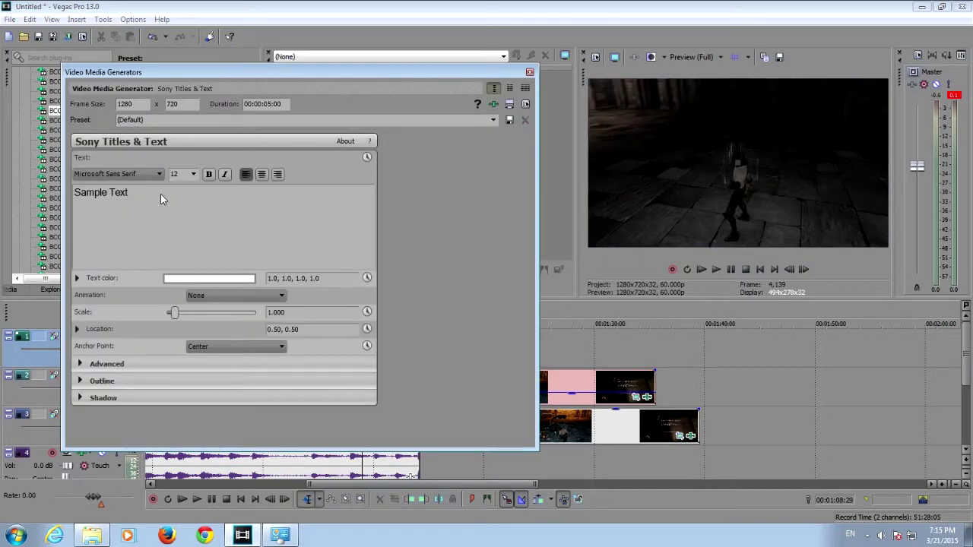
# Step: Replace the sample title text with "Hey you!" and format it in the Mufferaw font at size 18
pyautogui.moveTo(161, 194); pyautogui.dragTo(58, 205)
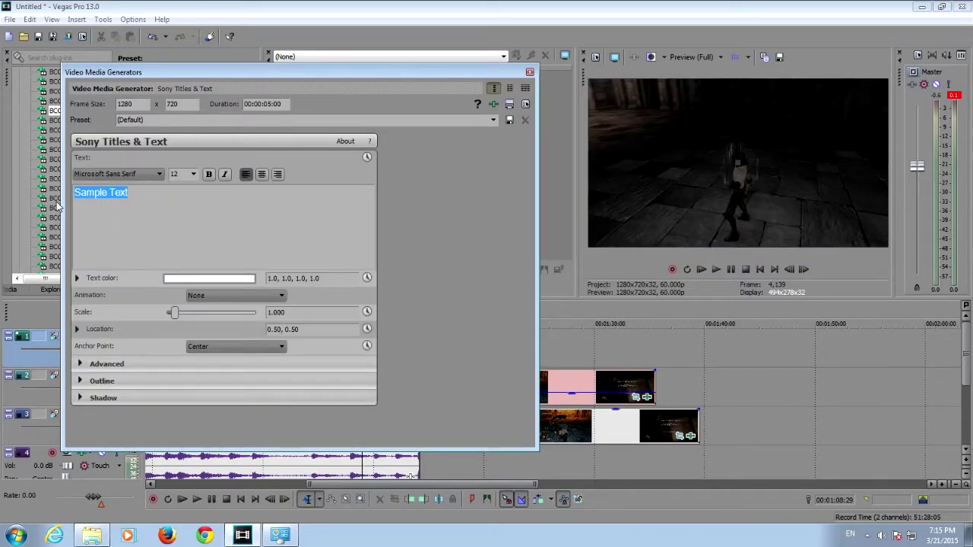
pyautogui.write('Hey you!')
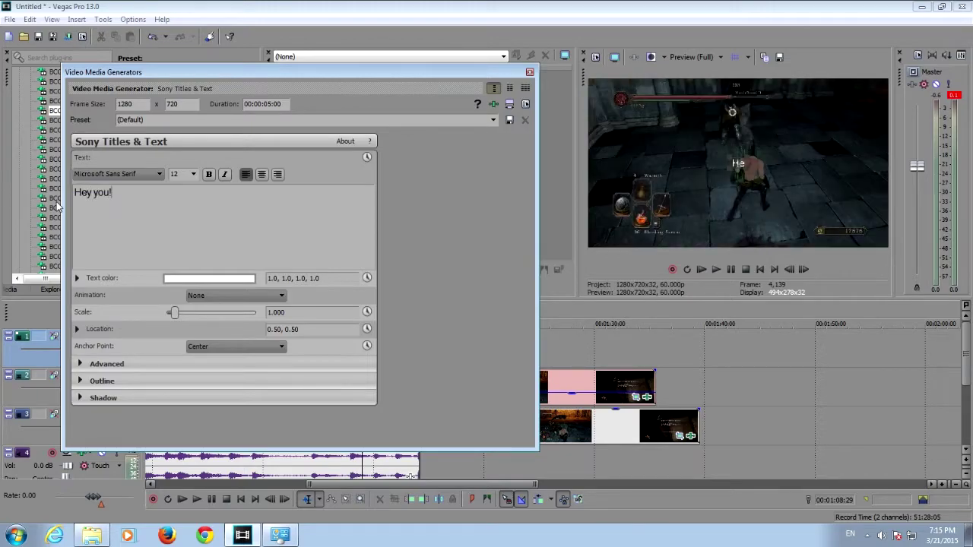
pyautogui.click(107, 173)
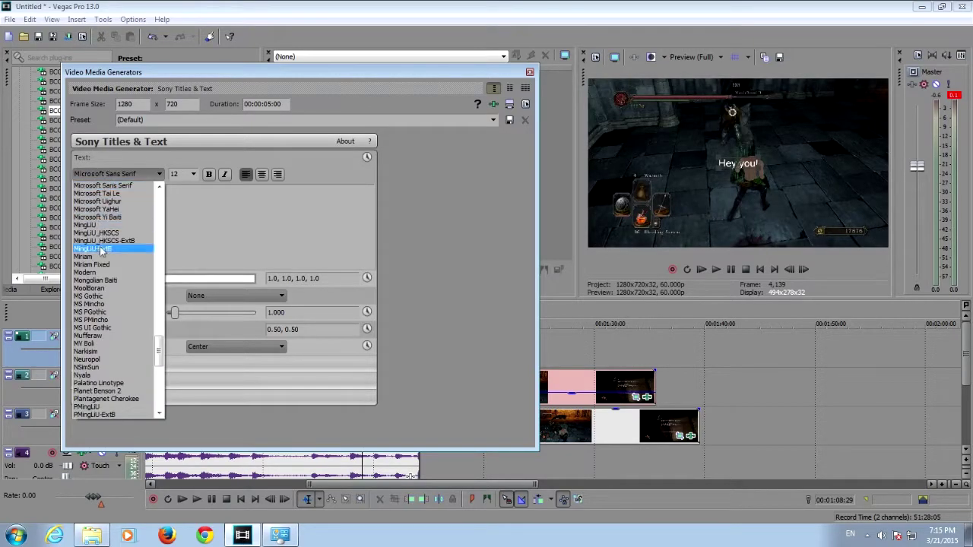
pyautogui.click(115, 335)
pyautogui.click(193, 175)
pyautogui.click(185, 234)
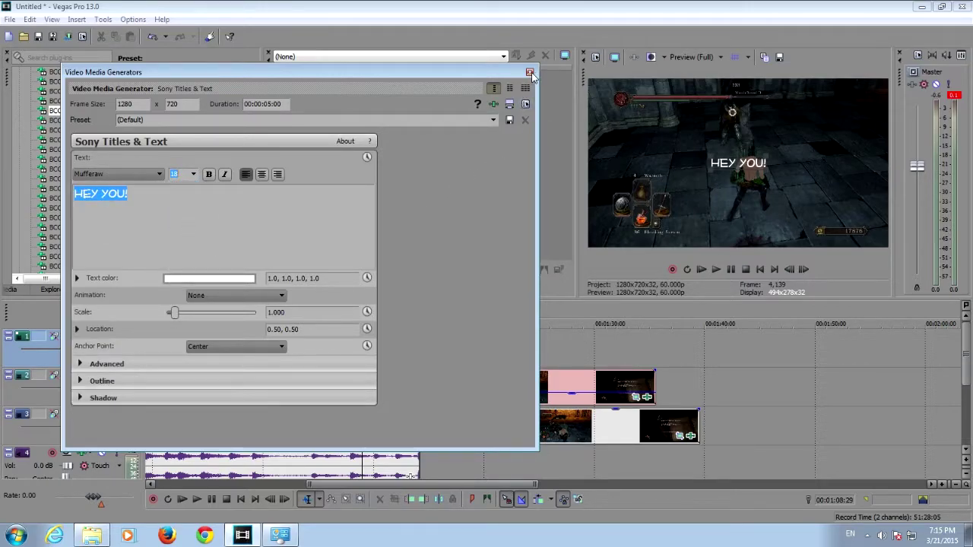
pyautogui.click(530, 73)
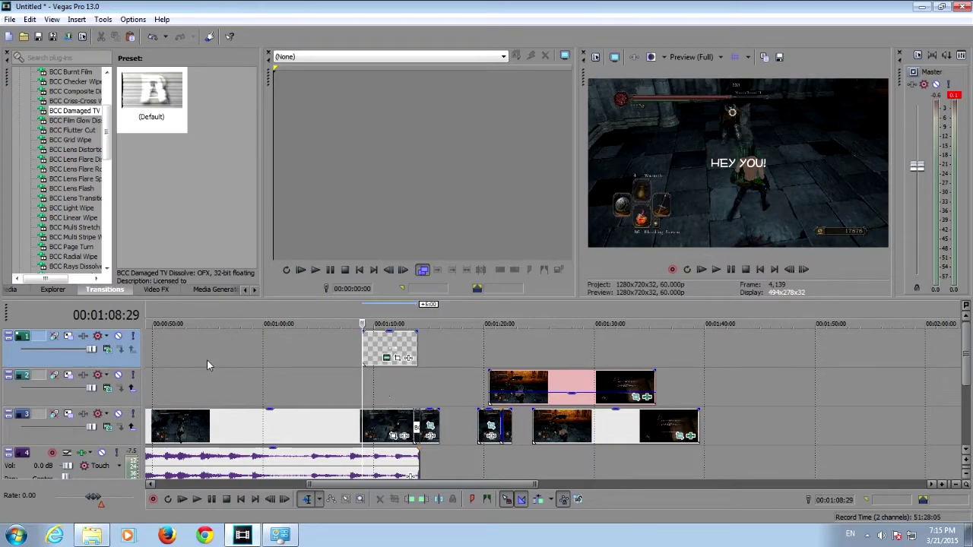
# Step: Open Track Motion for the title track and move the title above the enemy at 00:01:08:29, about X 65, Y 111
pyautogui.click(69, 337)
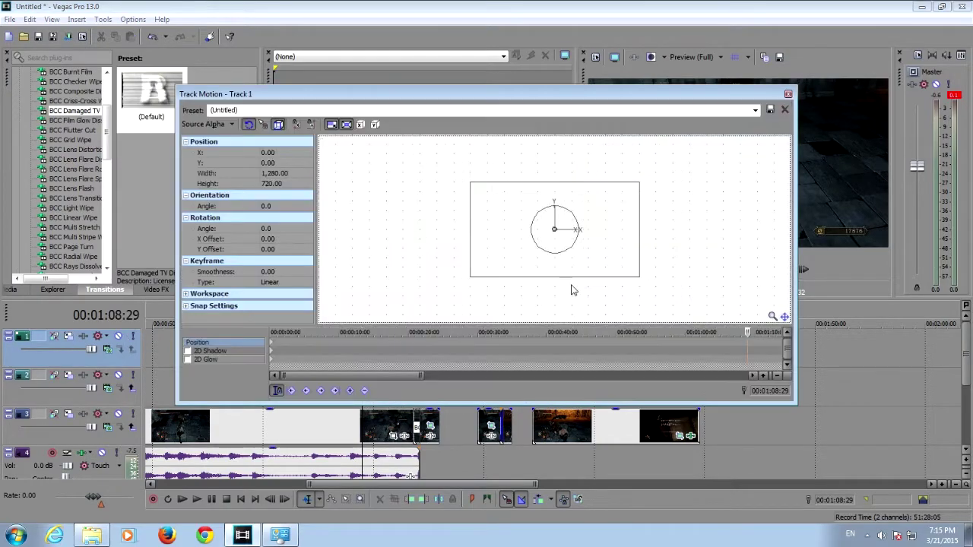
pyautogui.moveTo(798, 284); pyautogui.dragTo(650, 288)
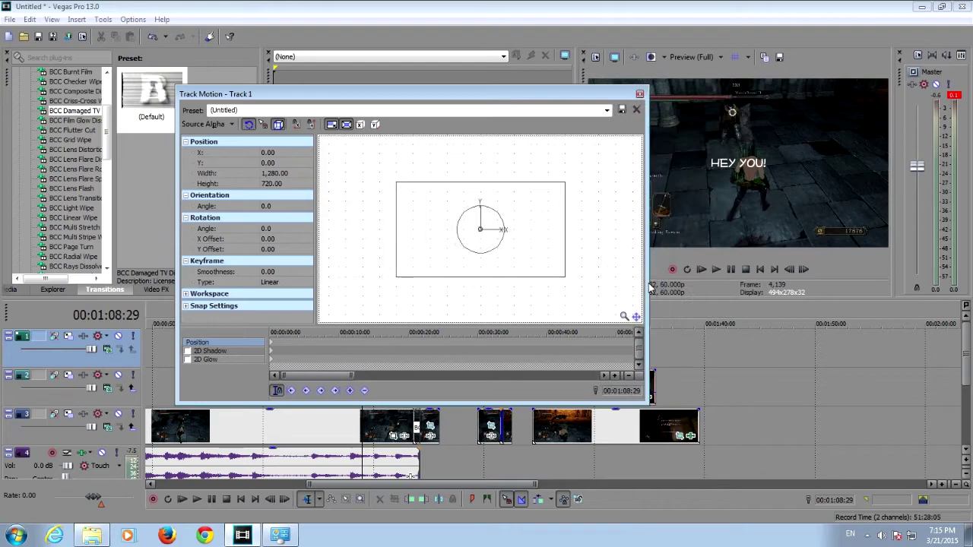
pyautogui.moveTo(574, 95); pyautogui.dragTo(417, 104)
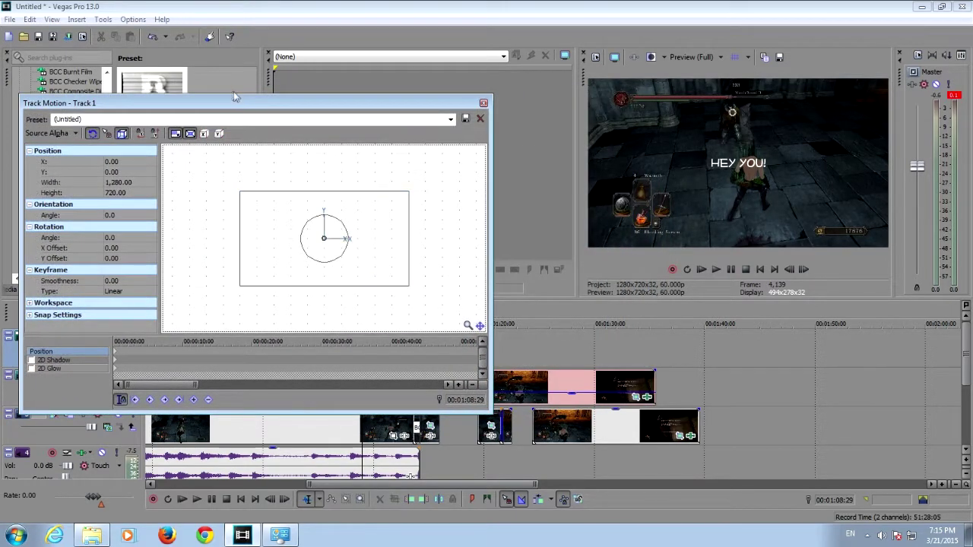
pyautogui.click(483, 104)
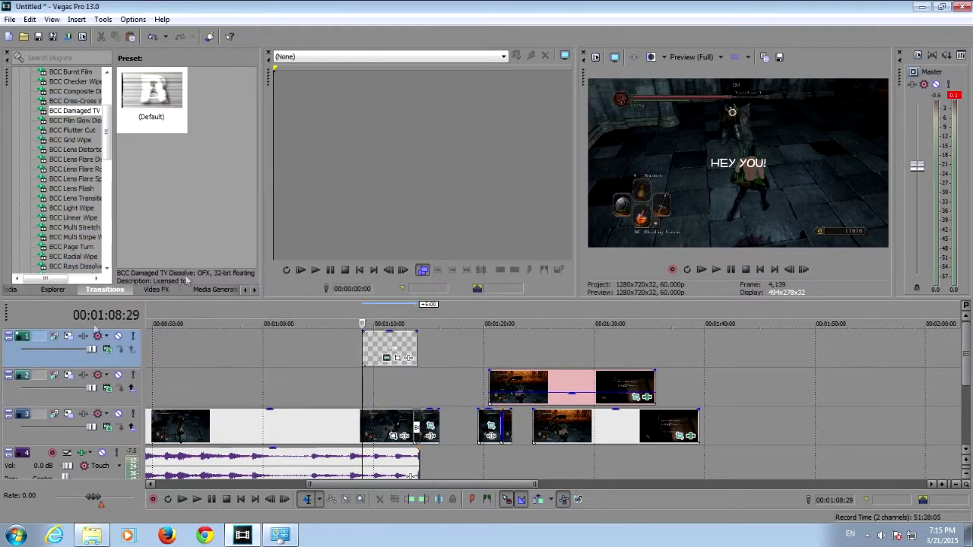
pyautogui.click(68, 337)
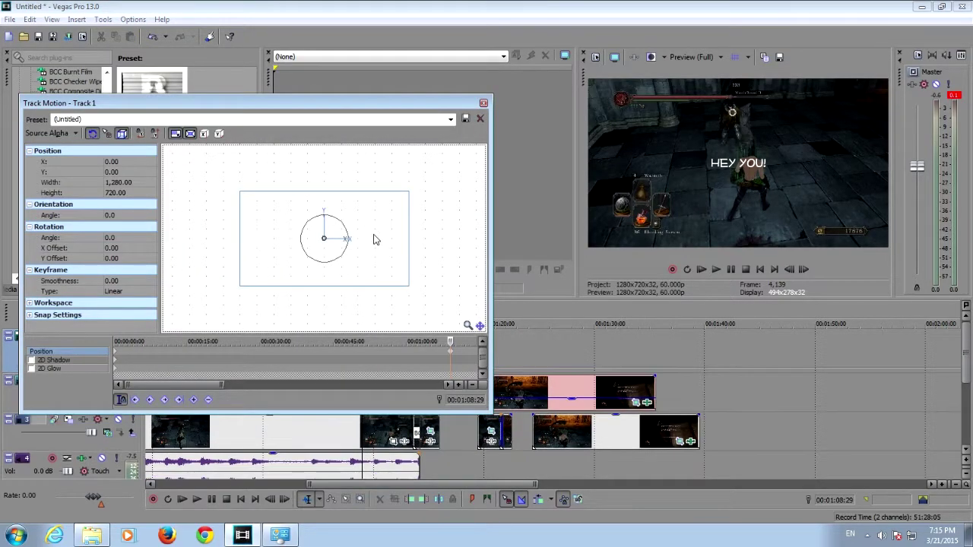
pyautogui.moveTo(384, 228); pyautogui.dragTo(383, 224)
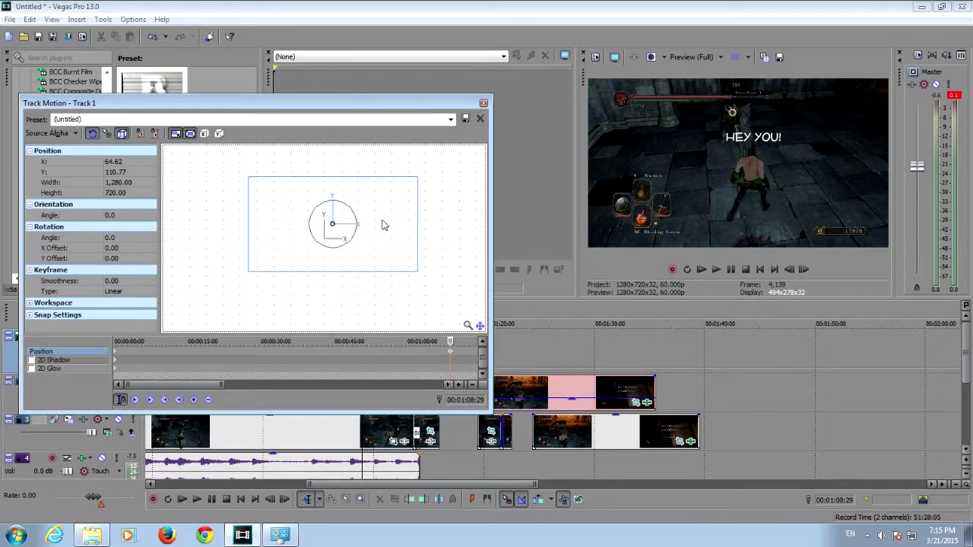
# Step: Keyframe the title at about X 74, Y 111 at 00:01:09:00 and nudge it along with the enemy at 00:01:09:05
pyautogui.click(285, 499)
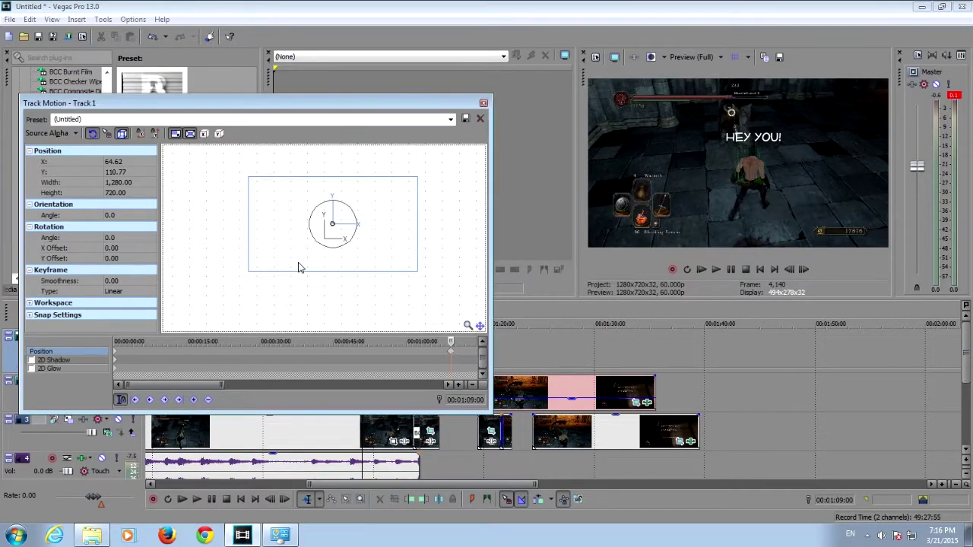
pyautogui.moveTo(299, 267); pyautogui.dragTo(301, 268)
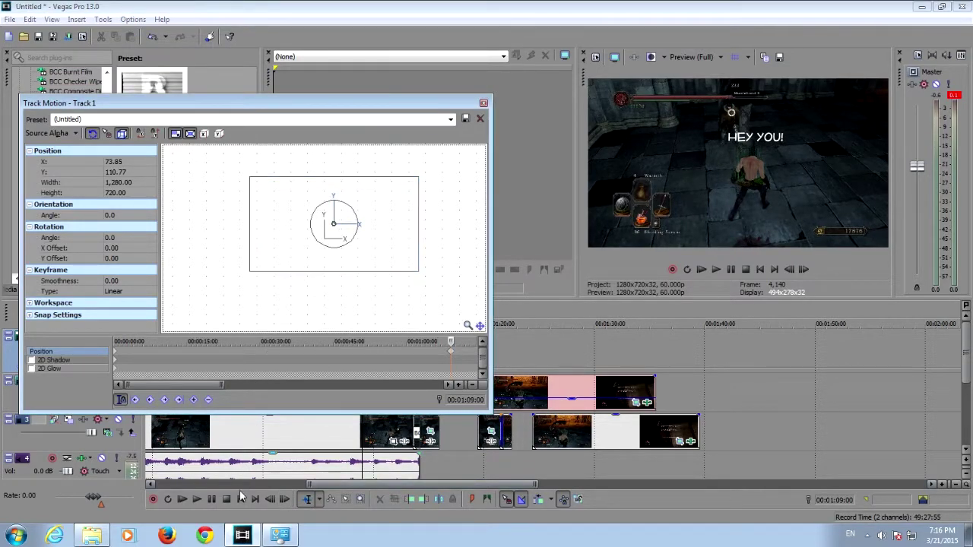
pyautogui.click(284, 505)
pyautogui.click(284, 504)
pyautogui.click(284, 505)
pyautogui.click(284, 505)
pyautogui.click(284, 504)
pyautogui.click(284, 505)
pyautogui.click(284, 505)
pyautogui.click(285, 504)
pyautogui.click(284, 505)
pyautogui.click(284, 505)
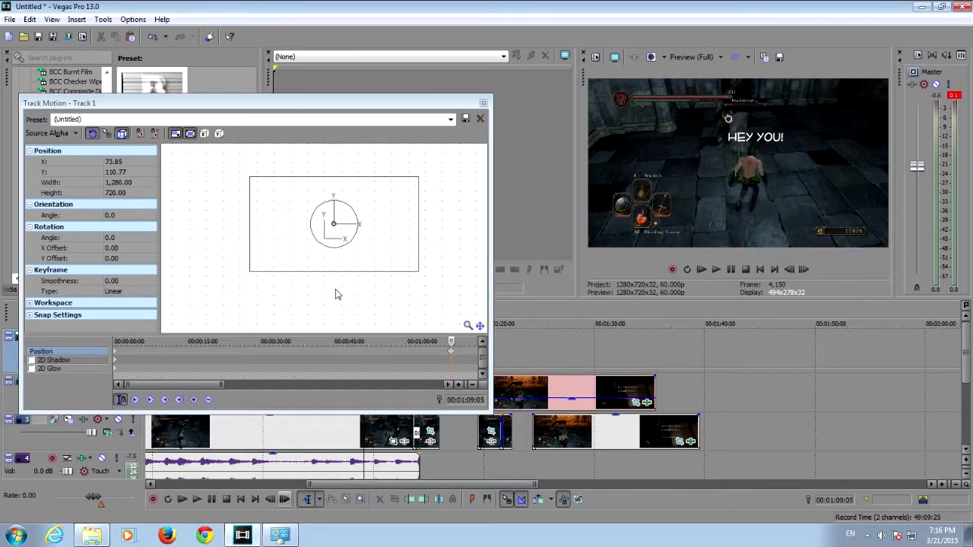
pyautogui.click(308, 266)
pyautogui.moveTo(305, 261); pyautogui.dragTo(306, 260)
# Step: Keyframe the title to about X 83, Y 120 a few frames on, and to about X 102, Y 134 at 00:01:09:08
pyautogui.click(285, 499)
pyautogui.click(285, 499)
pyautogui.click(285, 499)
pyautogui.click(285, 499)
pyautogui.click(311, 268)
pyautogui.moveTo(311, 266); pyautogui.dragTo(313, 266)
pyautogui.click(284, 499)
pyautogui.click(284, 500)
pyautogui.click(284, 499)
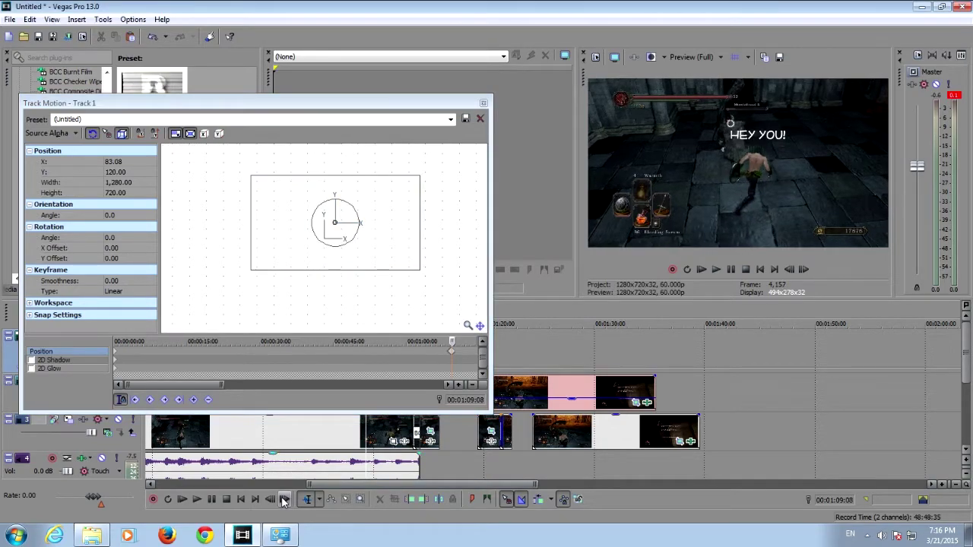
pyautogui.moveTo(312, 267); pyautogui.dragTo(314, 265)
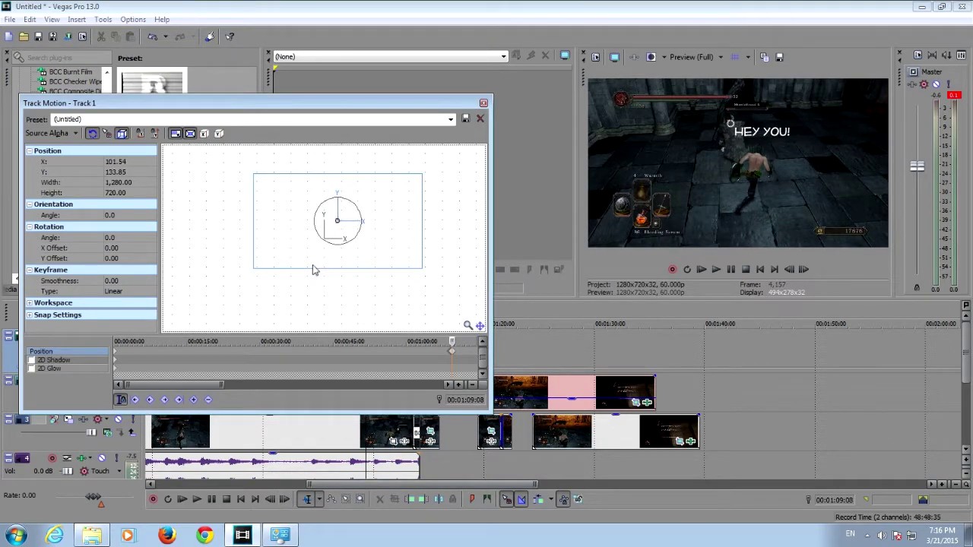
# Step: Shift the title with the enemy at 00:01:09:10 and keyframe it at about X 97, Y 115 at 00:01:09:12
pyautogui.click(284, 500)
pyautogui.click(284, 499)
pyautogui.click(284, 499)
pyautogui.click(285, 499)
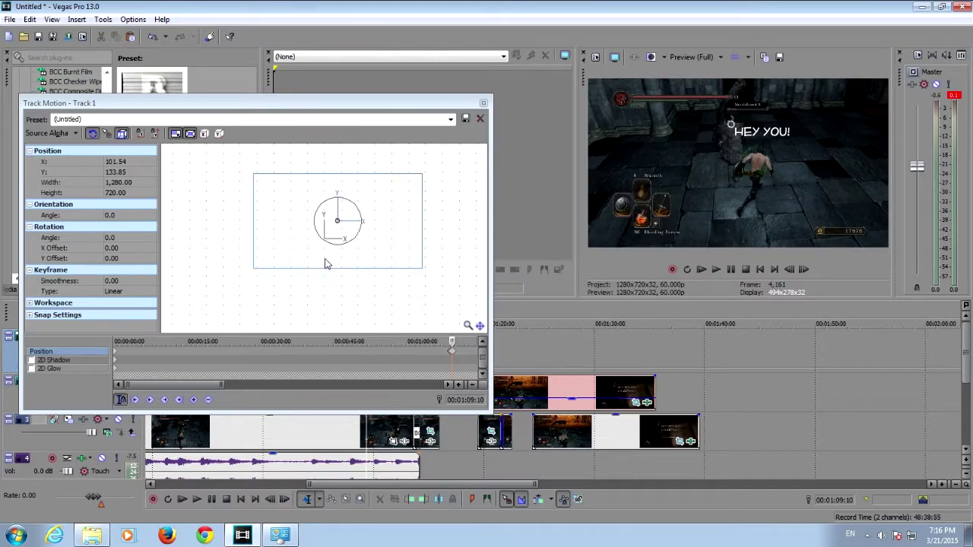
pyautogui.moveTo(325, 264); pyautogui.dragTo(327, 258)
pyautogui.click(286, 499)
pyautogui.click(286, 500)
pyautogui.click(286, 499)
pyautogui.moveTo(314, 264); pyautogui.dragTo(309, 268)
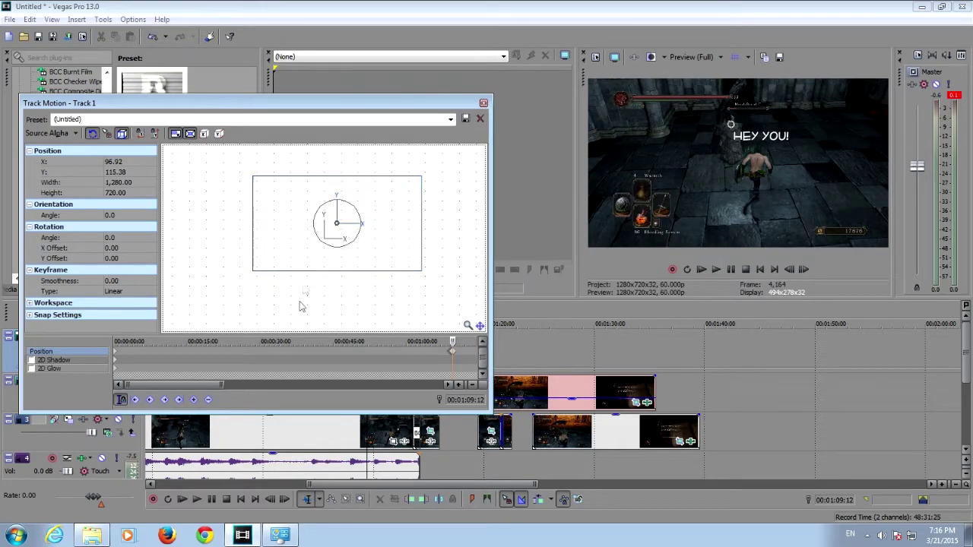
# Step: Keyframe the title's position at about X 65, Y 120 at 00:01:09:16 to follow the enemy
pyautogui.click(285, 499)
pyautogui.click(285, 499)
pyautogui.click(285, 499)
pyautogui.click(285, 498)
pyautogui.click(285, 499)
pyautogui.click(285, 499)
pyautogui.click(286, 499)
pyautogui.moveTo(296, 264); pyautogui.dragTo(292, 267)
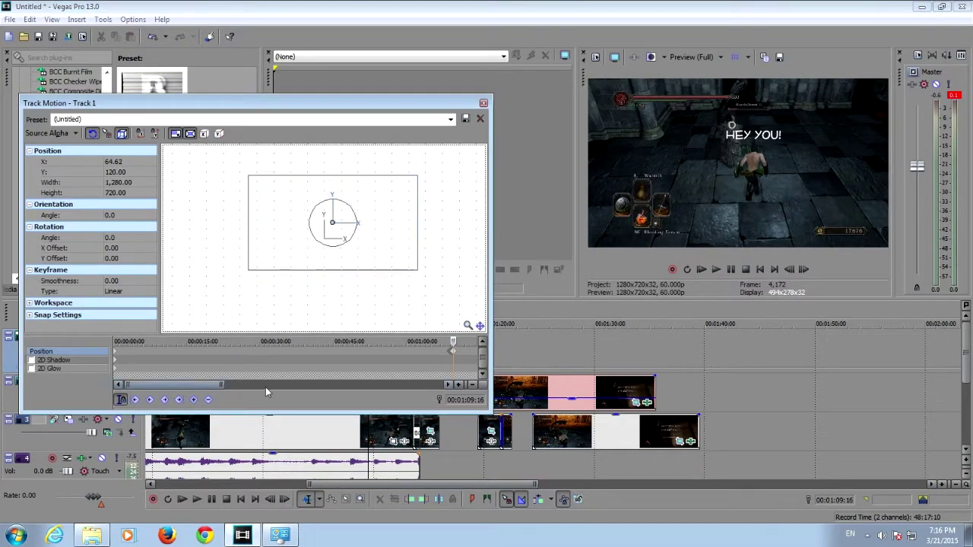
# Step: Keyframe the title to about X 78, Y 134, and raise it to about X 74, Y 157 at 00:01:09:20
pyautogui.click(284, 499)
pyautogui.click(284, 498)
pyautogui.click(284, 499)
pyautogui.click(285, 499)
pyautogui.click(284, 498)
pyautogui.click(284, 499)
pyautogui.moveTo(294, 261); pyautogui.dragTo(297, 258)
pyautogui.click(285, 498)
pyautogui.click(284, 499)
pyautogui.click(284, 499)
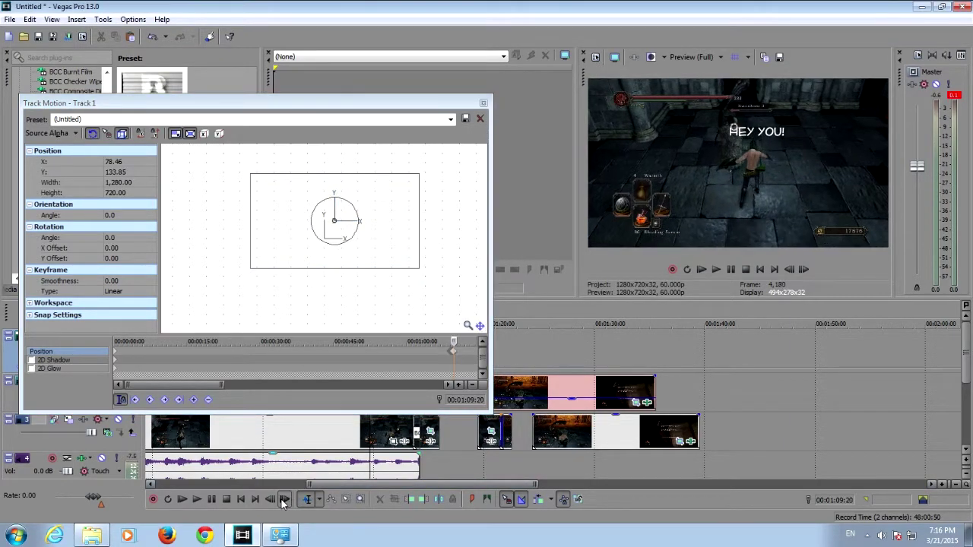
pyautogui.click(301, 261)
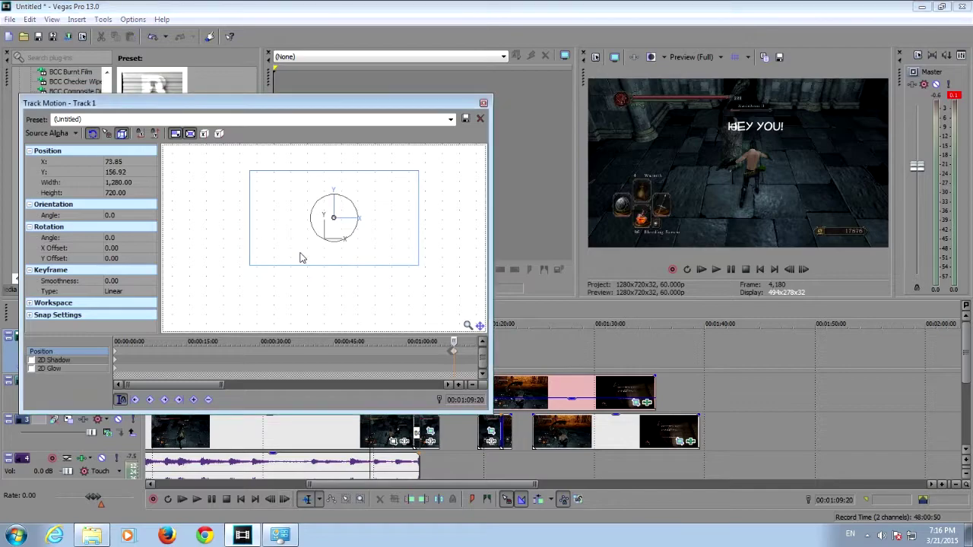
# Step: Keyframe the title's position at about X 55, Y 143 at 00:01:09:22
pyautogui.click(284, 498)
pyautogui.click(284, 499)
pyautogui.click(284, 499)
pyautogui.click(285, 499)
pyautogui.click(297, 266)
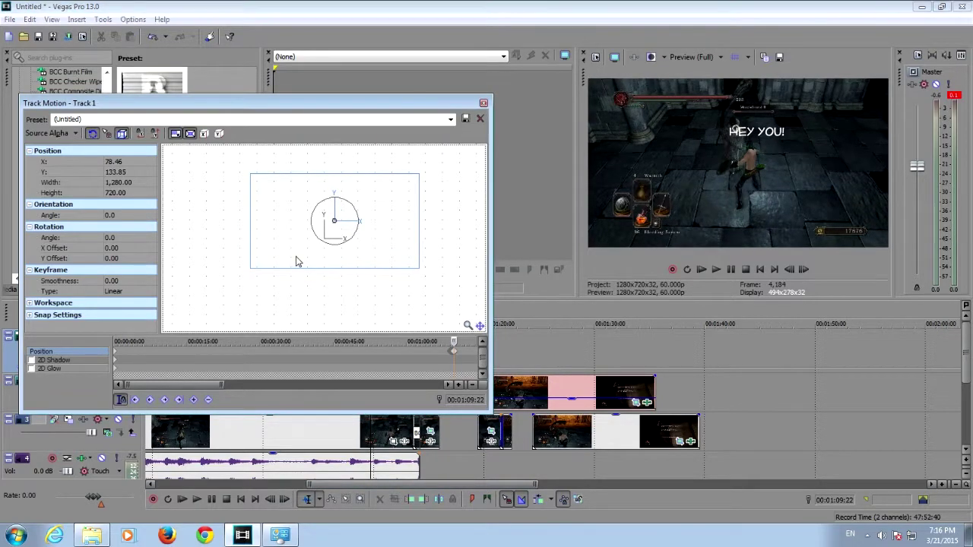
pyautogui.moveTo(297, 263); pyautogui.dragTo(295, 261)
# Step: Keyframe the title's position at about X 9, Y 143 at 00:01:09:25
pyautogui.click(284, 499)
pyautogui.click(284, 499)
pyautogui.click(284, 499)
pyautogui.click(285, 499)
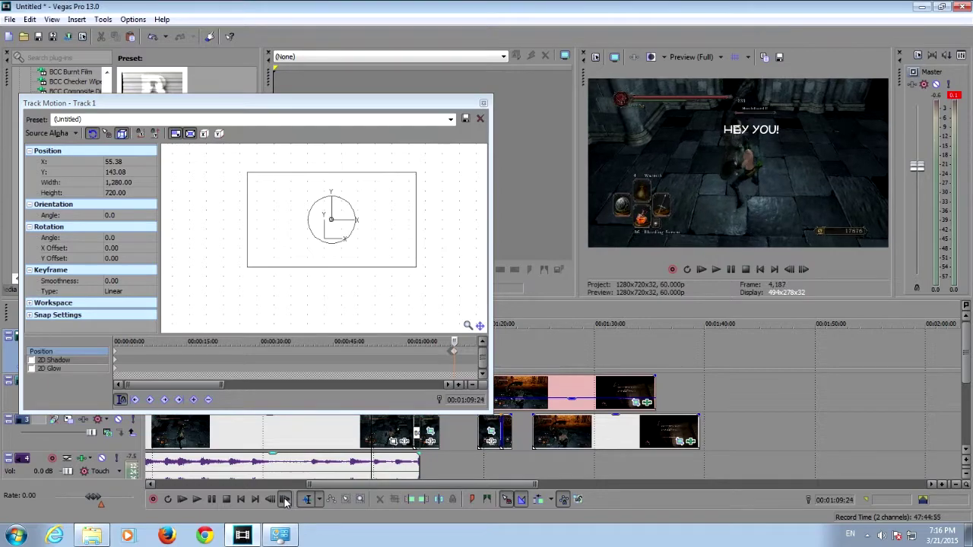
pyautogui.click(284, 499)
pyautogui.click(285, 498)
pyautogui.moveTo(285, 261); pyautogui.dragTo(279, 261)
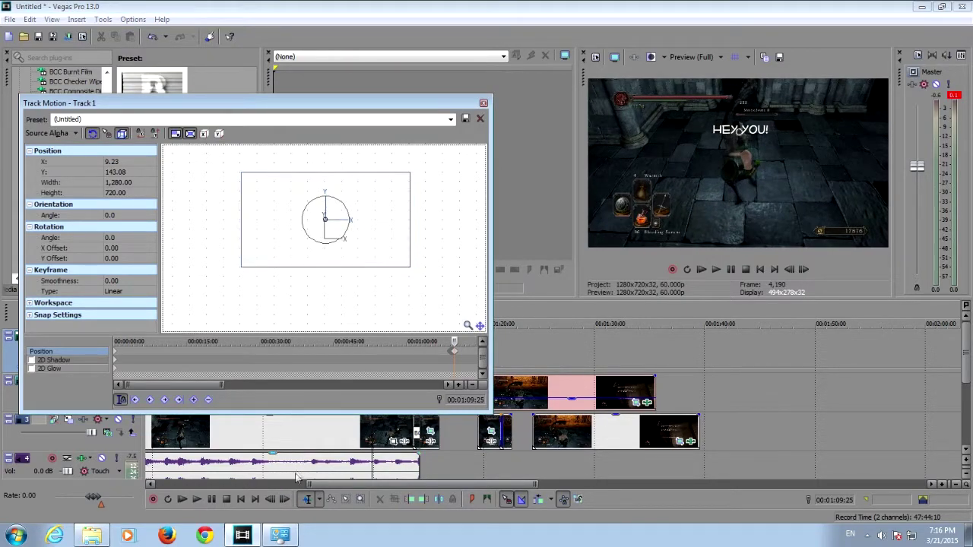
# Step: Add further position keyframes so the title keeps following the enemy between 00:01:09:25 and 00:01:10:00
pyautogui.click(284, 501)
pyautogui.click(285, 501)
pyautogui.click(284, 501)
pyautogui.click(284, 501)
pyautogui.moveTo(304, 263); pyautogui.dragTo(309, 262)
pyautogui.click(285, 500)
pyautogui.click(285, 499)
pyautogui.click(285, 500)
pyautogui.click(285, 500)
pyautogui.click(306, 271)
pyautogui.moveTo(306, 271); pyautogui.dragTo(299, 269)
# Step: Keyframe the title's position at about X 55, Y 111 at 00:01:10:04
pyautogui.click(286, 499)
pyautogui.click(285, 499)
pyautogui.click(285, 499)
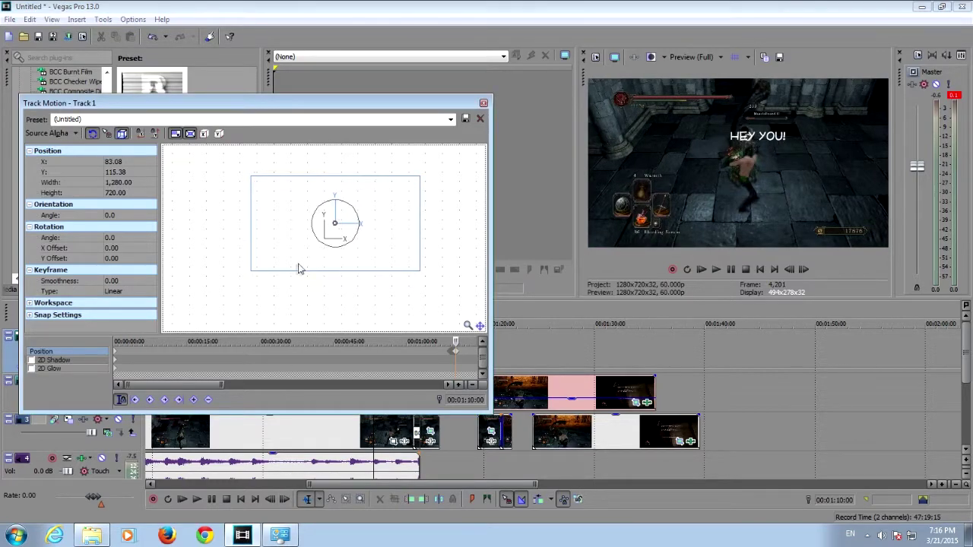
pyautogui.click(285, 499)
pyautogui.click(282, 503)
pyautogui.click(282, 502)
pyautogui.click(282, 502)
pyautogui.click(285, 502)
pyautogui.click(285, 501)
pyautogui.click(285, 501)
pyautogui.moveTo(299, 267); pyautogui.dragTo(294, 266)
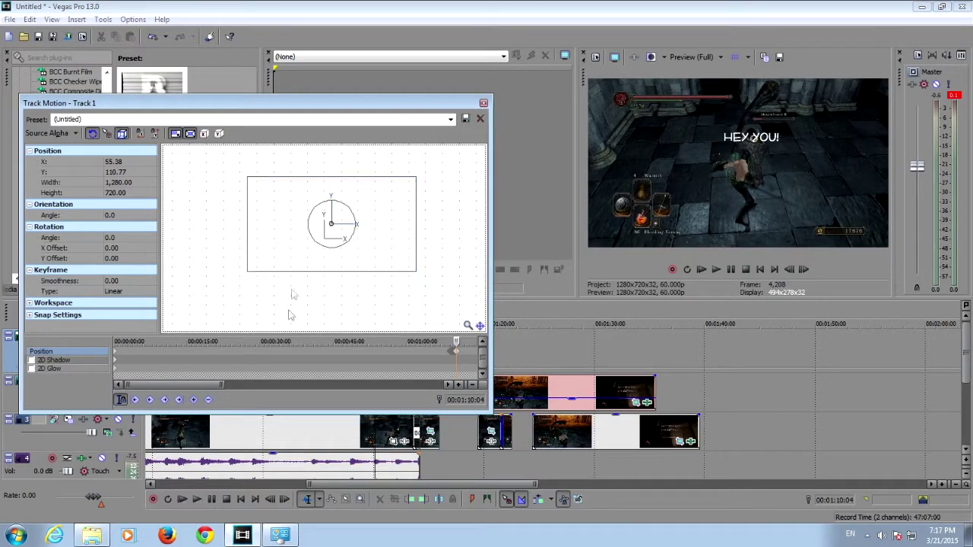
# Step: Lower the title to about X 55, Y 78 with a position keyframe at 00:01:10:07
pyautogui.click(285, 499)
pyautogui.click(285, 500)
pyautogui.click(285, 499)
pyautogui.click(285, 500)
pyautogui.click(285, 500)
pyautogui.click(285, 500)
pyautogui.click(319, 261)
pyautogui.moveTo(319, 260); pyautogui.dragTo(321, 264)
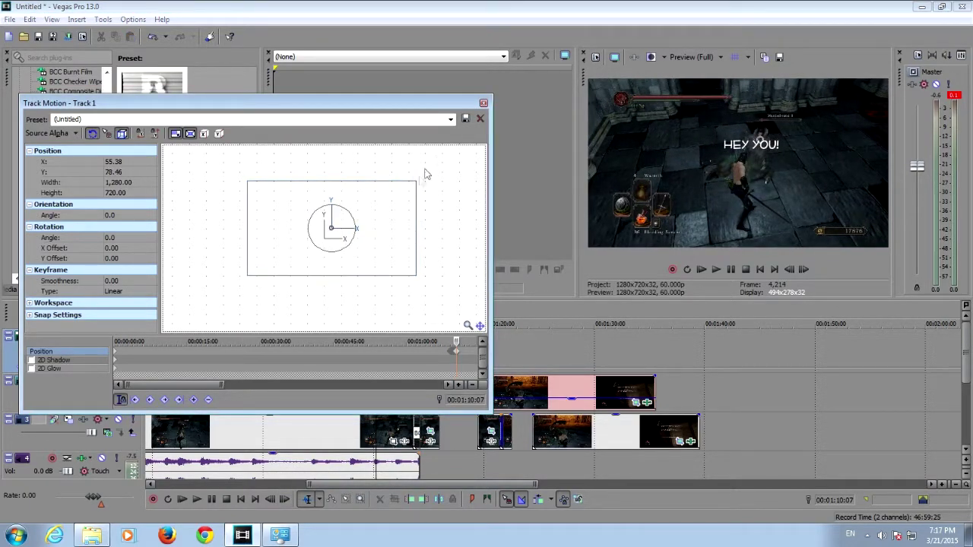
# Step: Finish the track motion, trim the title event's end back to the last position keyframe and give it a short fade-out
pyautogui.click(484, 103)
pyautogui.moveTo(417, 346); pyautogui.dragTo(375, 346)
pyautogui.moveTo(534, 487); pyautogui.dragTo(416, 487)
pyautogui.moveTo(655, 333); pyautogui.dragTo(651, 333)
# Step: Play back the gameplay around the "Hey you!" title to check how it tracks the enemy
pyautogui.click(606, 309)
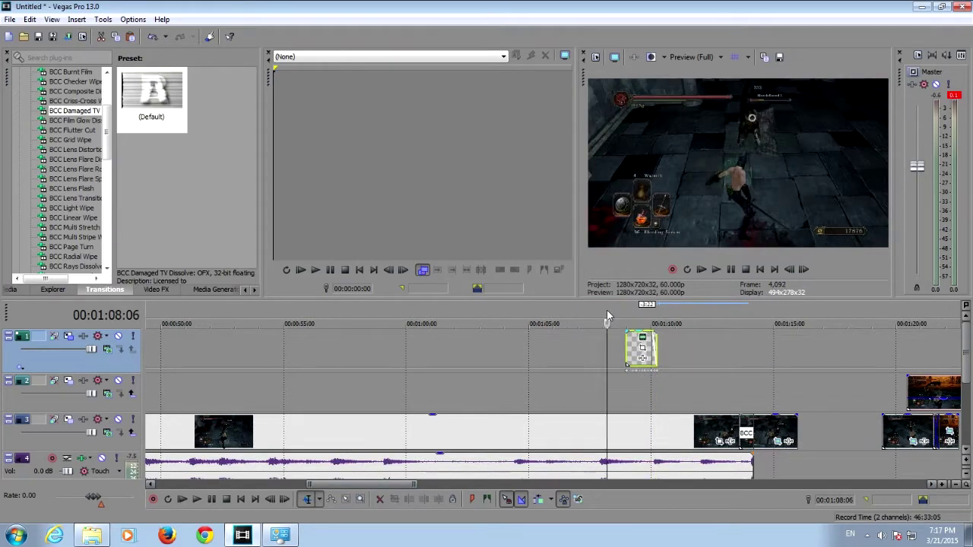
pyautogui.click(716, 275)
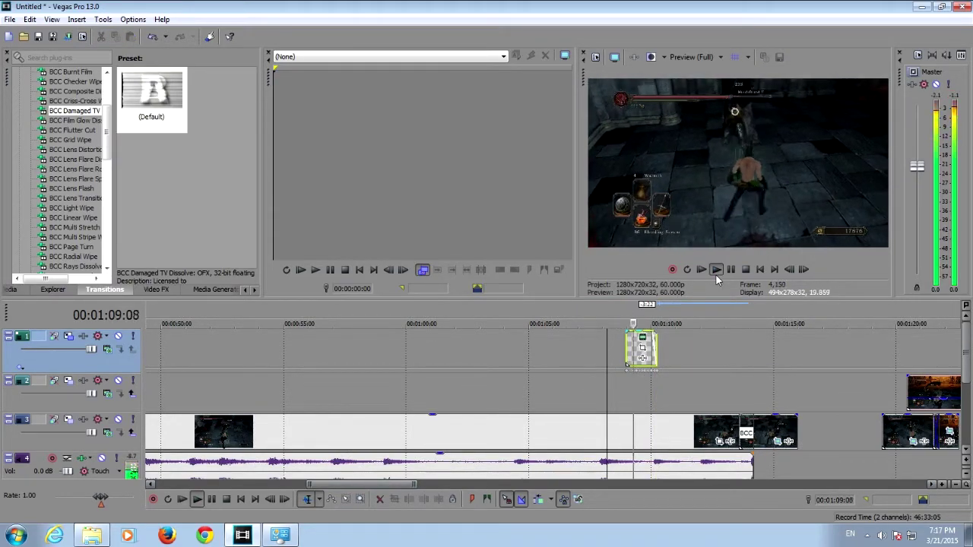
pyautogui.click(565, 308)
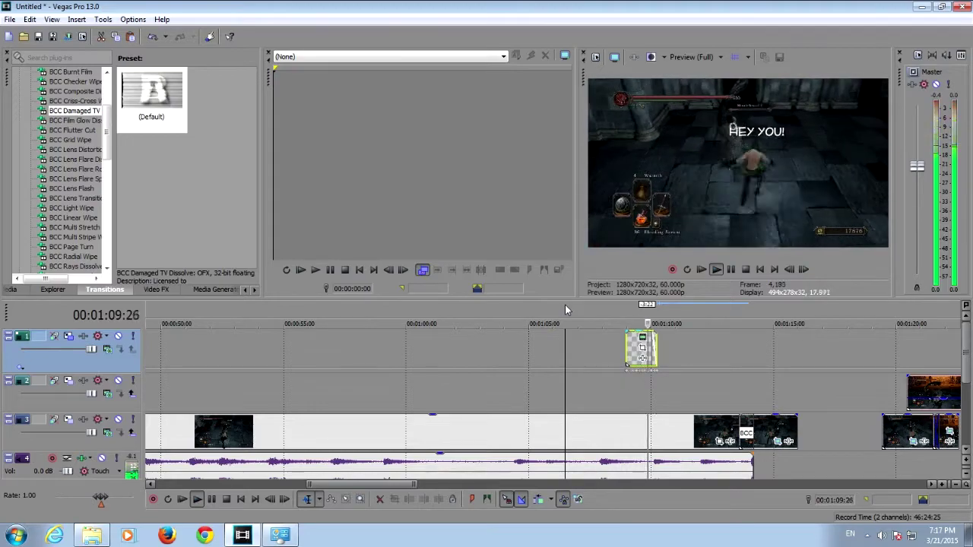
pyautogui.click(730, 270)
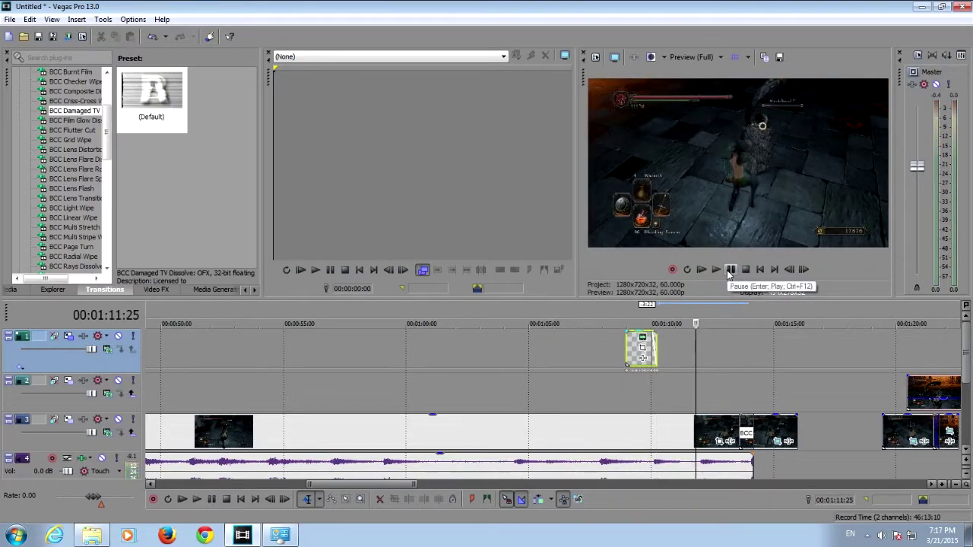
# Step: Apply the Earthquake animation to the "Hey you!" title text in its Sony Titles & Text settings
pyautogui.click(626, 307)
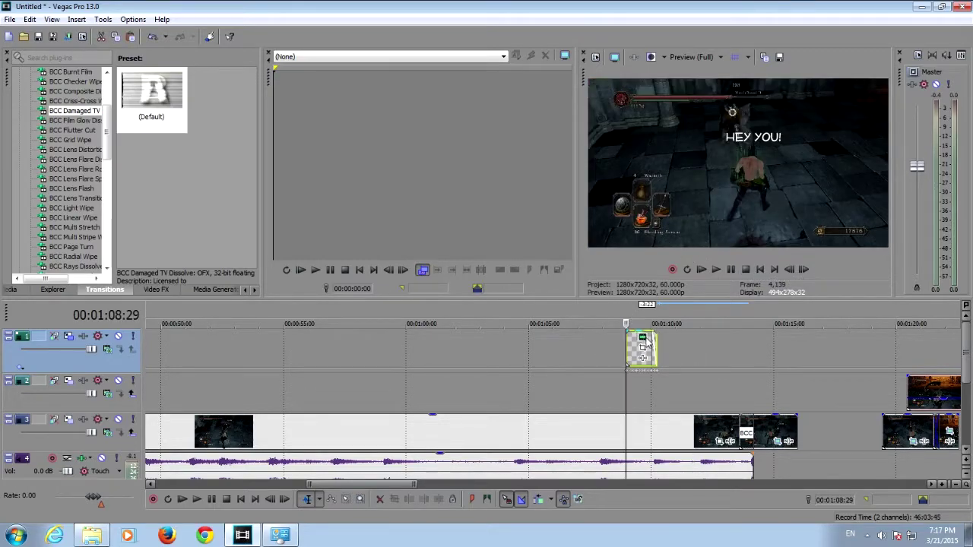
pyautogui.click(643, 340)
pyautogui.click(256, 295)
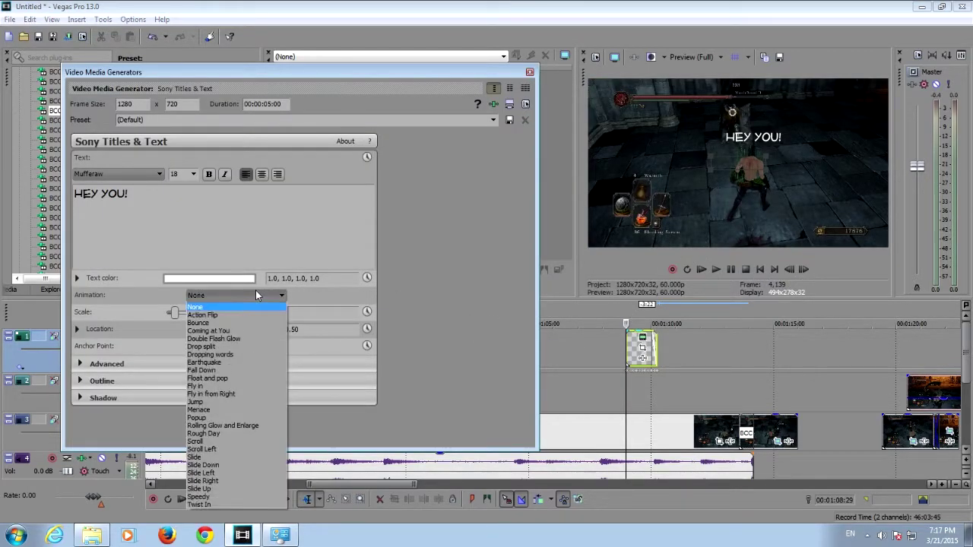
pyautogui.click(236, 361)
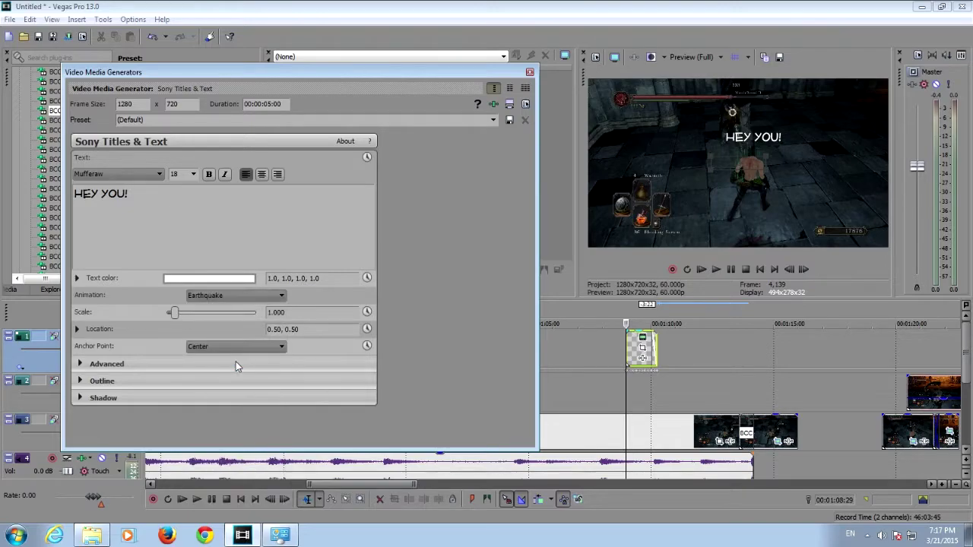
pyautogui.click(237, 298)
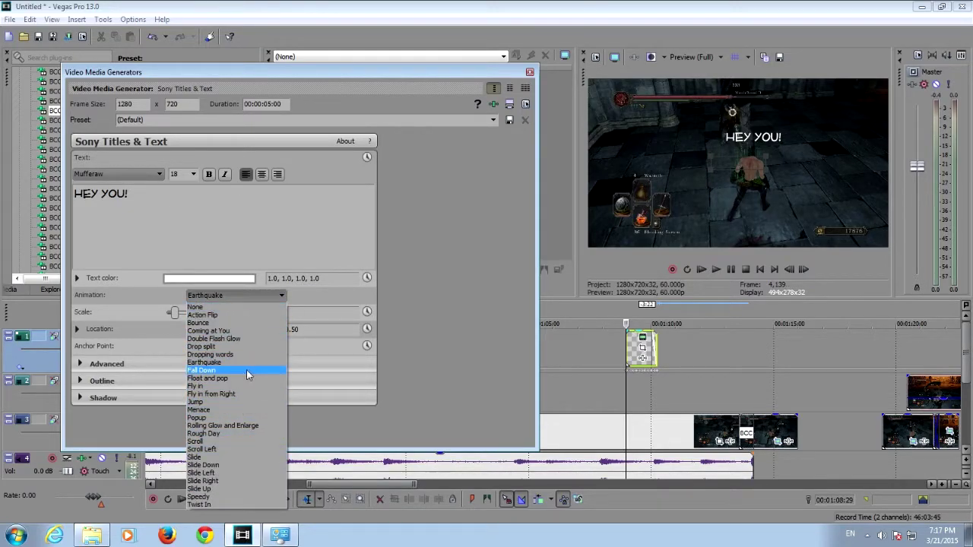
pyautogui.click(234, 361)
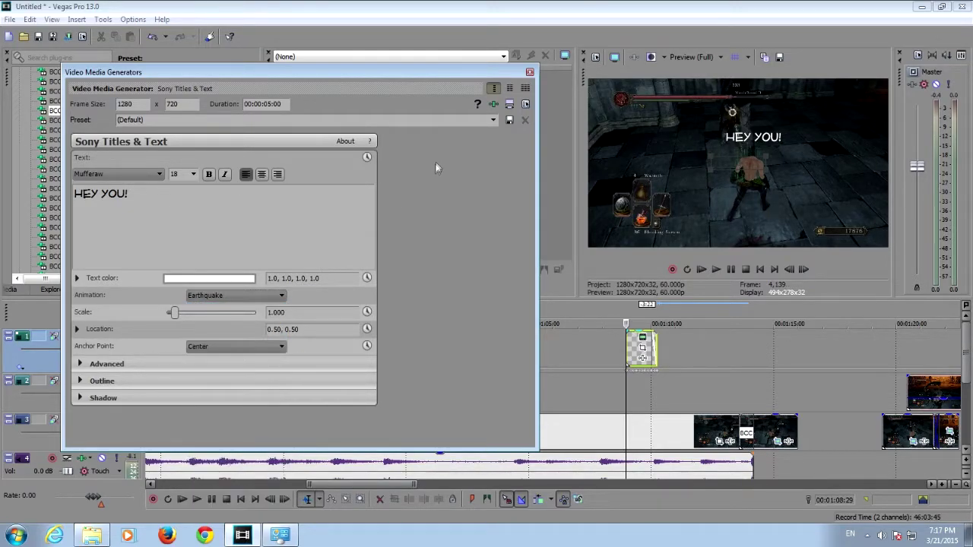
pyautogui.click(530, 72)
# Step: Play back the section around the "Hey you!" title twice to check its Earthquake animation
pyautogui.click(606, 304)
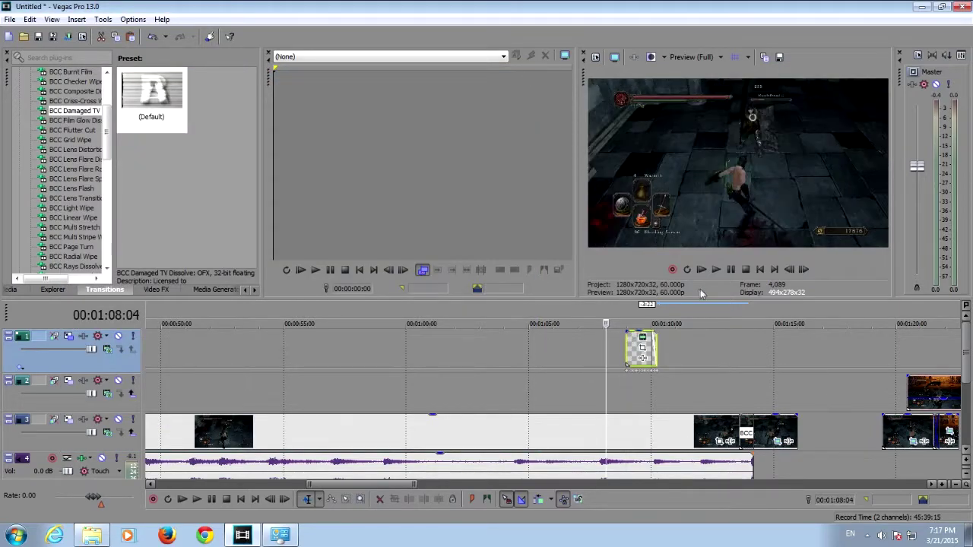
pyautogui.click(716, 269)
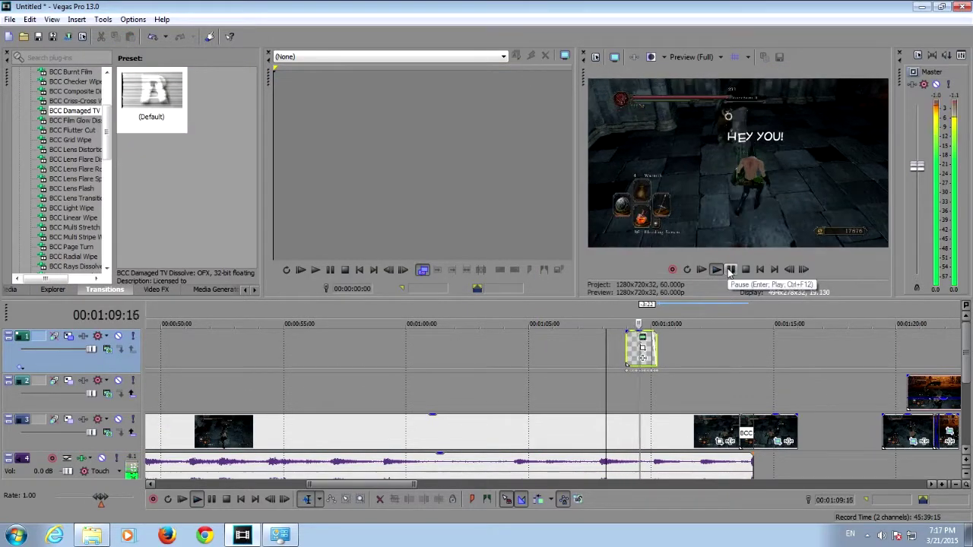
pyautogui.click(729, 271)
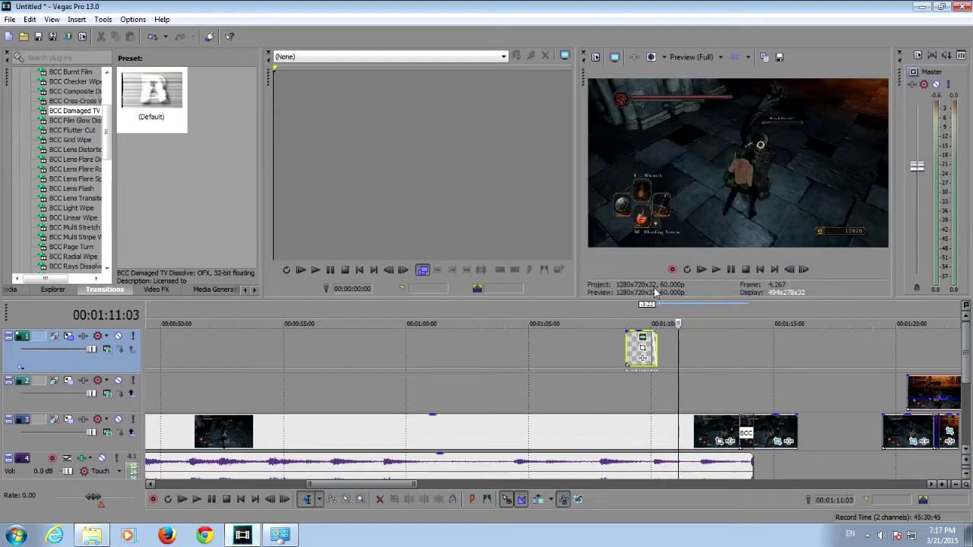
pyautogui.click(615, 316)
pyautogui.click(717, 272)
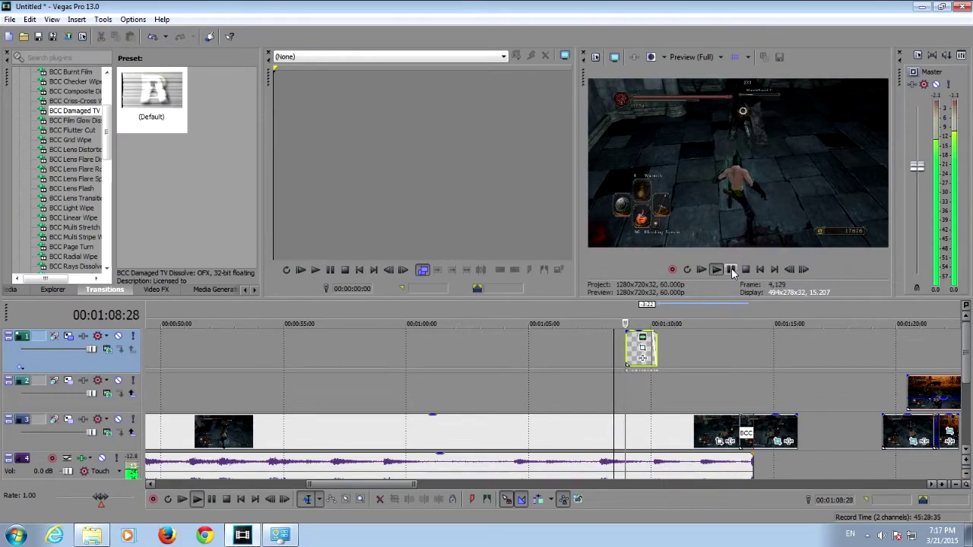
pyautogui.click(730, 270)
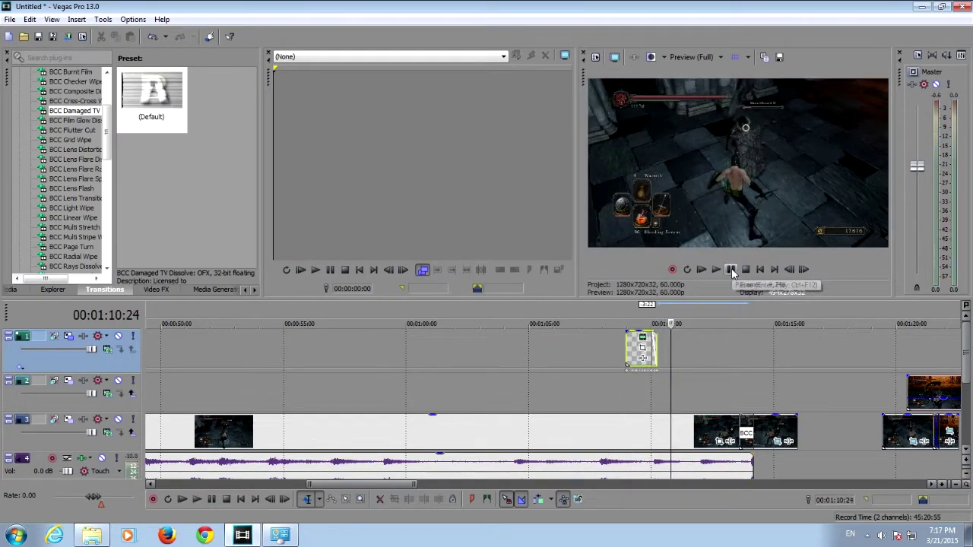